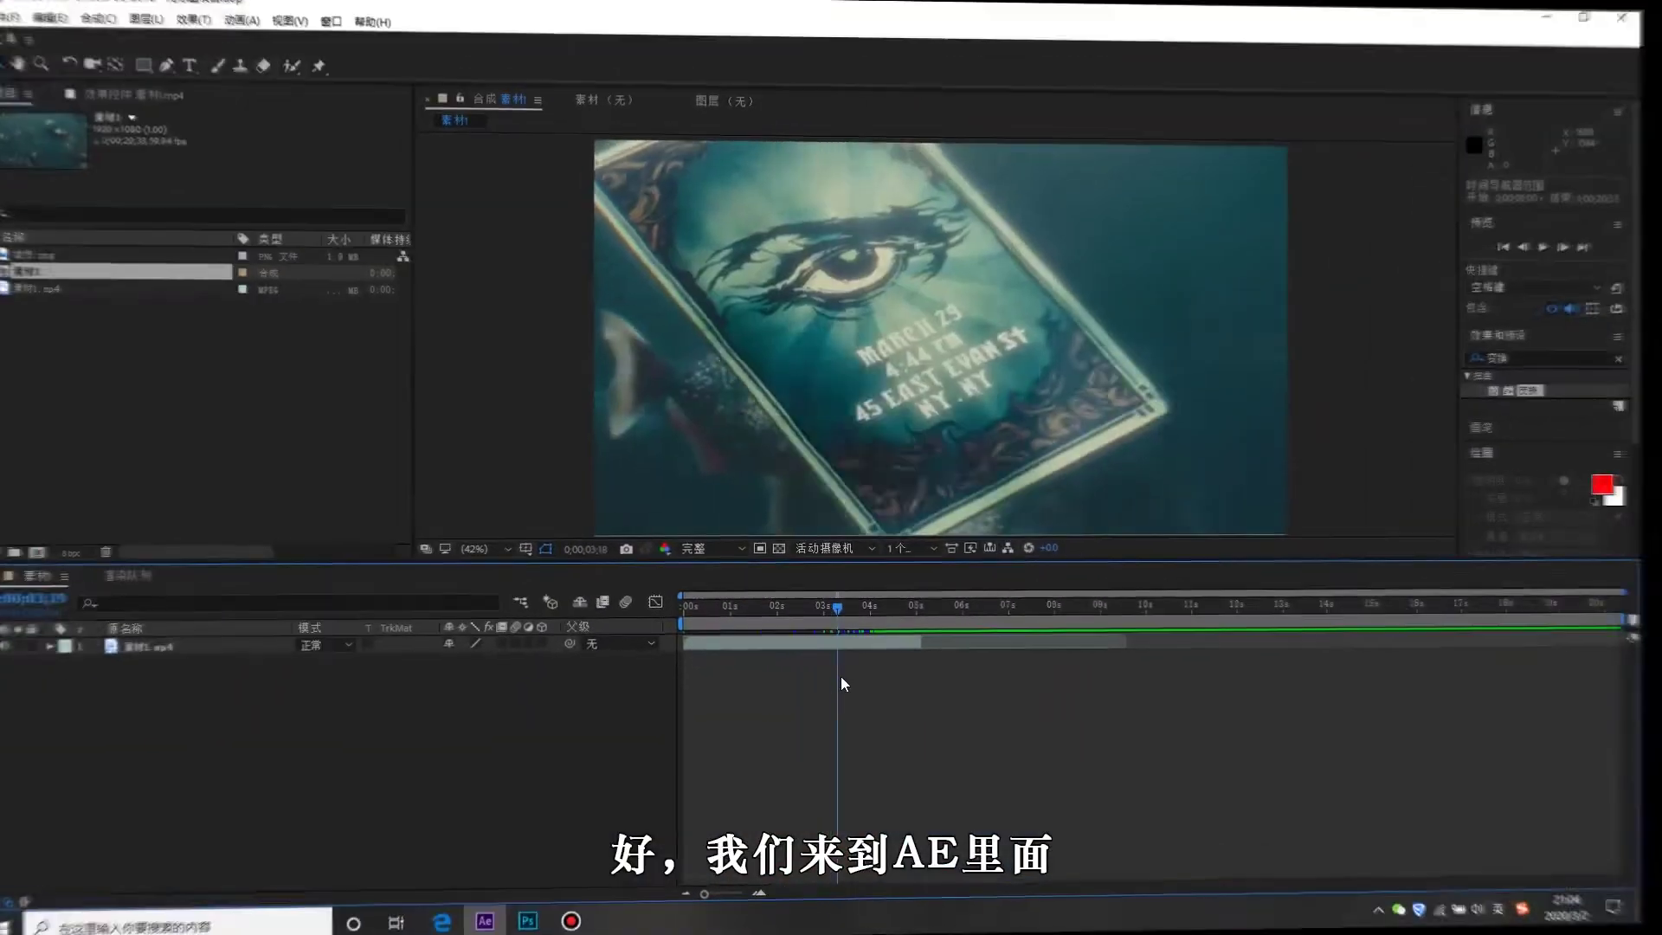
Step the 素材1 clip back to an earlier frame in the timeline.
left_click_drag(862, 684, 844, 686)
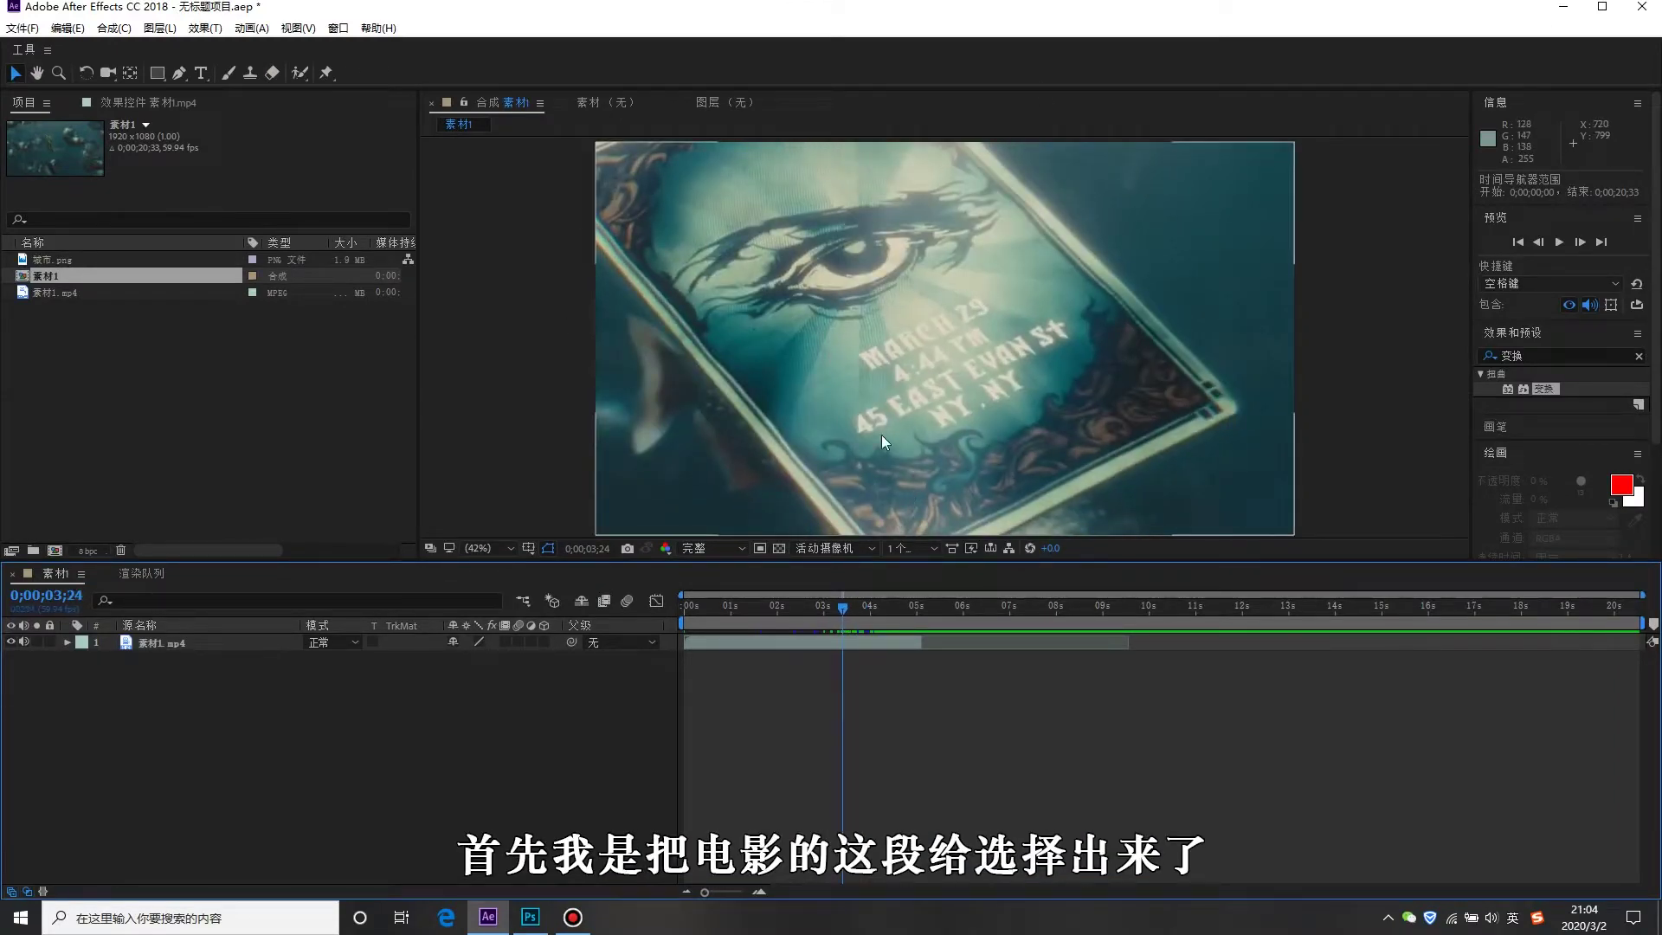
Park the playhead at 0;00;05;05 on the eye close-up and select the footage layer.
left_click_drag(856, 616, 920, 648)
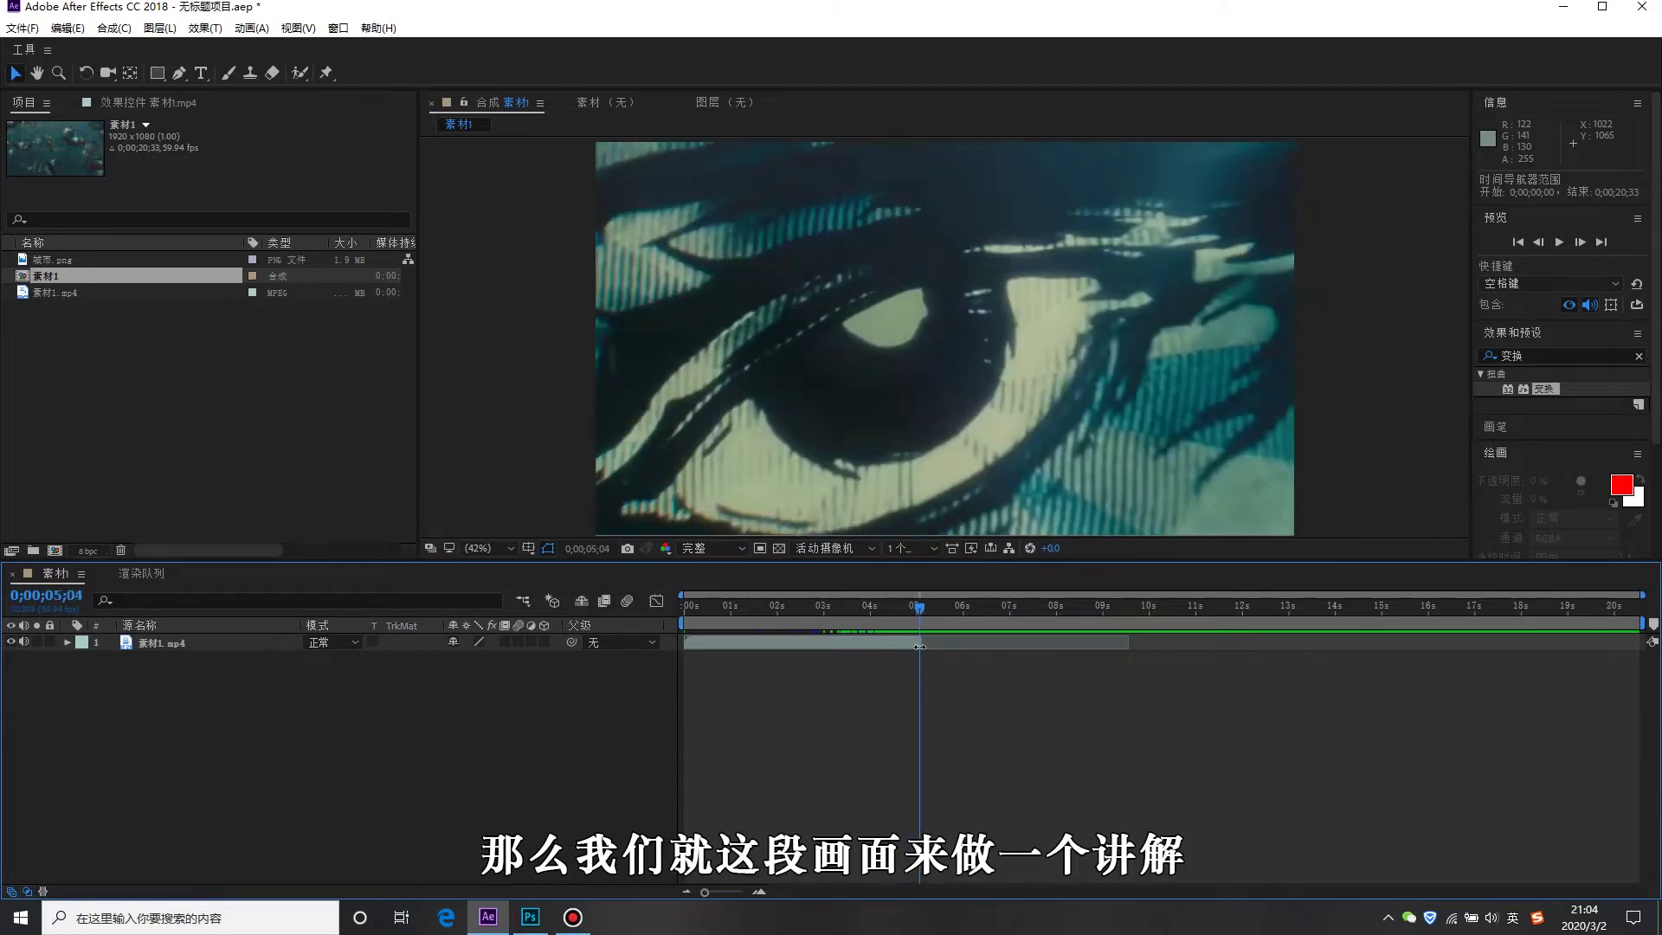
left_click_drag(920, 657, 922, 671)
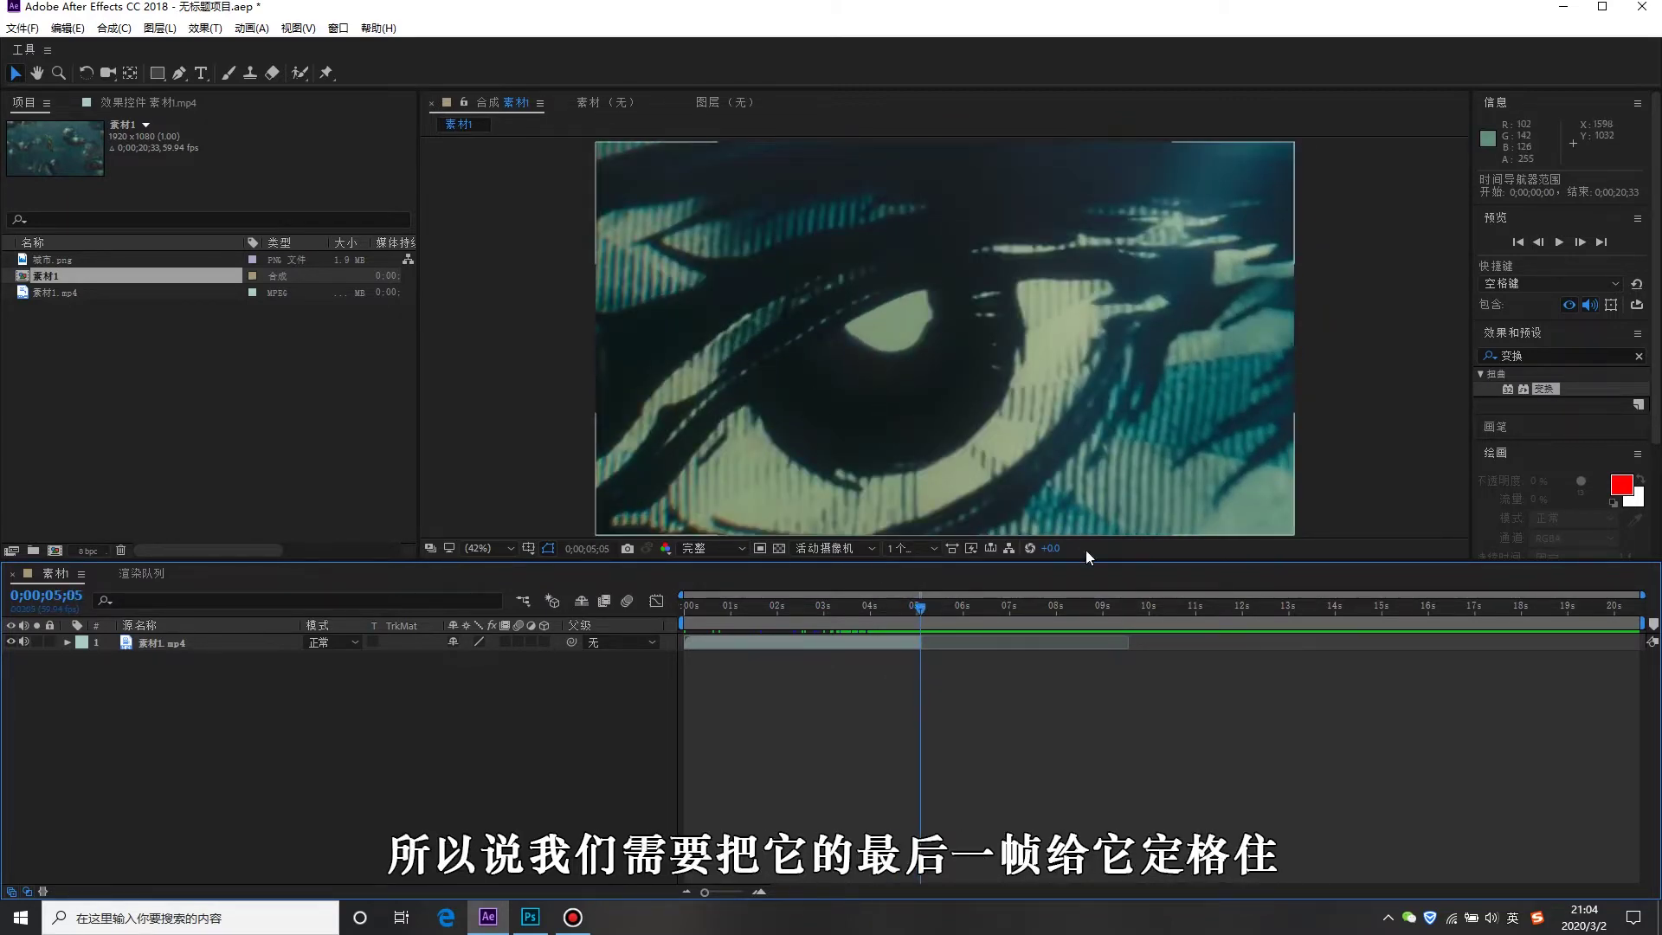
left_click(218, 644)
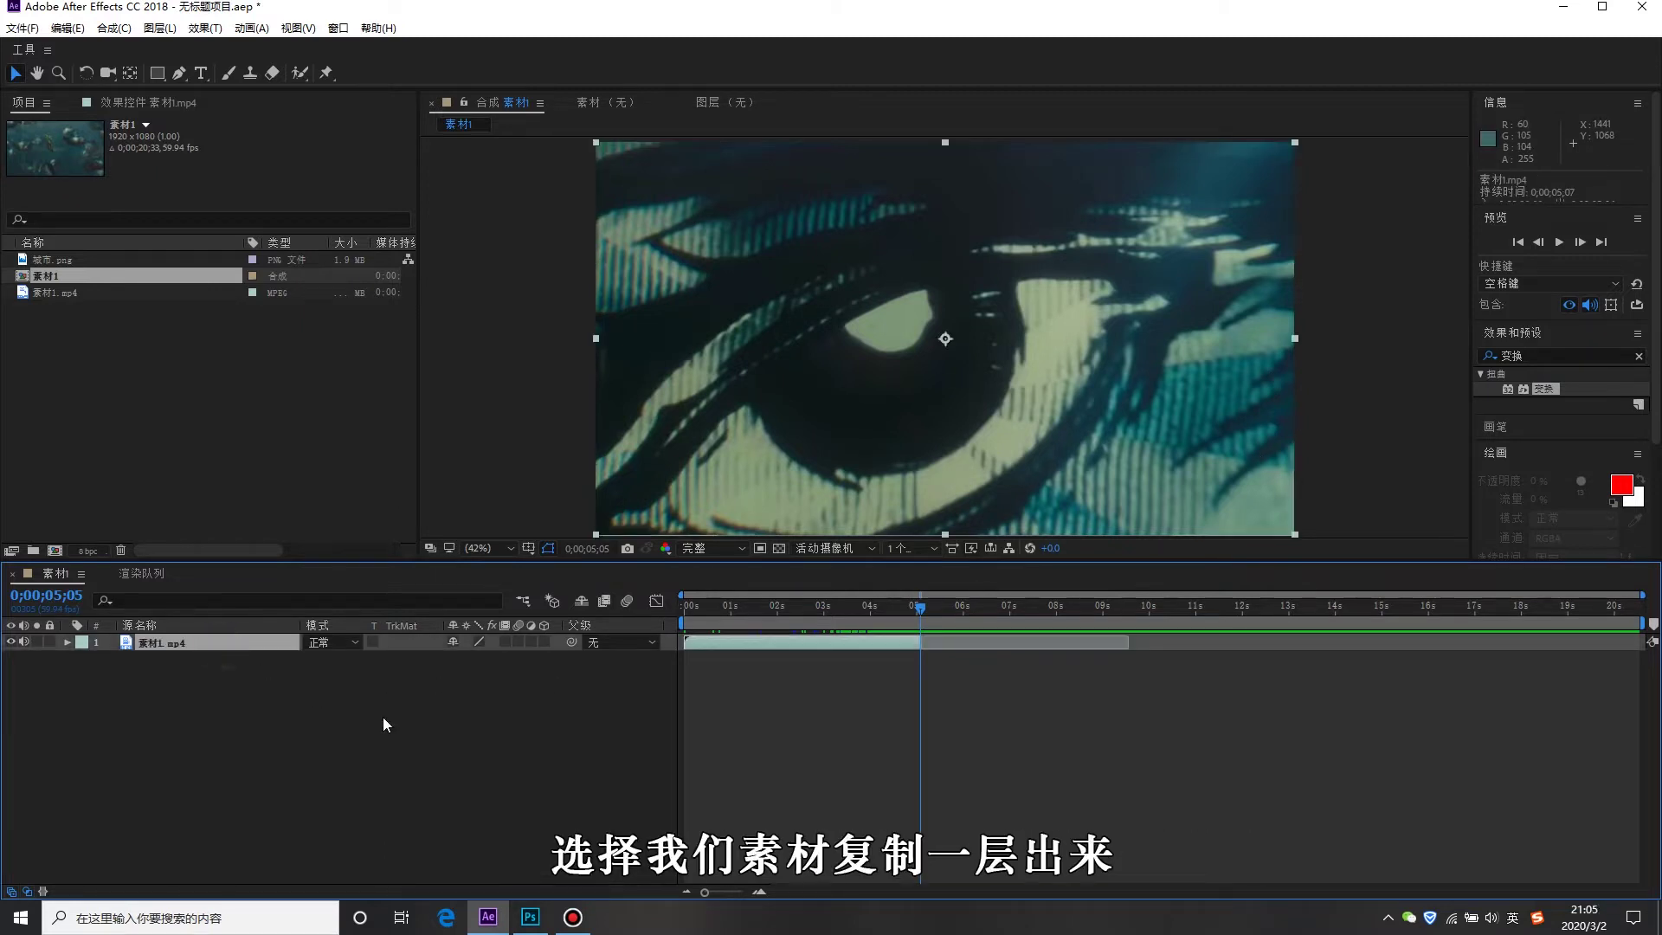
Duplicate the footage layer, freeze the top copy on its last frame, and trim its in-point to the playhead.
key("ctrl+d")
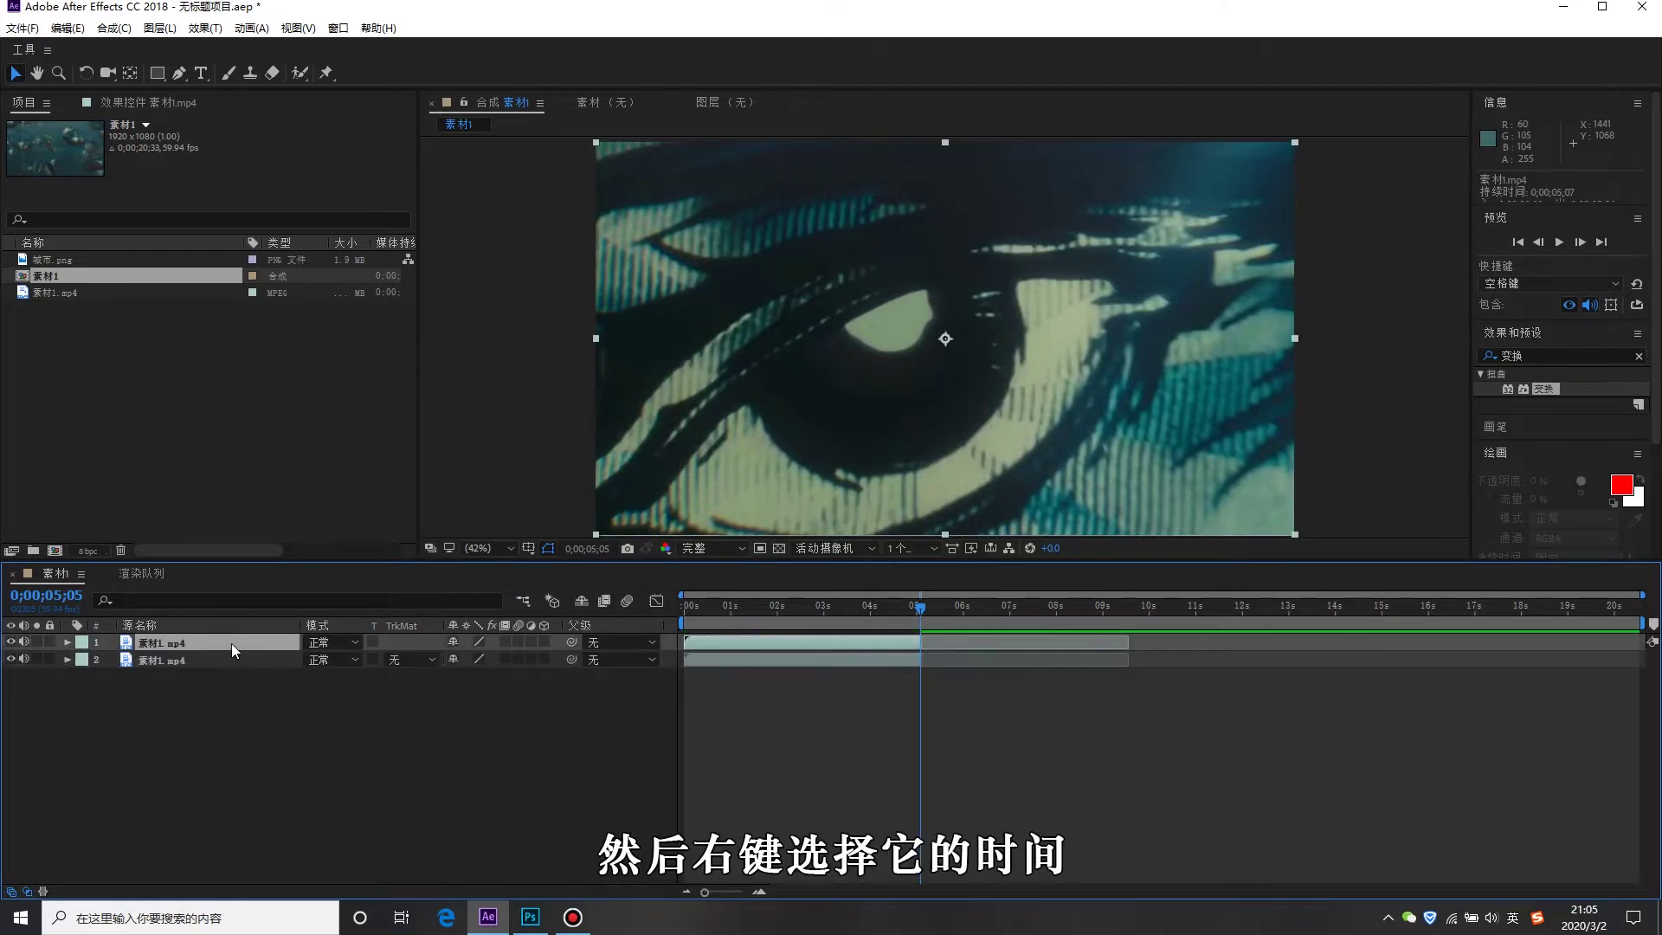
right_click(232, 645)
mouse_move(377, 287)
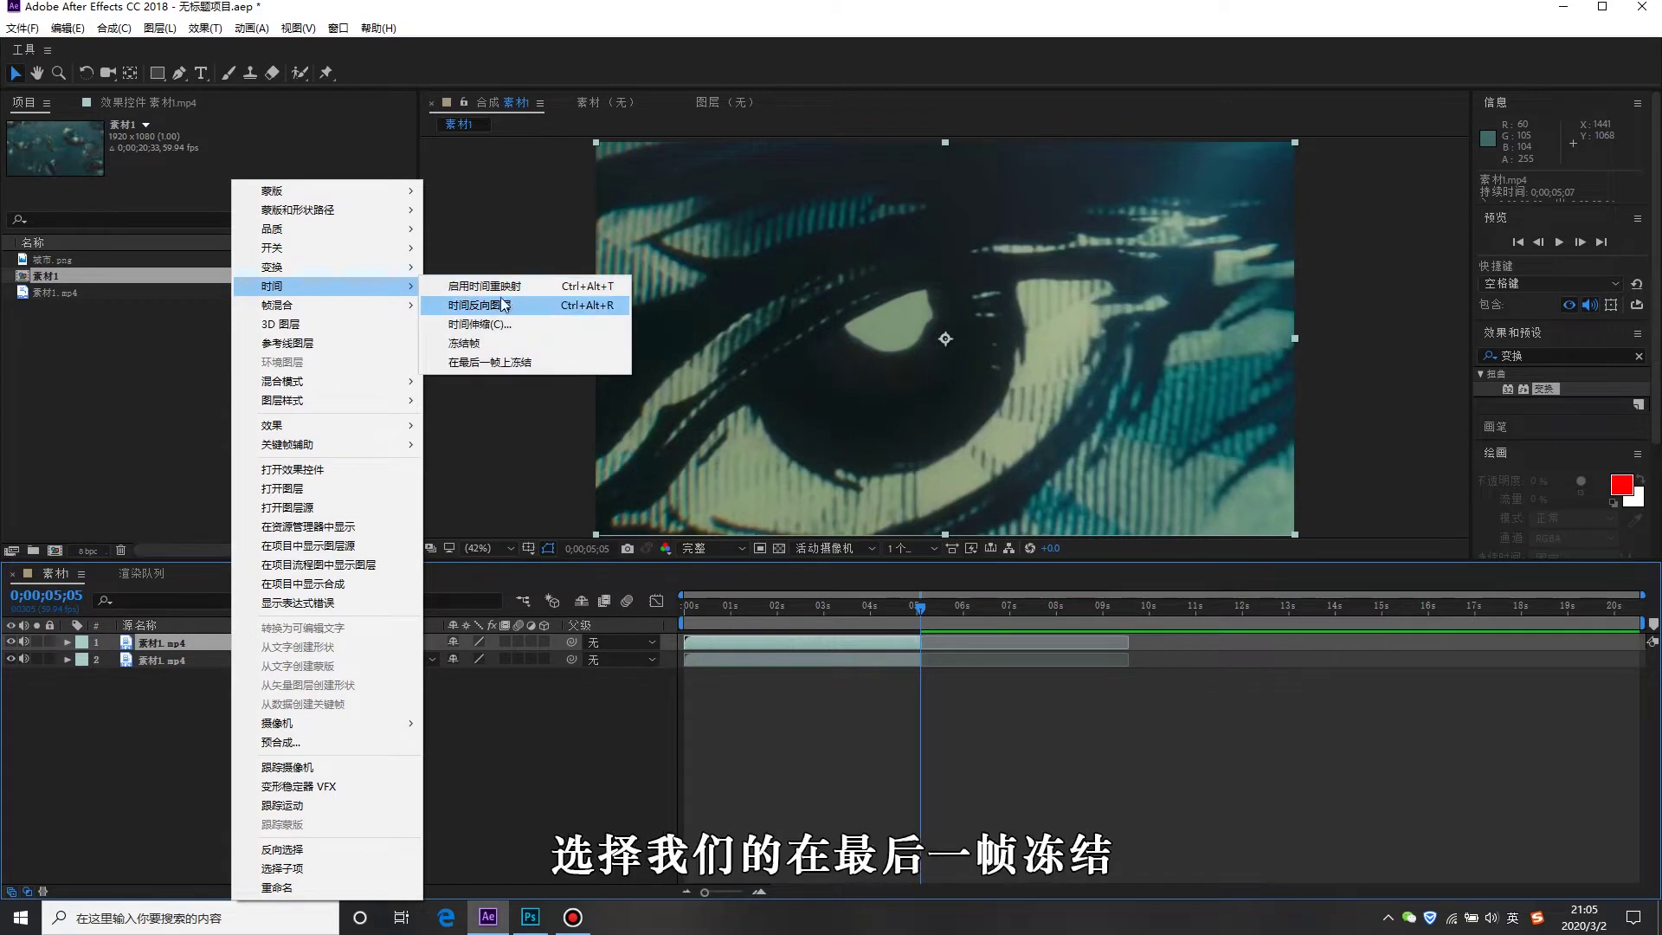
left_click(534, 364)
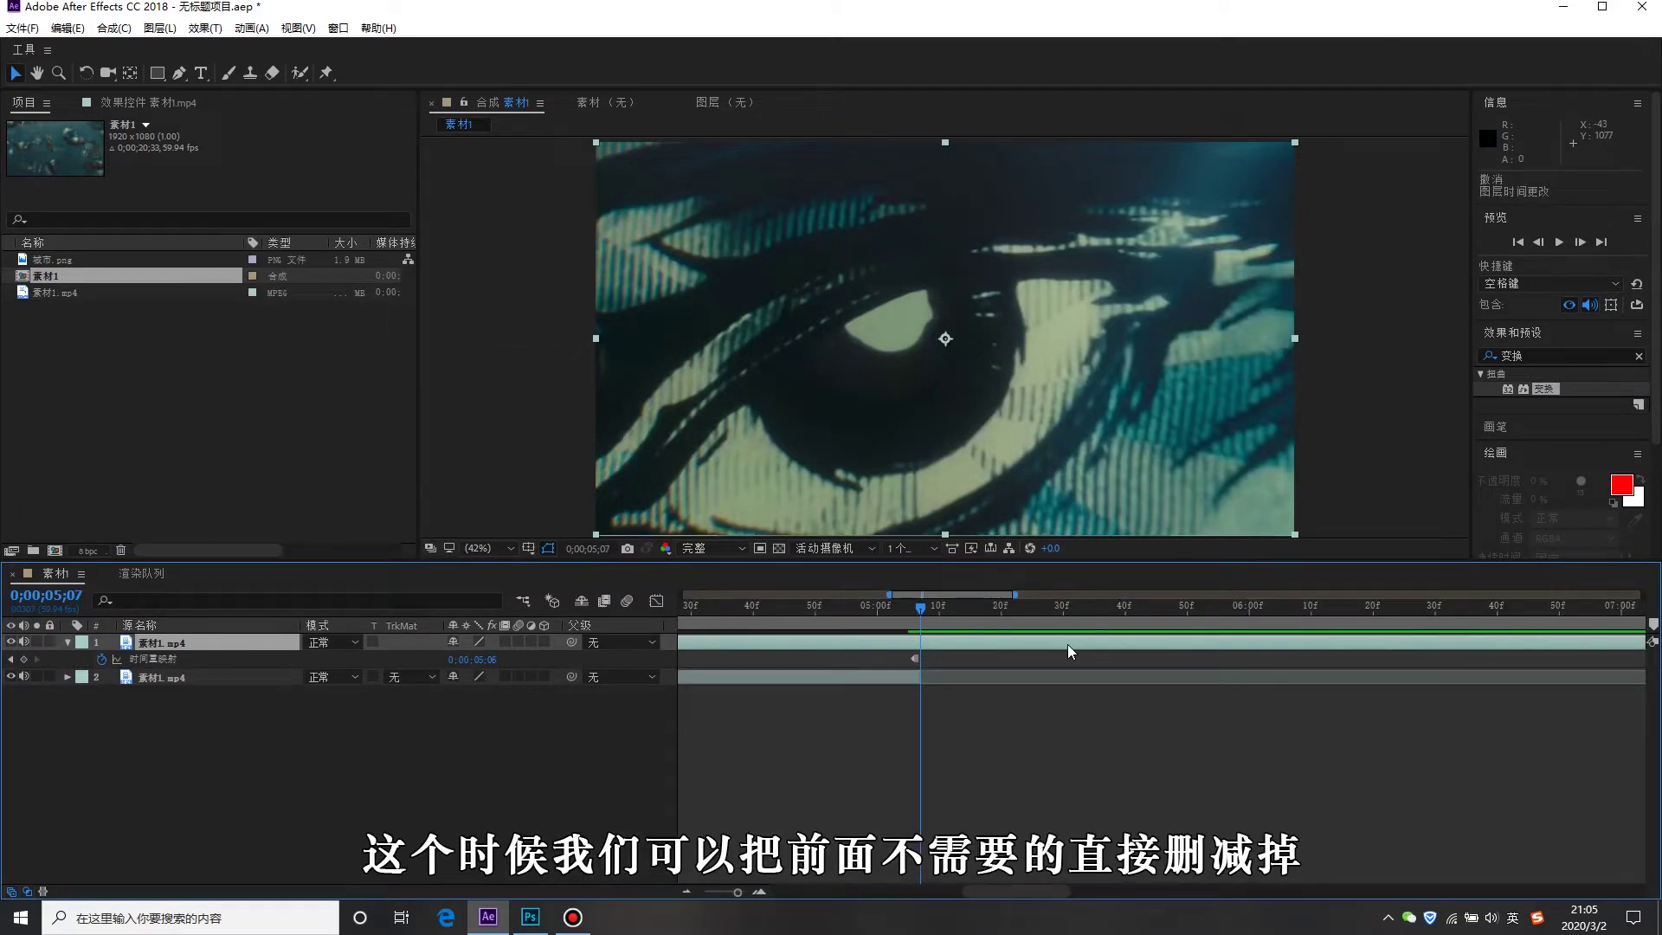
key("alt+bracketleft")
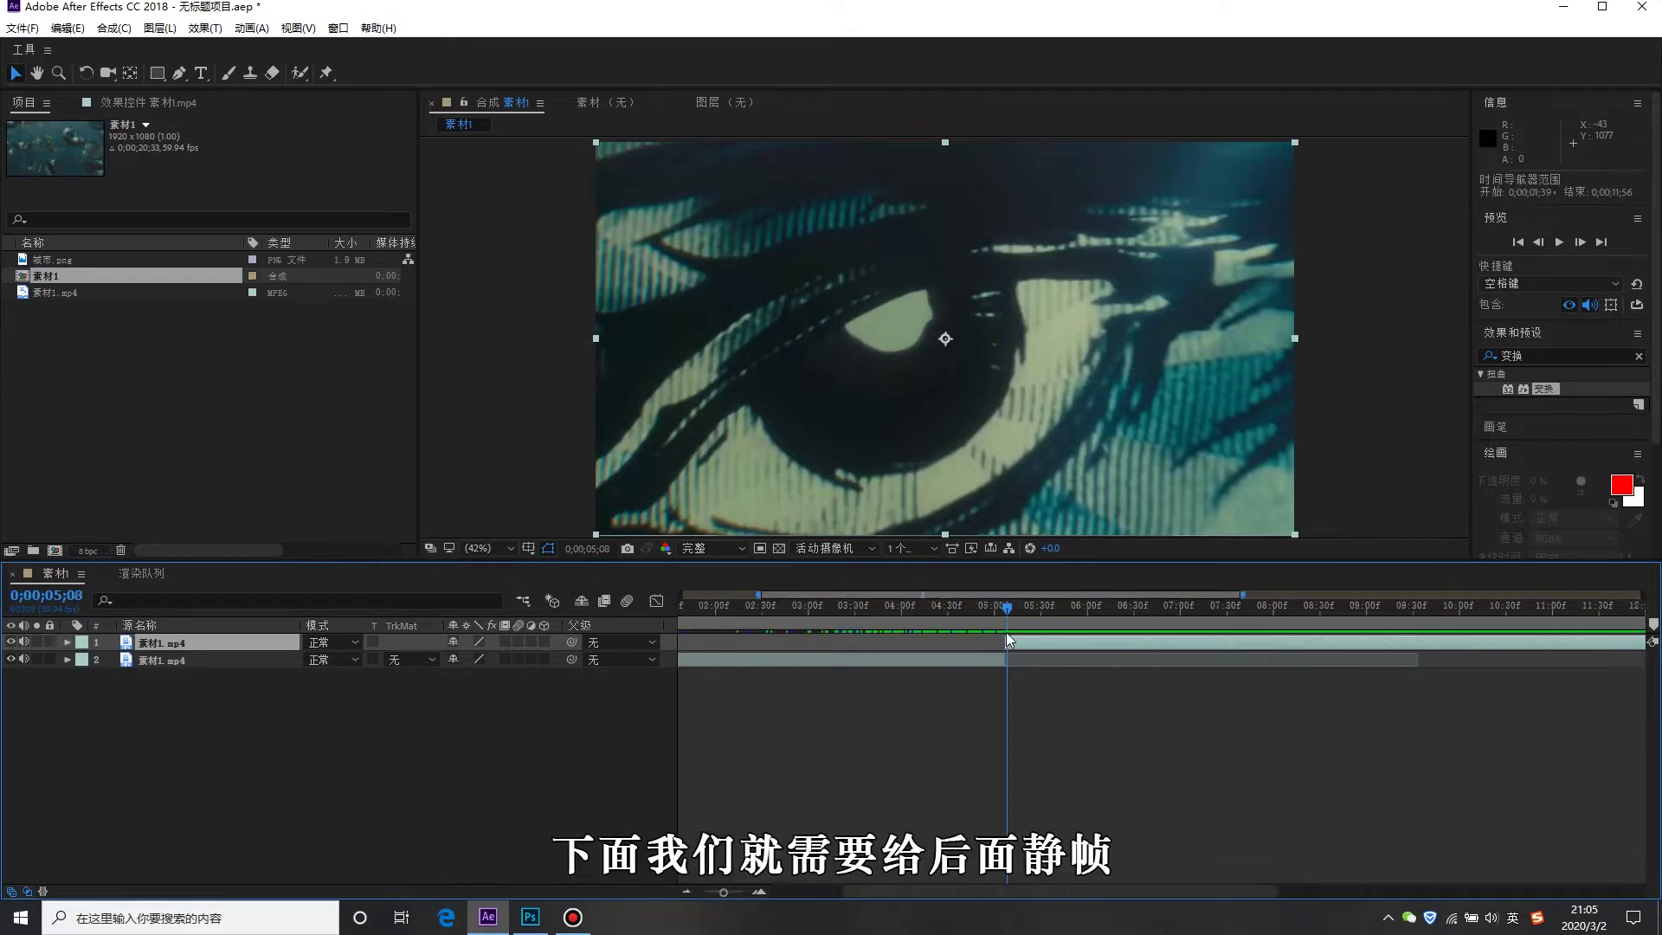
scroll(1025, 693, "up", 2)
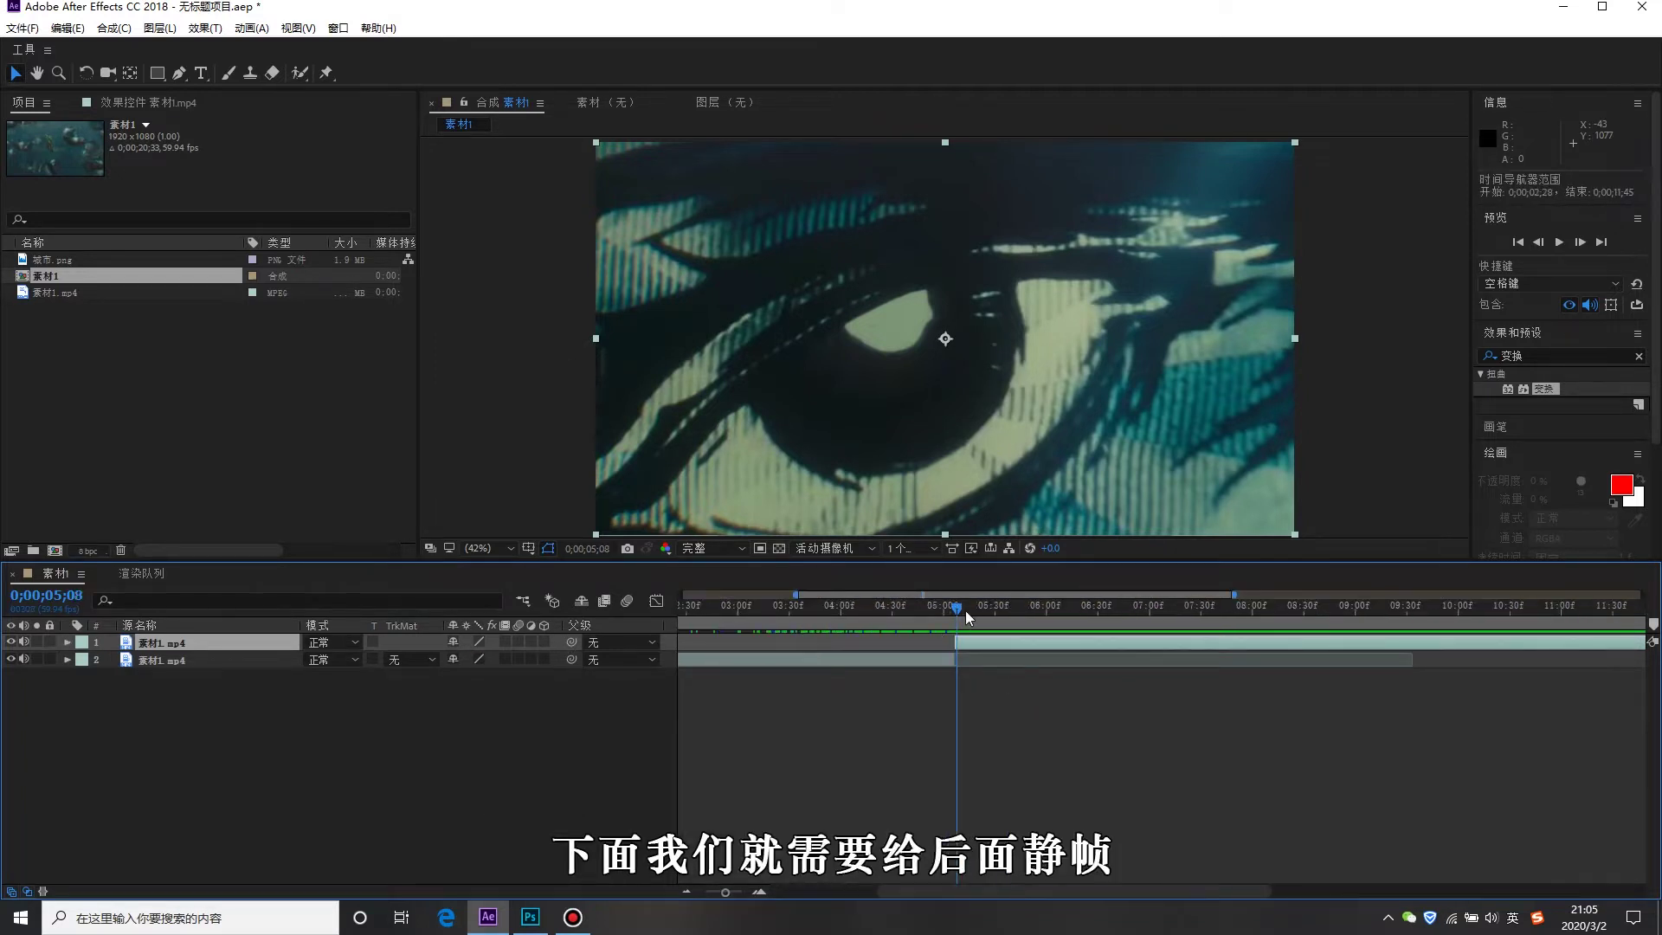
left_click_drag(965, 610, 1128, 643)
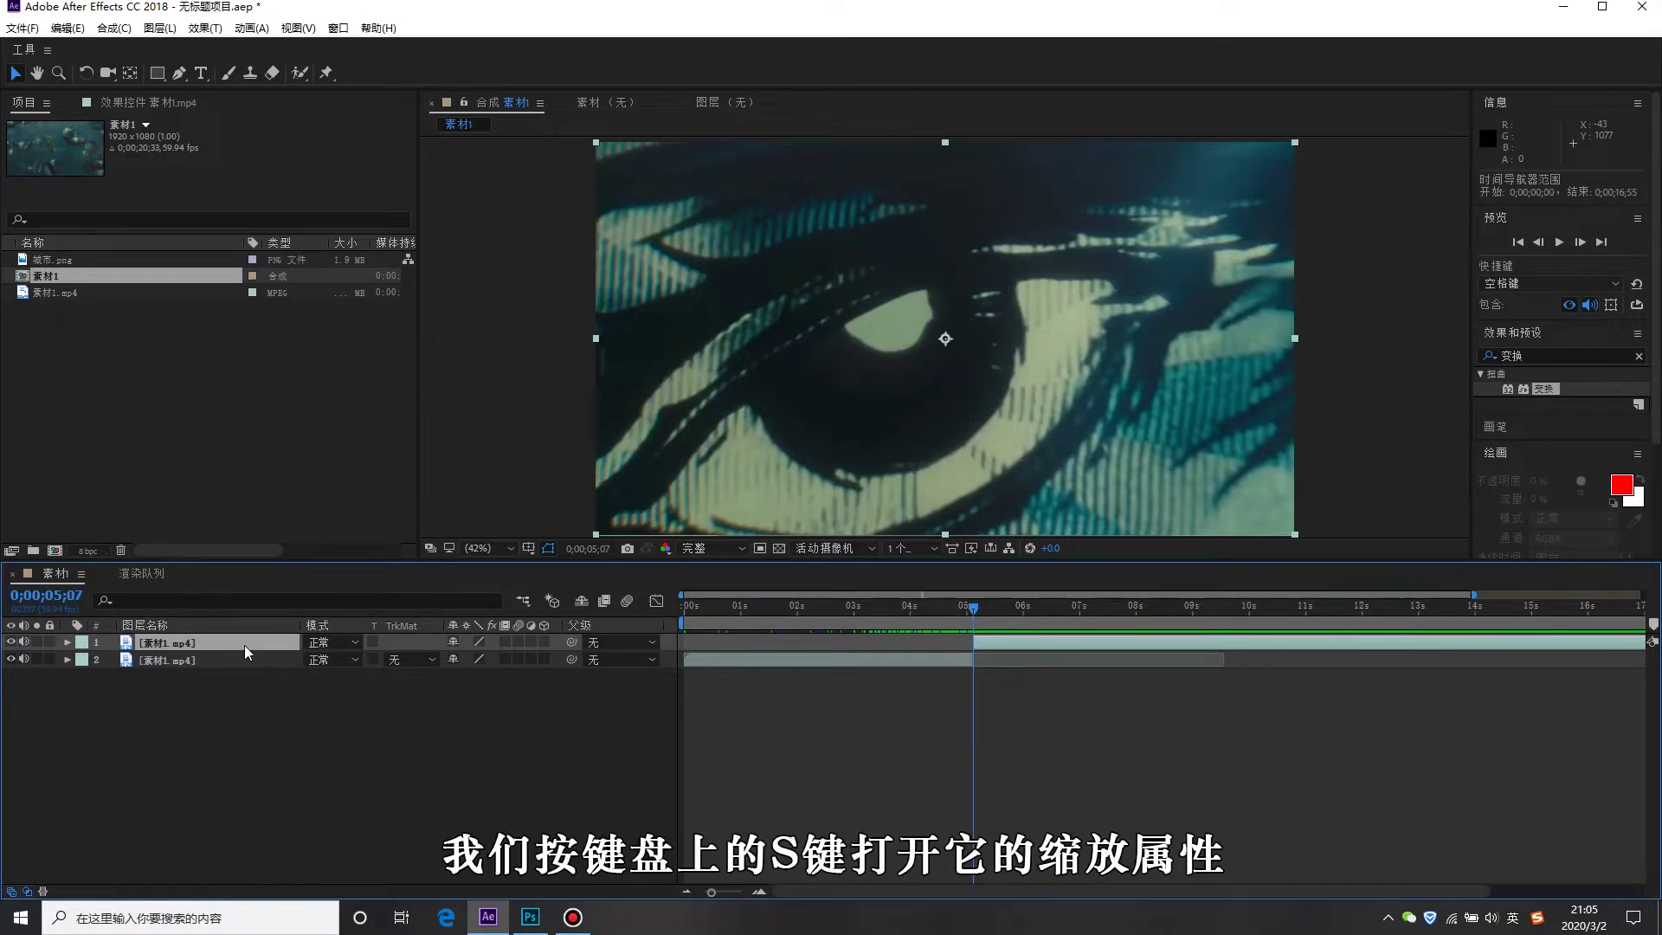
Keyframe the eye layer's Scale at 5 seconds and zoom it to about 357% at 7 seconds.
key("s")
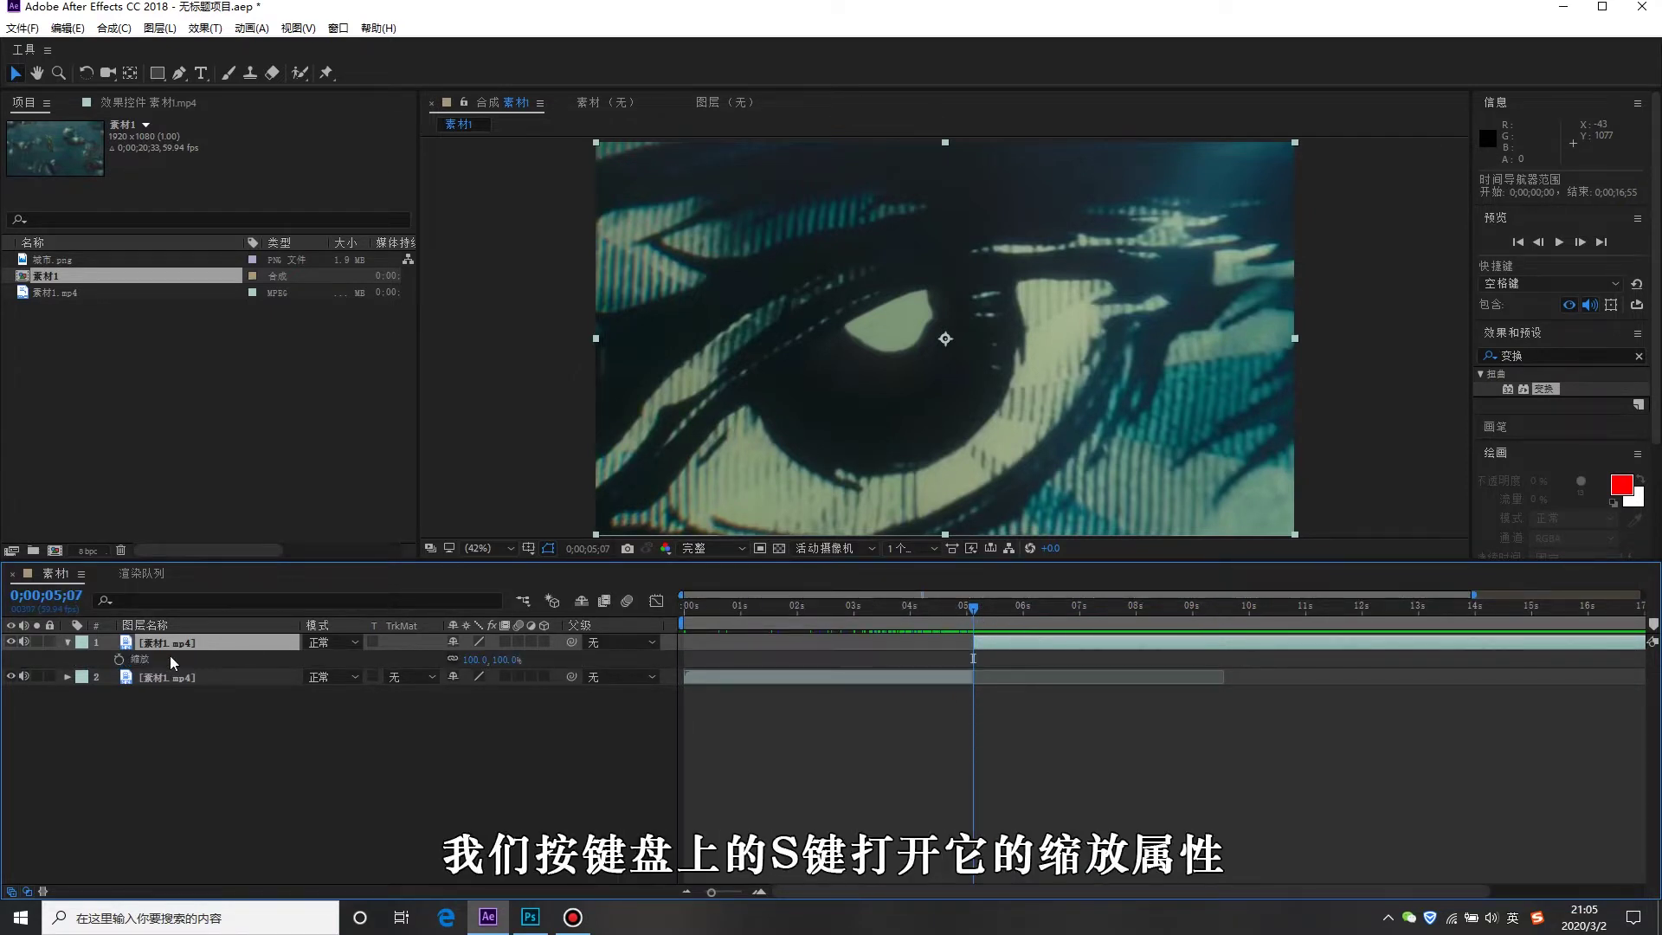
left_click(120, 660)
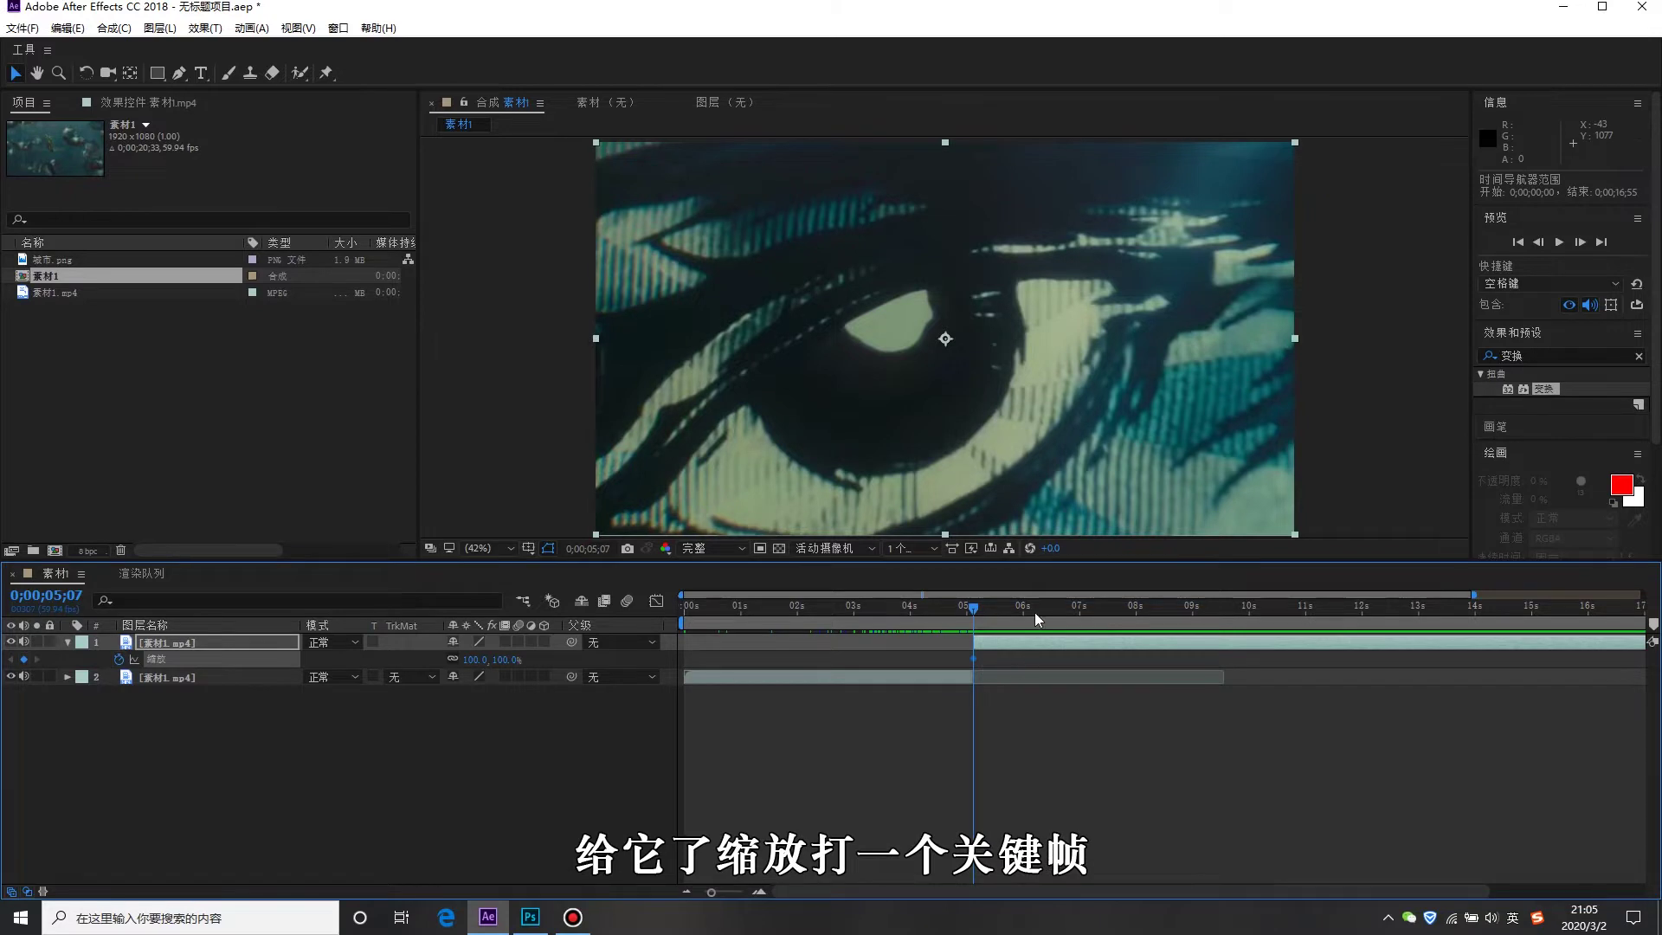
left_click_drag(1004, 605, 1077, 641)
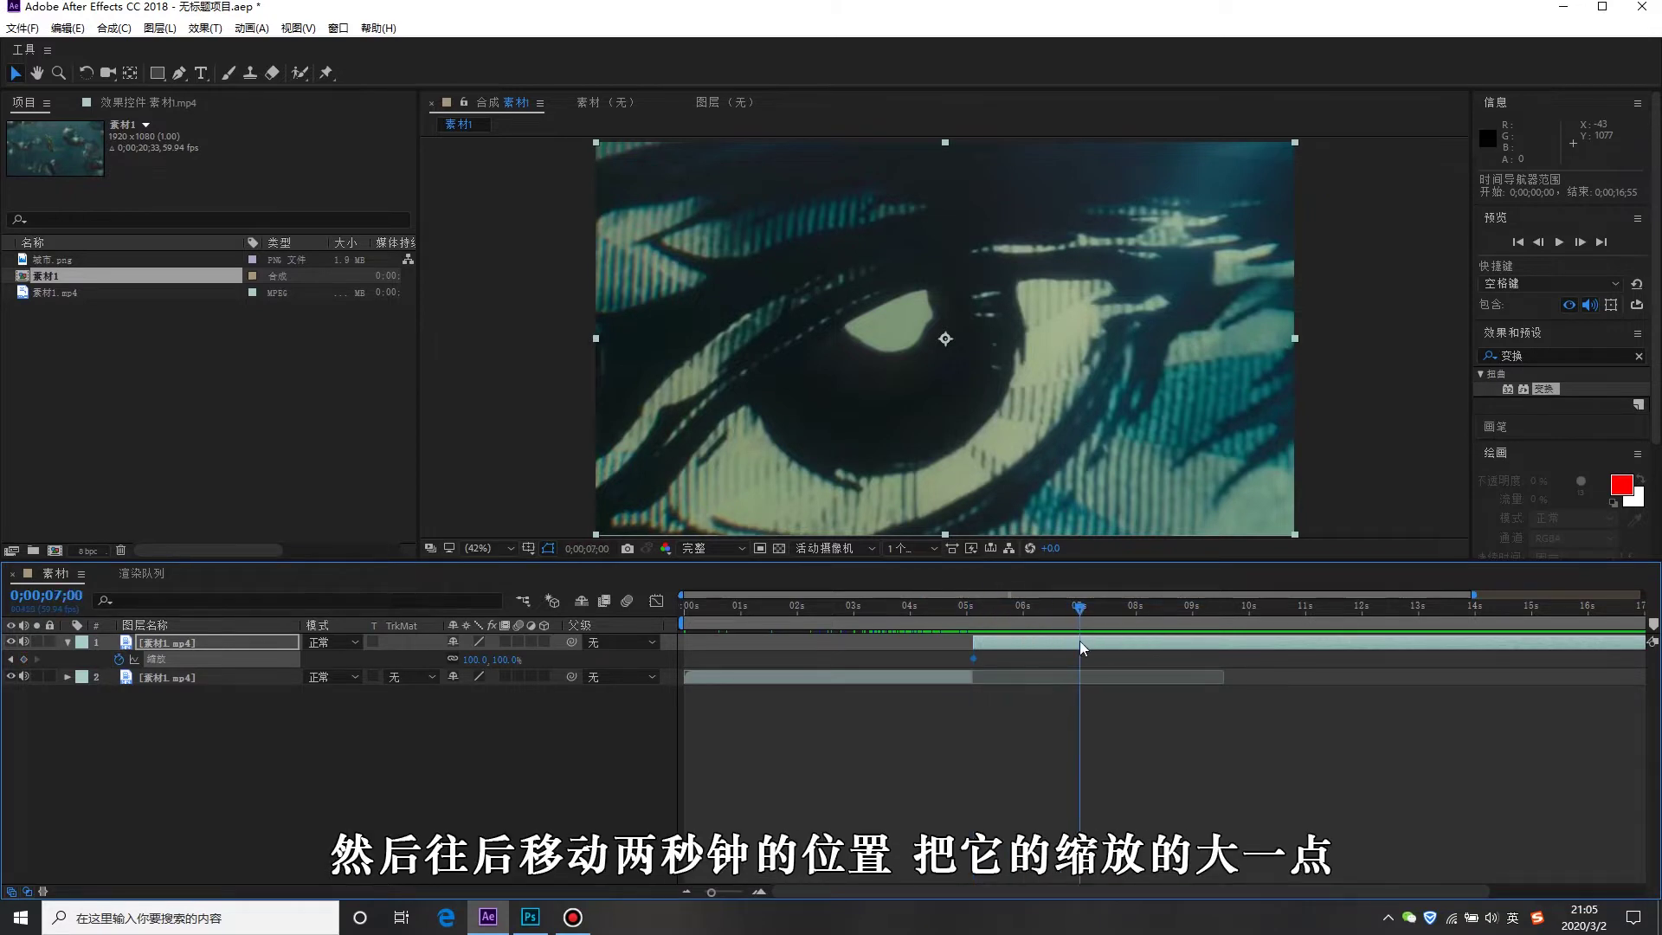
left_click_drag(502, 659, 754, 688)
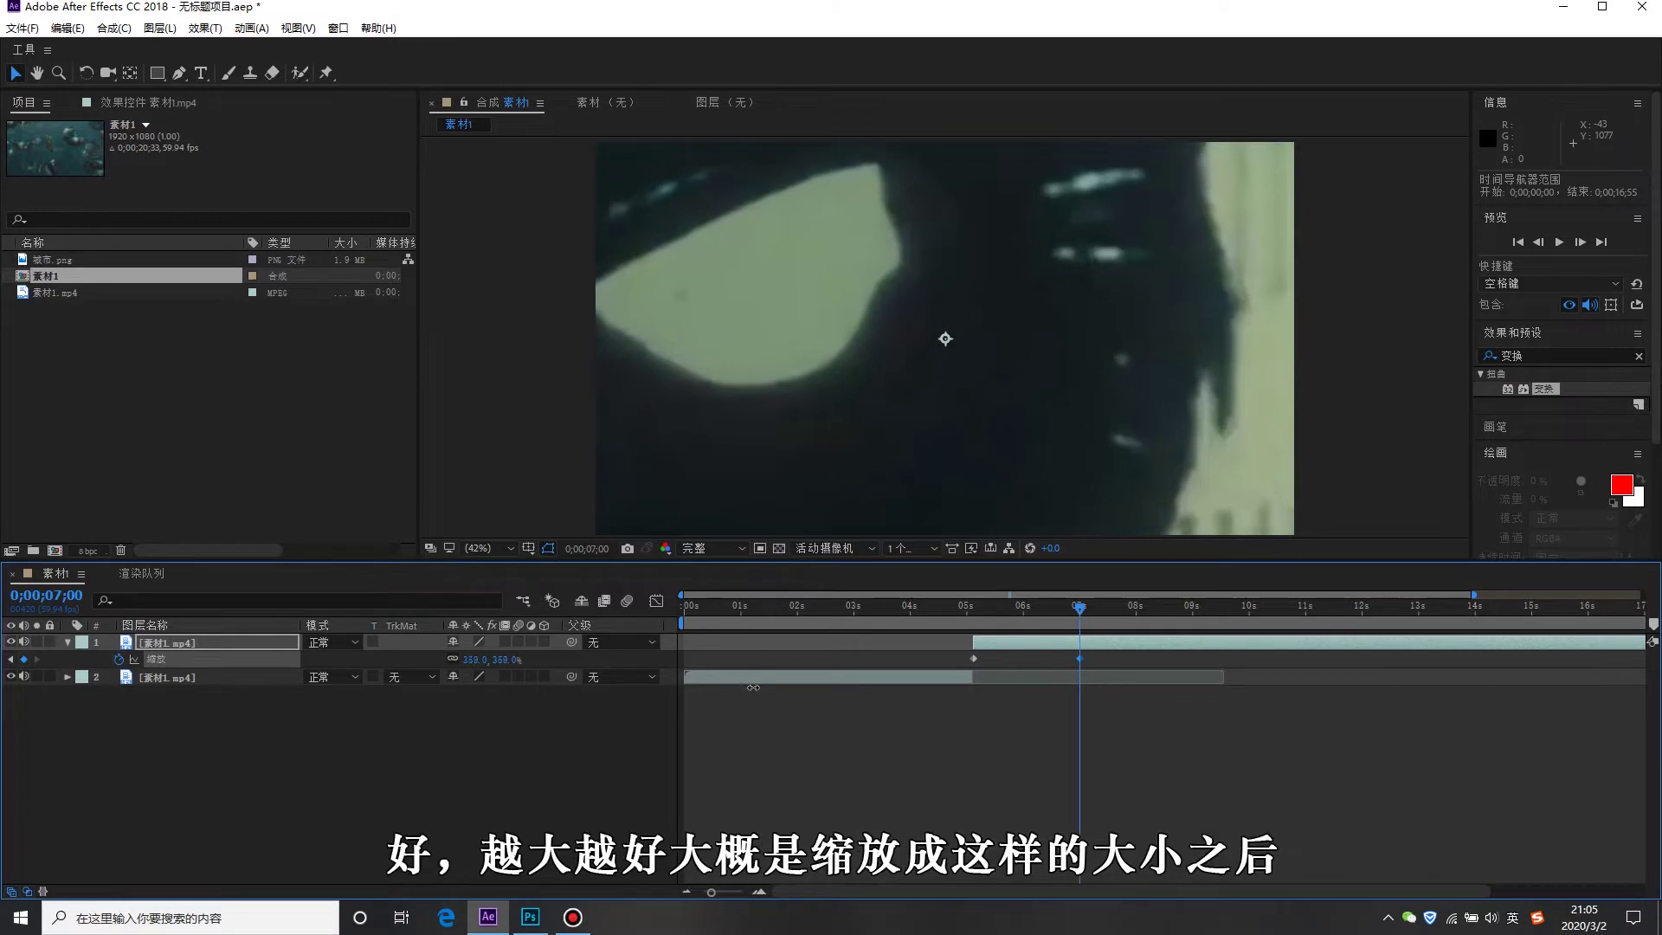
left_click(12, 660)
left_click(156, 645)
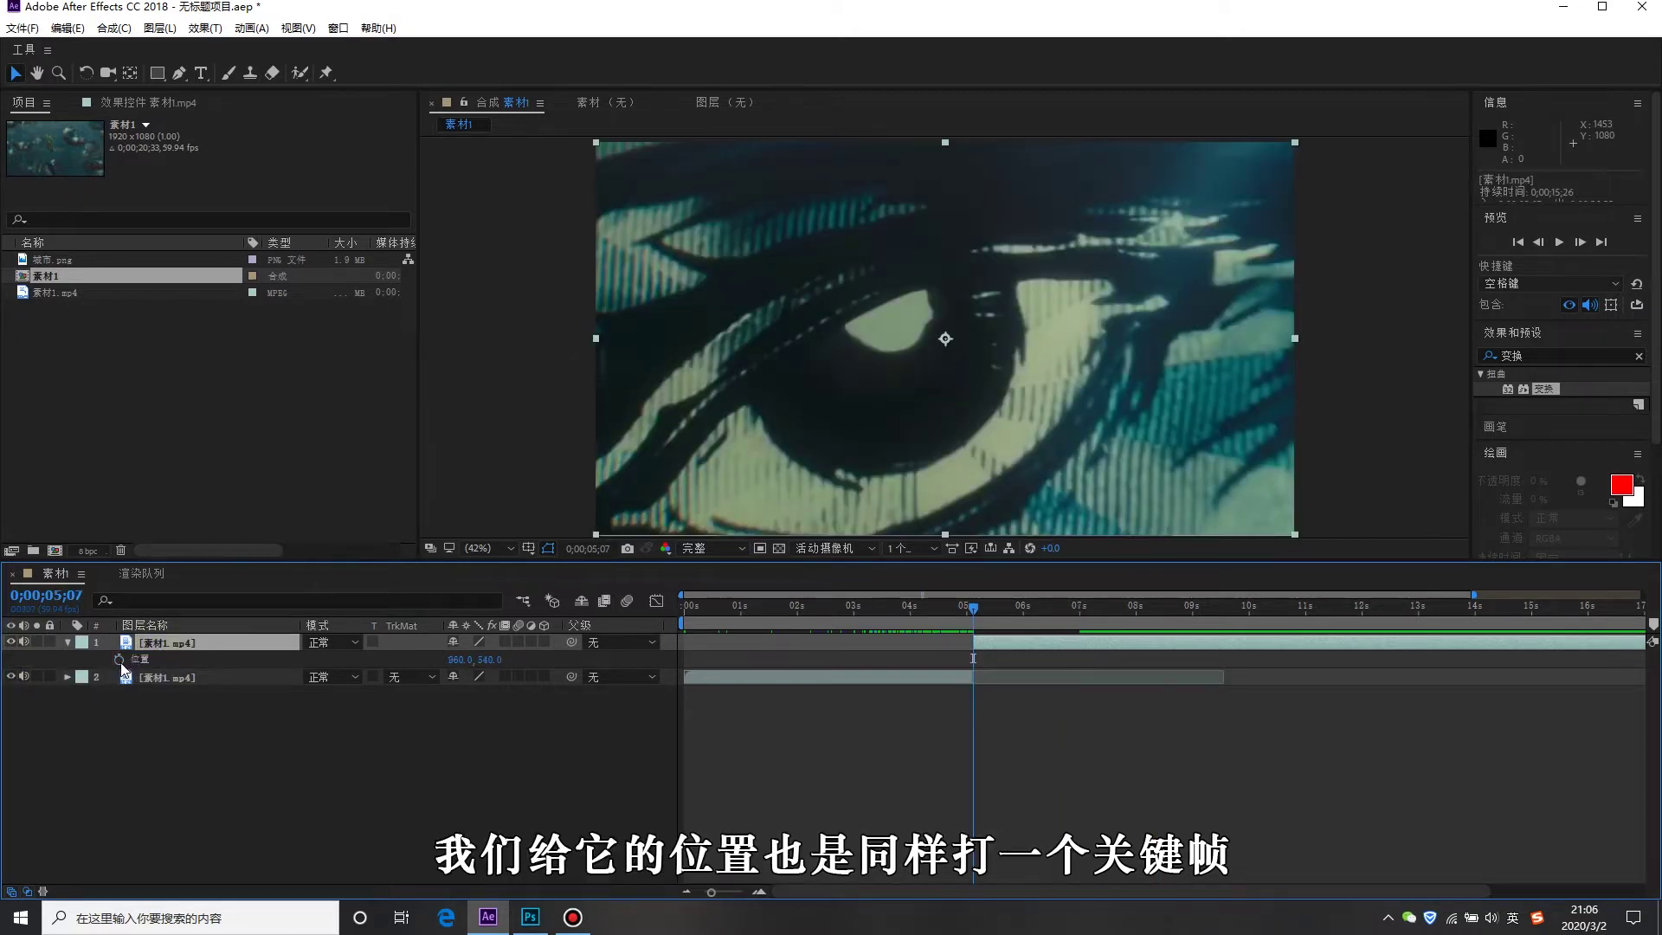
Add a Position keyframe at 5 seconds and shift the layer at 7 seconds to centre the pupil.
left_click(119, 659)
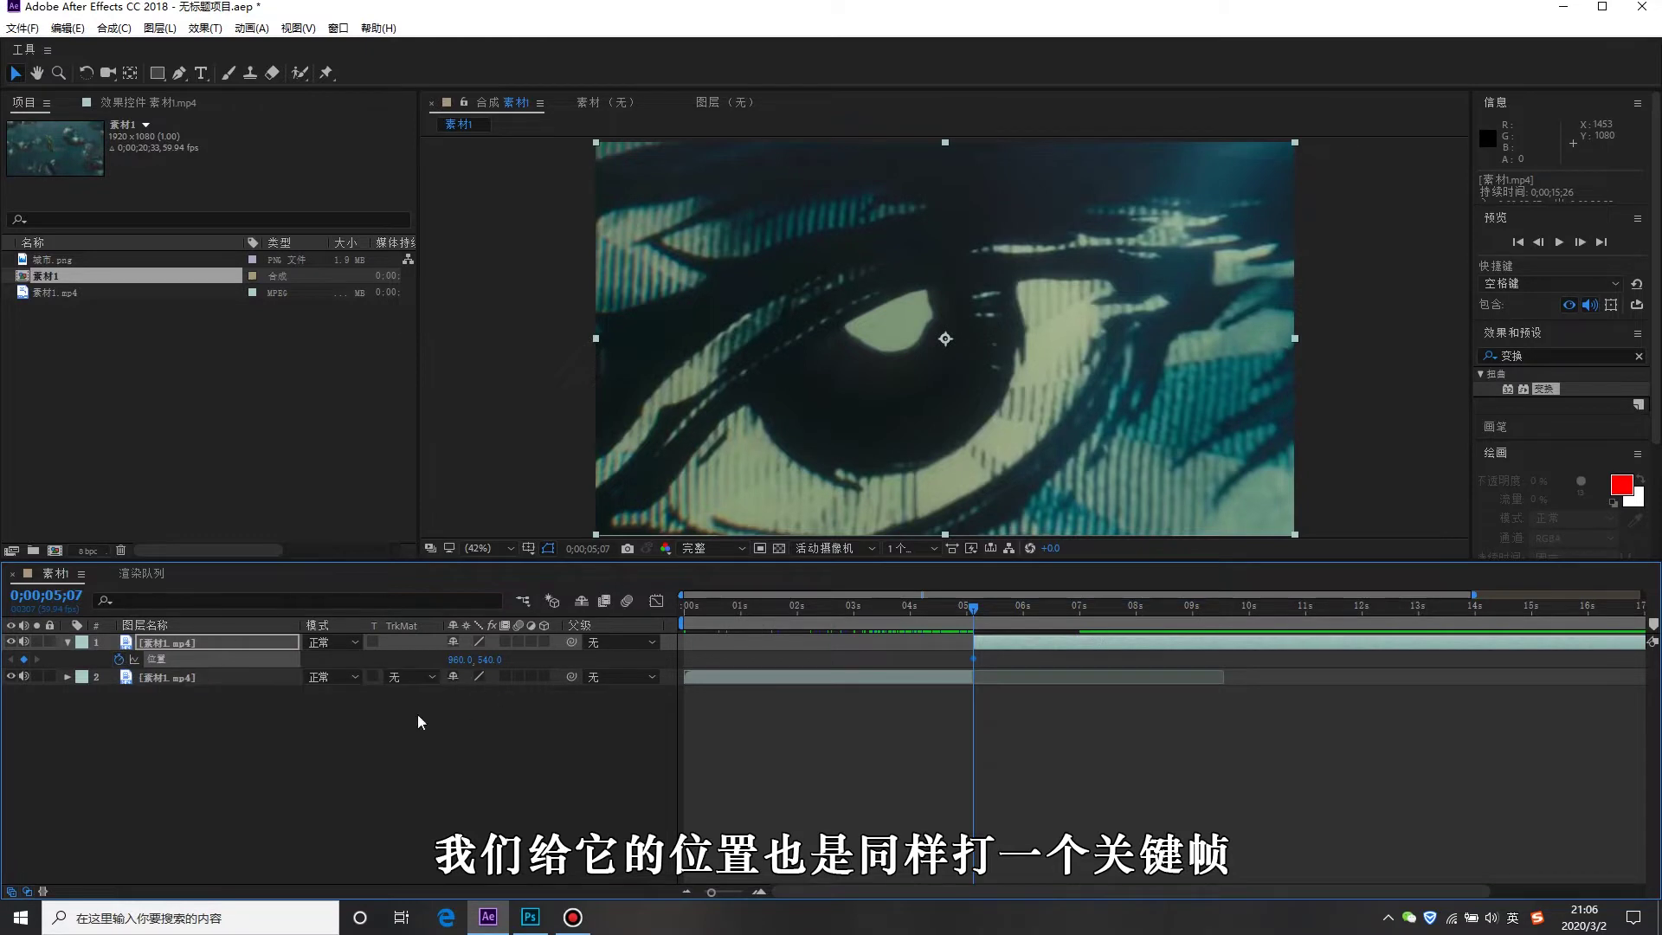
left_click_drag(1018, 615, 1094, 629)
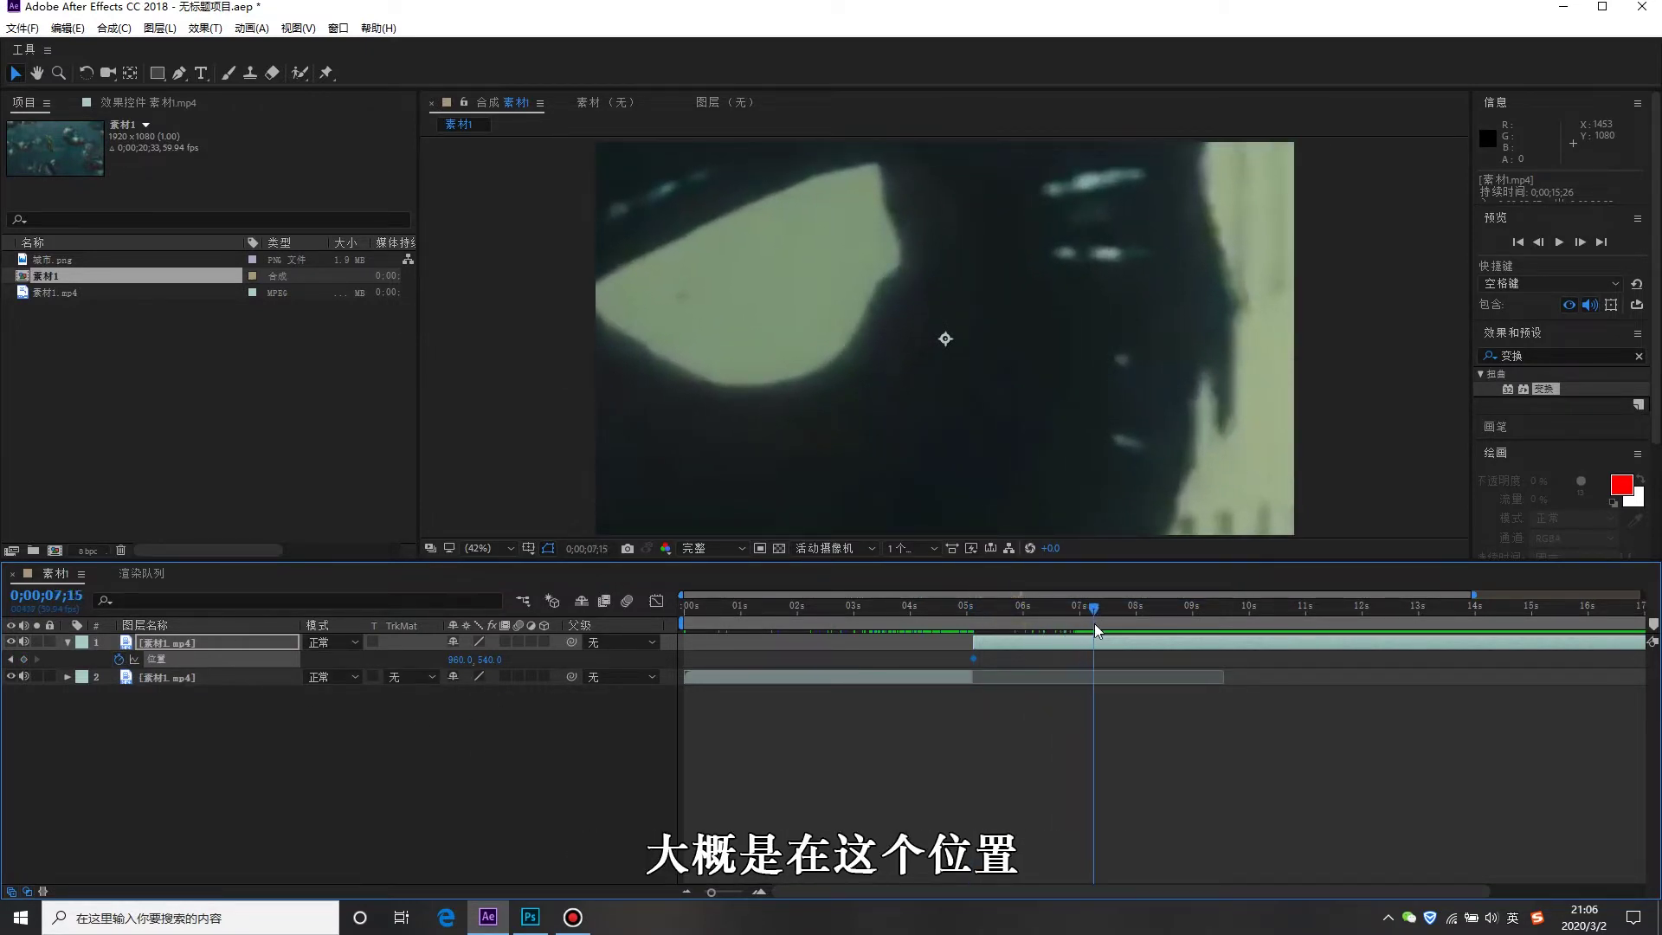
left_click(244, 647)
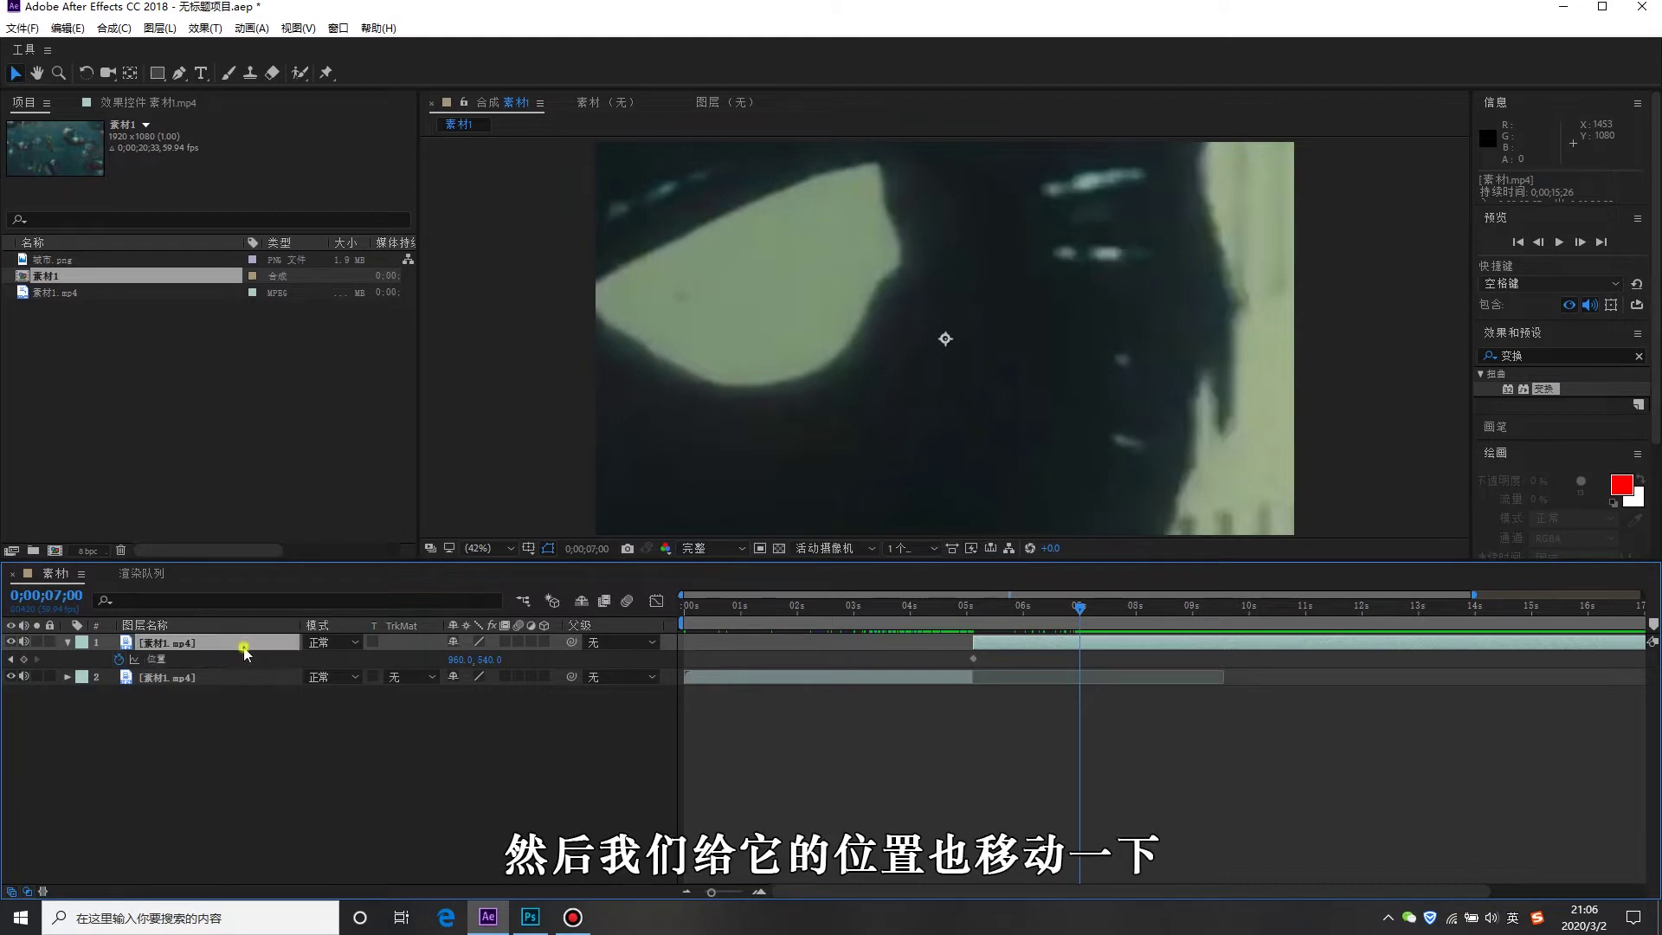
left_click_drag(769, 273, 965, 305)
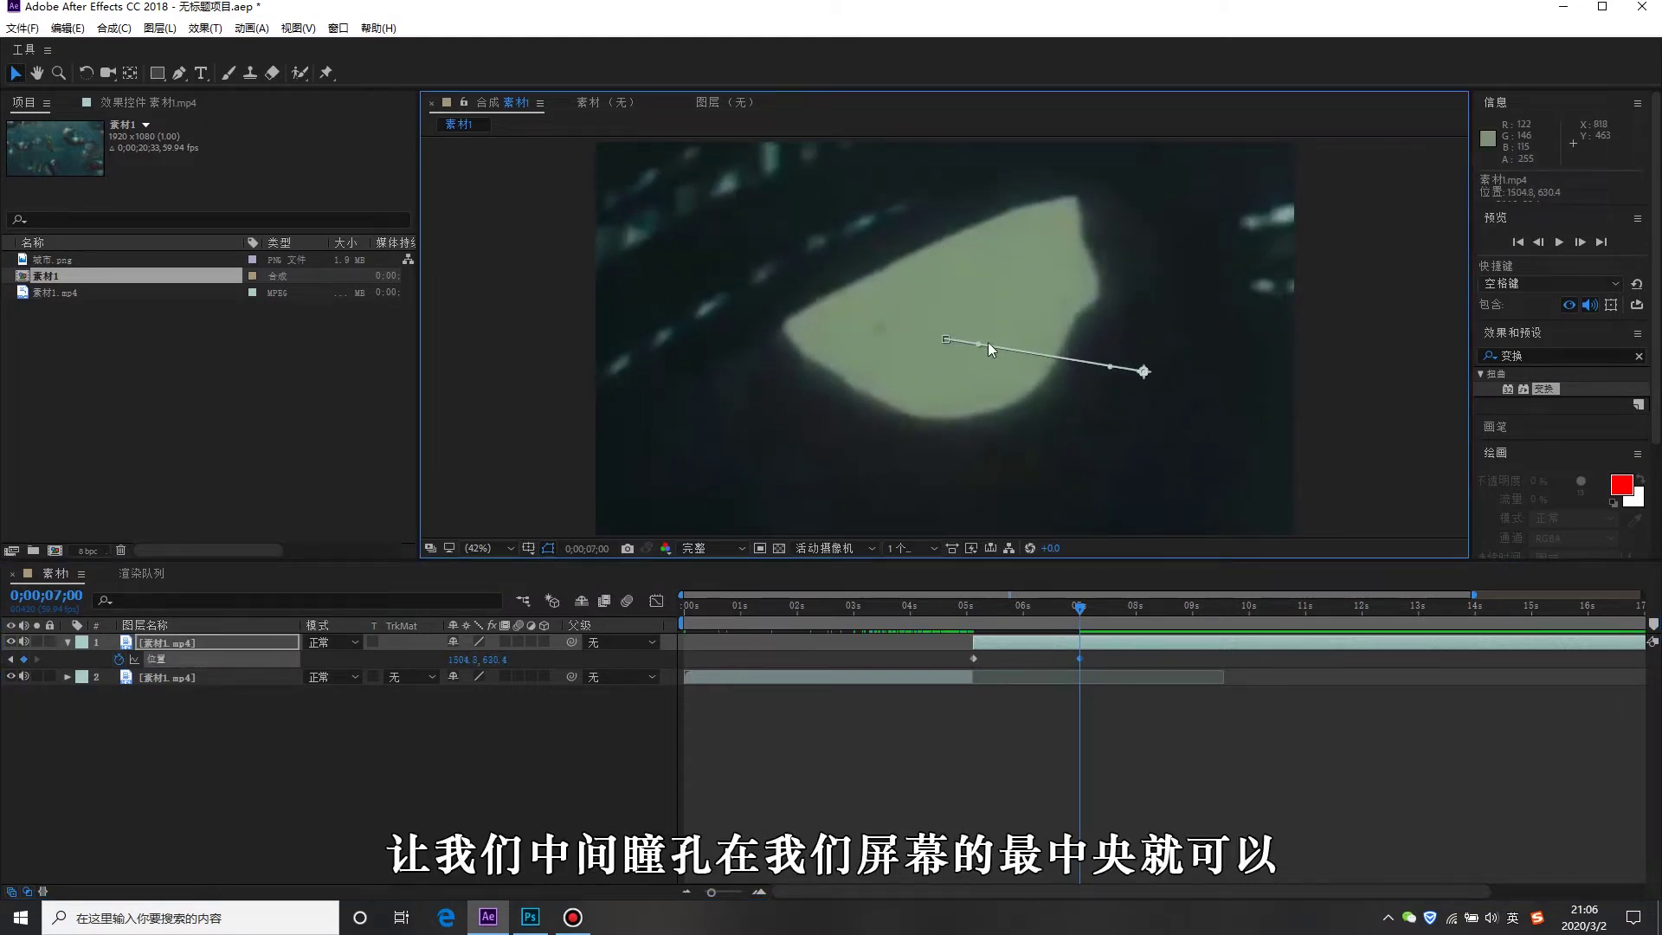
left_click_drag(996, 305, 992, 319)
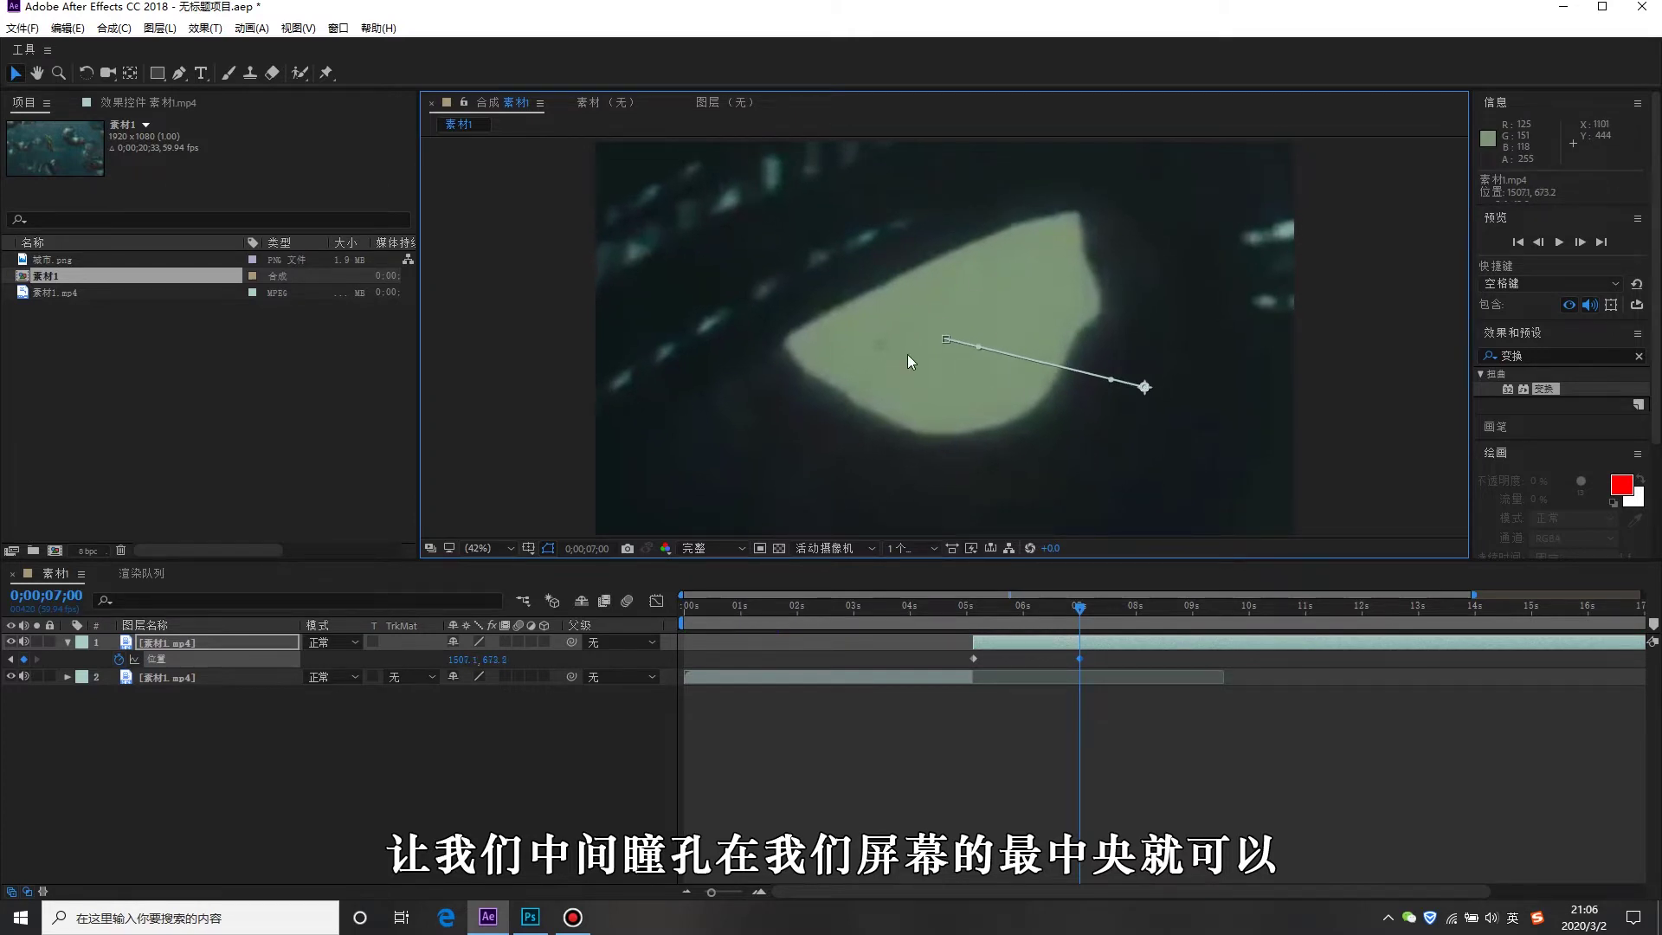
left_click_drag(996, 298, 1002, 288)
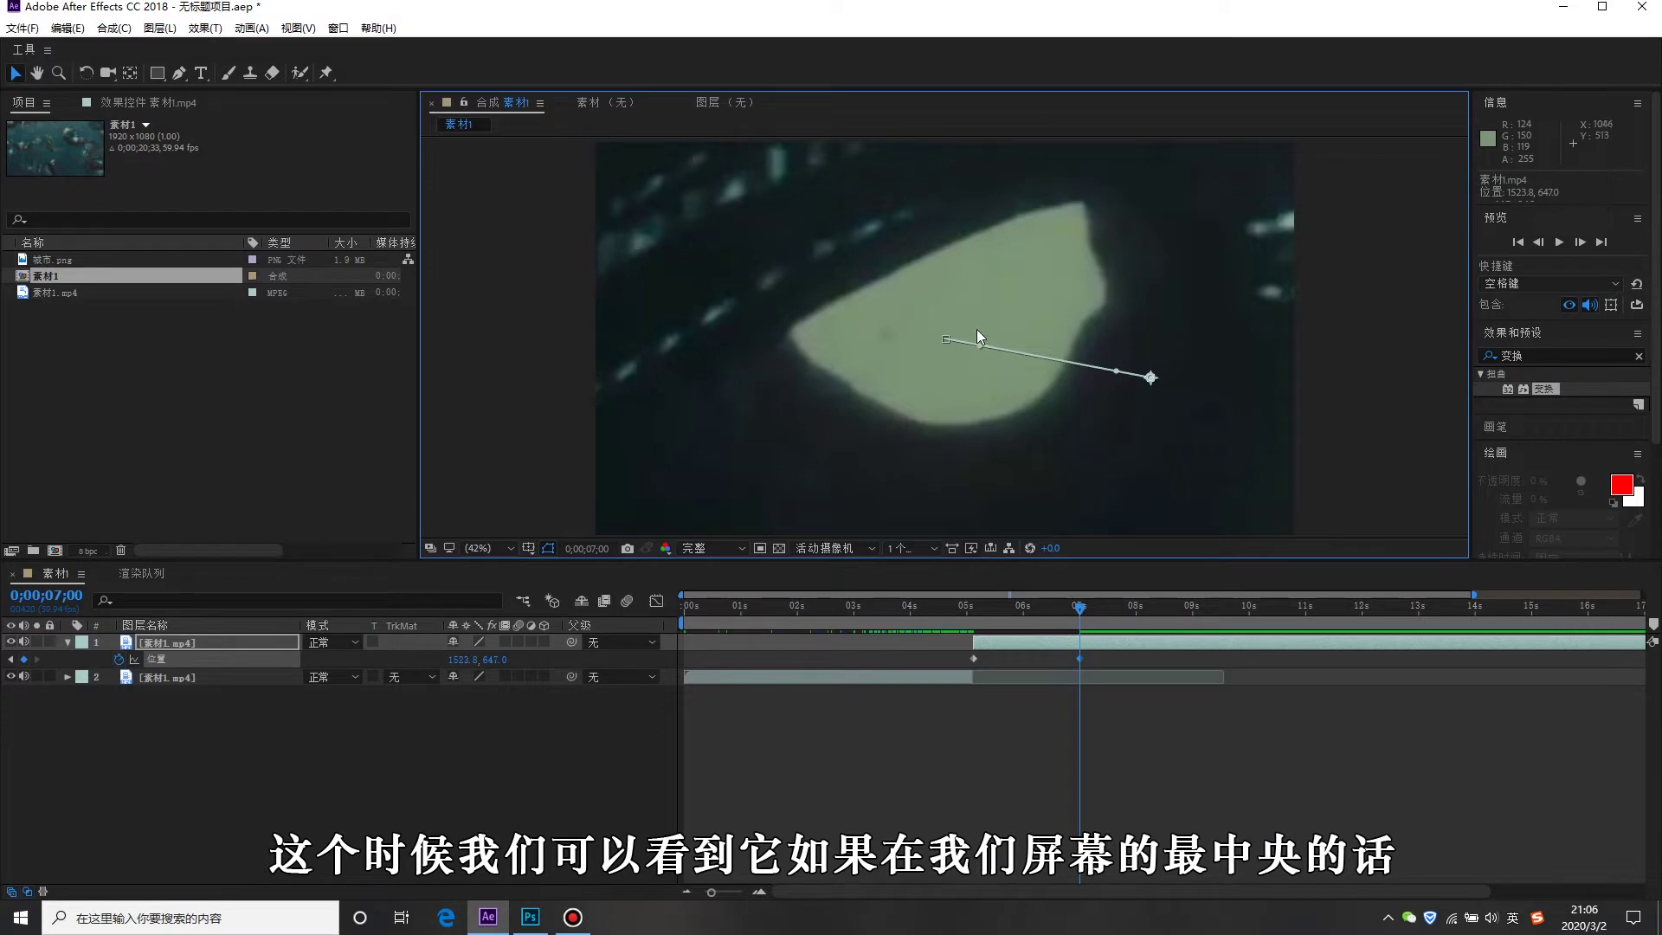
scroll(942, 337, "up", 1)
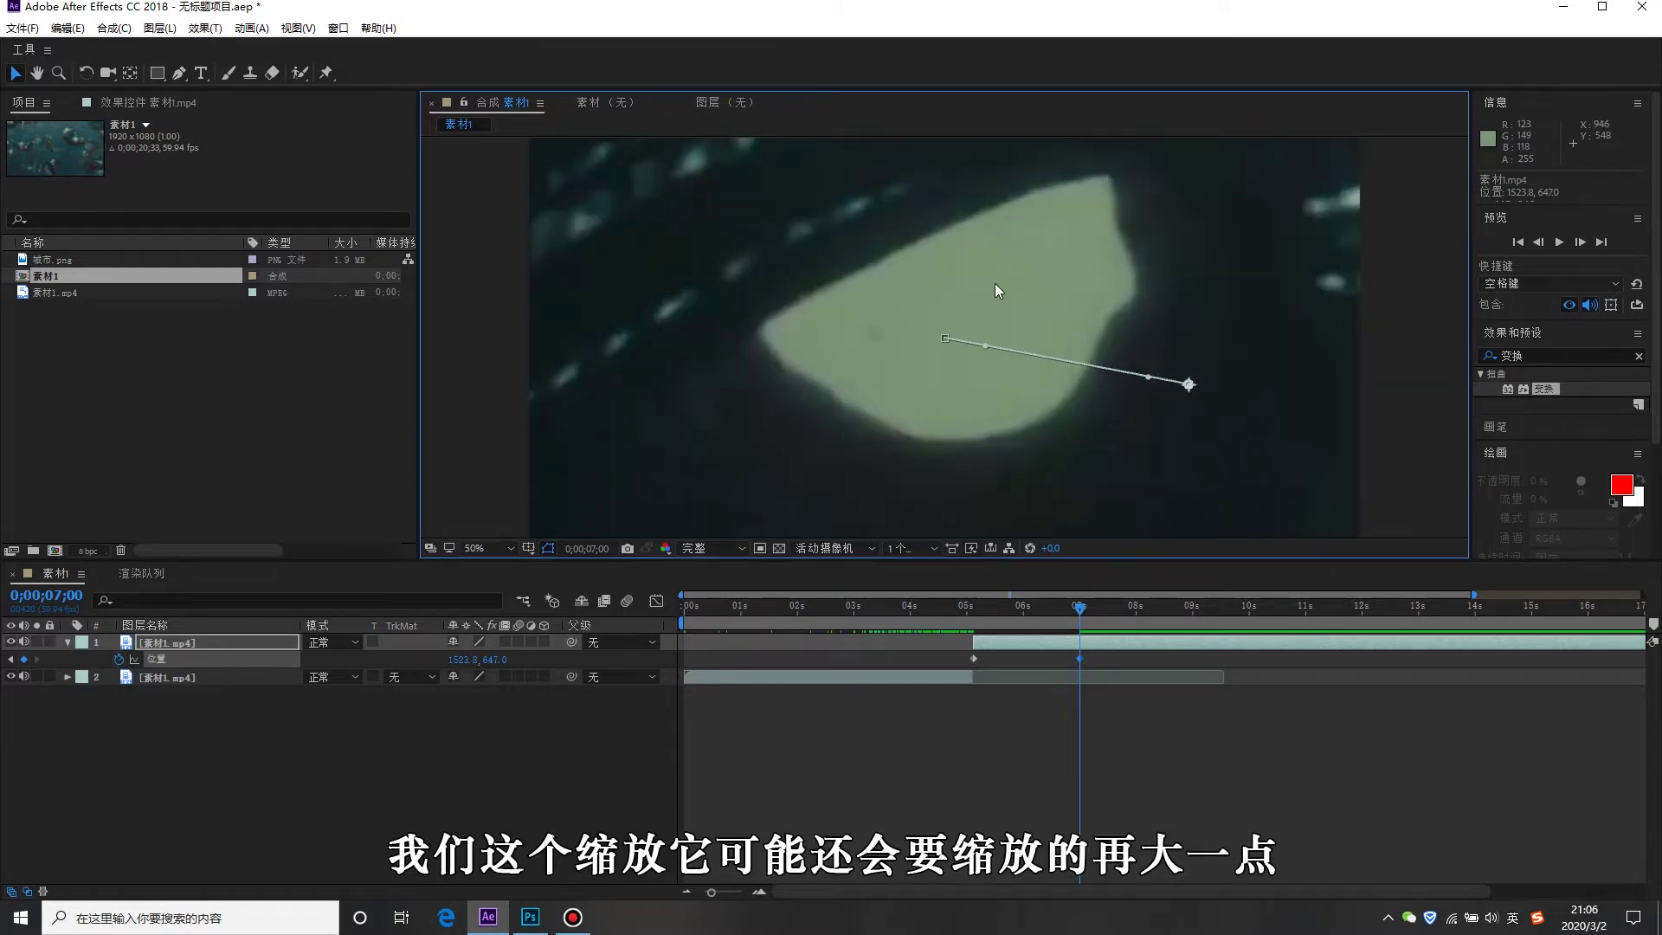
Raise Scale at 7 seconds to 676%, recentre the enlarged pupil, and review the zoom.
left_click(210, 644)
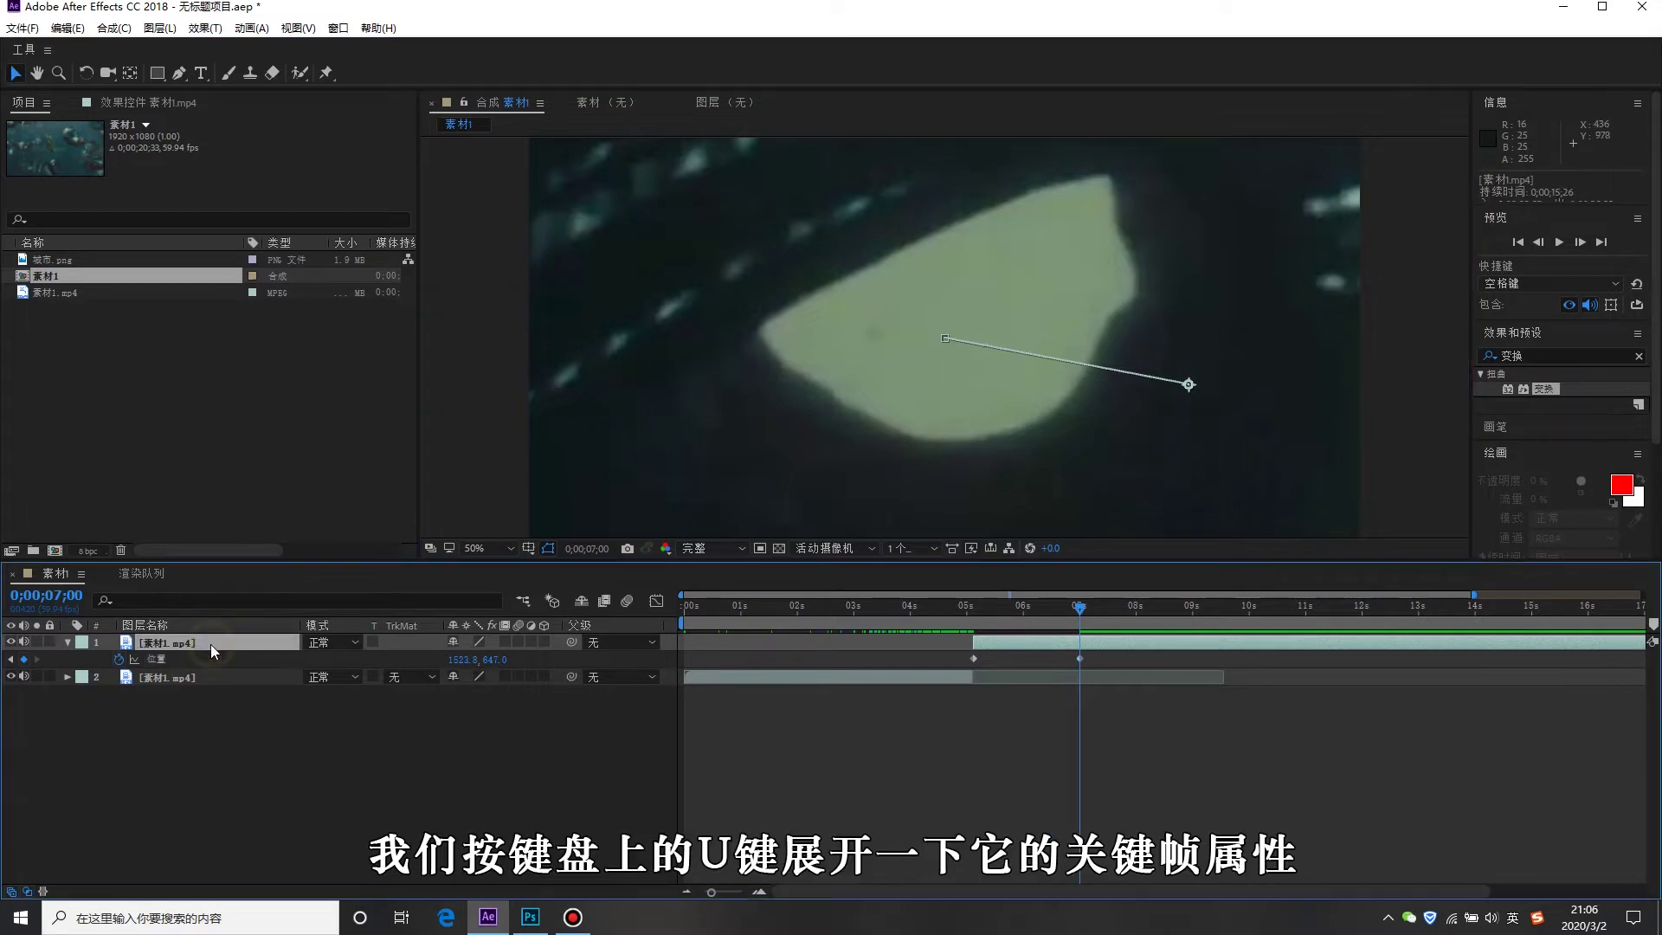
key("u")
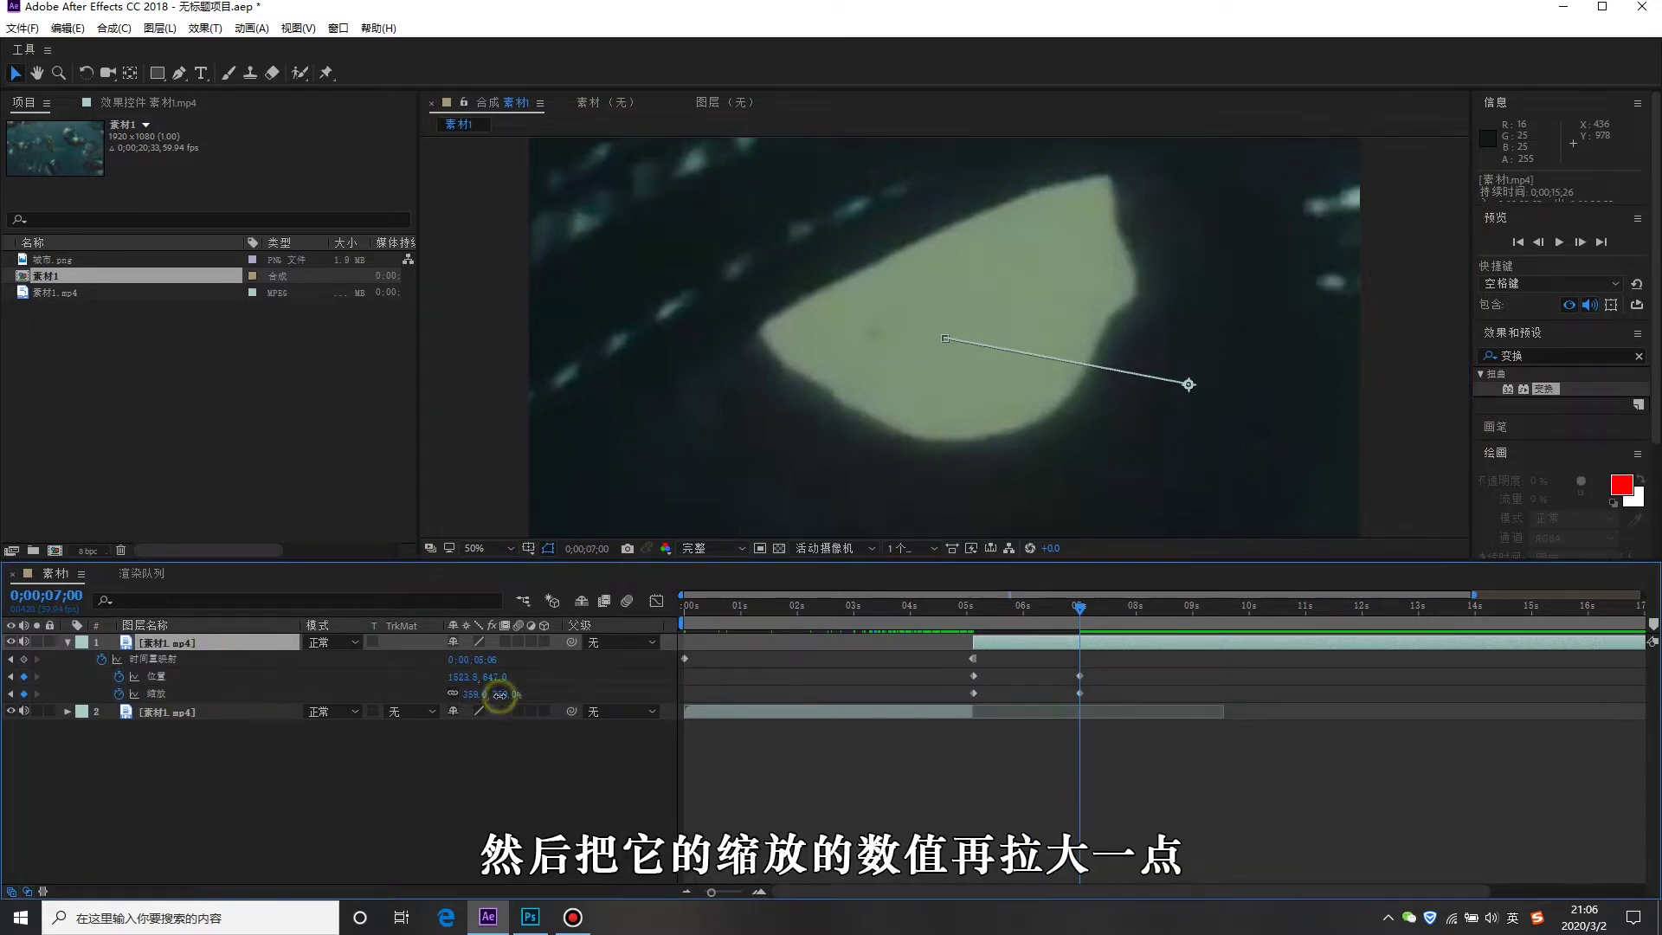
left_click_drag(500, 695, 650, 696)
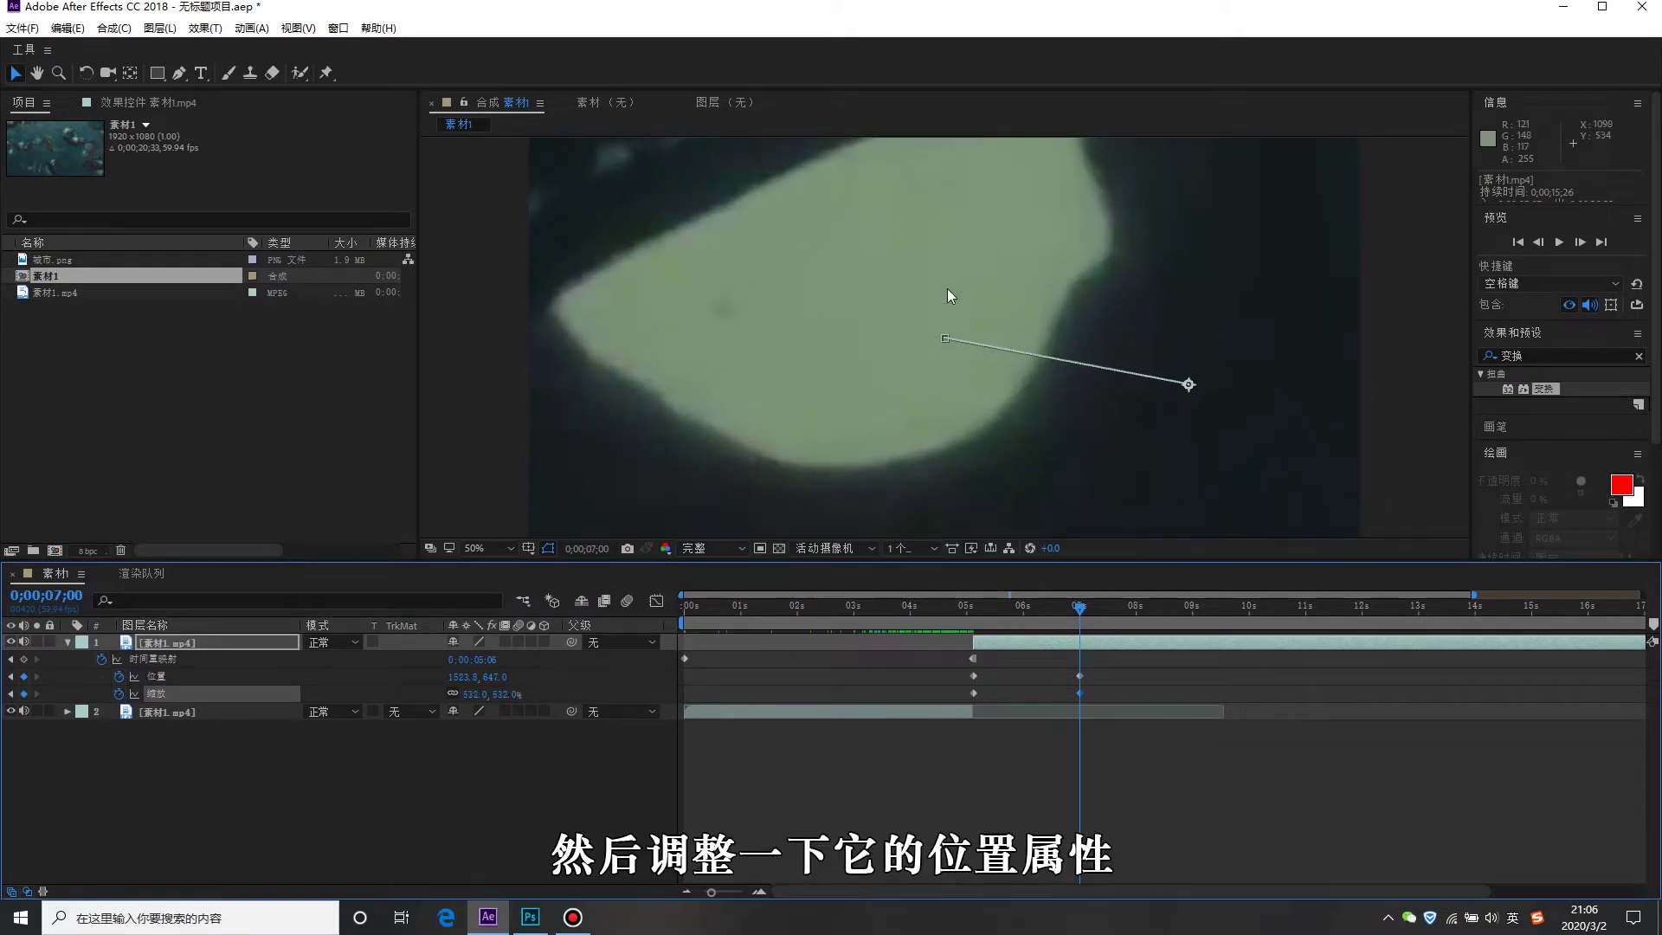
left_click_drag(947, 289, 1007, 293)
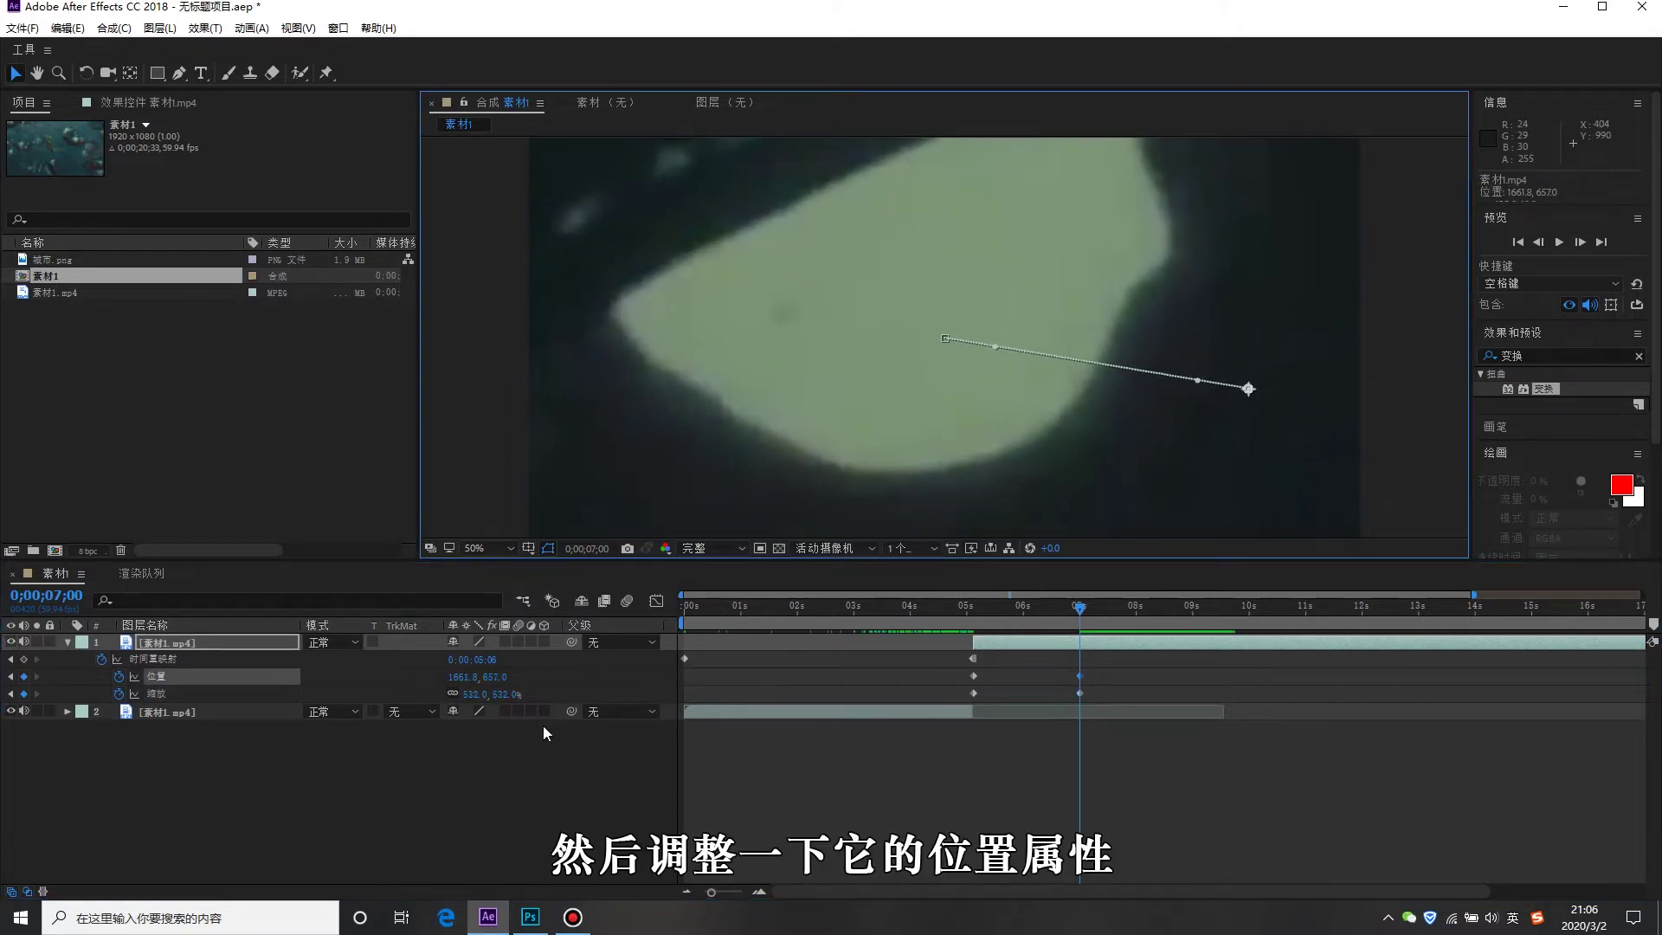
left_click_drag(503, 698, 628, 698)
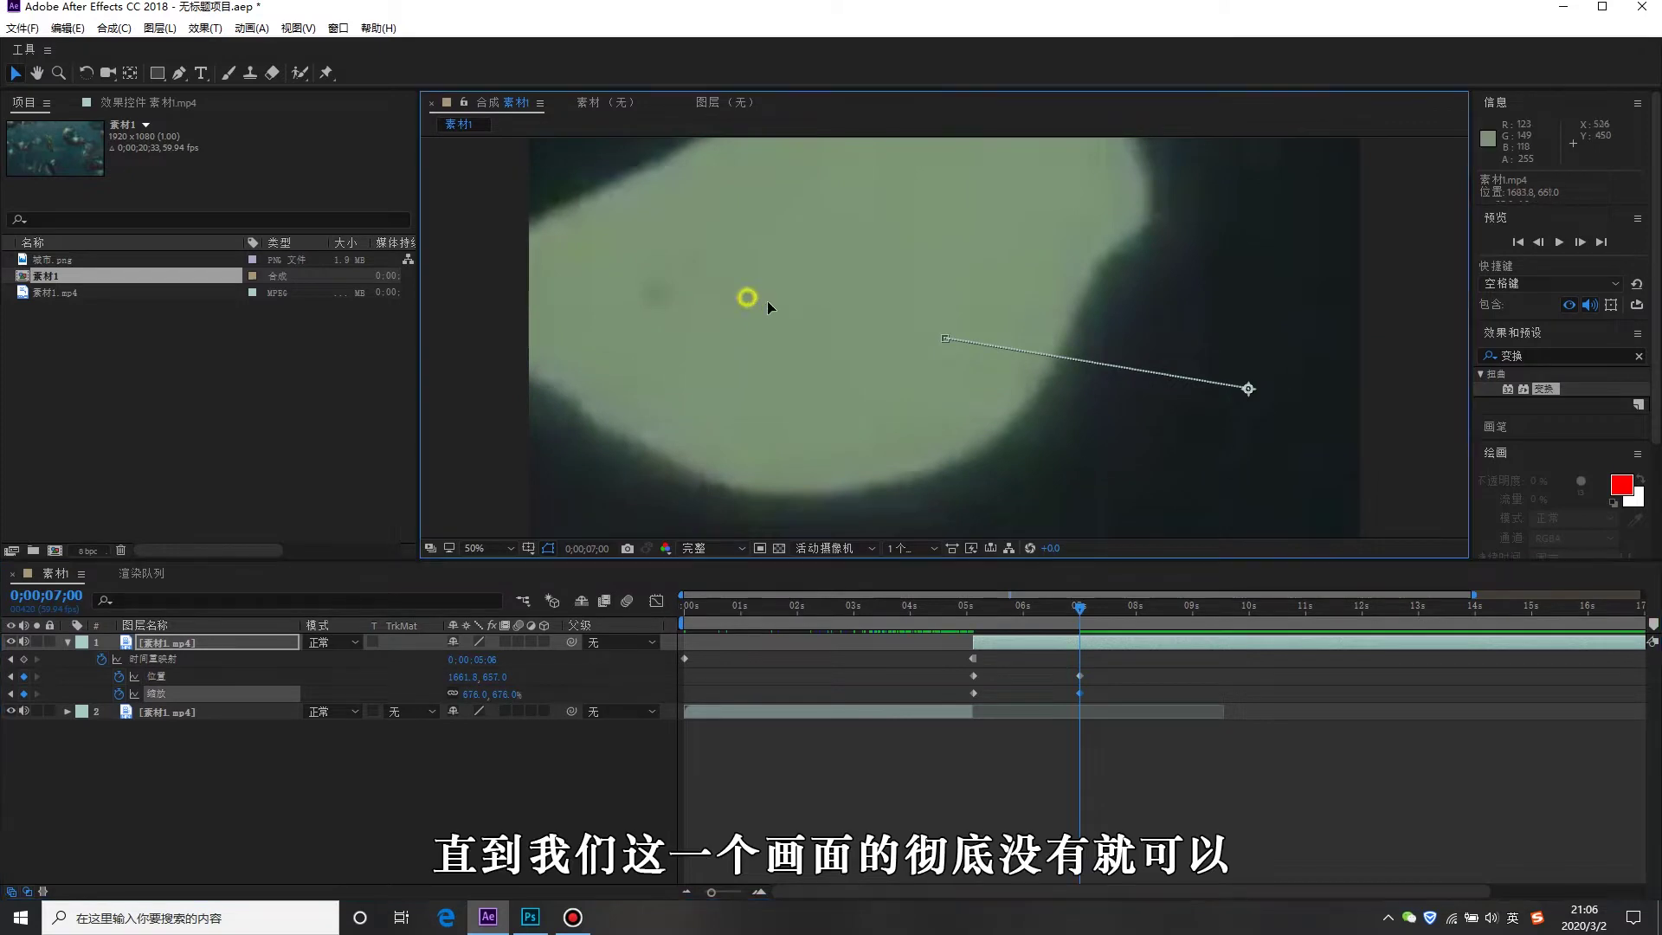
left_click_drag(745, 301, 835, 321)
mouse_move(1079, 608)
left_mouse_down()
mouse_move(1042, 637)
mouse_move(994, 745)
mouse_move(999, 808)
left_mouse_up()
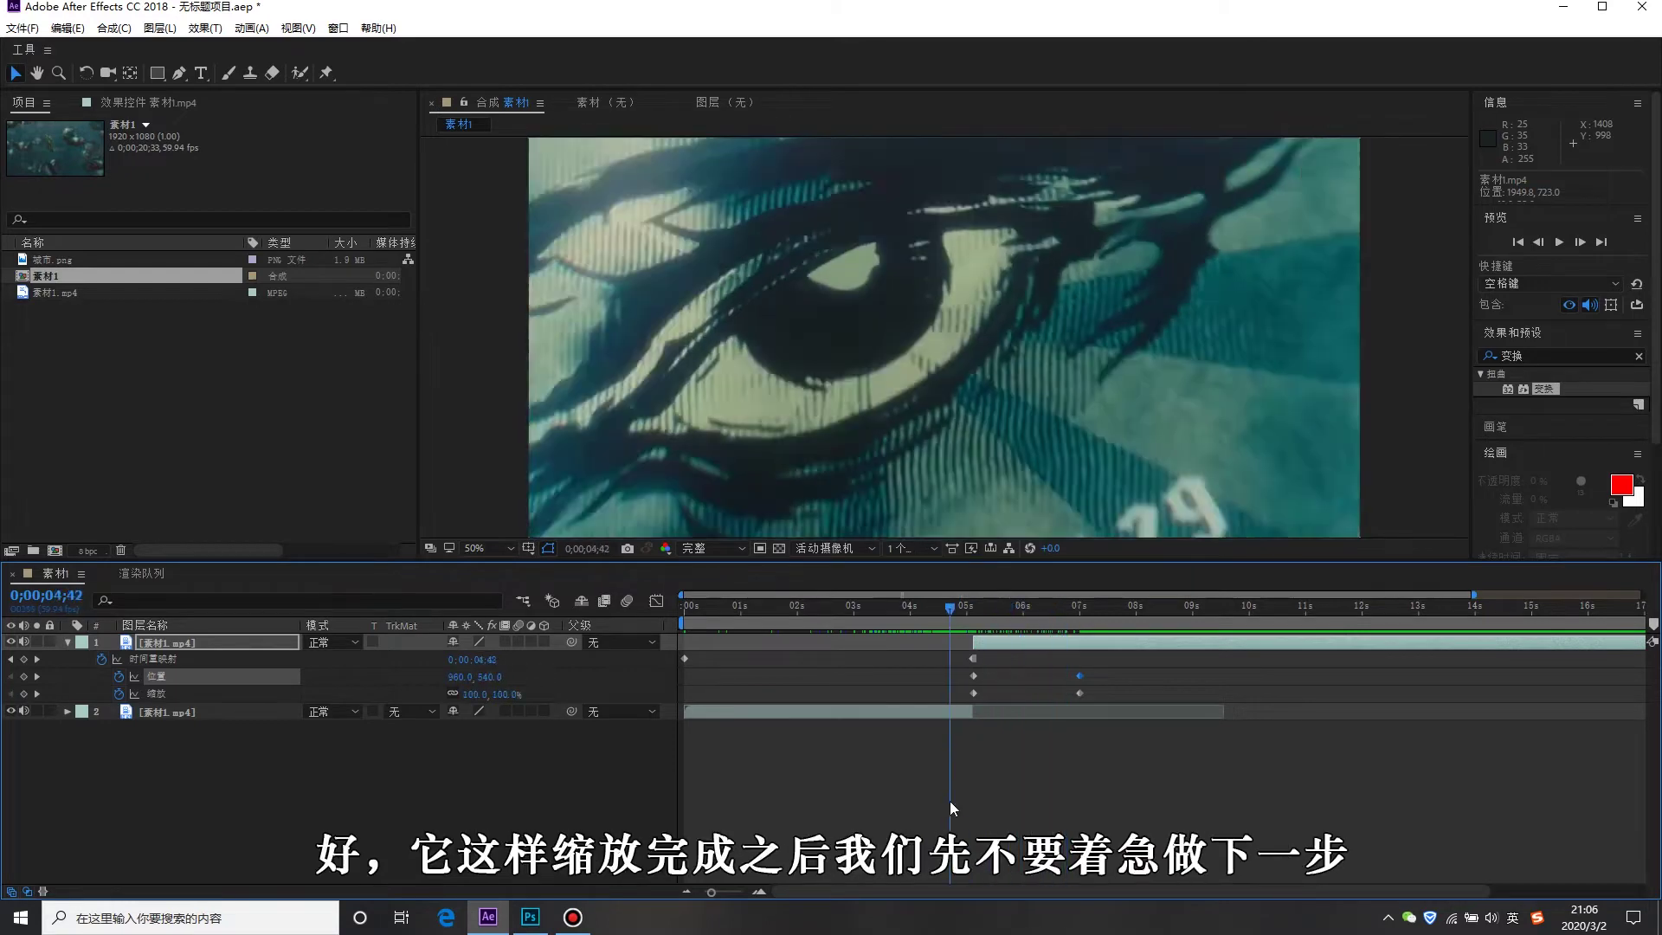
Set the work area from 3;38 to 7;54 and preview the eye zoom.
left_click_drag(999, 809, 974, 801)
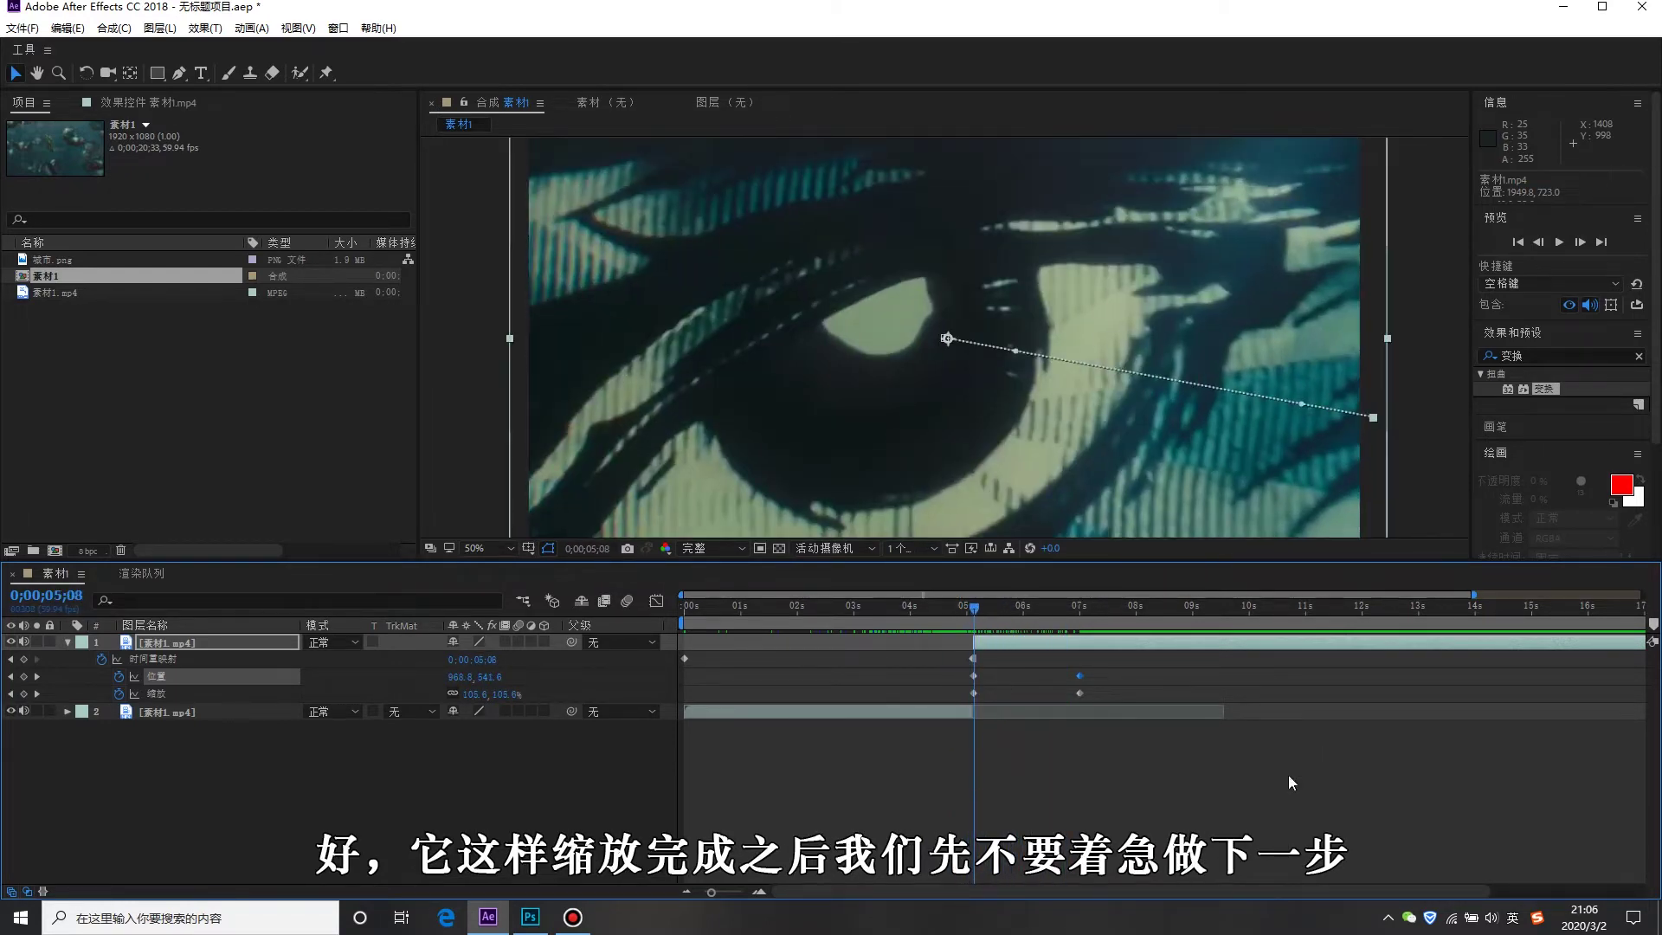
left_click(889, 609)
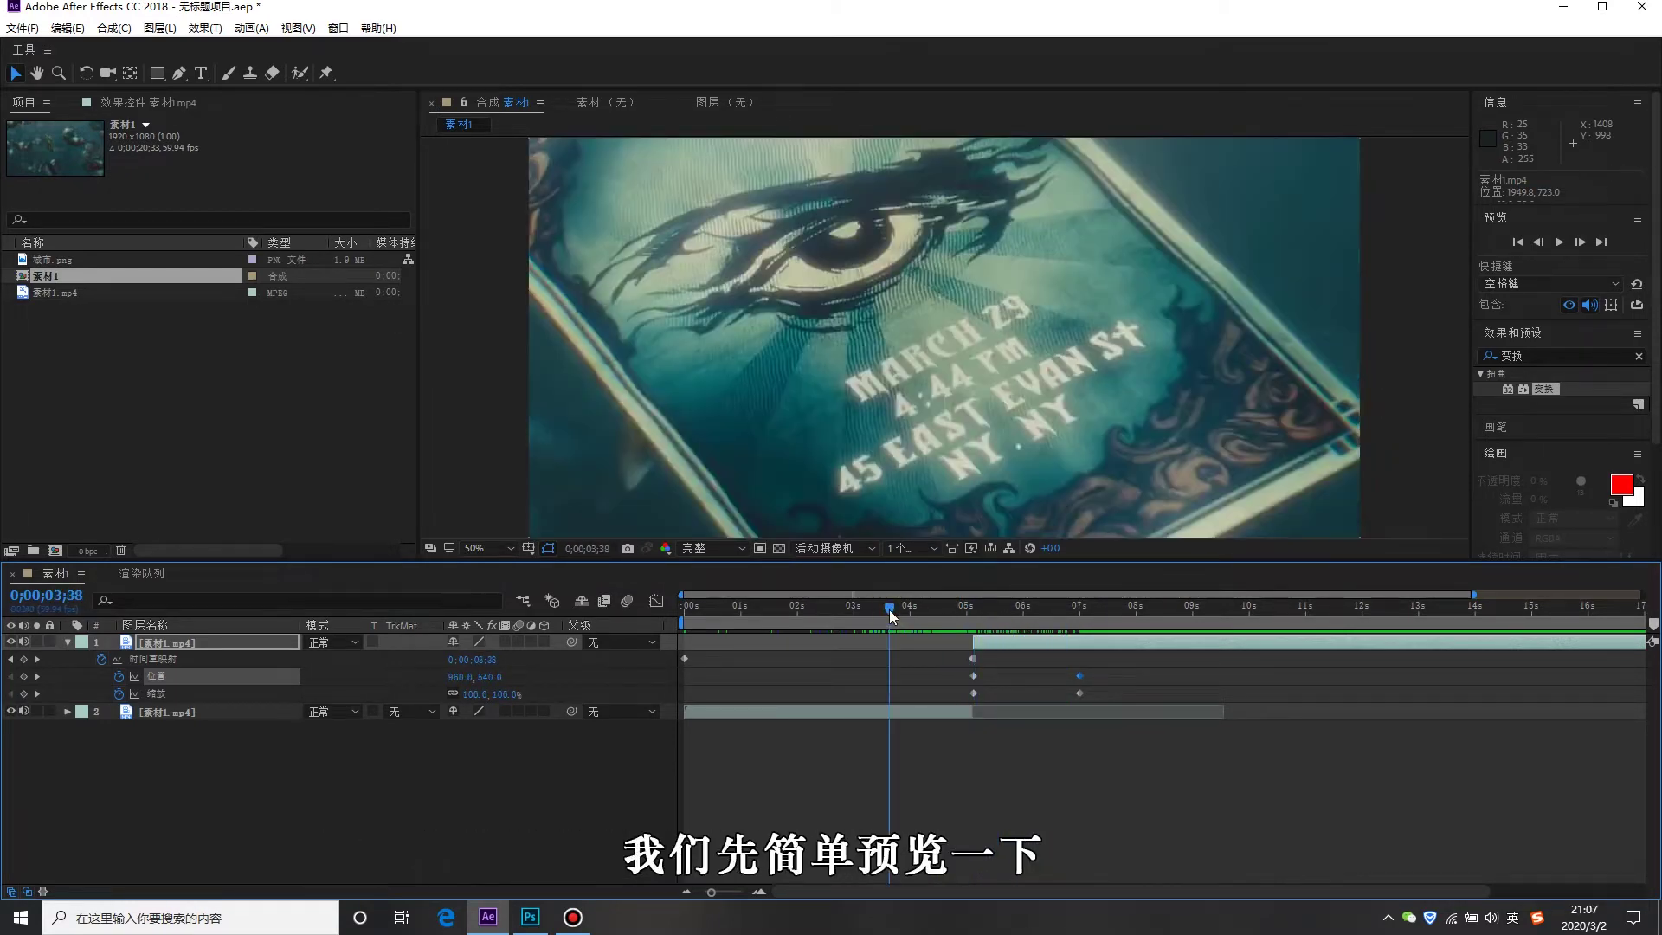
key("b")
left_click_drag(890, 609, 1131, 609)
key("n")
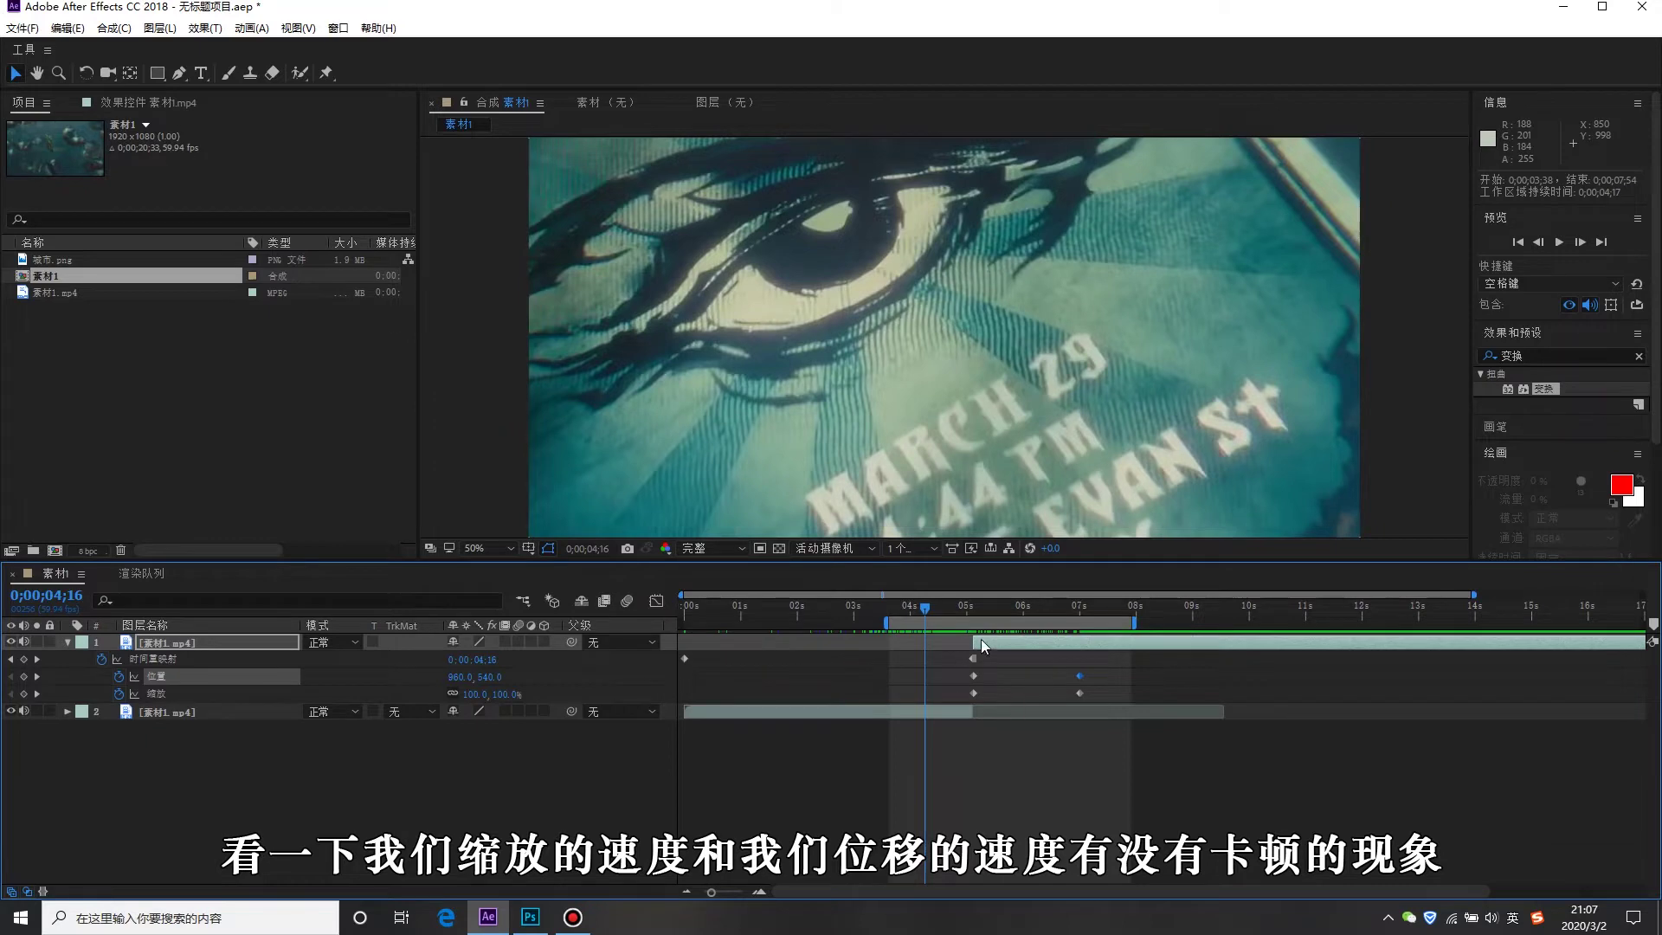
key("space")
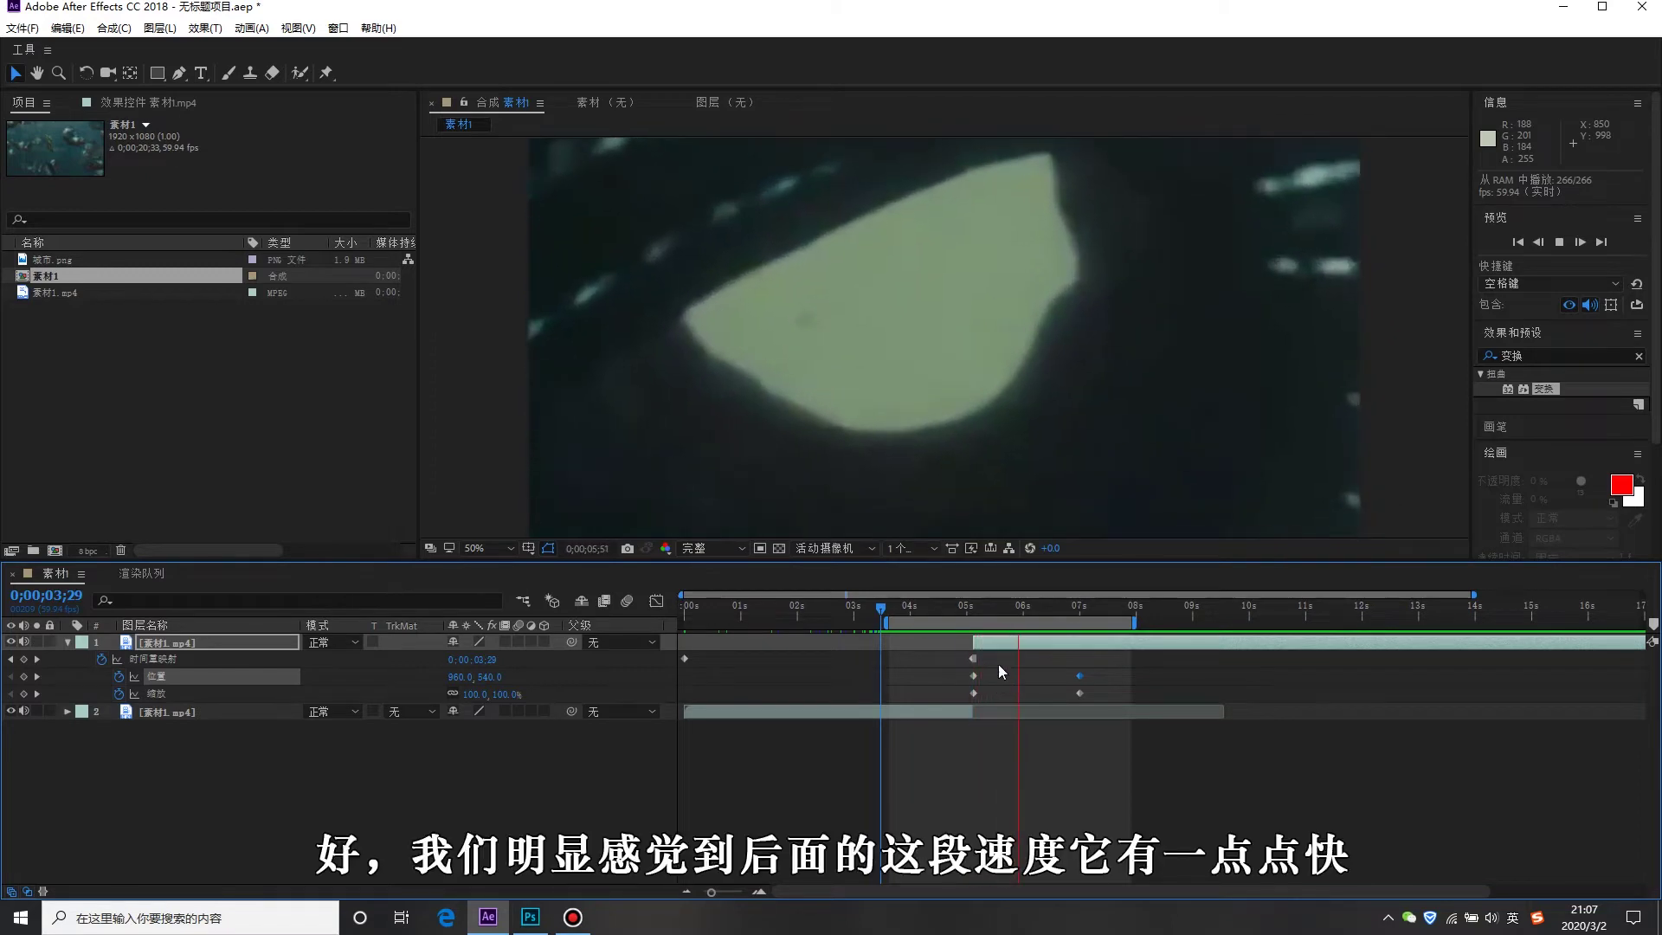
Stop the preview and collapse the top layer to show only its Scale property.
left_click_drag(952, 630, 912, 663)
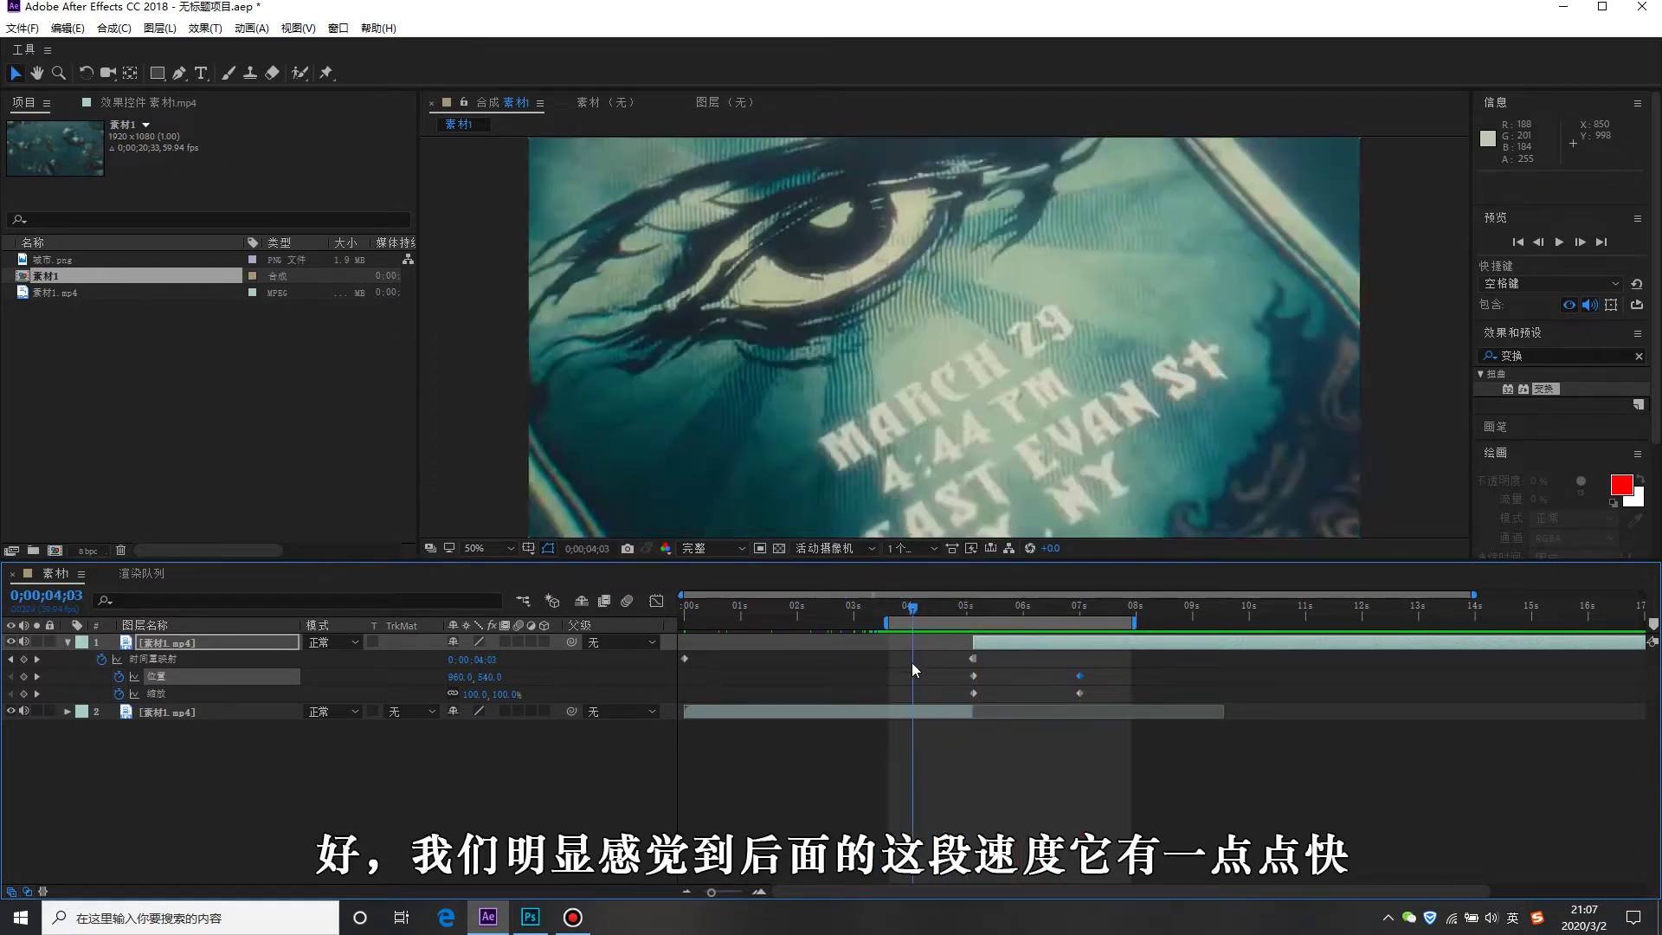
key("space")
key("space")
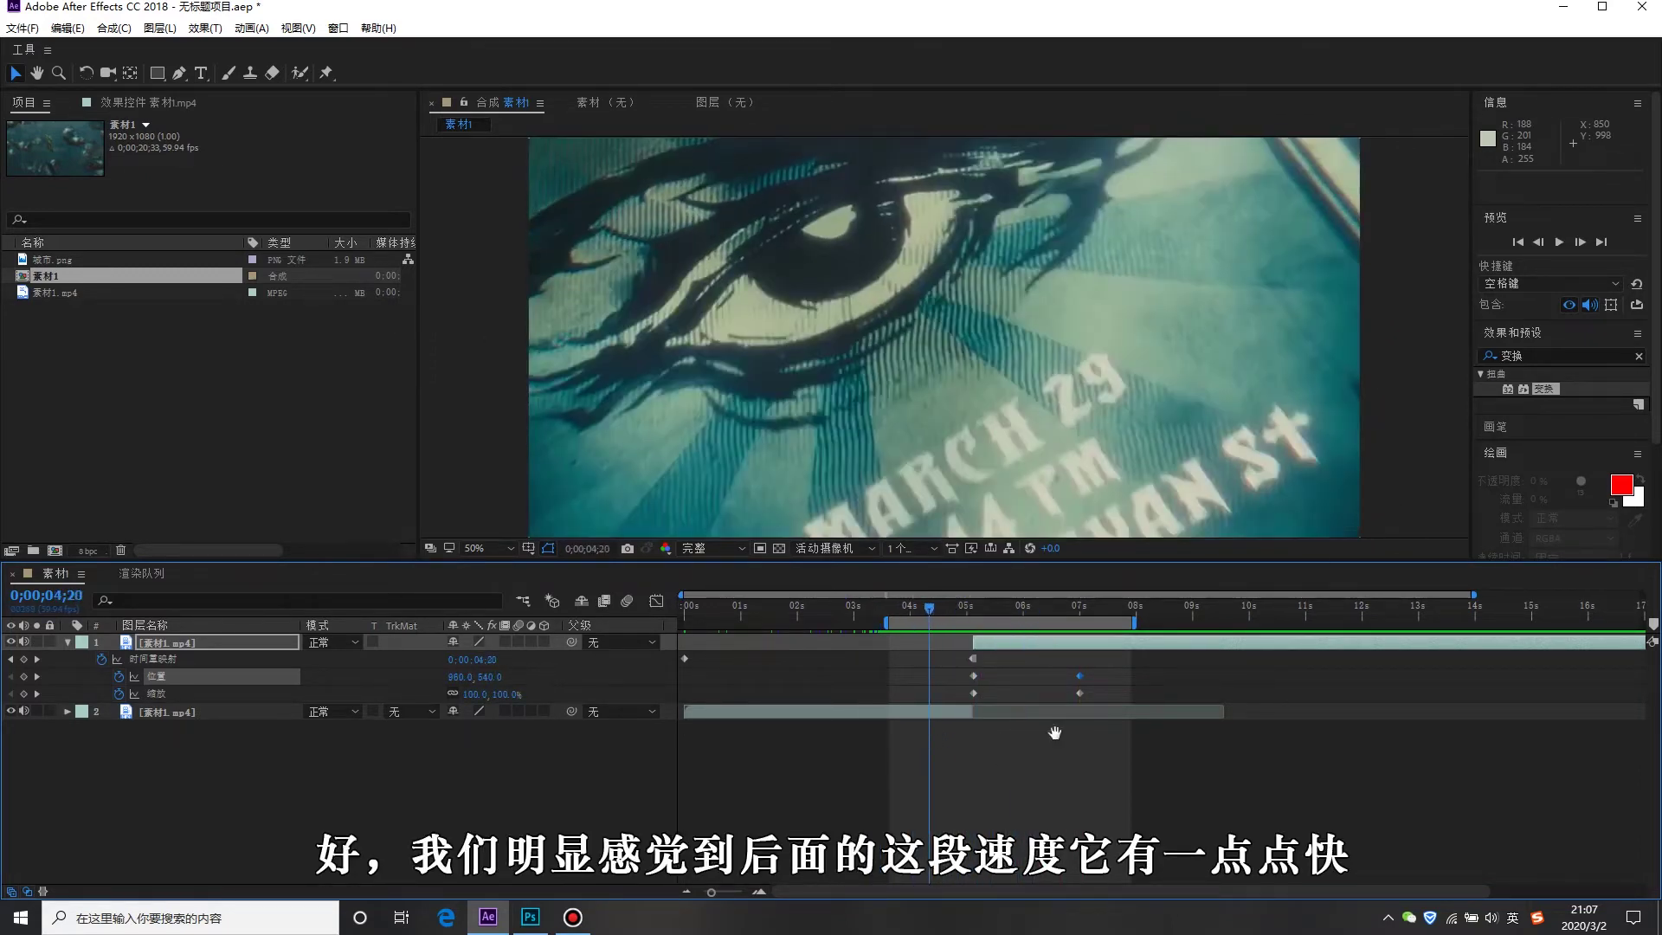
left_click(1005, 642)
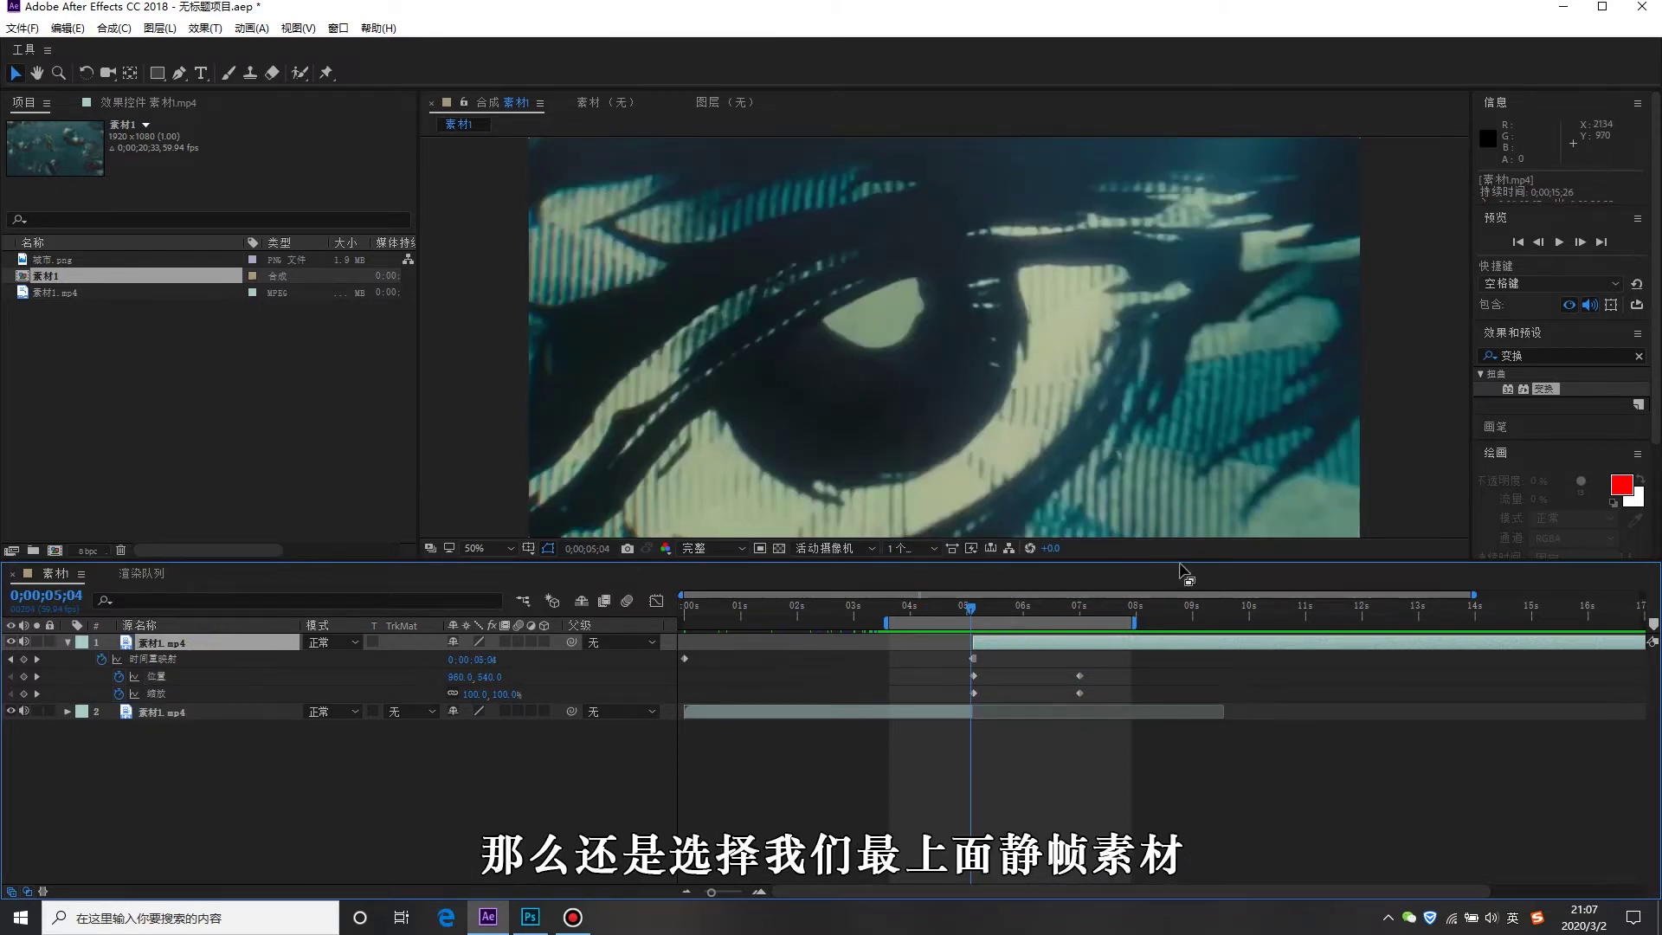
key("space")
key("u")
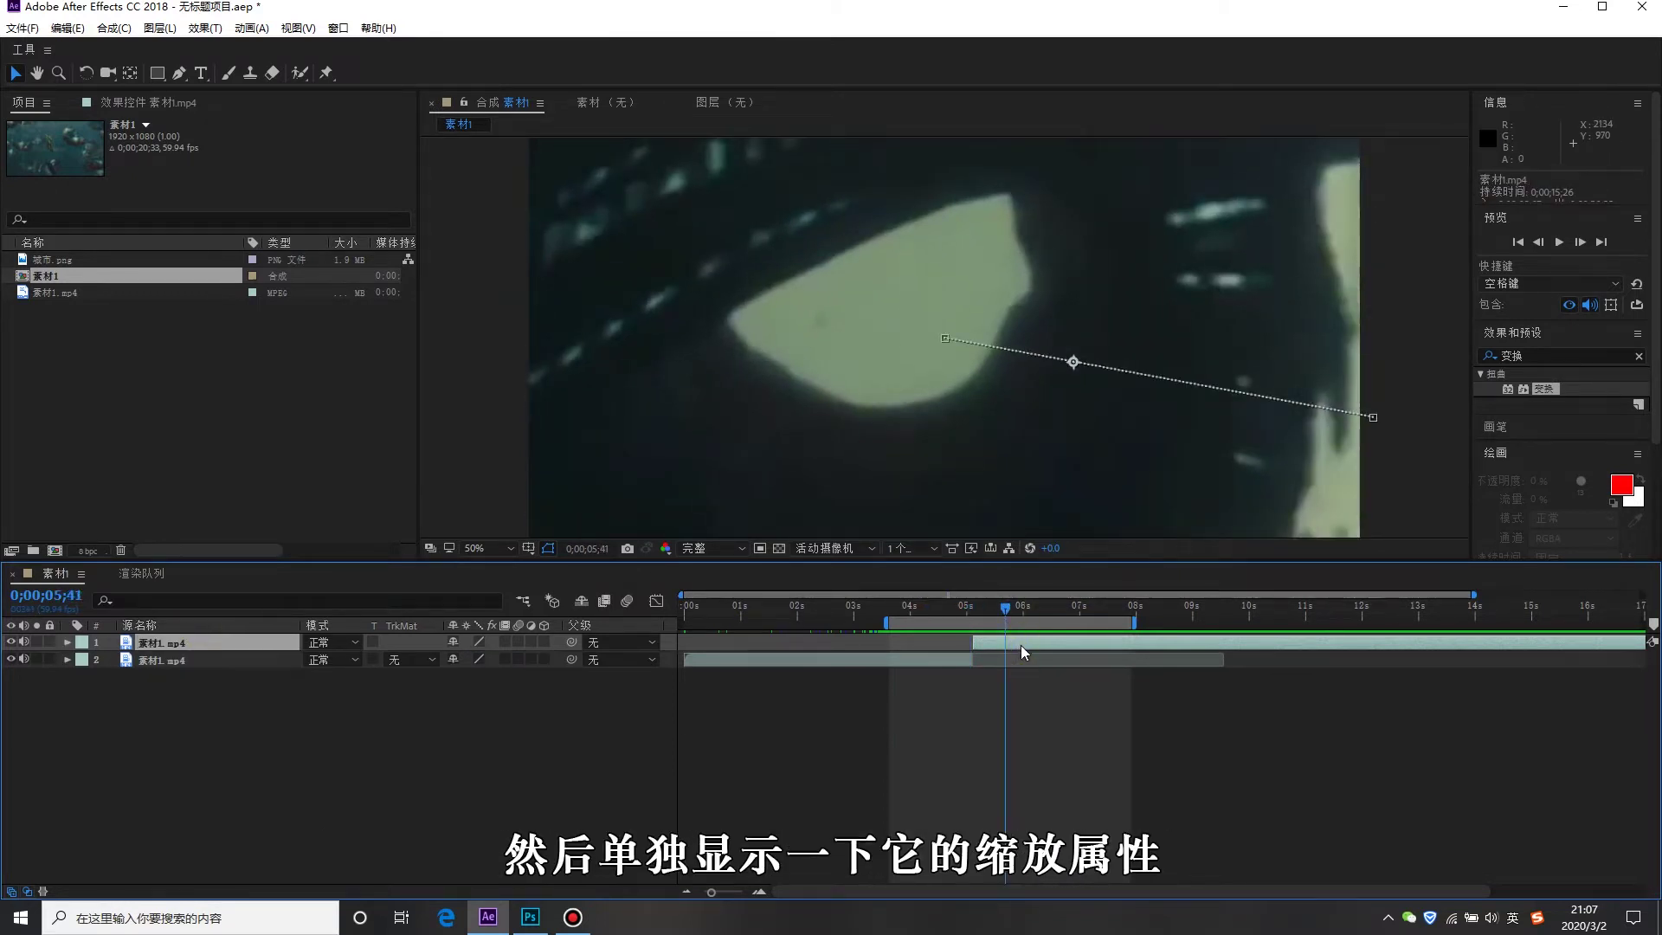
key("s")
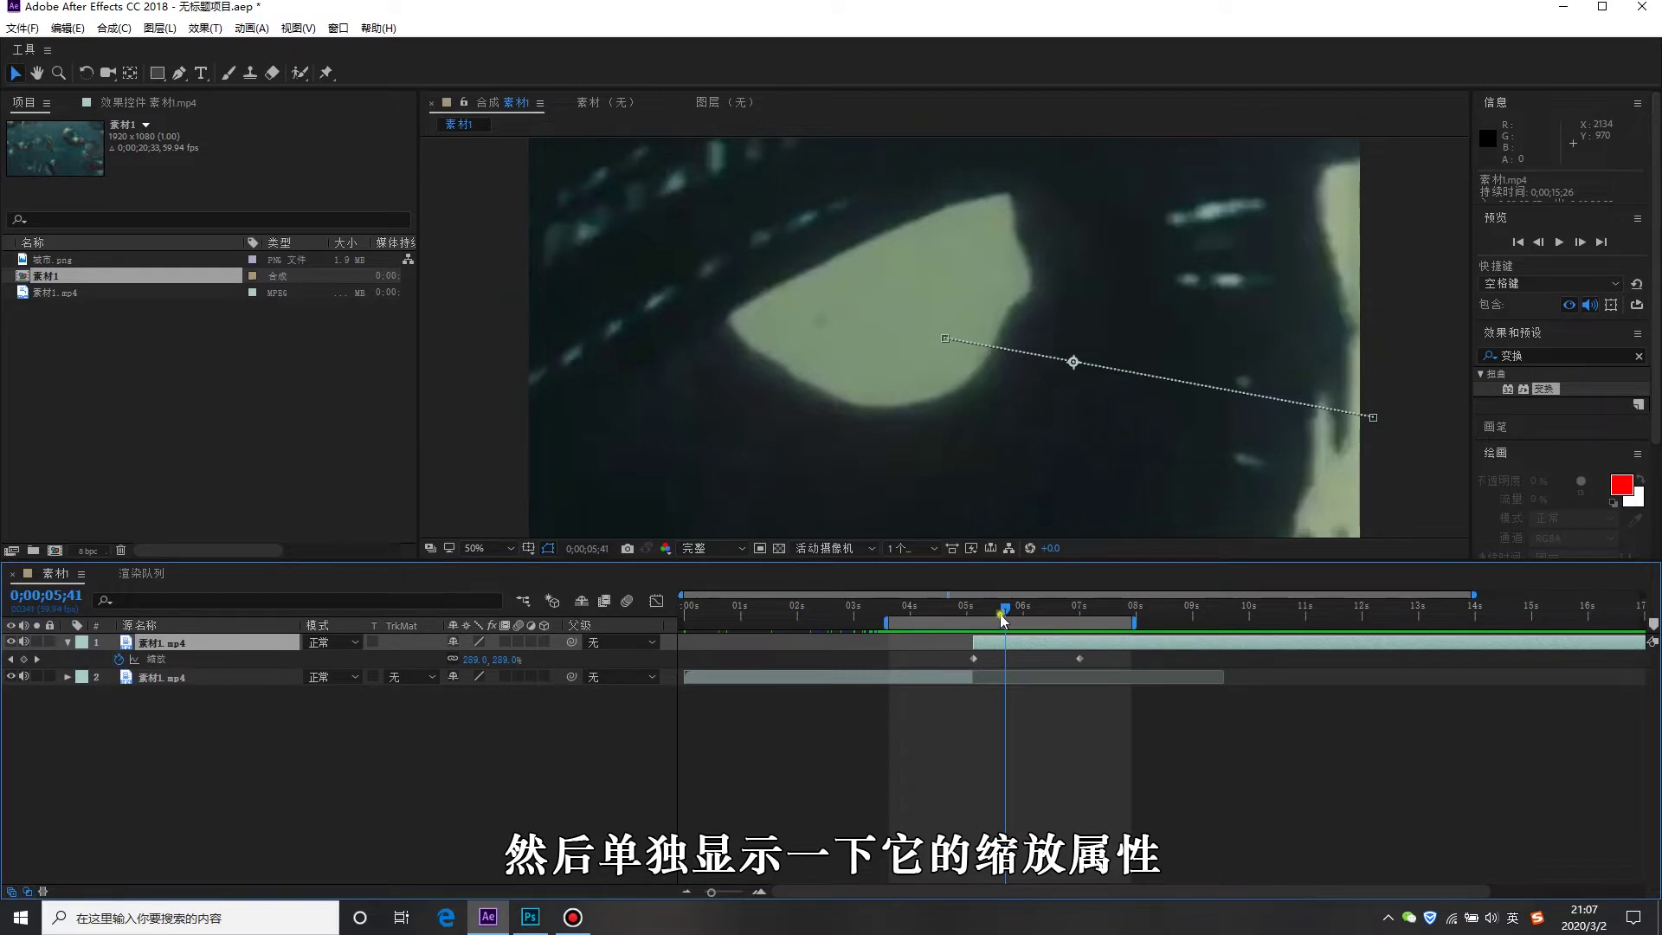
left_click_drag(1003, 618, 992, 618)
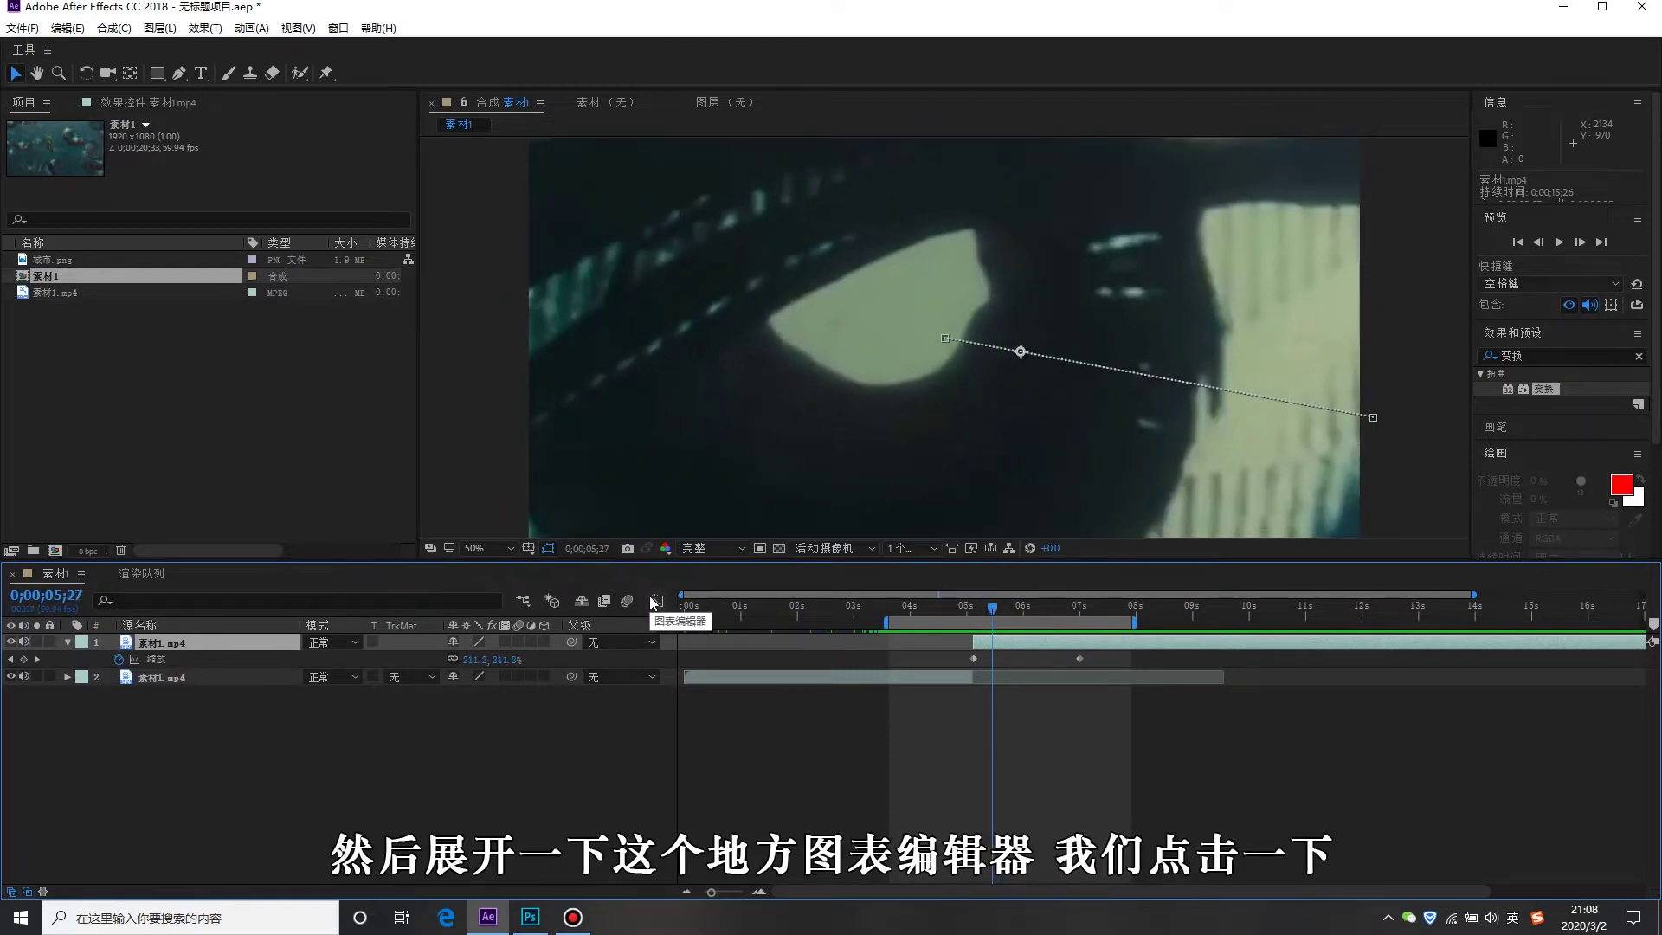
In the Graph Editor, apply Easy Ease Out to the first Scale keyframe and lengthen its handle.
left_click(656, 600)
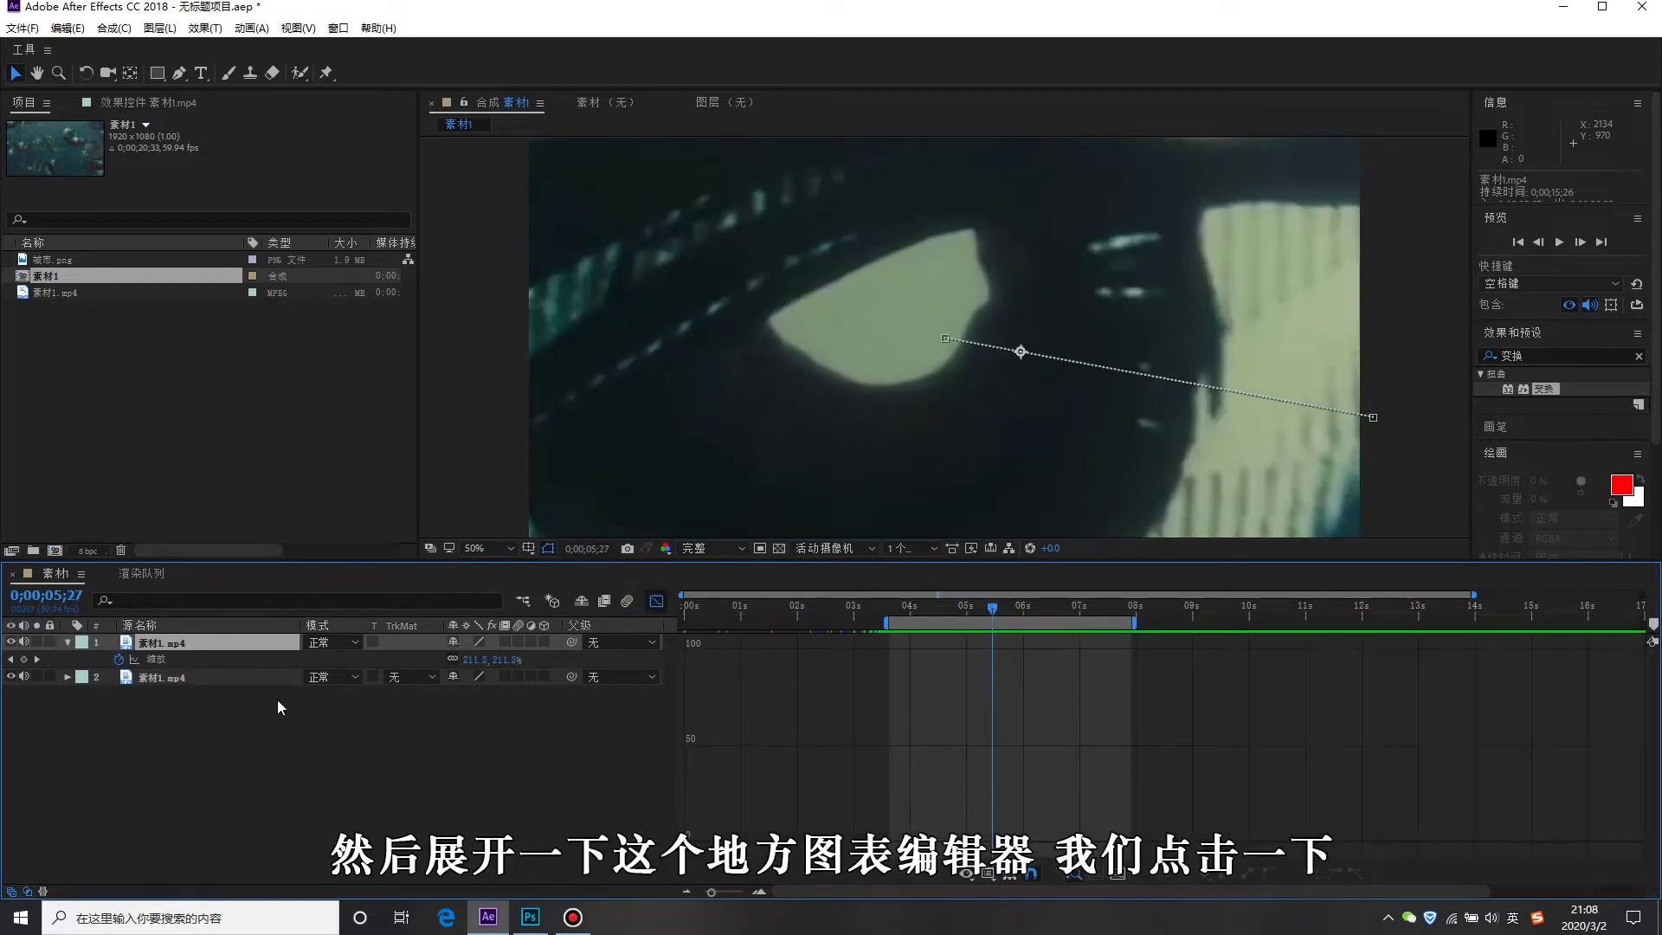
left_click(156, 659)
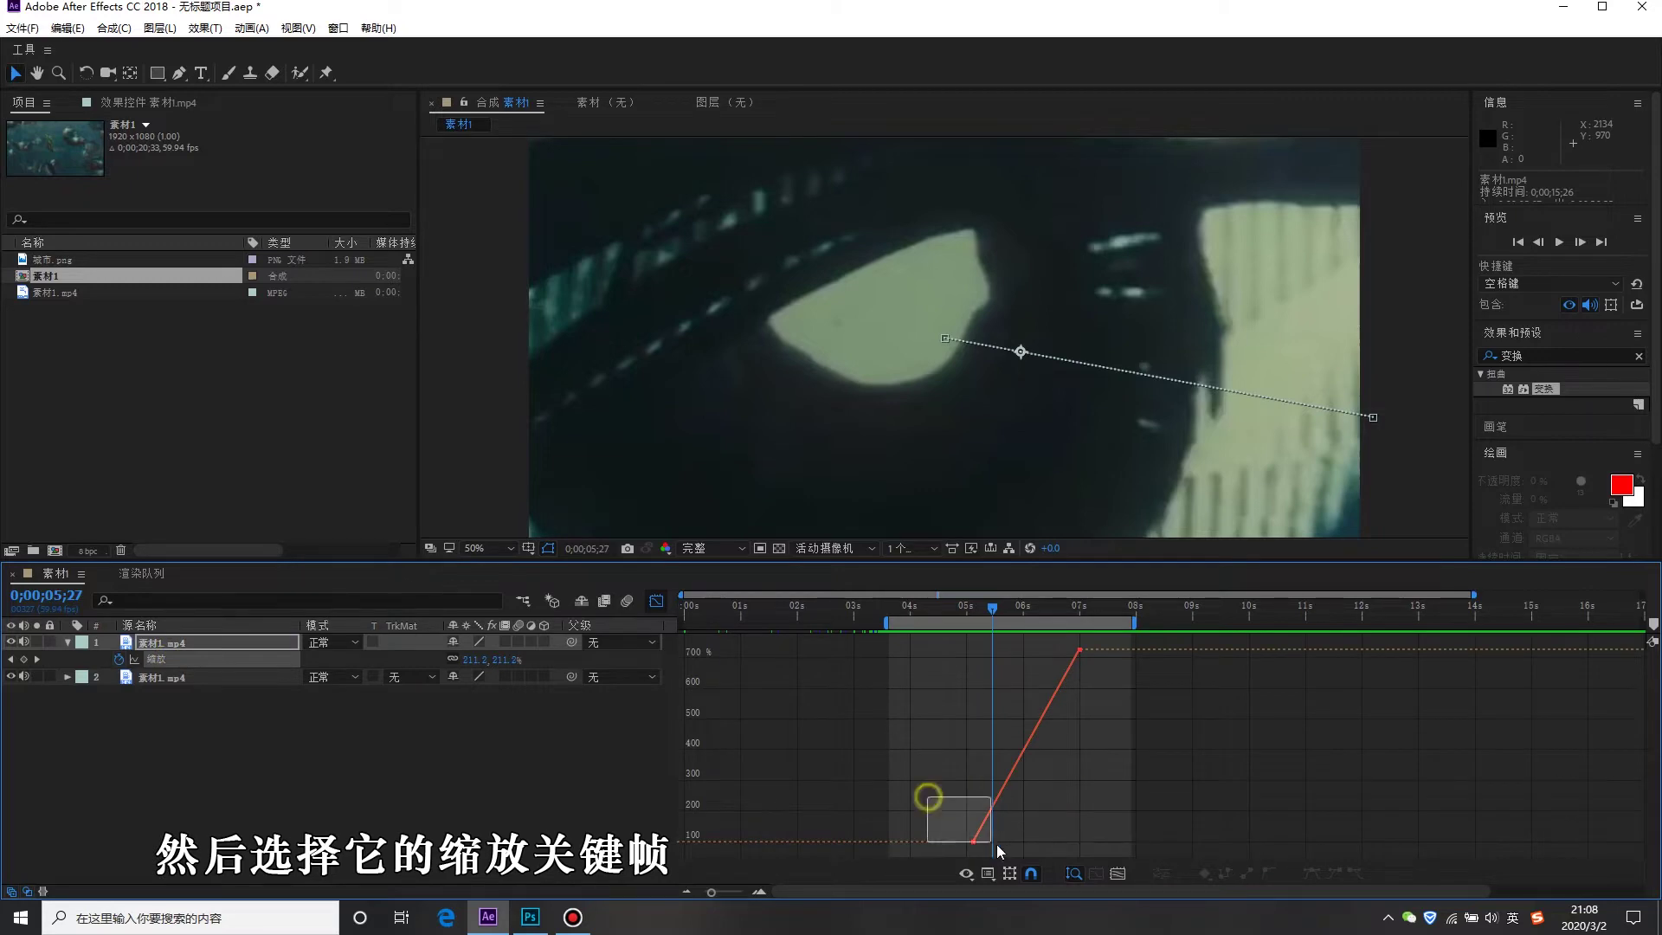
left_click_drag(996, 844, 1092, 856)
left_click_drag(942, 789, 1037, 859)
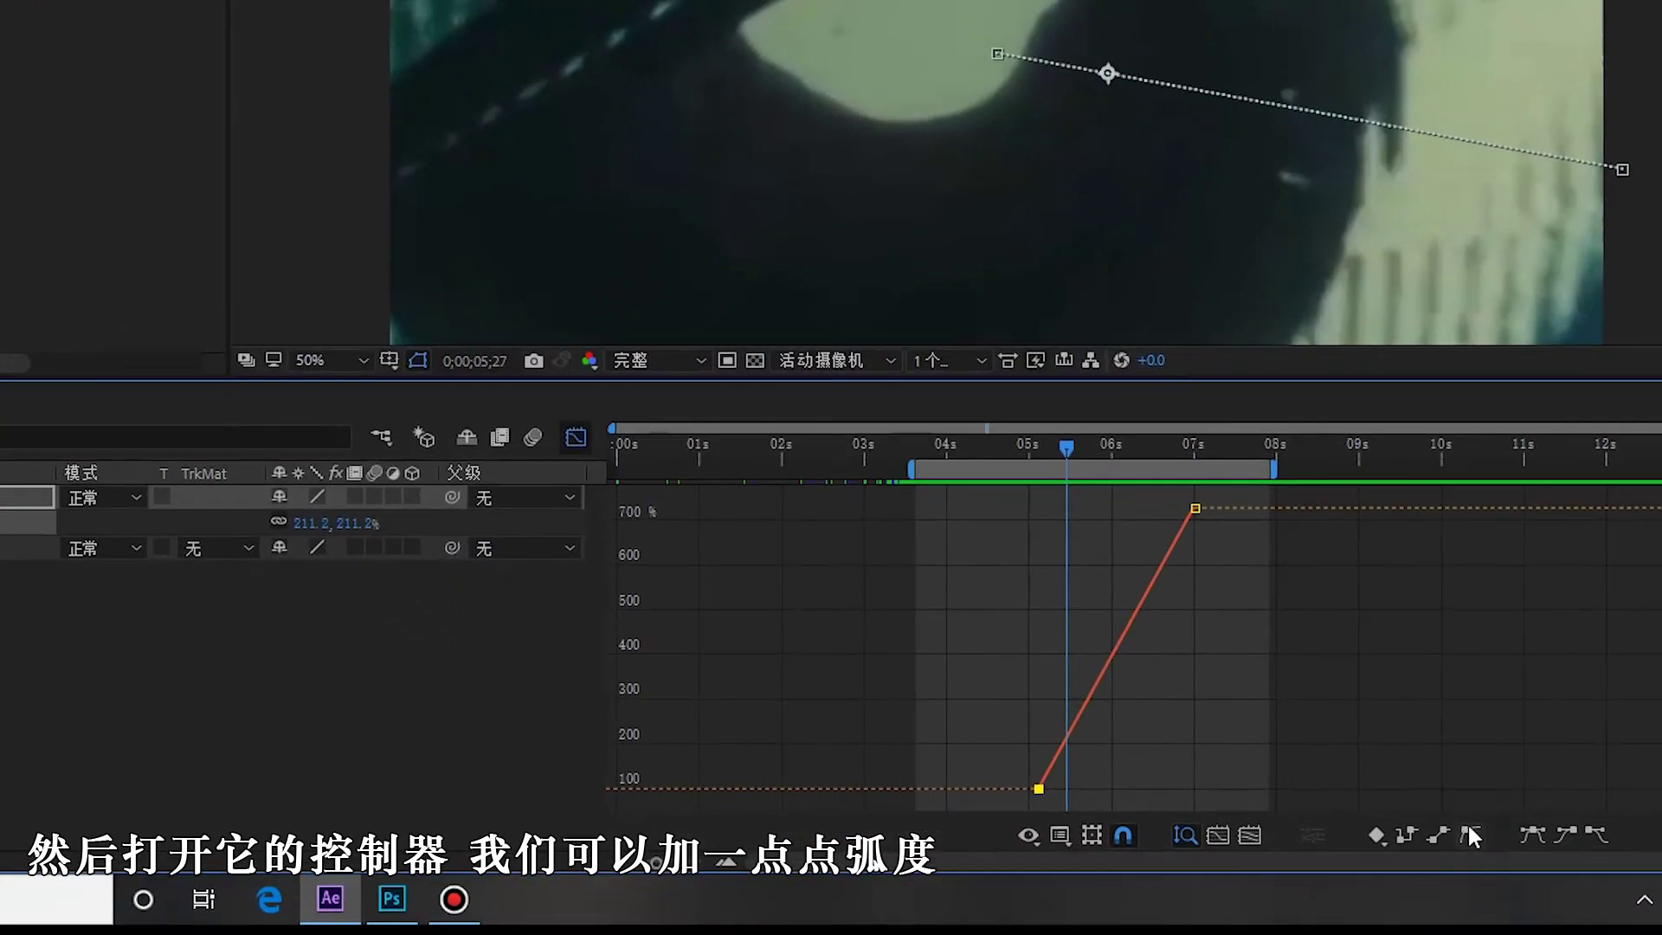
left_click(1469, 833)
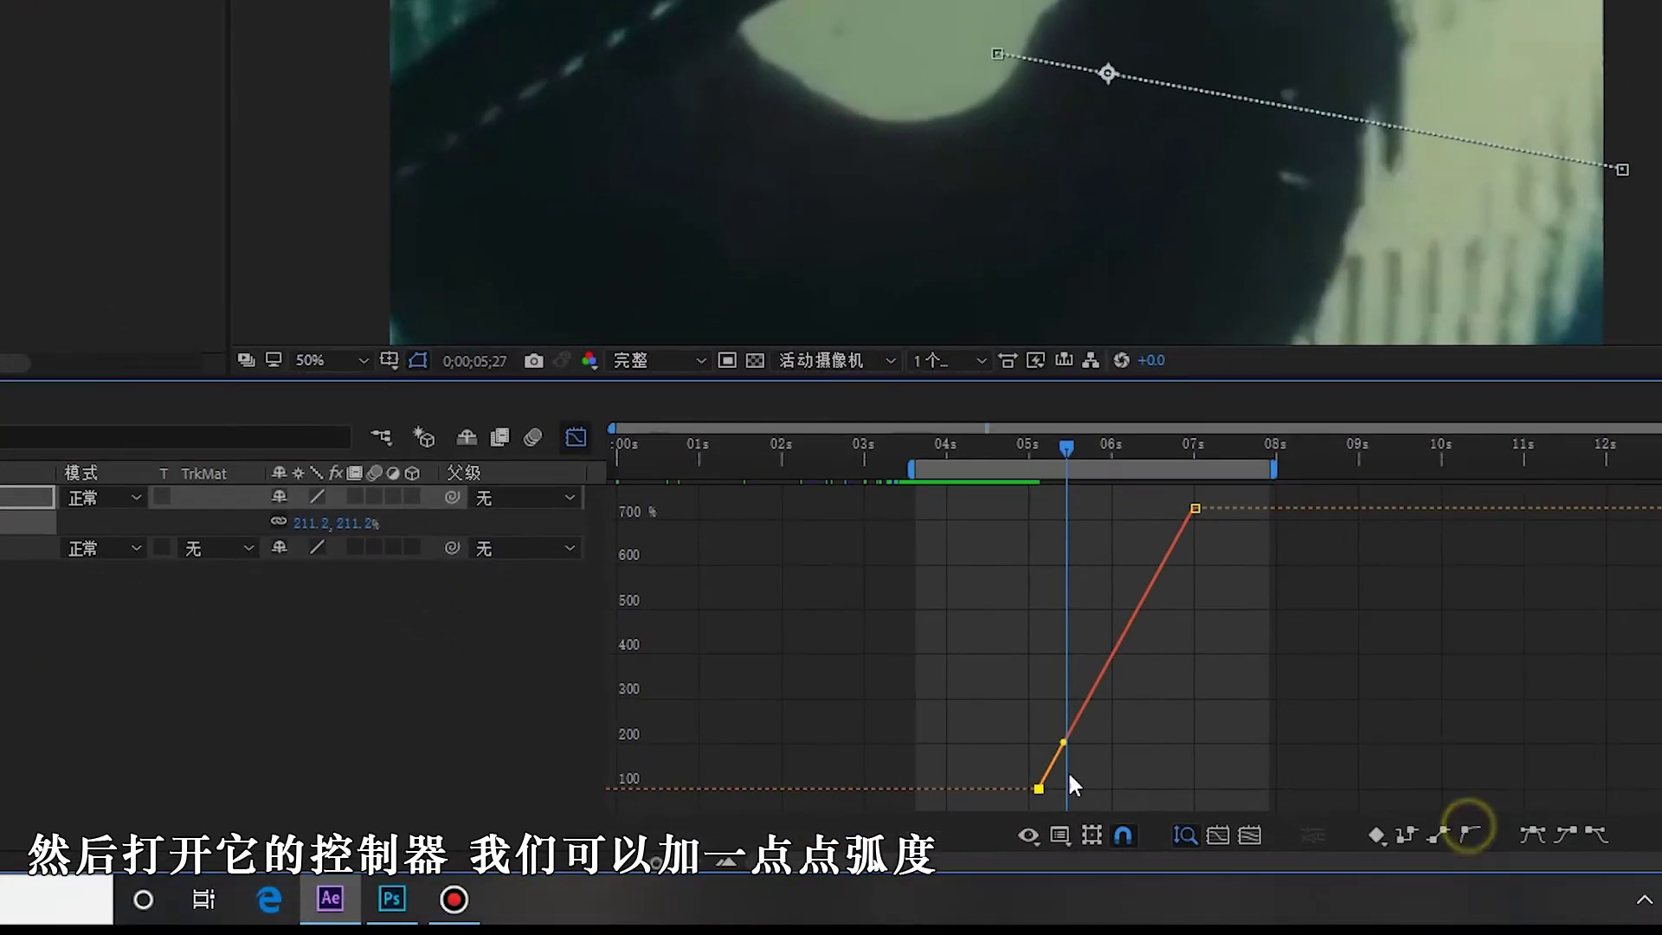
left_click_drag(1063, 742, 1104, 746)
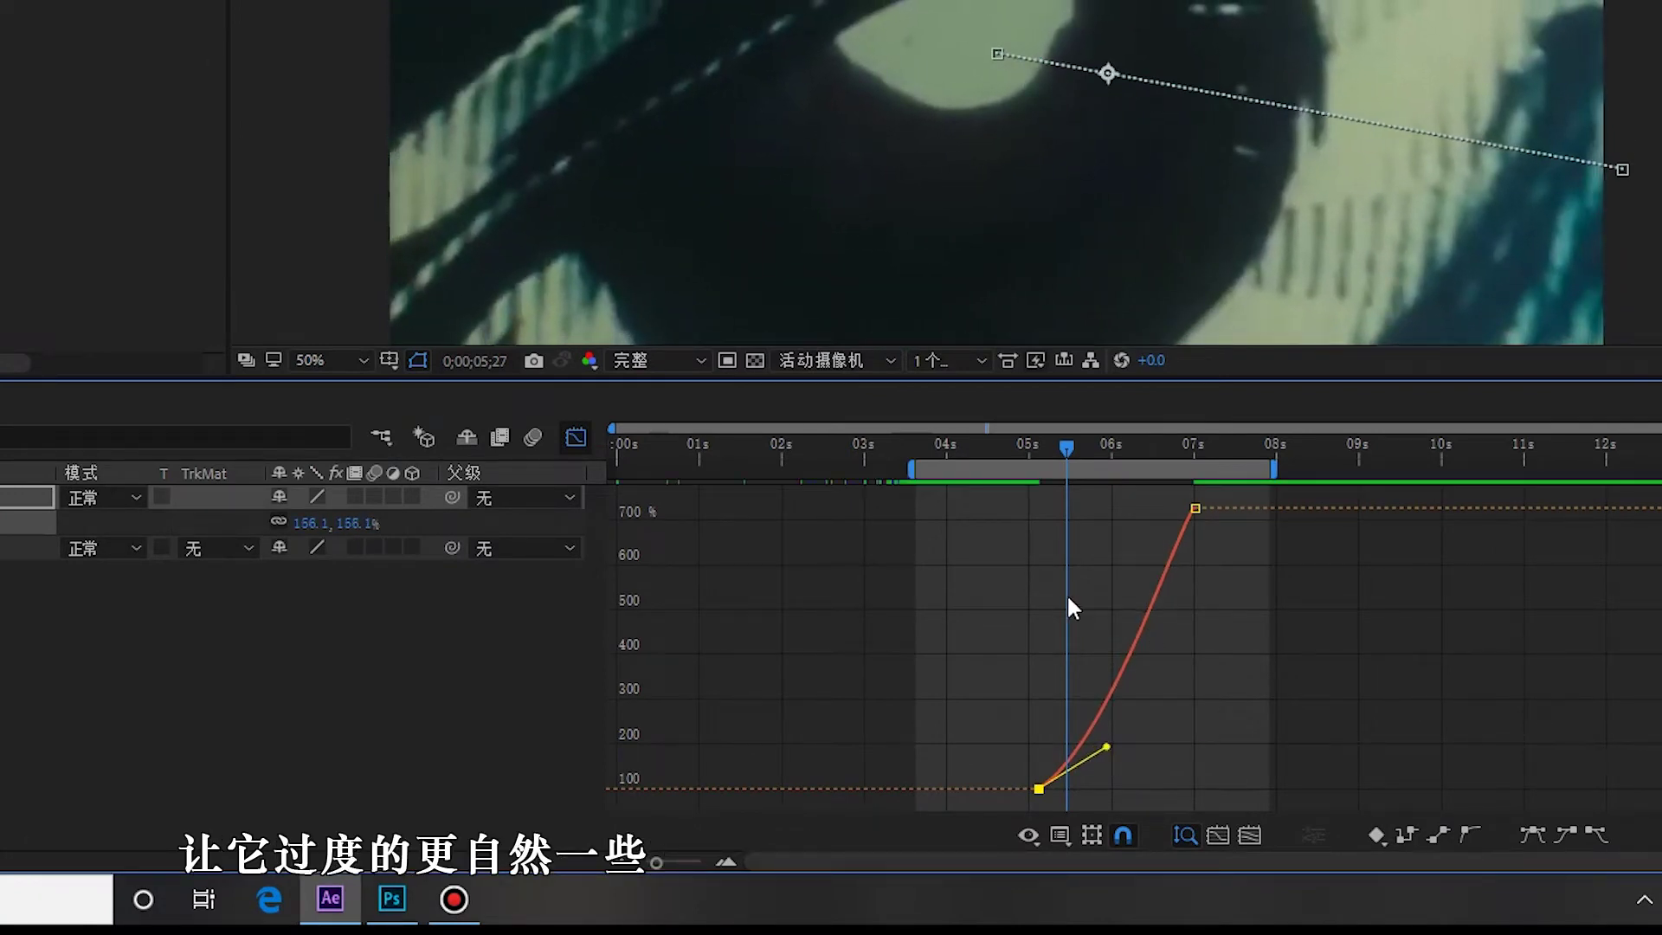
Preview the eased zoom and return the timeline to layer bars.
key("minus")
key("space")
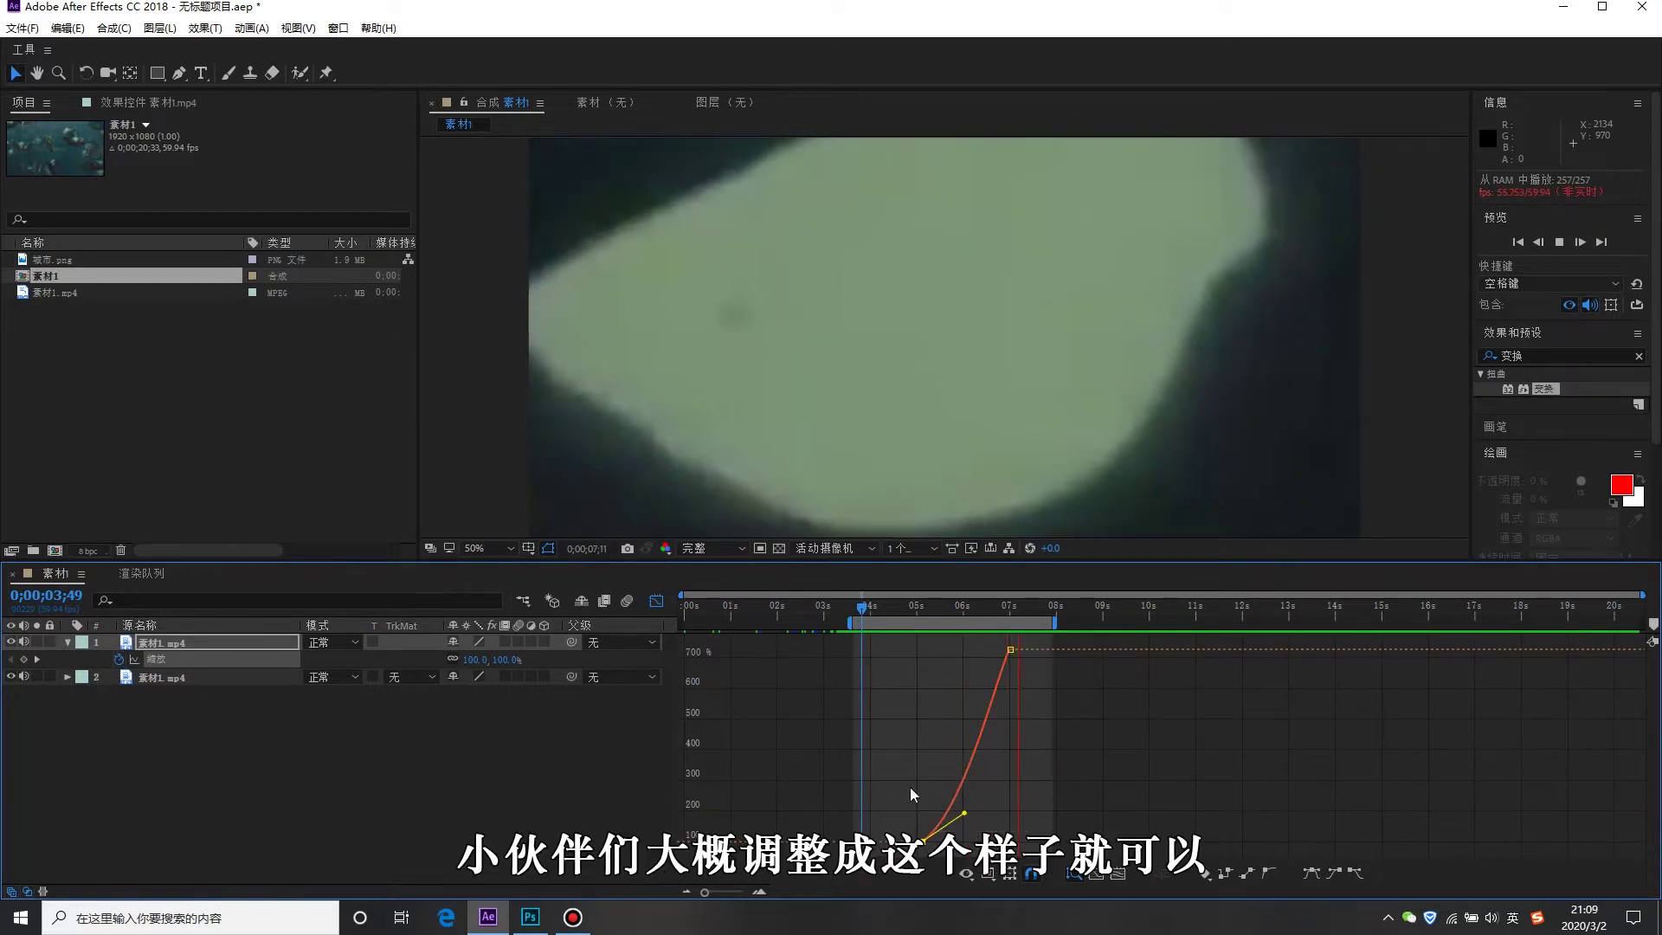
key("space")
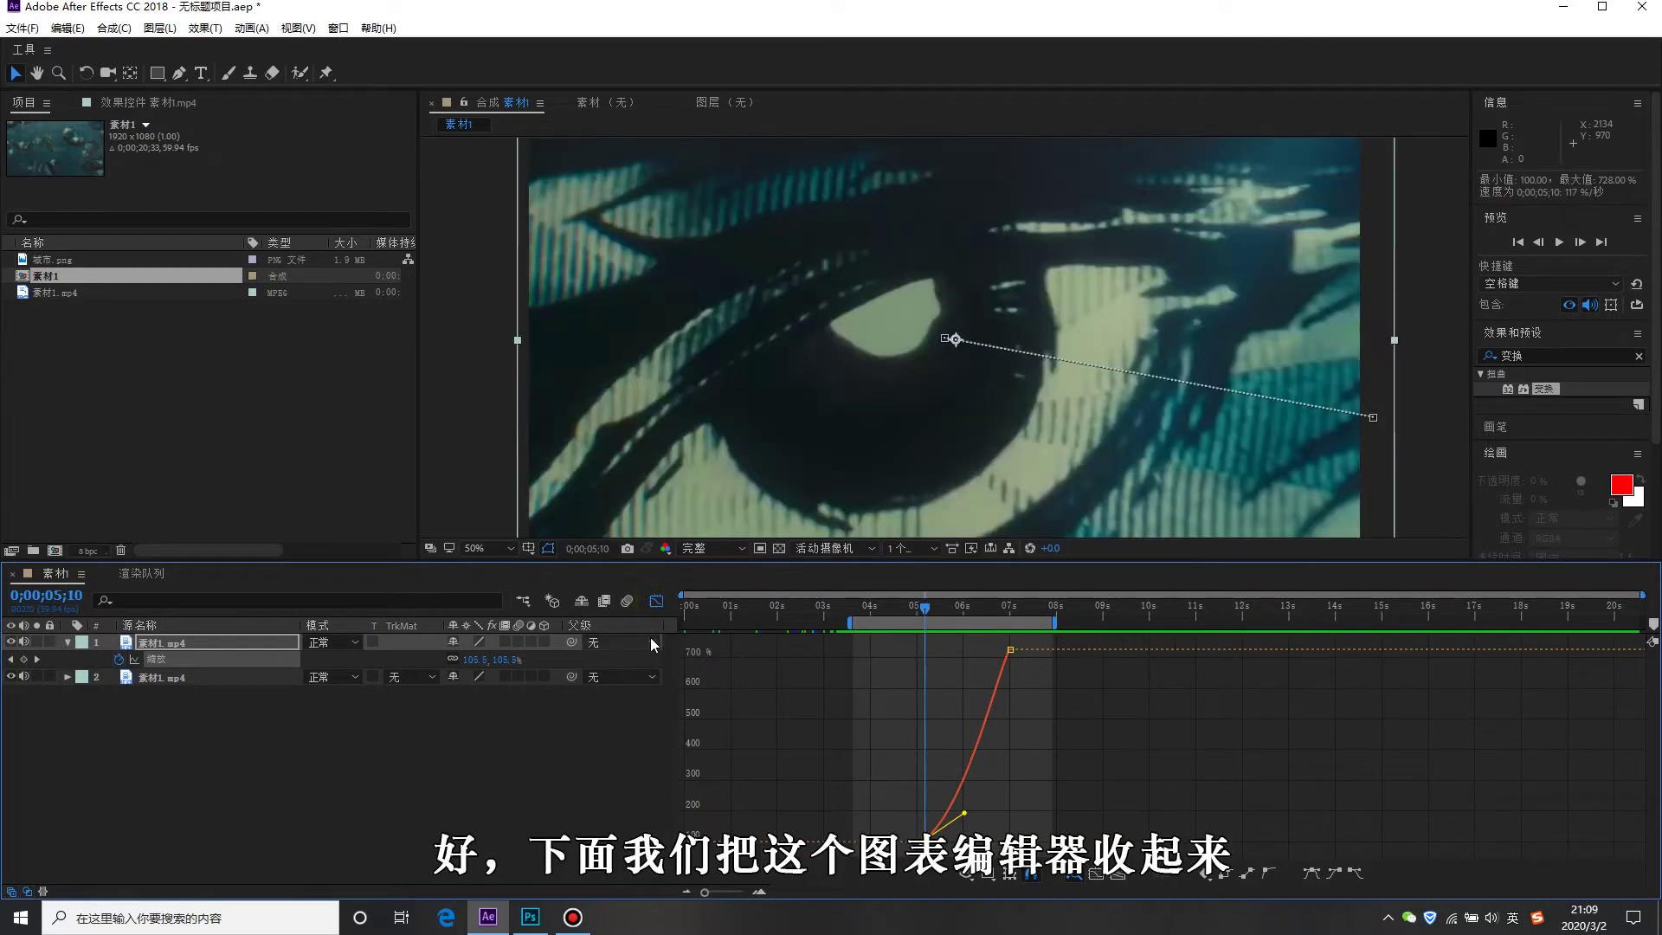
left_click(658, 604)
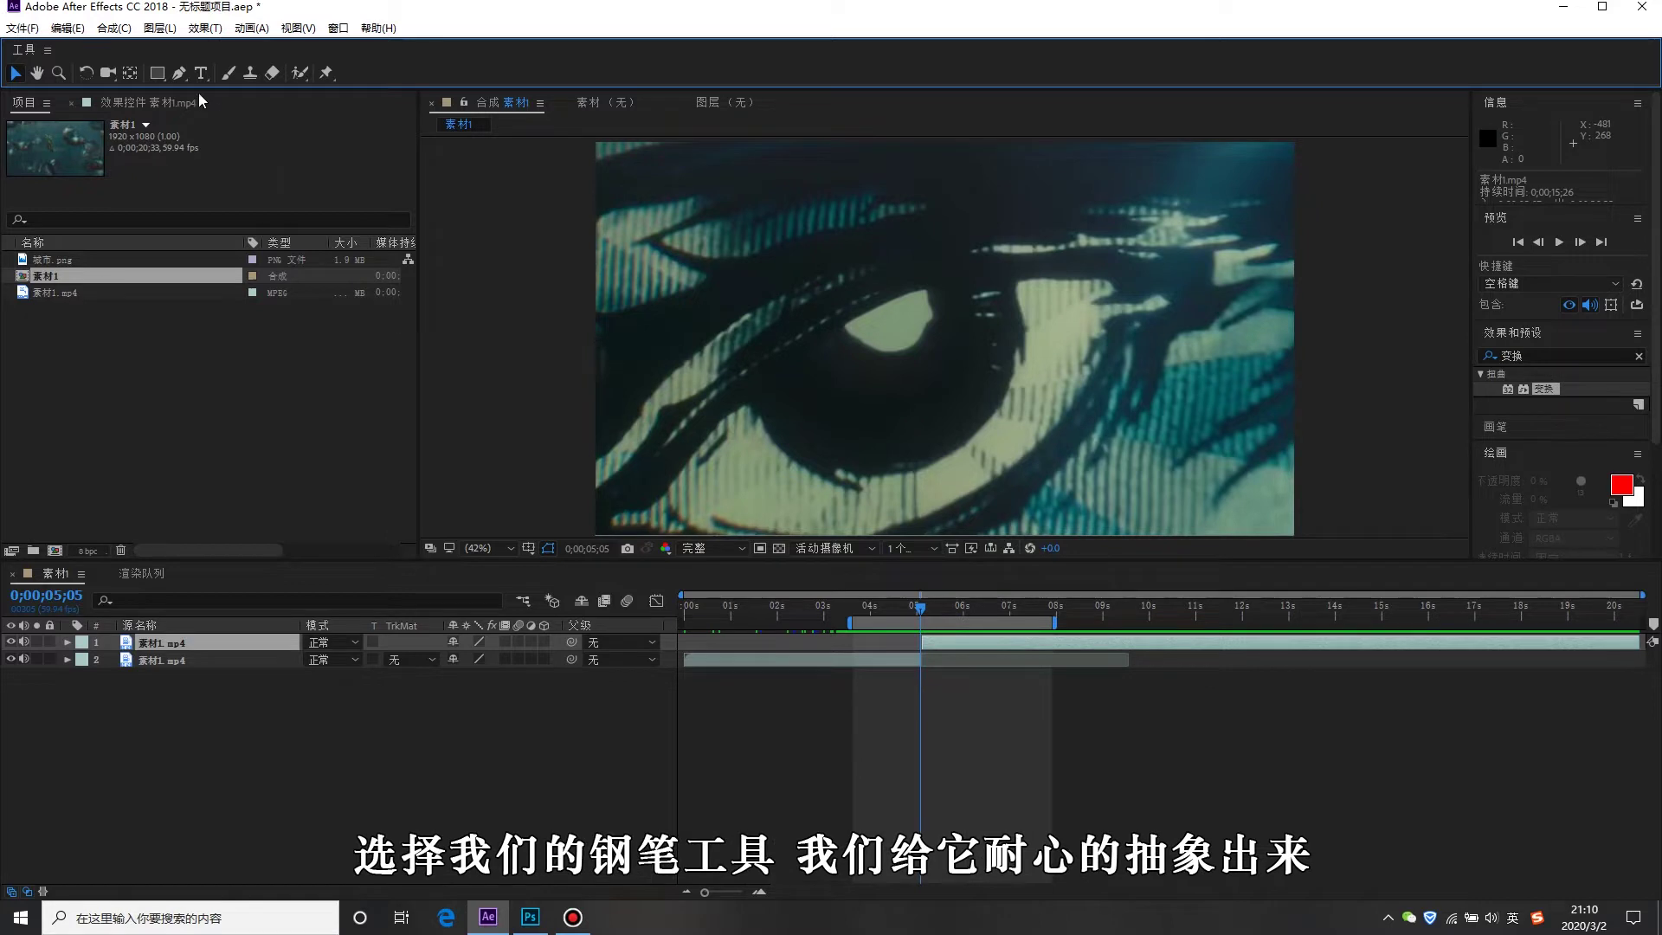
Draw a closed Pen mask around the eye's almond shape on the top layer.
scroll(920, 438, "up", 1)
left_click_drag(758, 325, 789, 372)
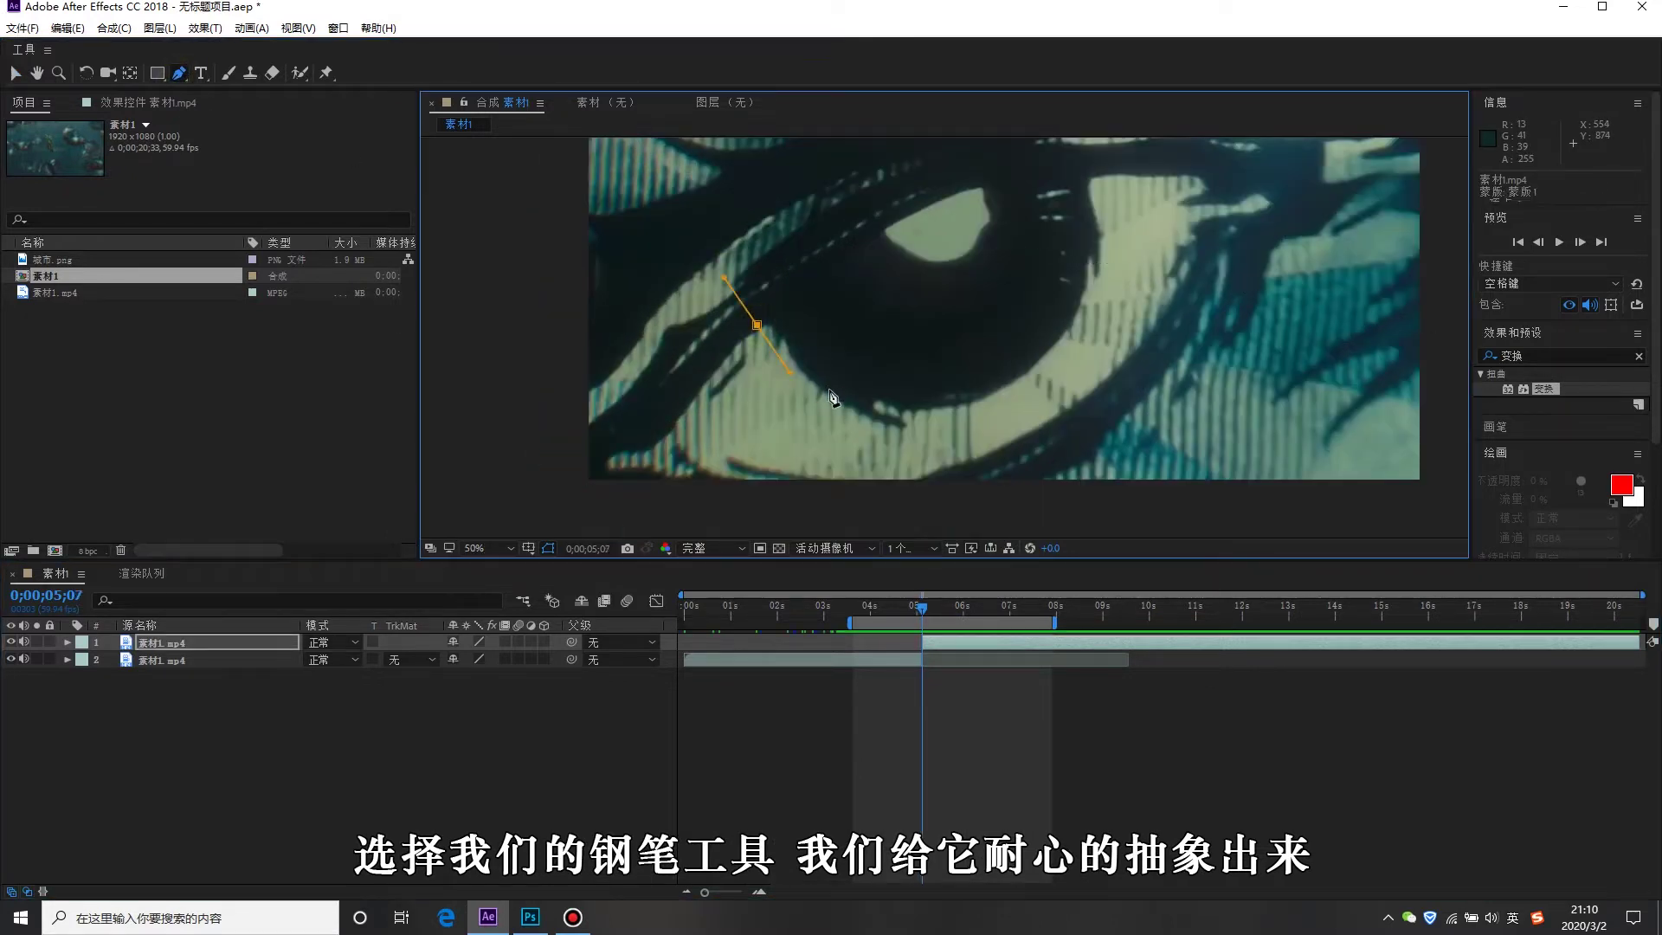
left_click(759, 325)
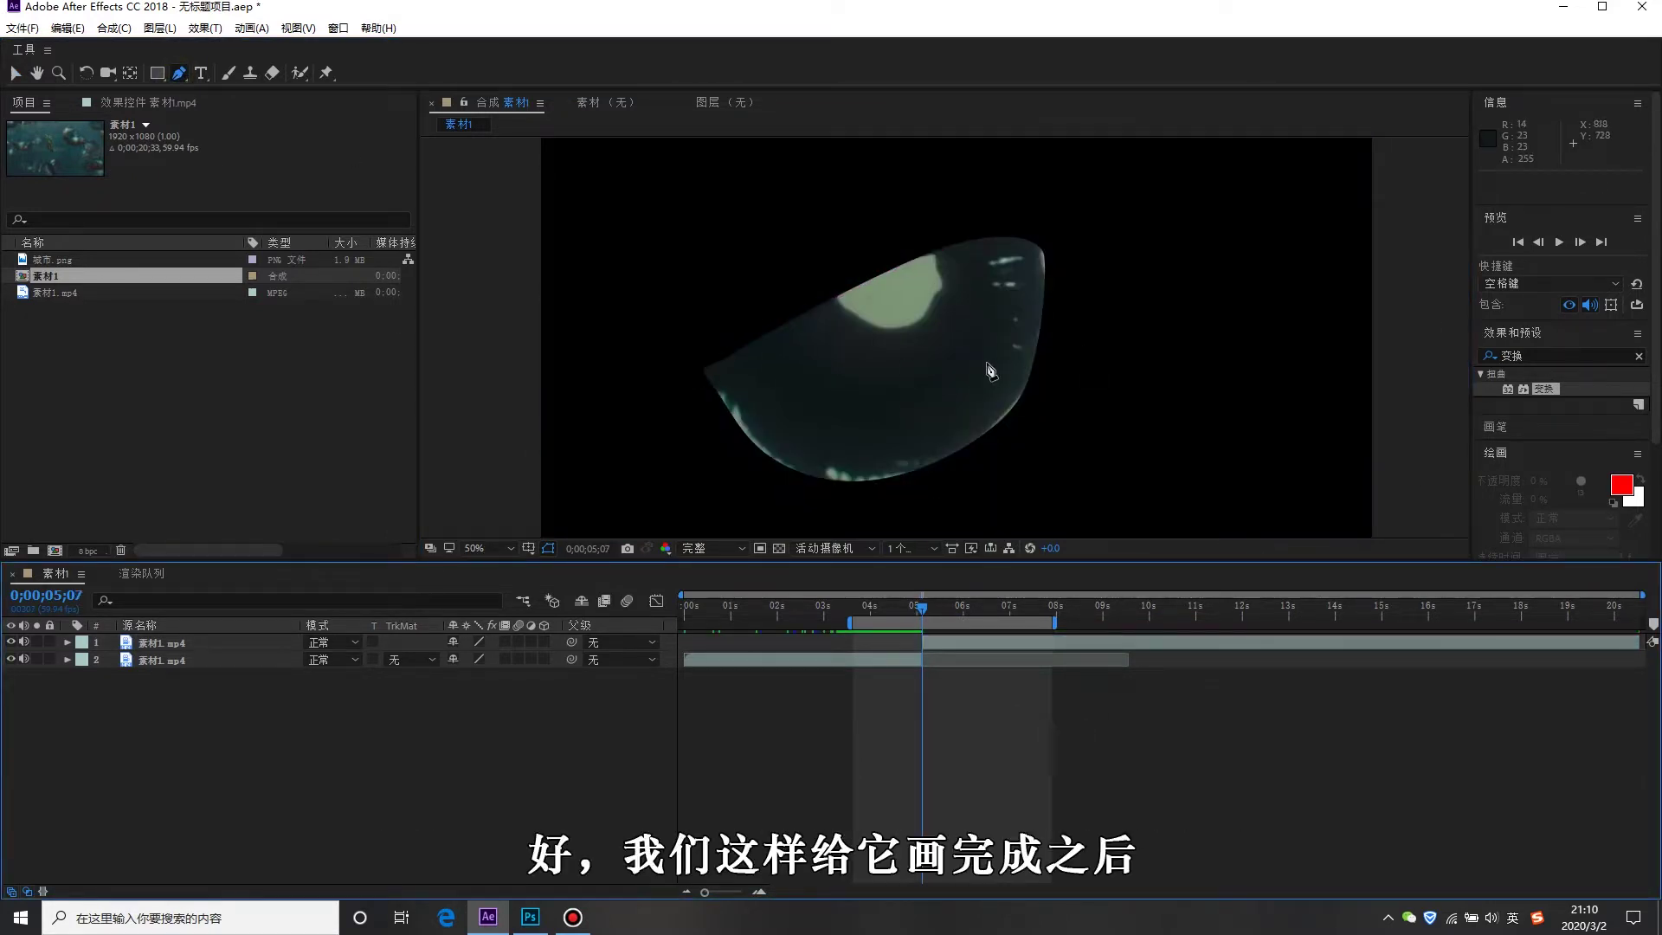
left_click(144, 642)
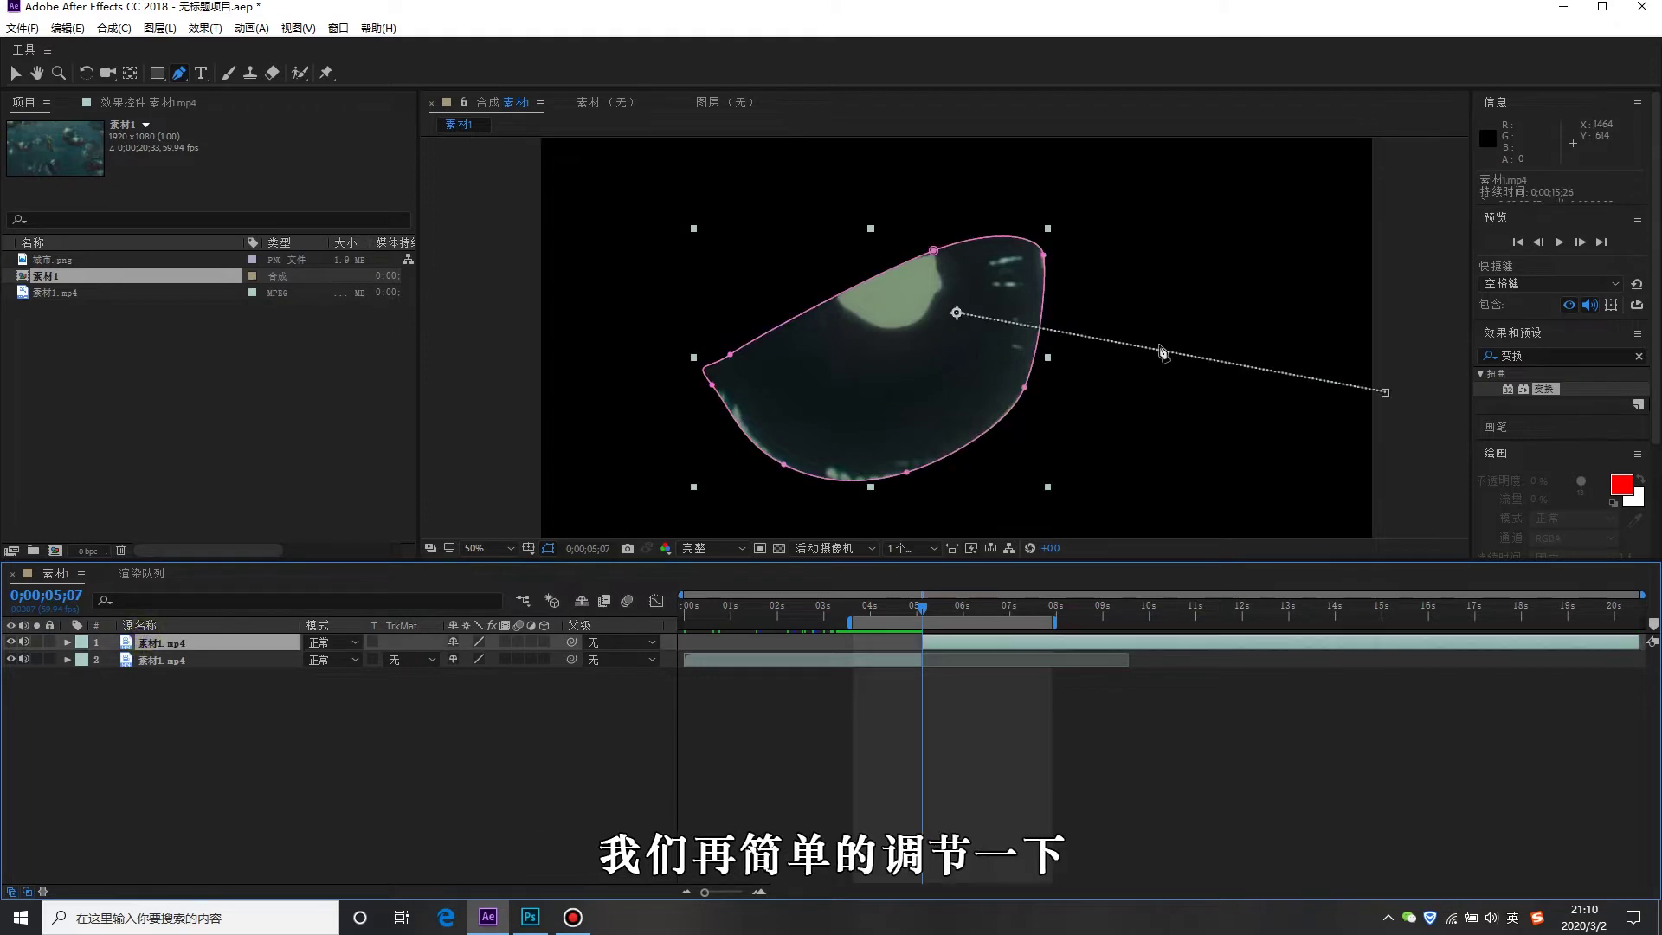
Invert Mask 1 on the top layer and give it a 10-pixel feather.
left_click(1045, 257)
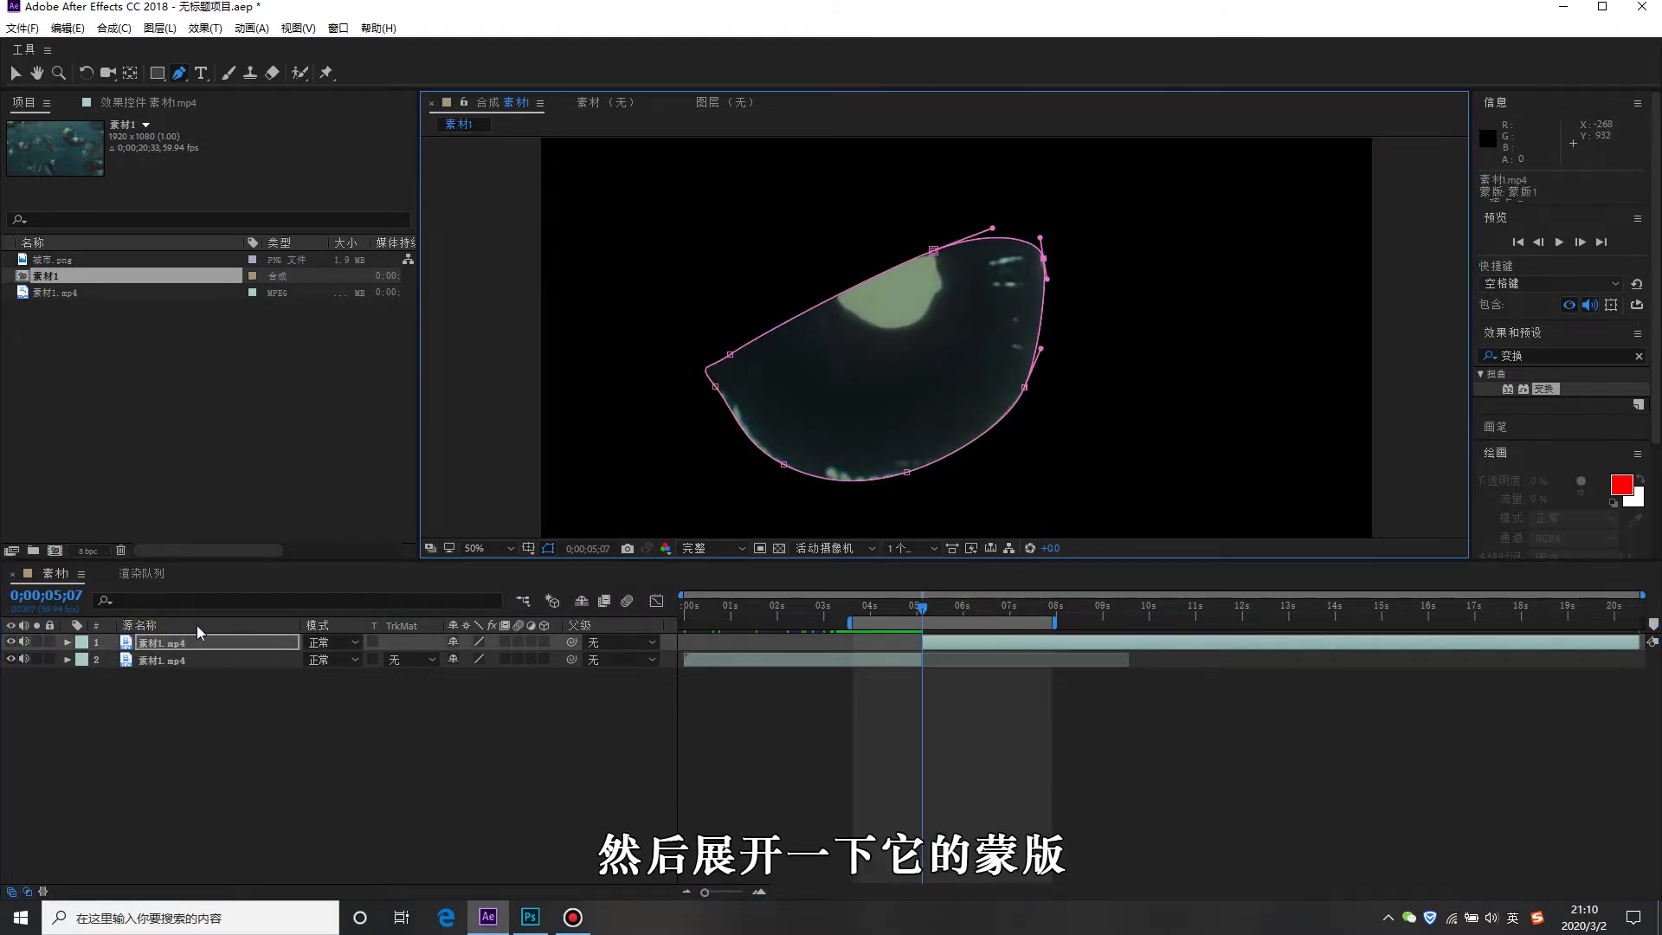
left_click(67, 642)
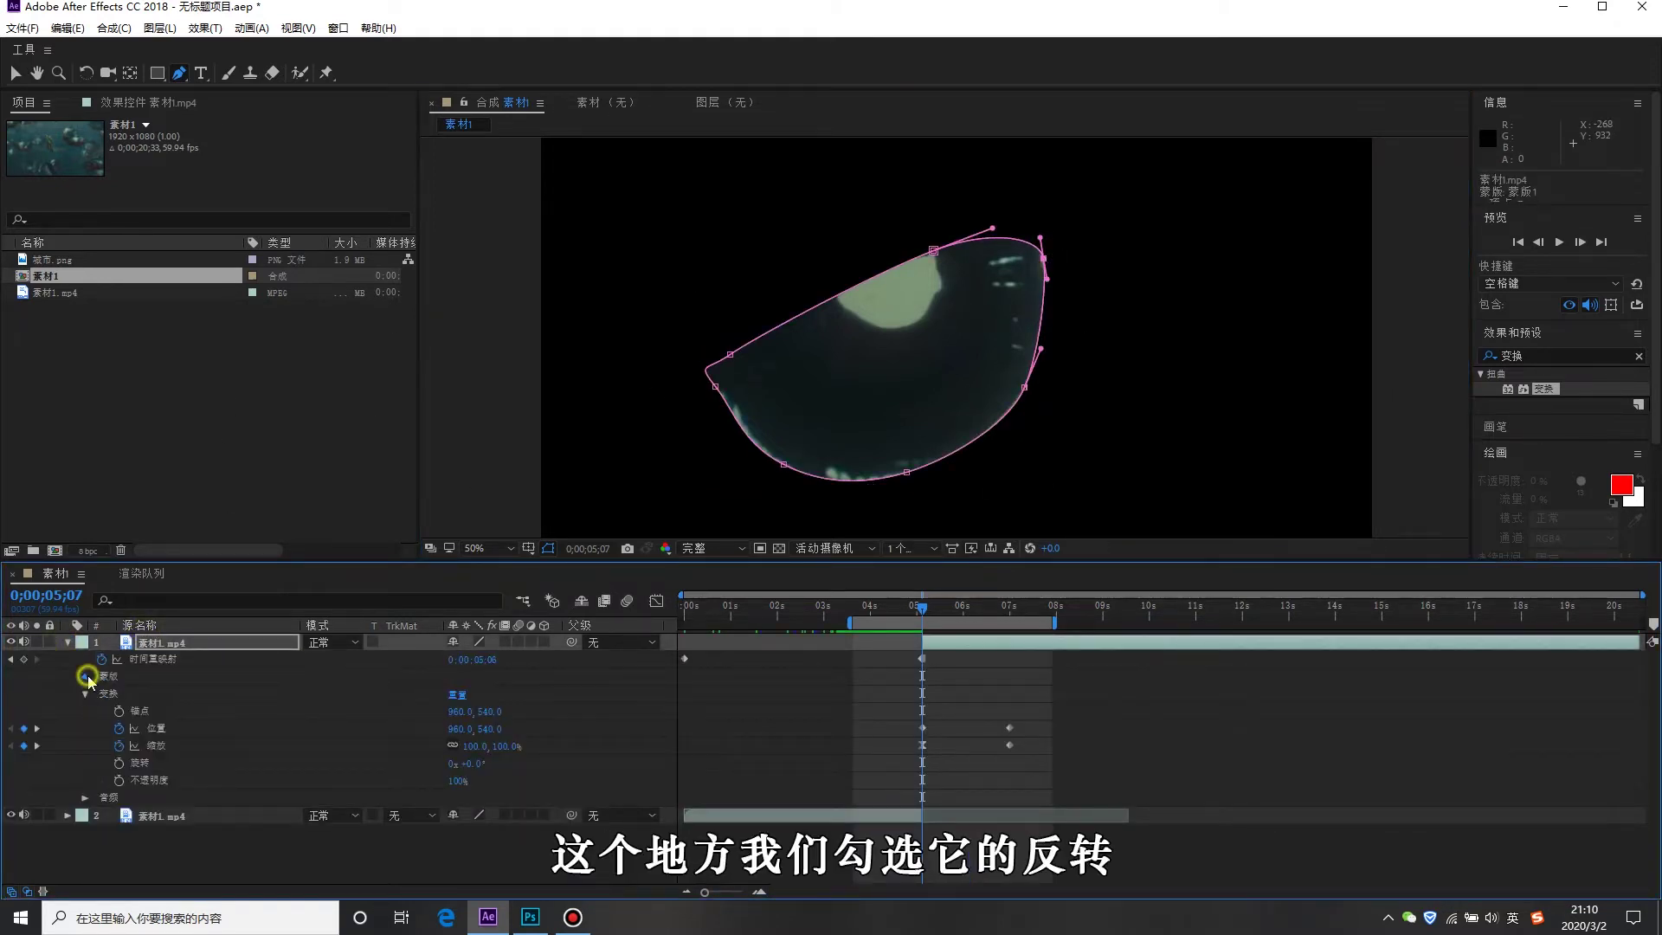
left_click(87, 676)
left_click(85, 711)
left_click(525, 696)
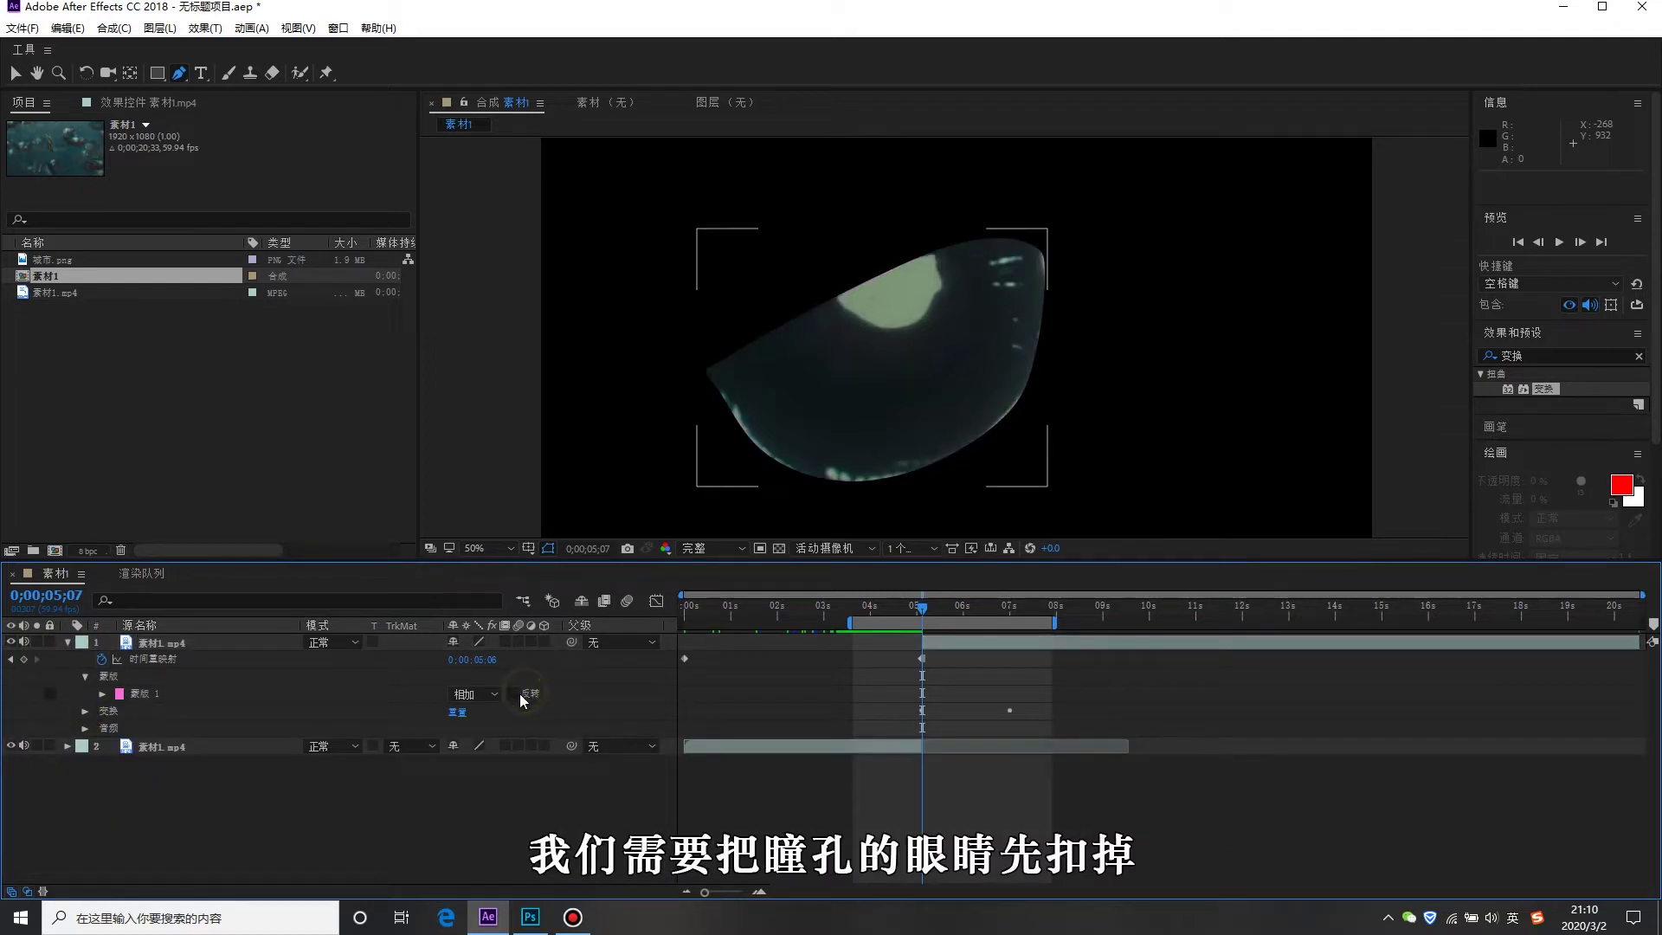
left_click(511, 695)
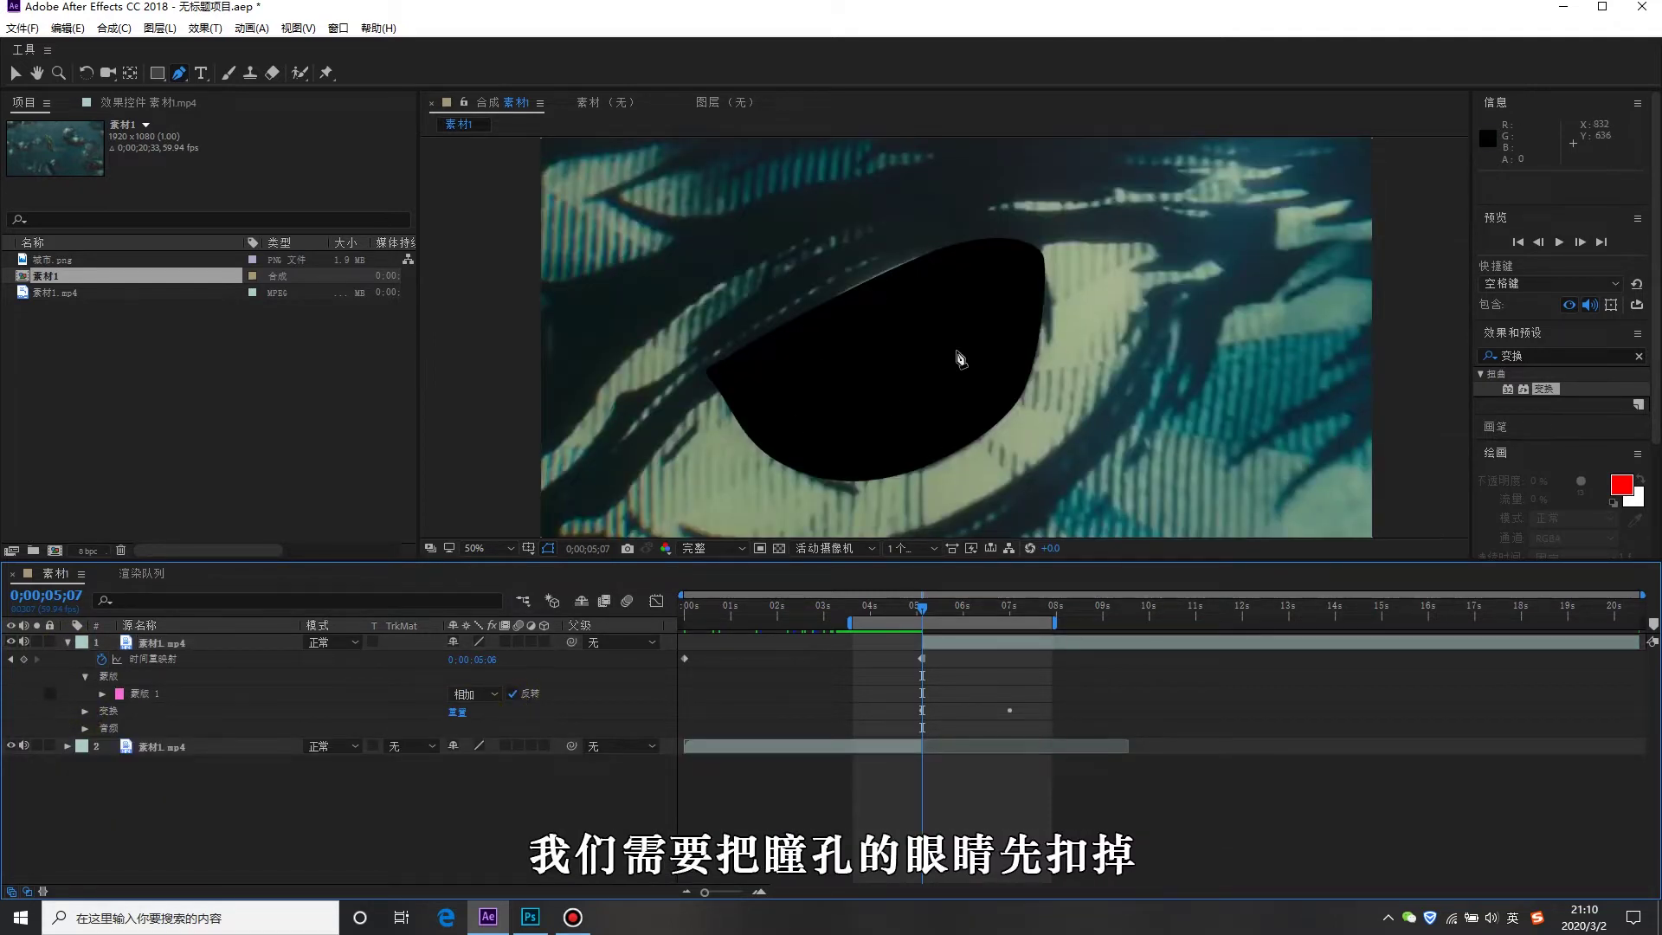
left_click(104, 695)
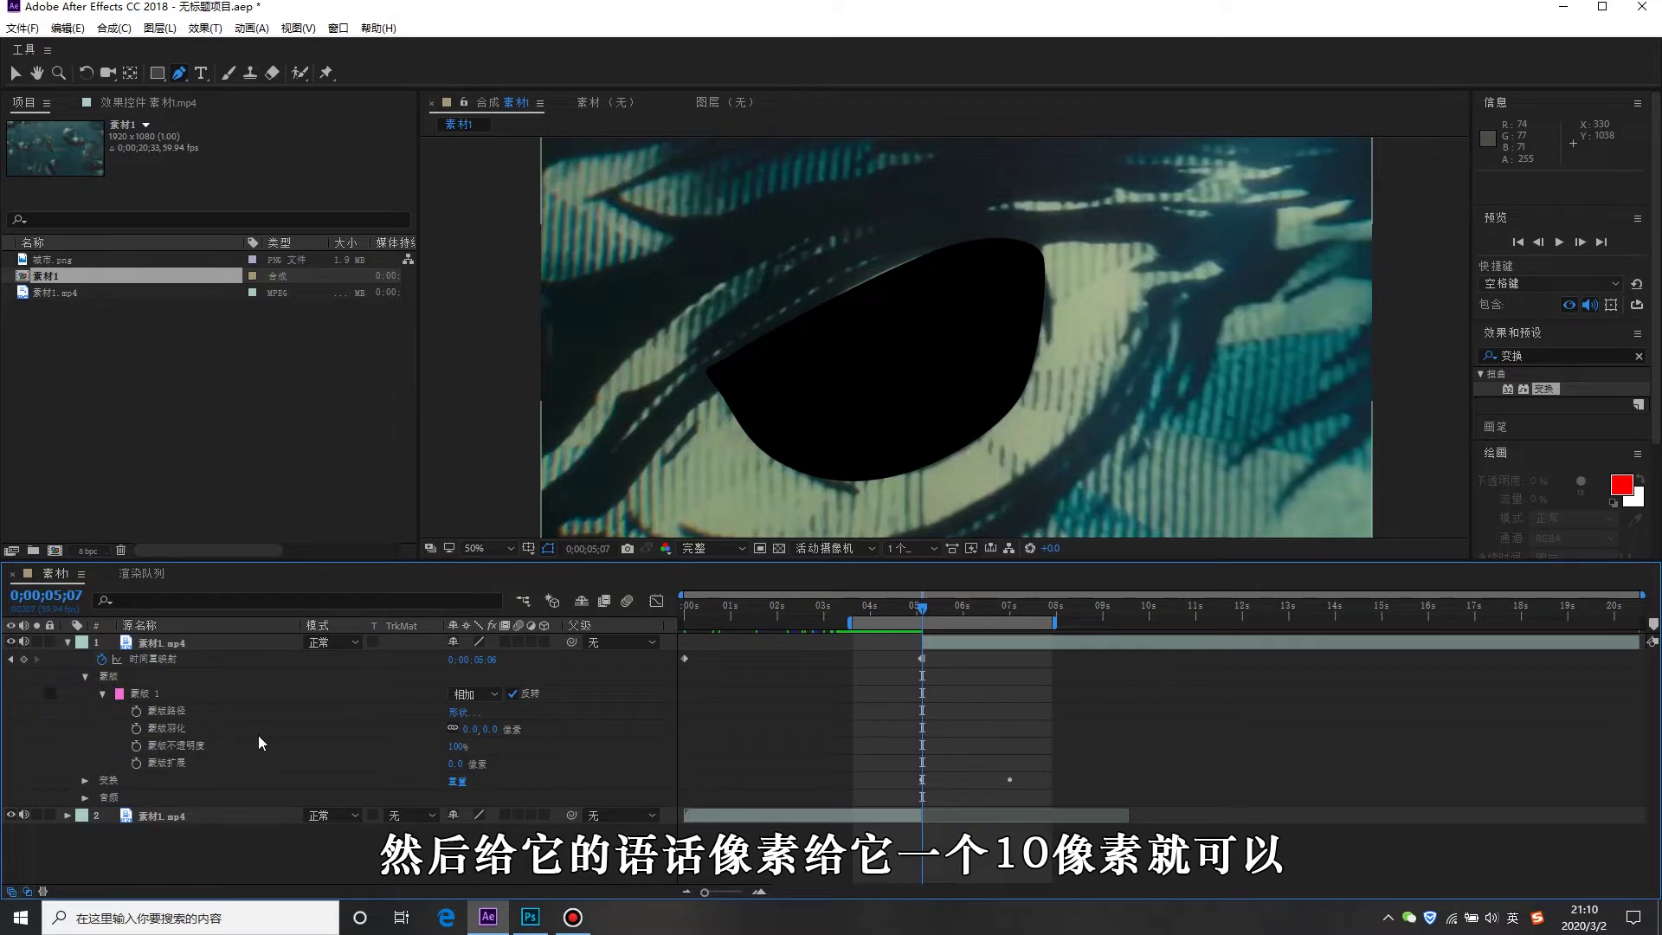
left_click(490, 729)
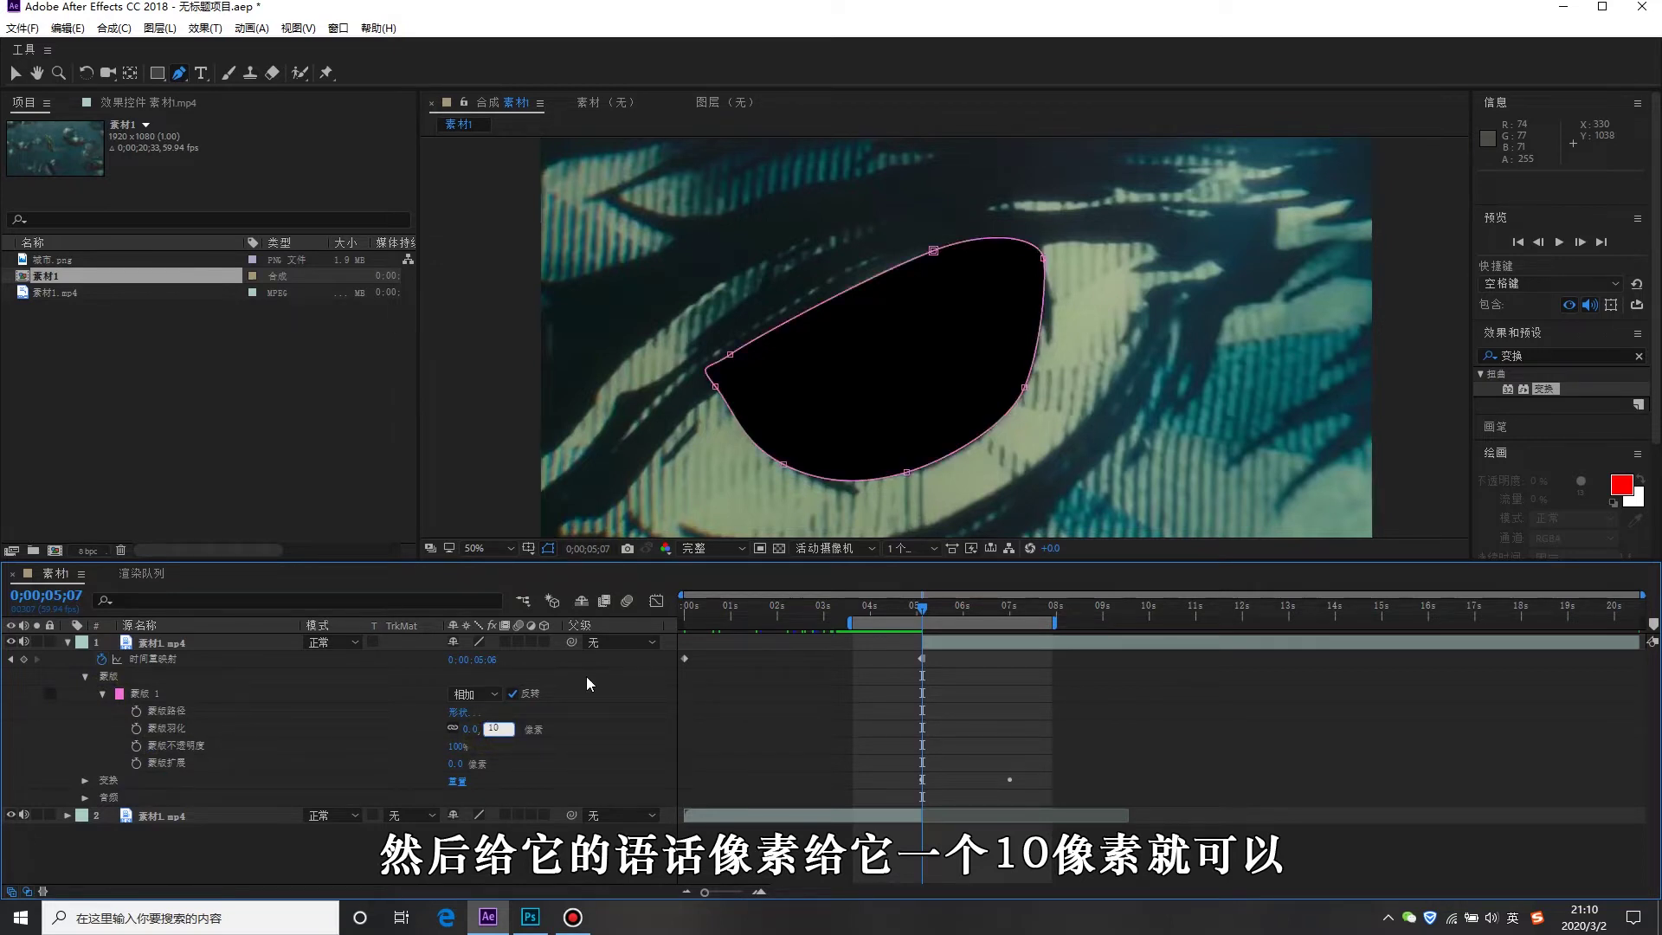
key("Return")
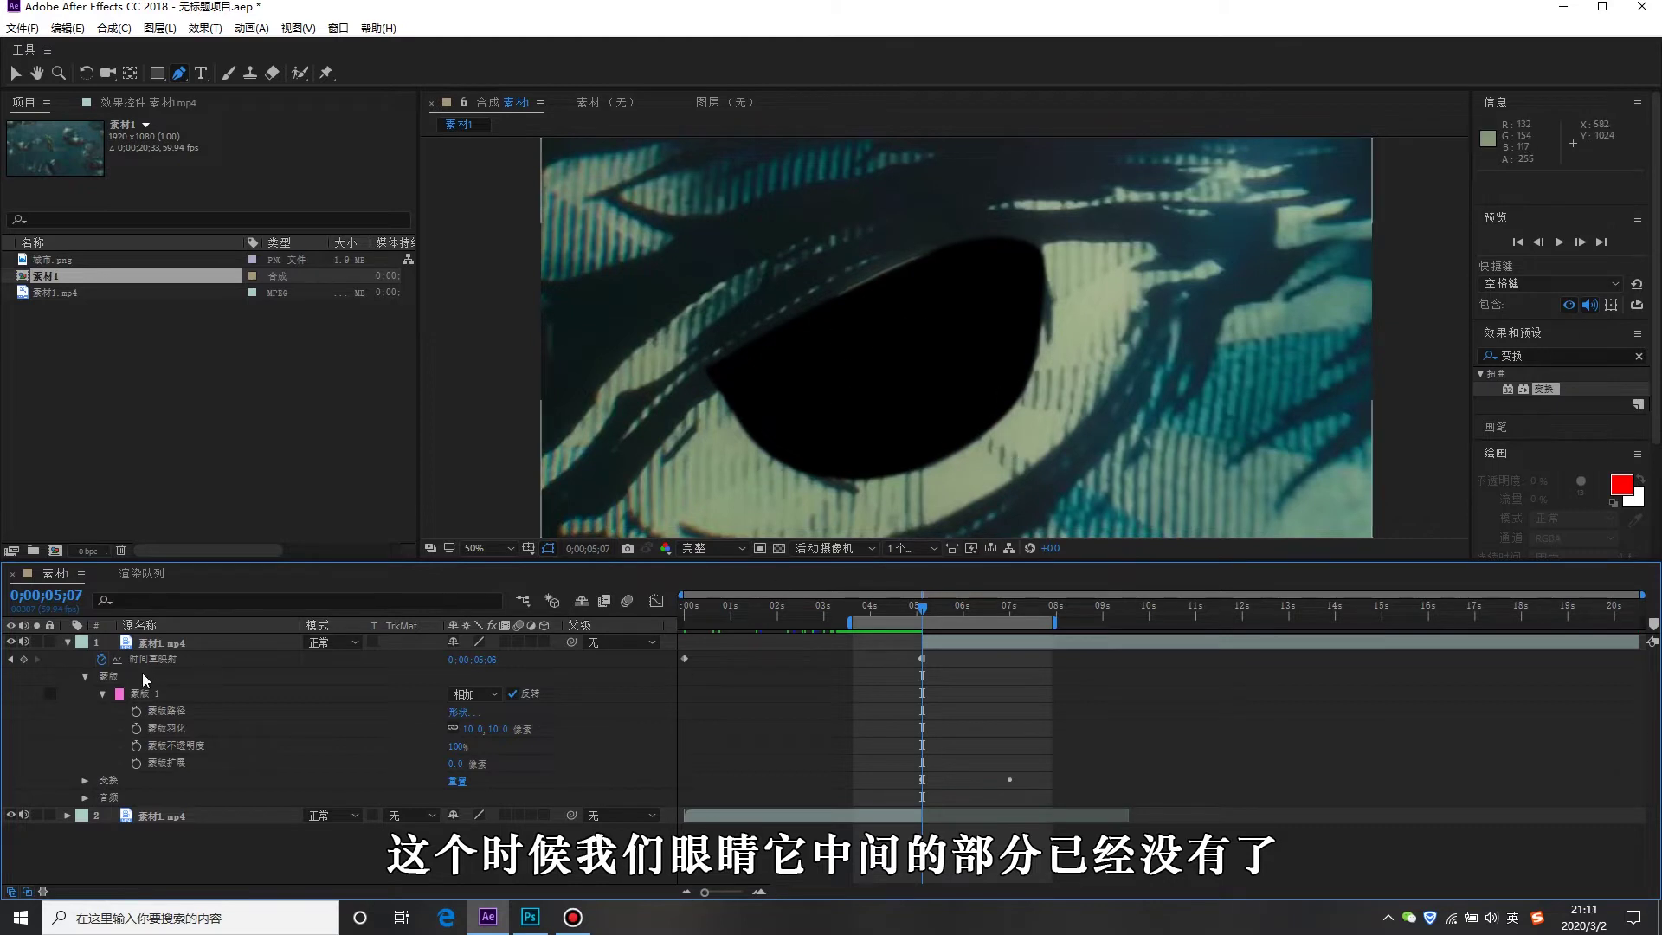
left_click(68, 643)
Duplicate the masked layer, un-invert its Mask 1, and solo the eye-only copy.
left_click(159, 644)
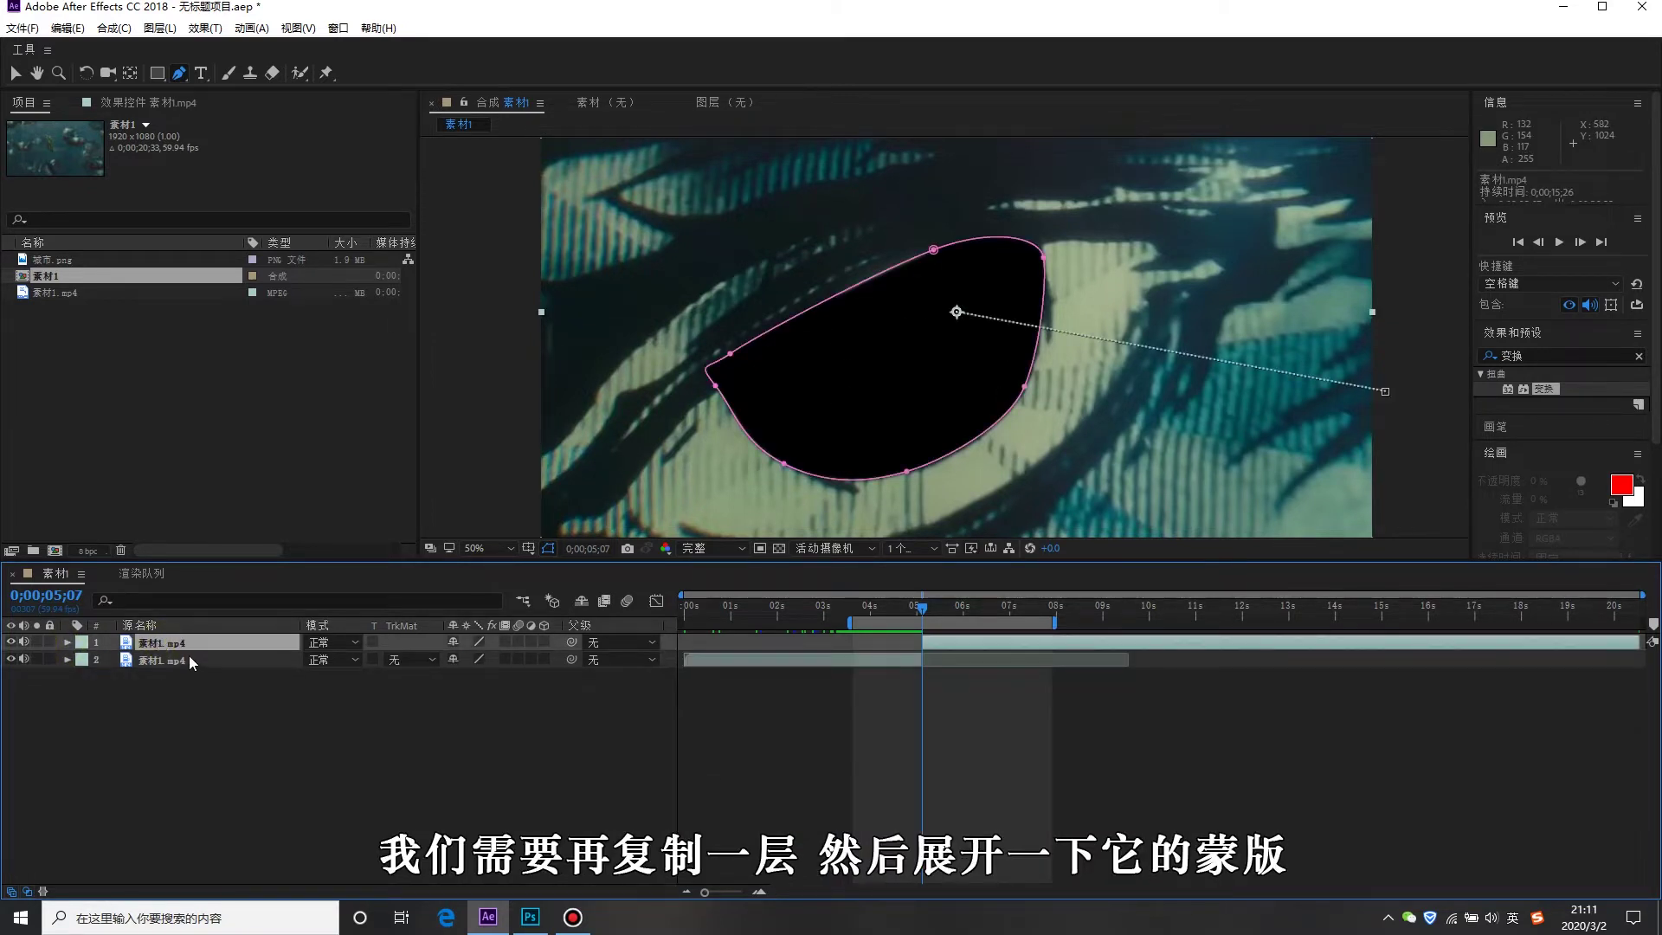
key("ctrl+d")
left_click(67, 642)
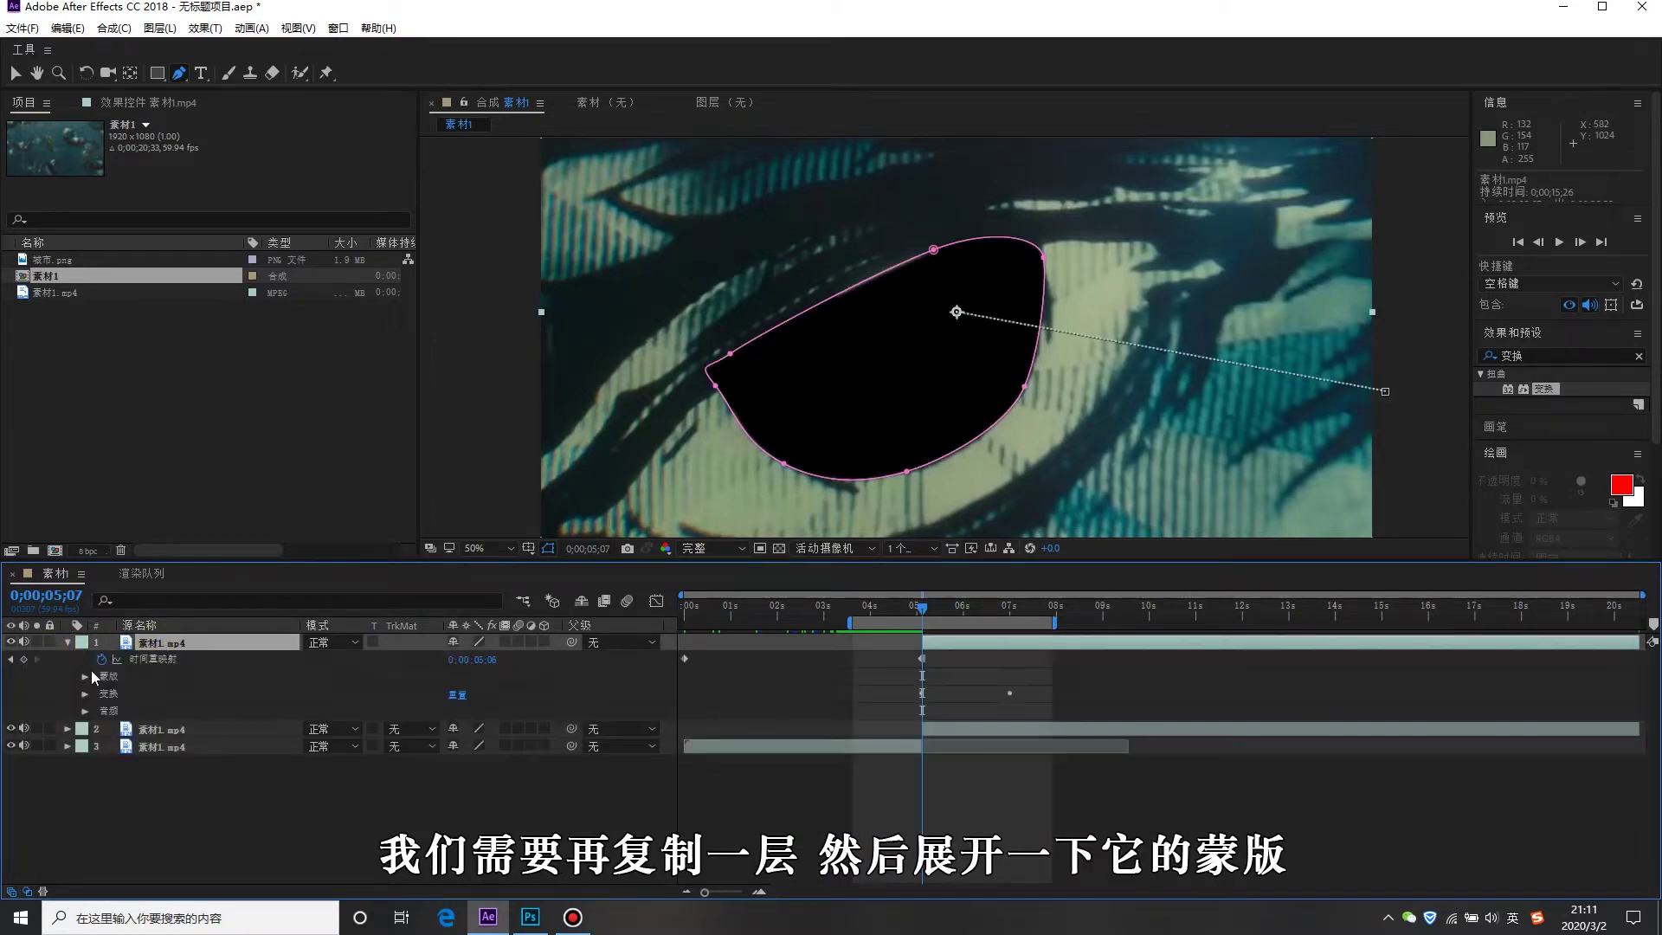
left_click(85, 676)
left_click(512, 694)
left_click(512, 693)
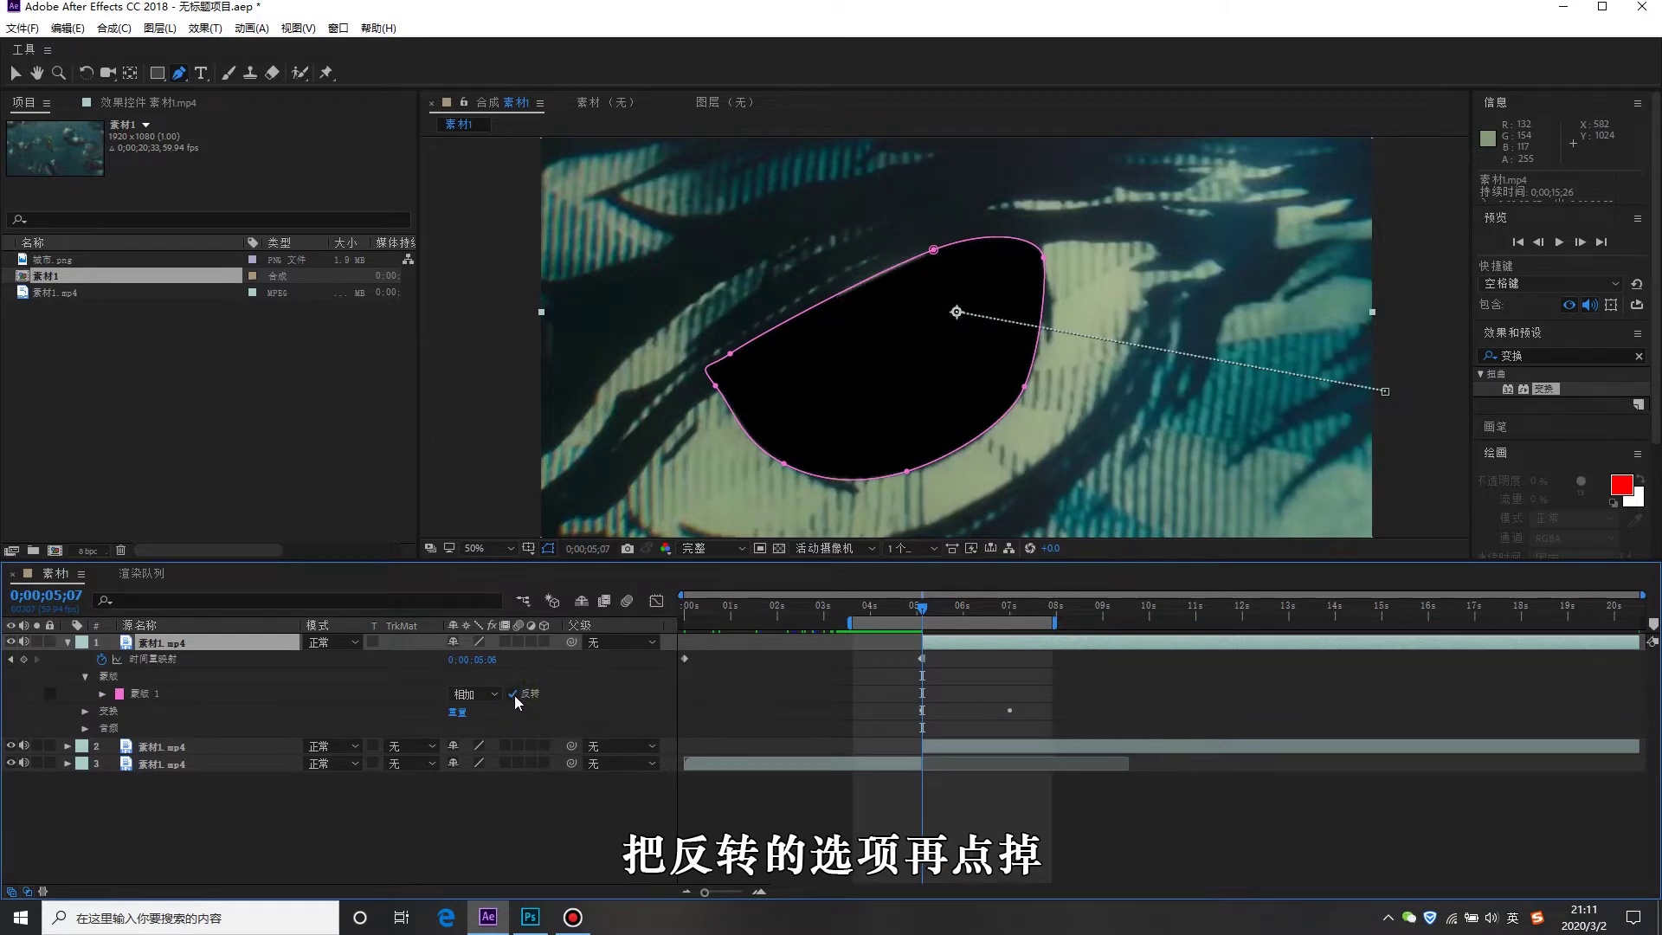
left_click(514, 694)
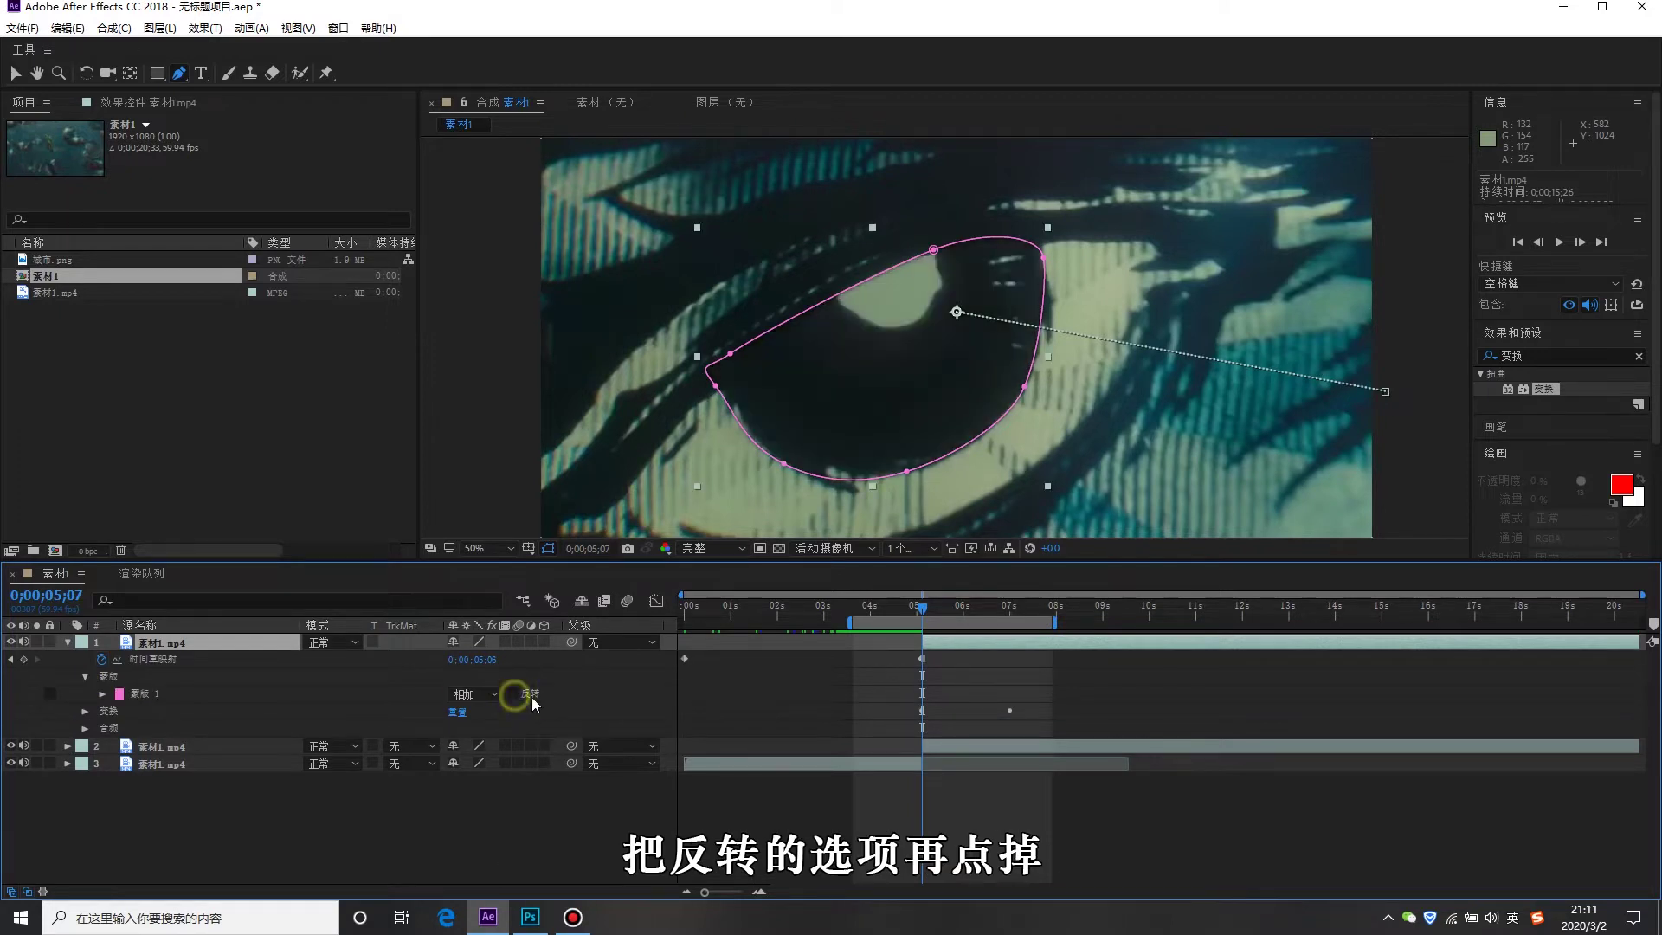
left_click(36, 643)
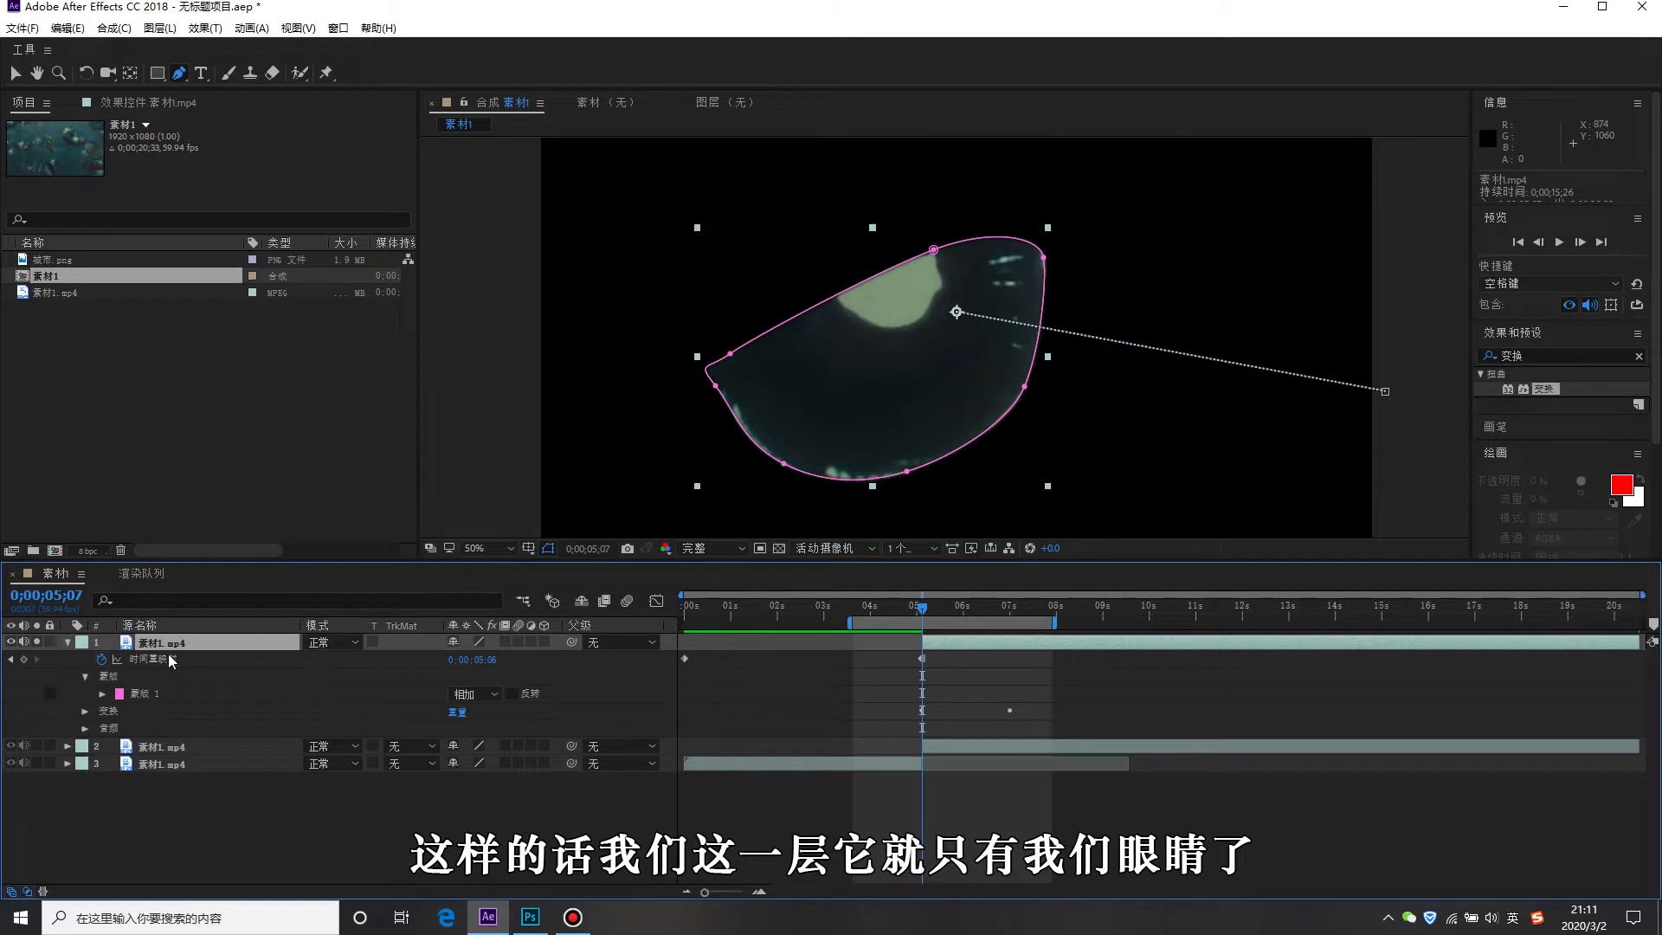
scroll(901, 304, "up", 2)
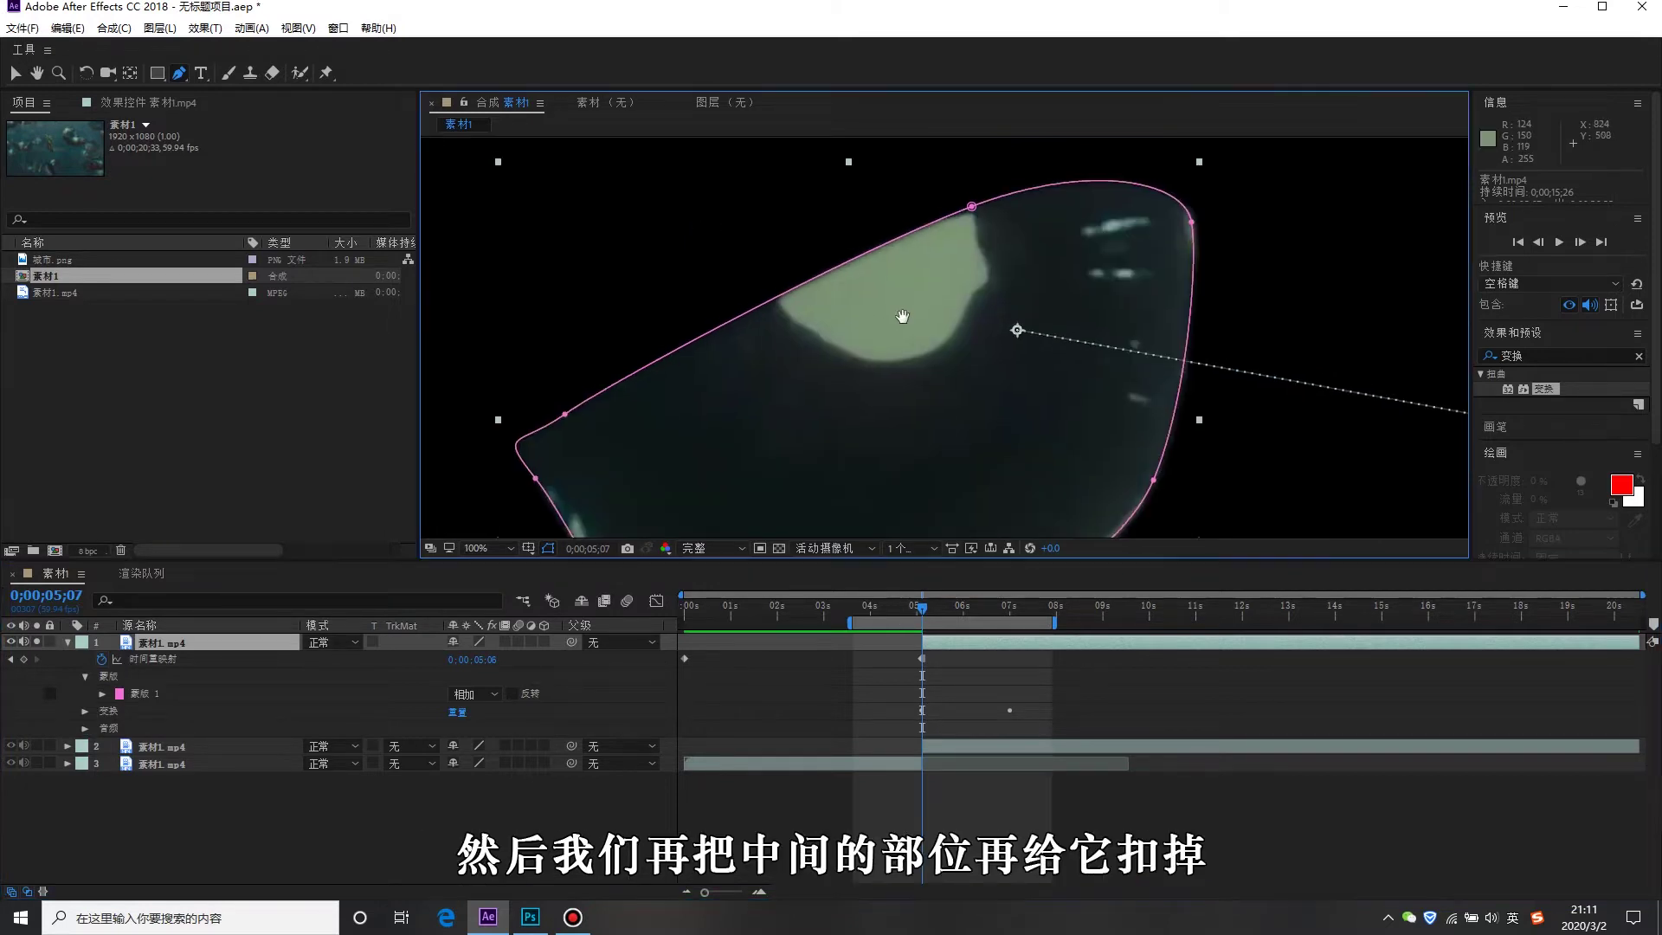
Draw a closed second mask around the pale pupil and smooth its lower edge.
left_click(775, 307)
left_click(814, 351)
left_click(889, 382)
left_click(946, 367)
left_click(987, 284)
left_click(975, 223)
left_click(975, 214)
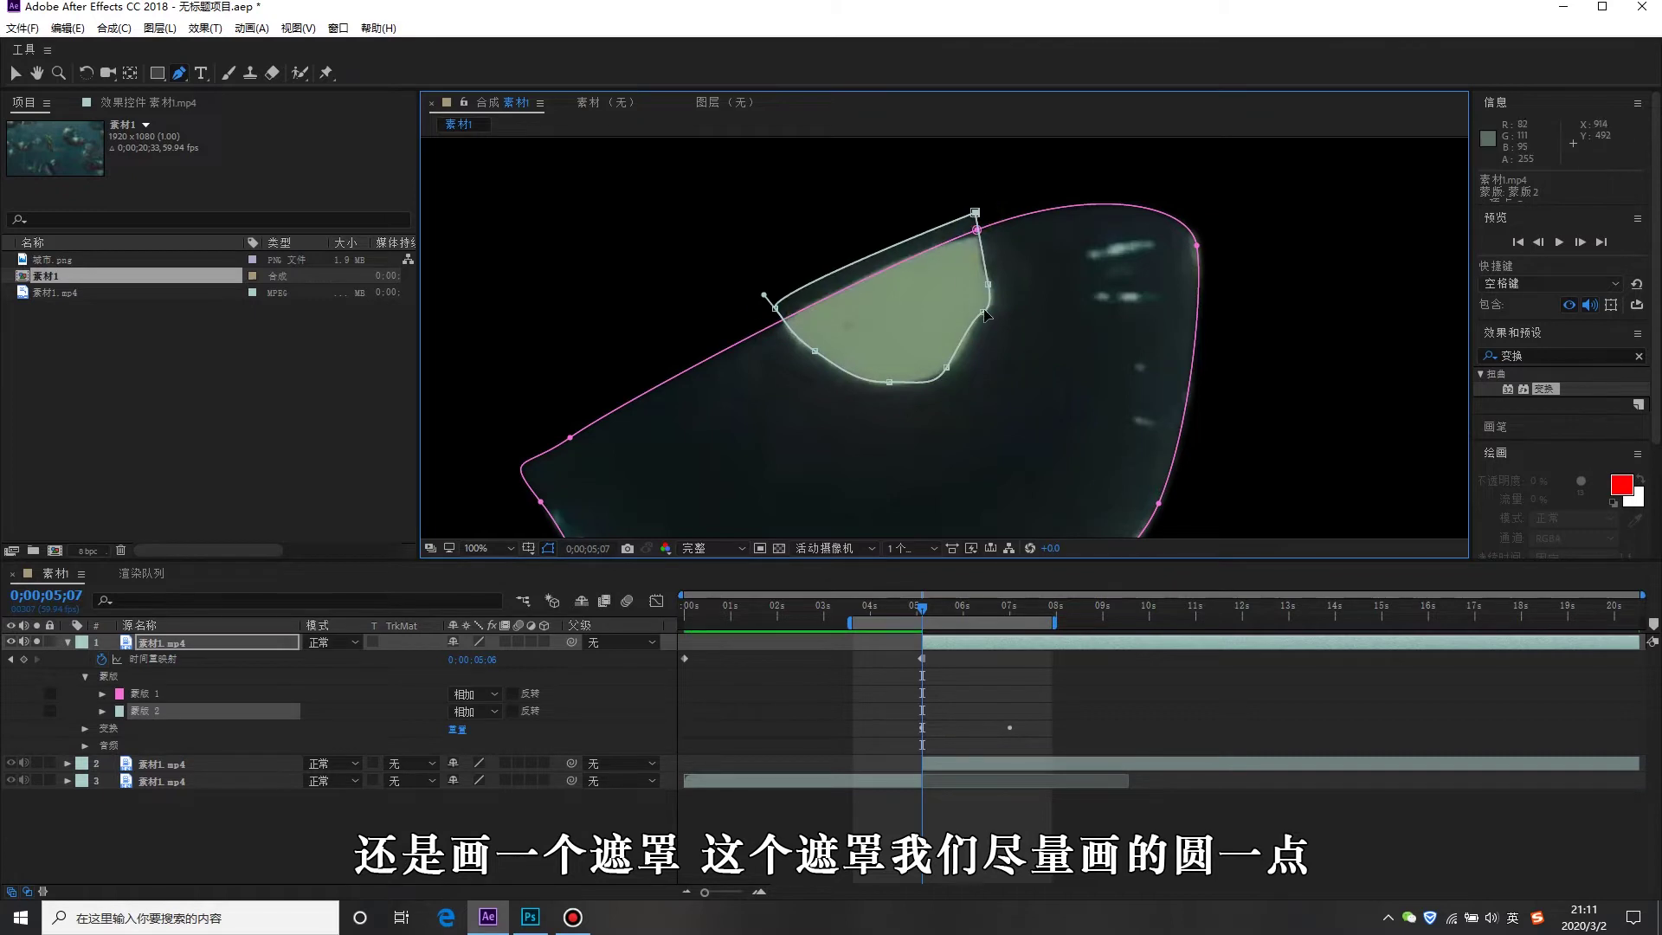
left_click_drag(984, 310, 988, 308)
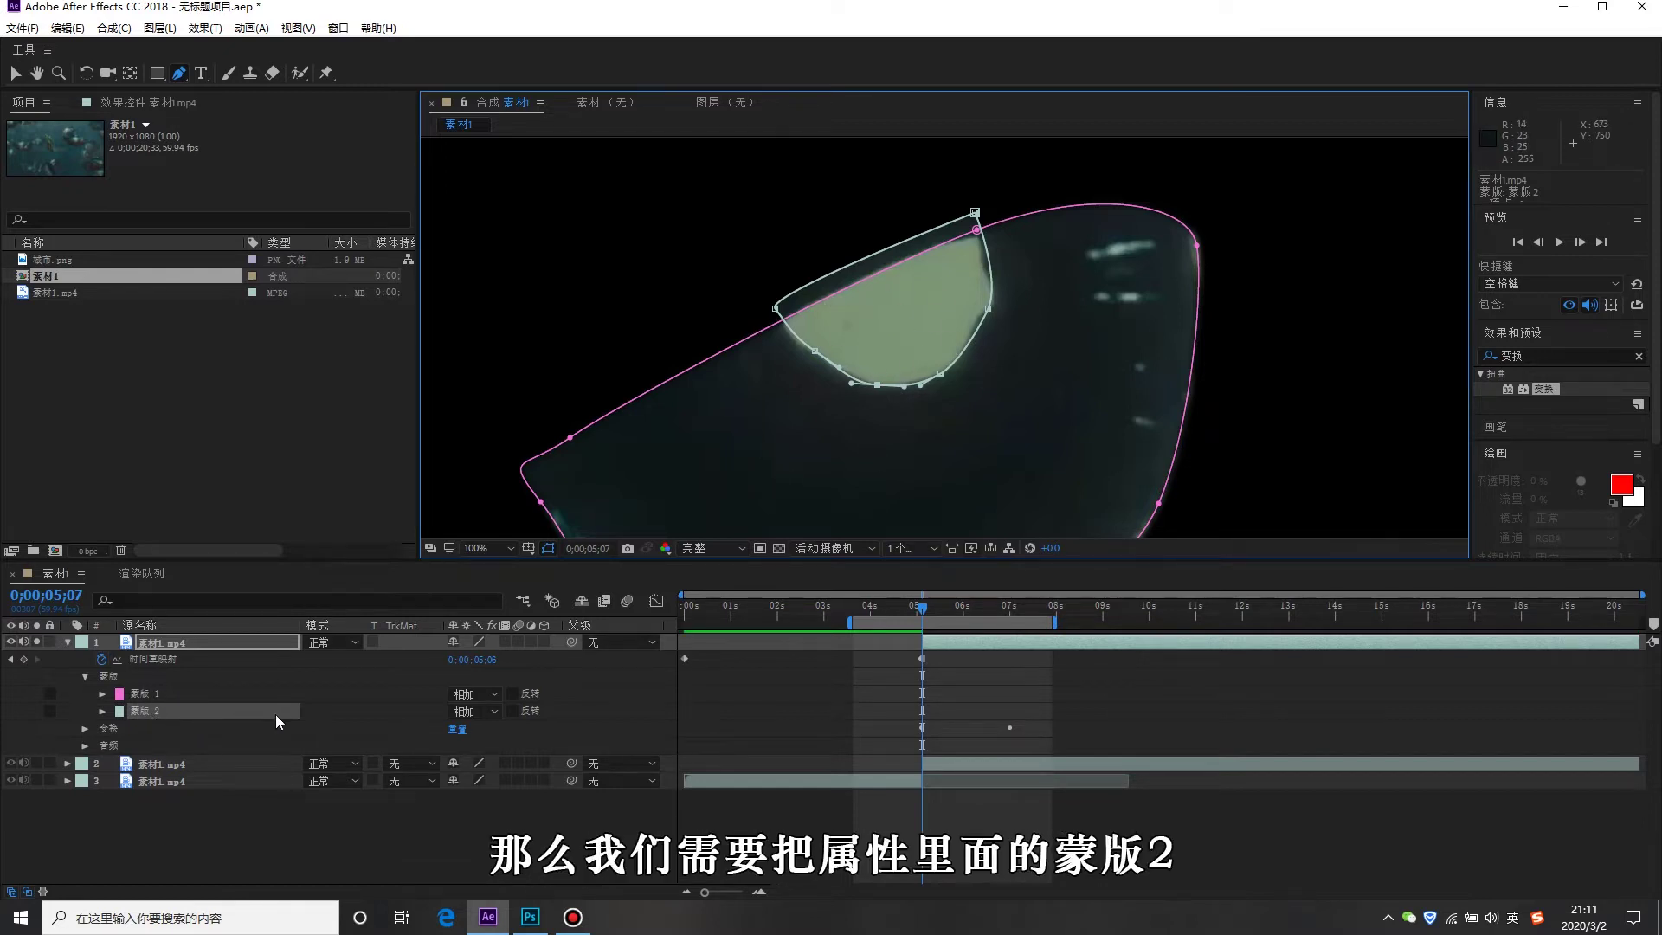
Set Mask 2 to Subtract with a 10-pixel feather, and expand Mask 1 by 10 pixels.
left_click(471, 712)
left_click(482, 759)
left_click(911, 705)
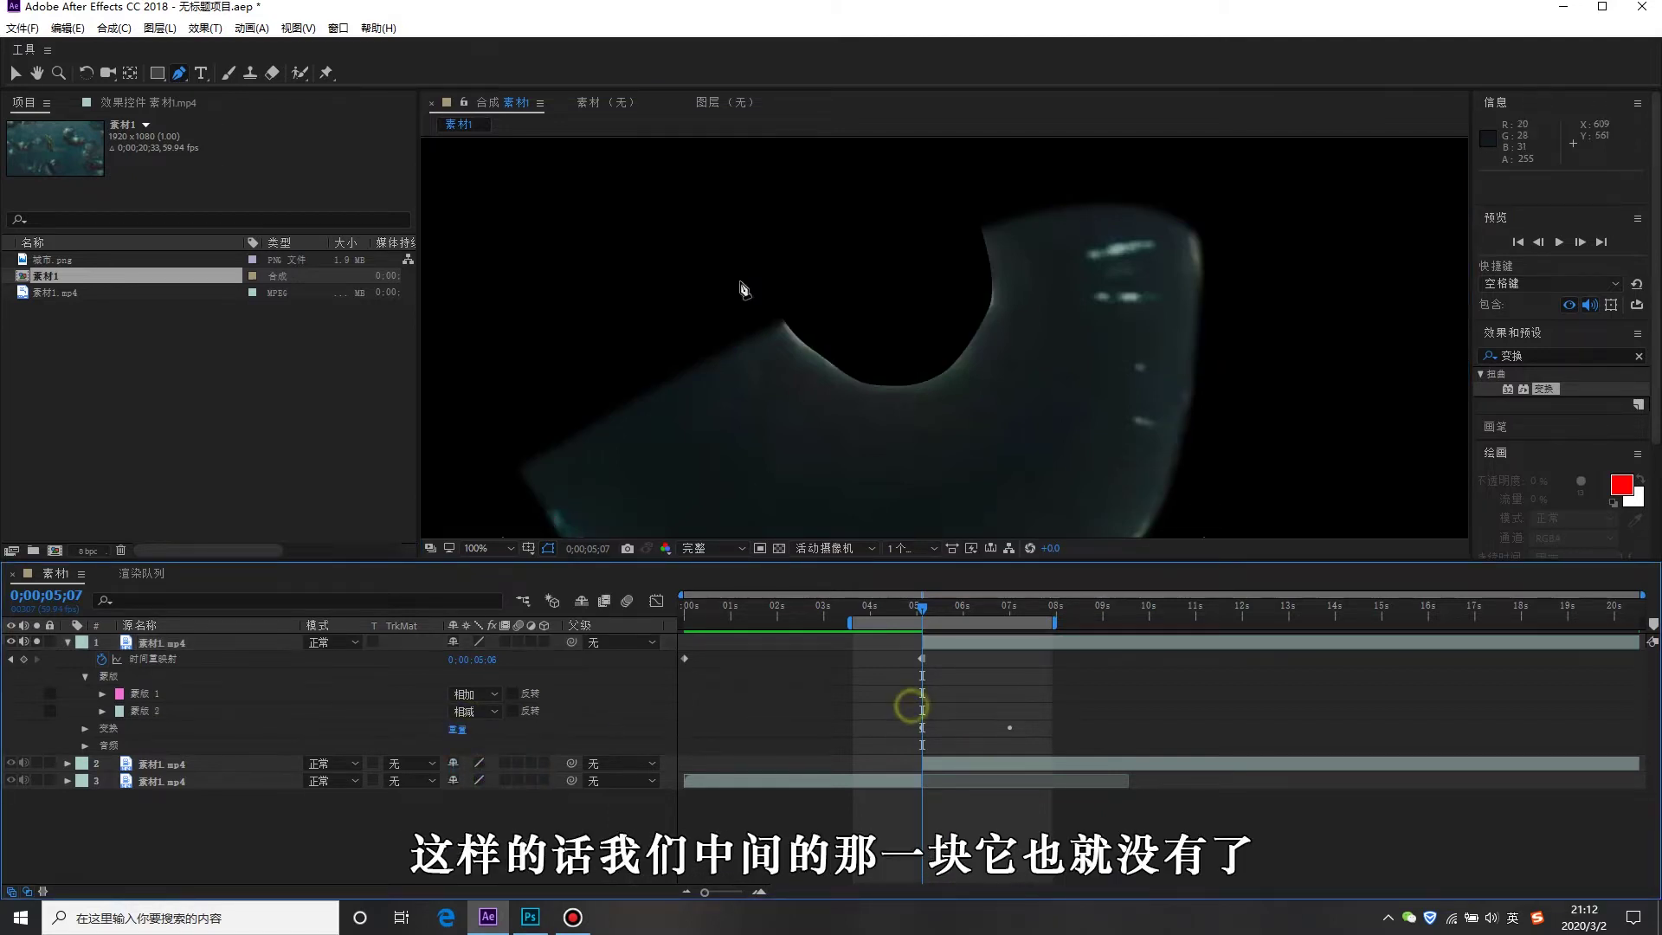
left_click(102, 711)
left_click(490, 746)
key("Return")
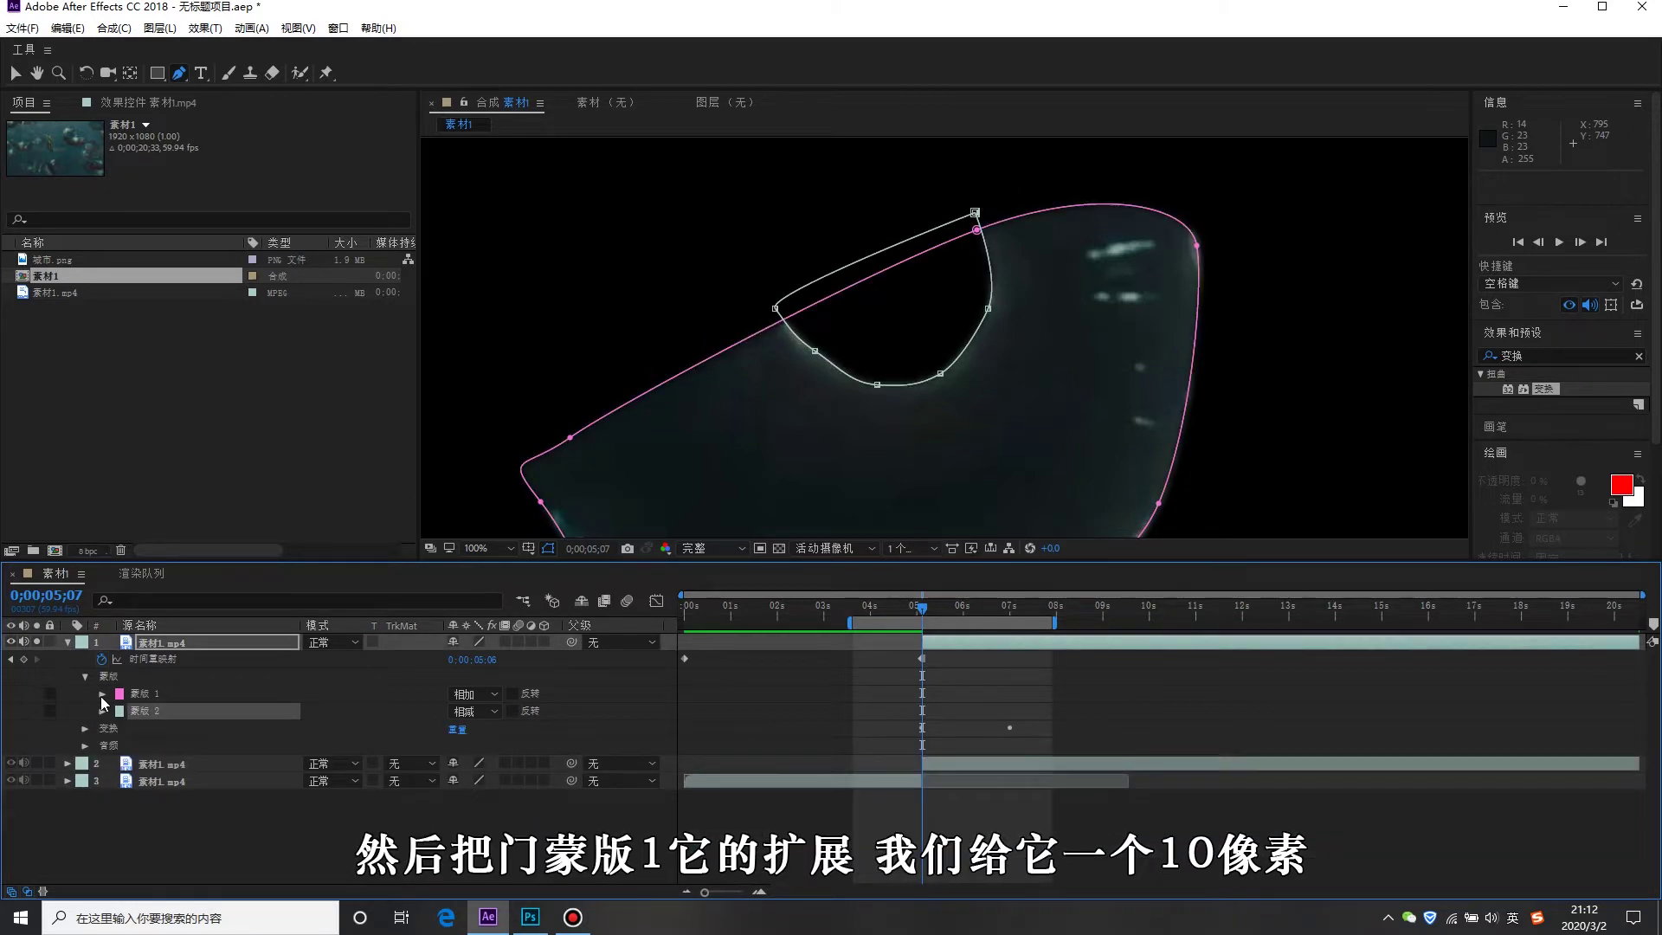
left_click(102, 711)
left_click(102, 693)
left_click(457, 765)
type("0")
left_click(68, 642)
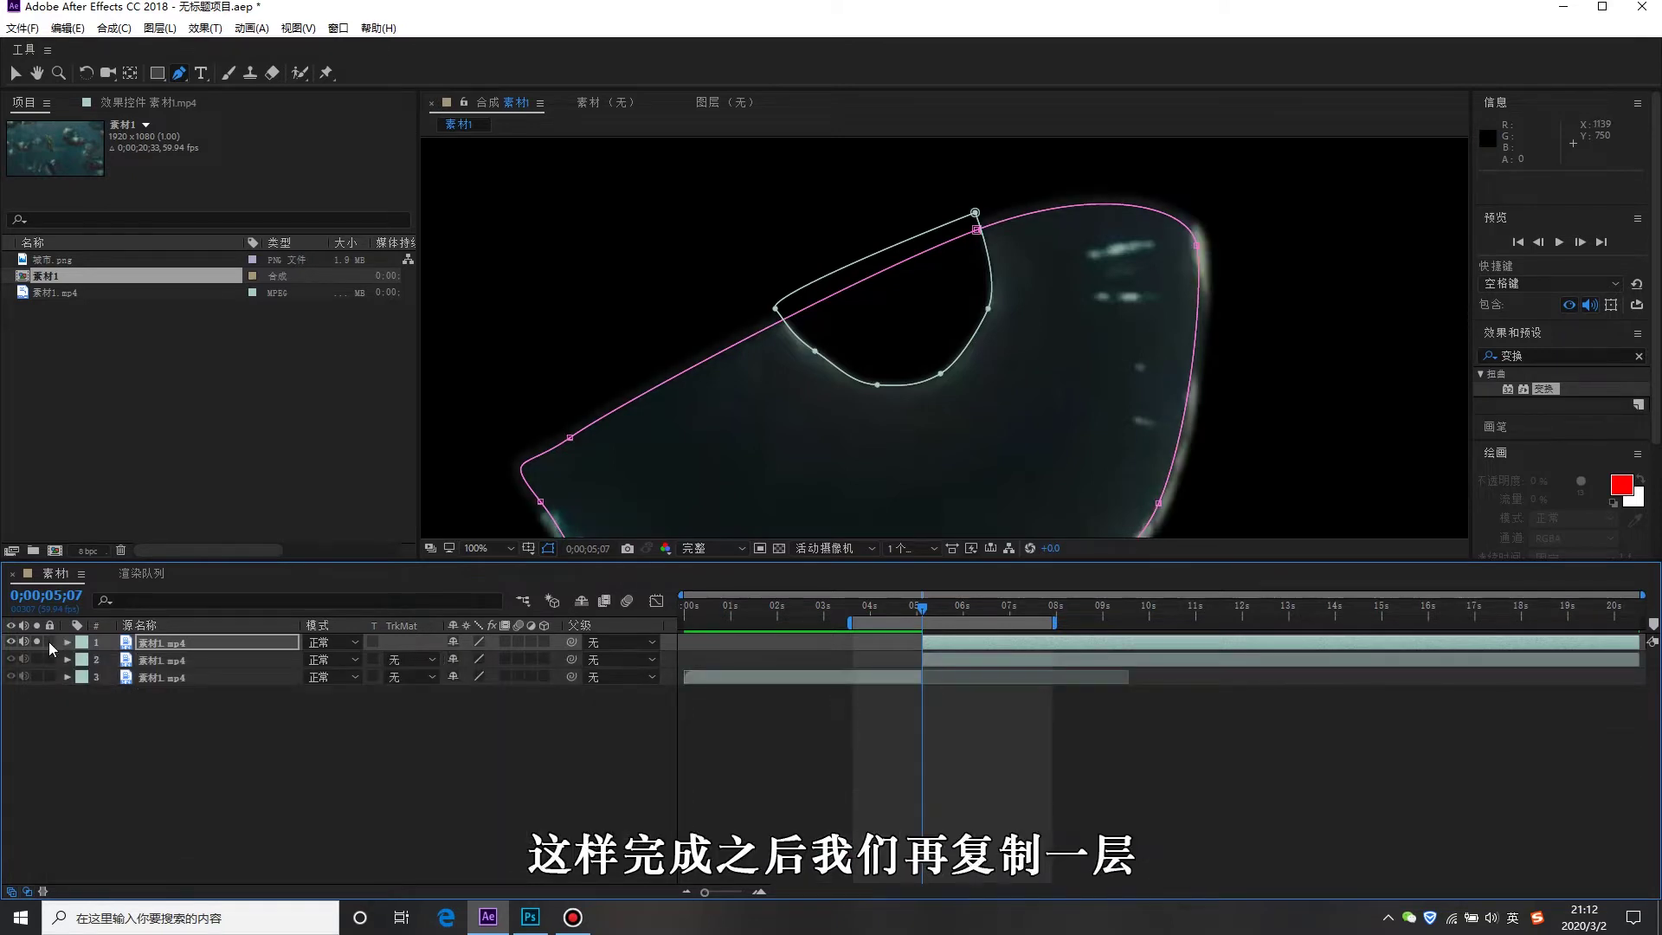
Duplicate the eye layer, delete Mask 1 from the copy, and set Mask 2 to Add.
left_click(153, 644)
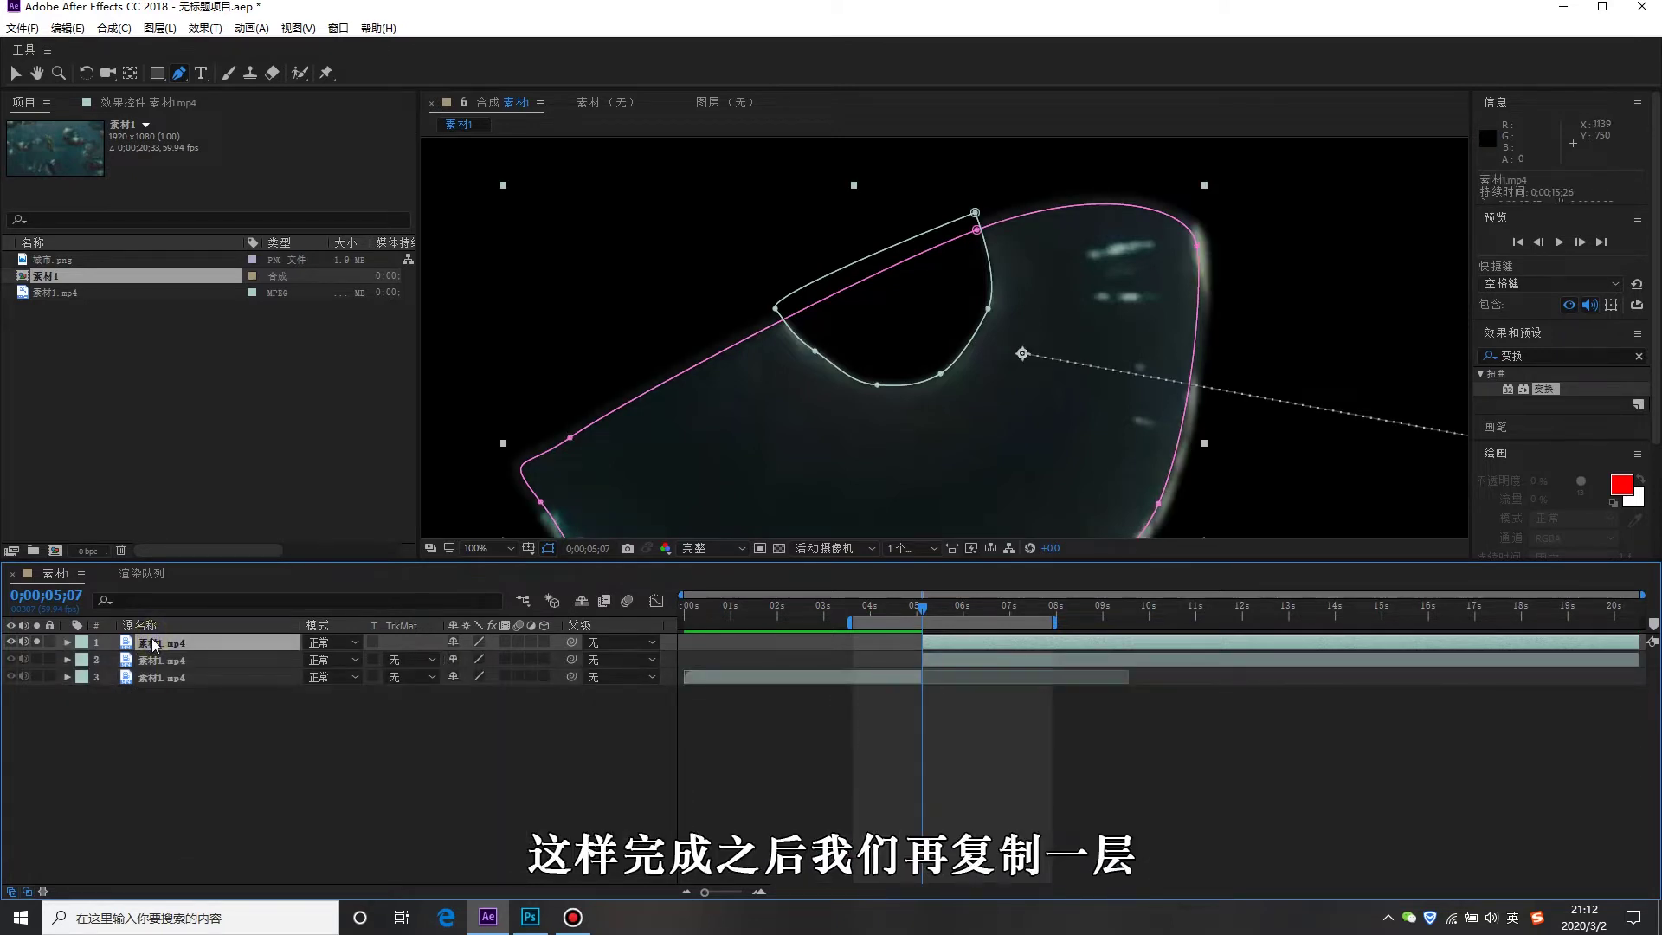
key("ctrl+d")
left_click(173, 649)
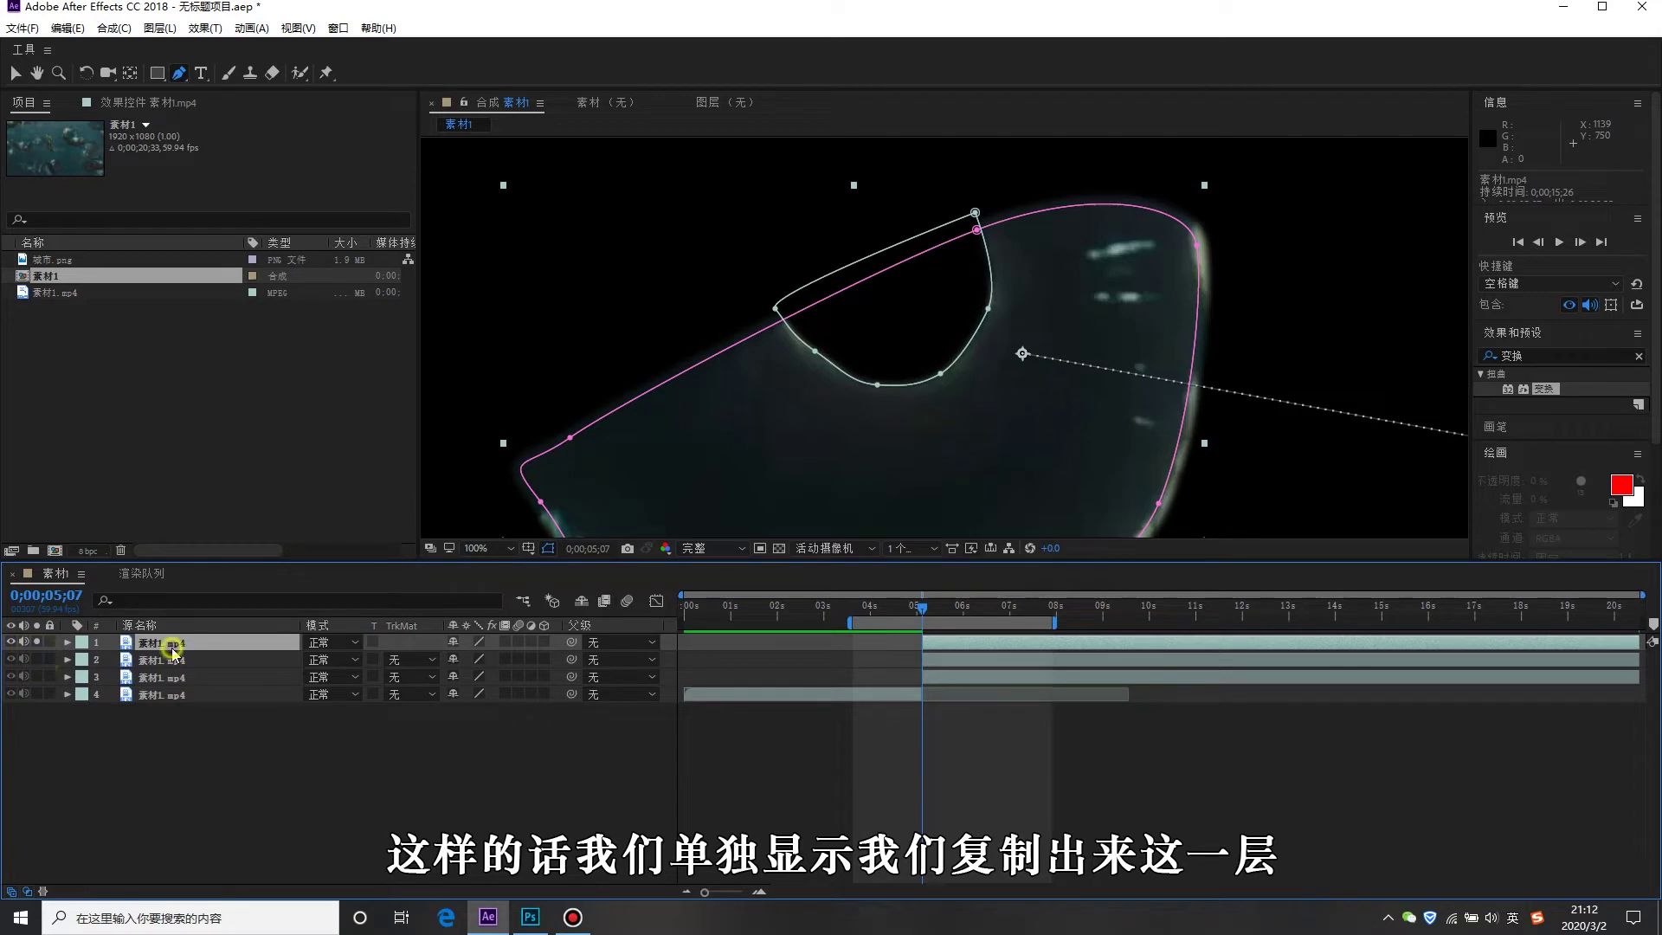
left_click(67, 642)
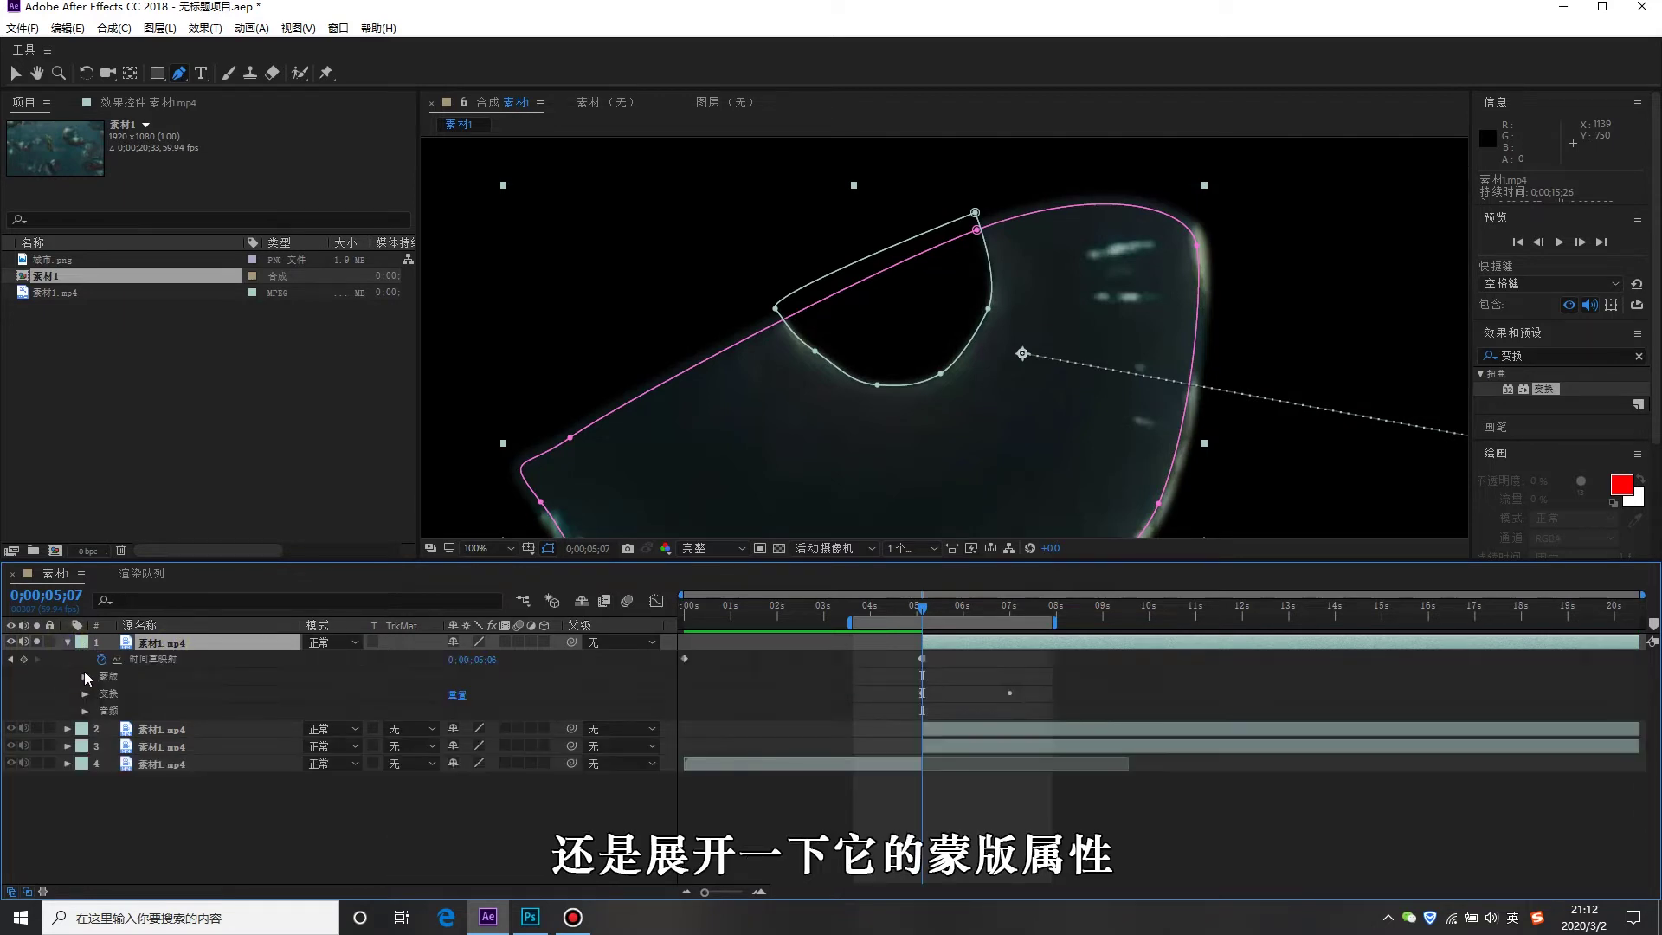
left_click(86, 678)
left_click(142, 693)
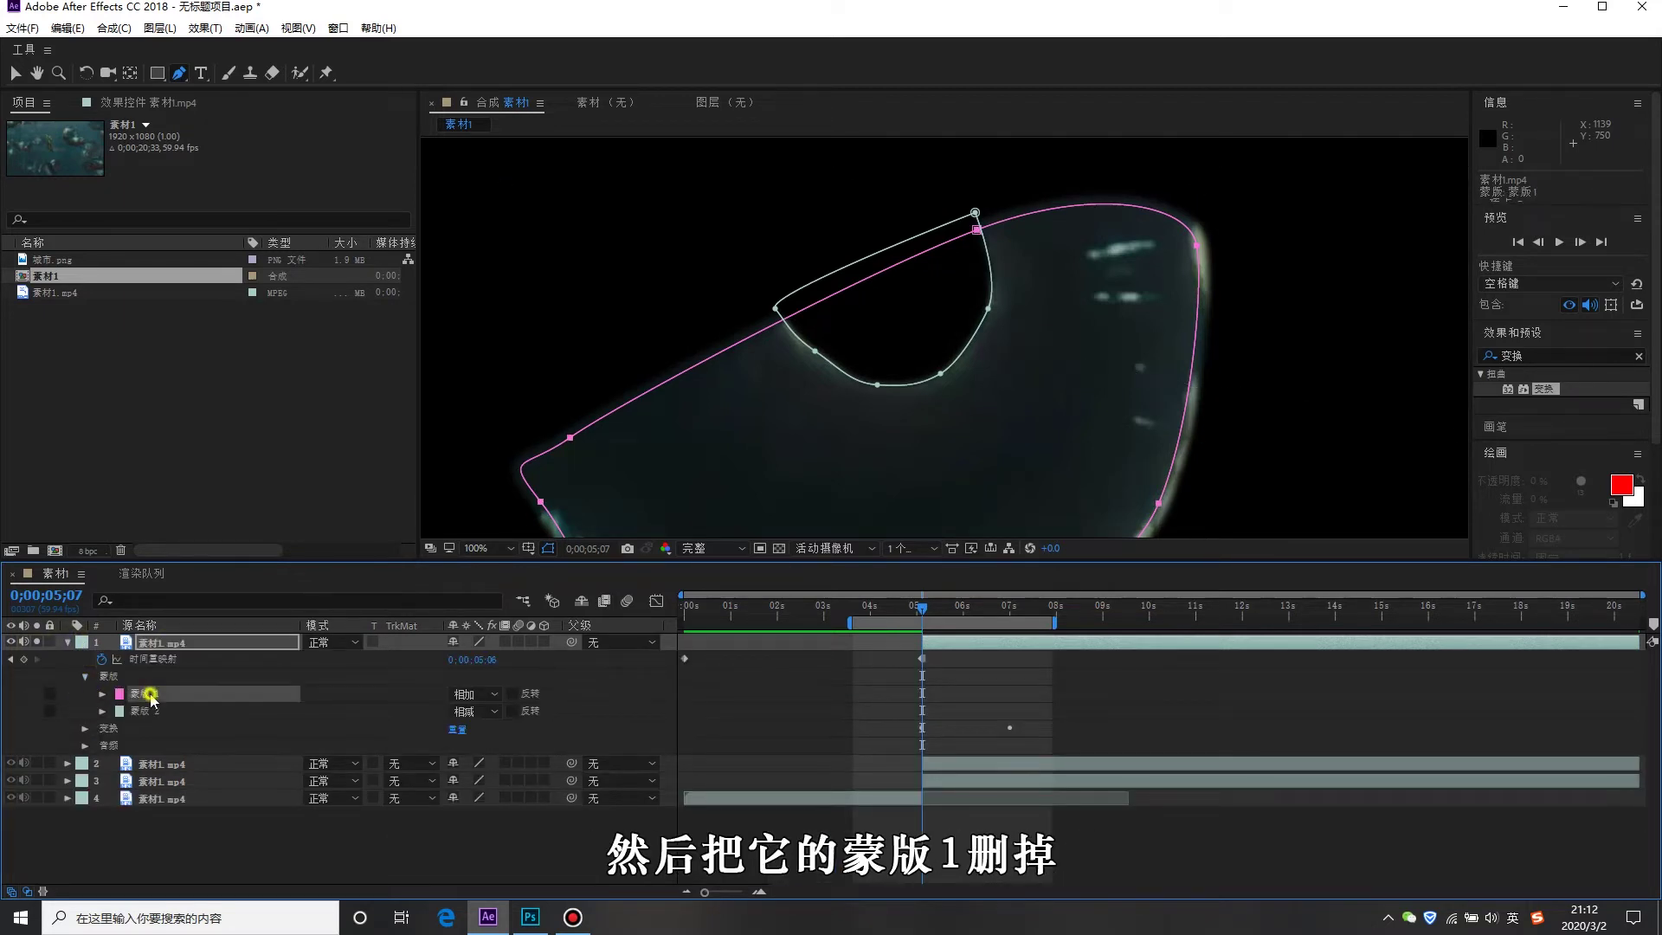
key("Delete")
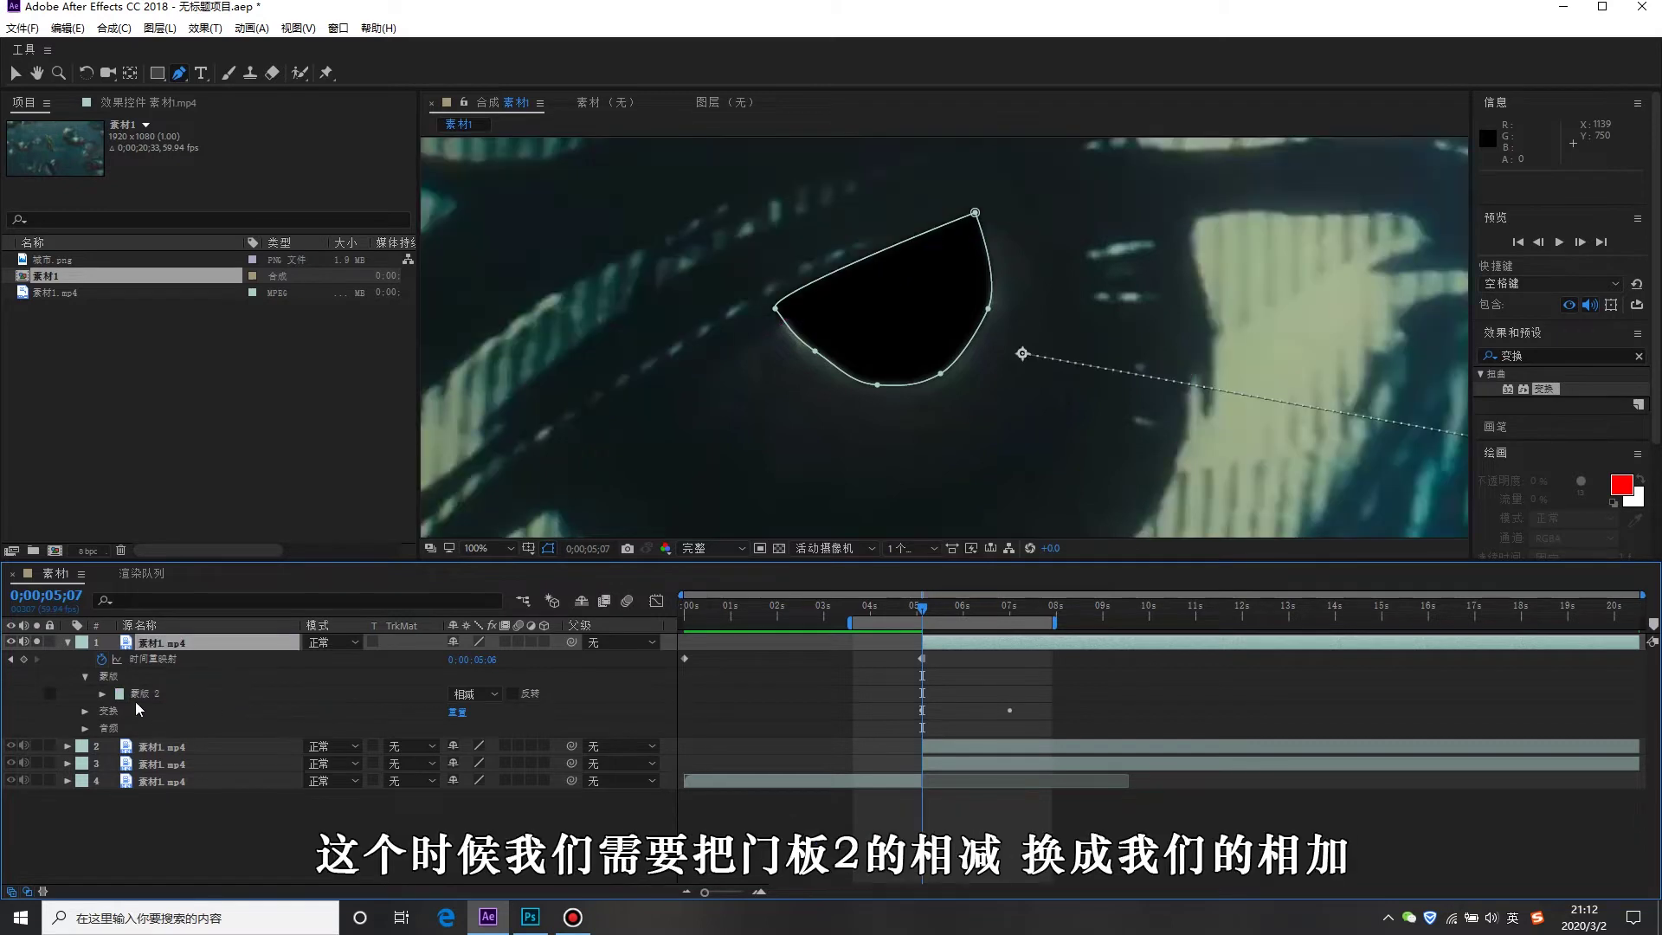
left_click(483, 693)
left_click(474, 728)
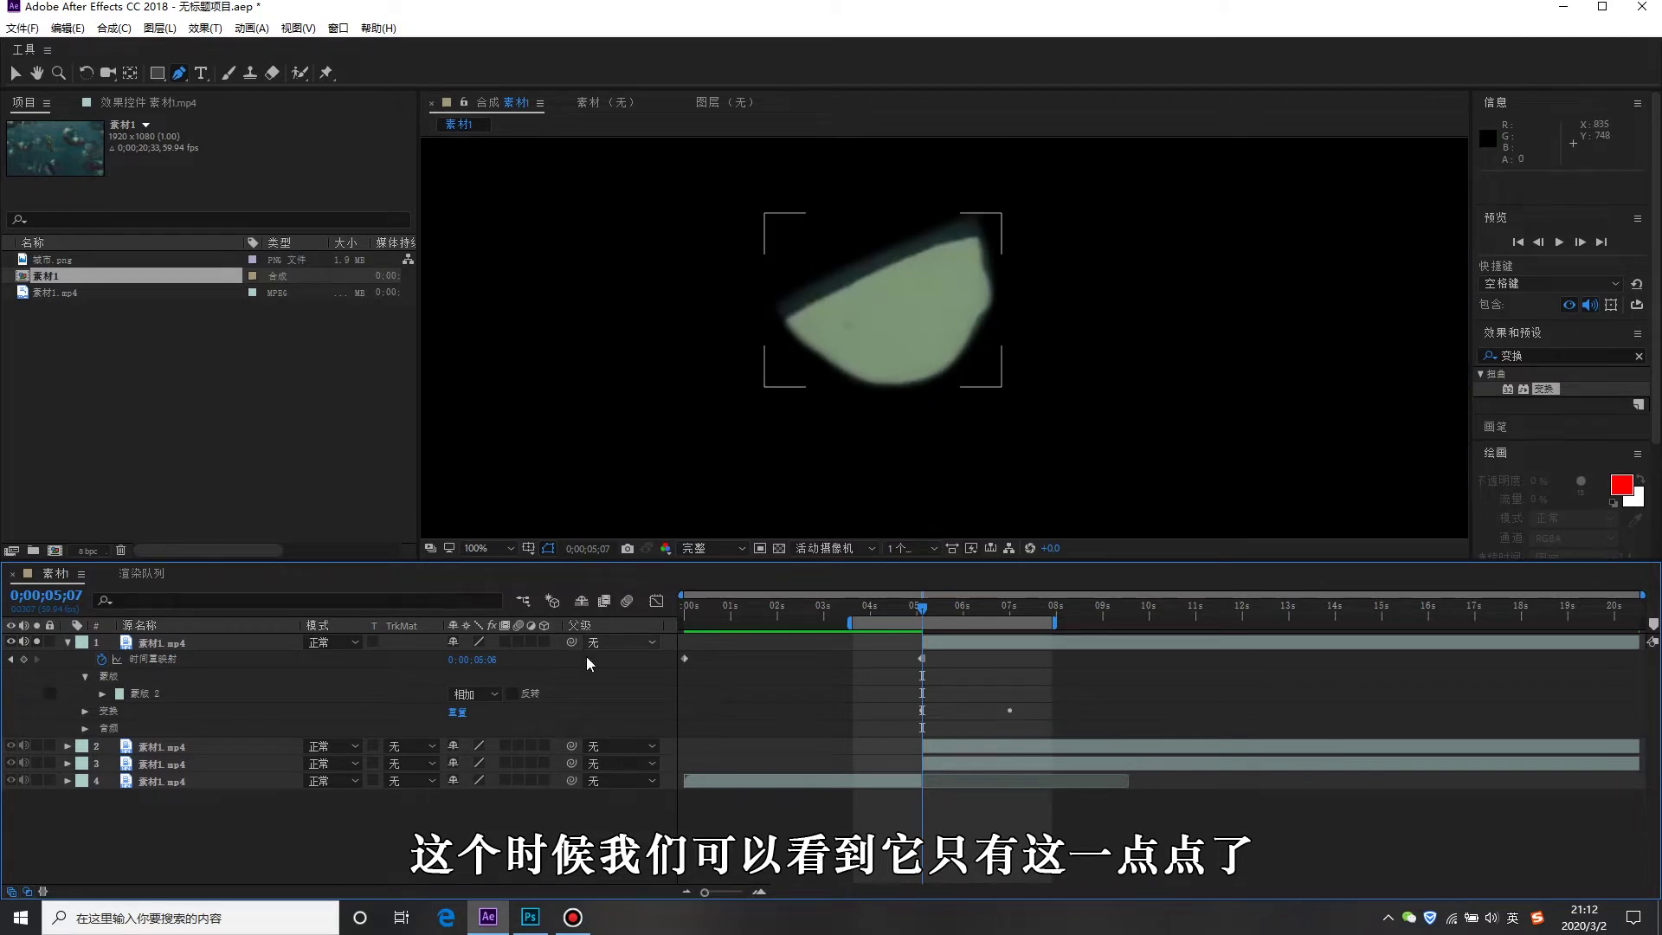
Expand the copy's remaining mask by 10 pixels and fit the frame in the viewer.
left_click(240, 714)
left_click(102, 695)
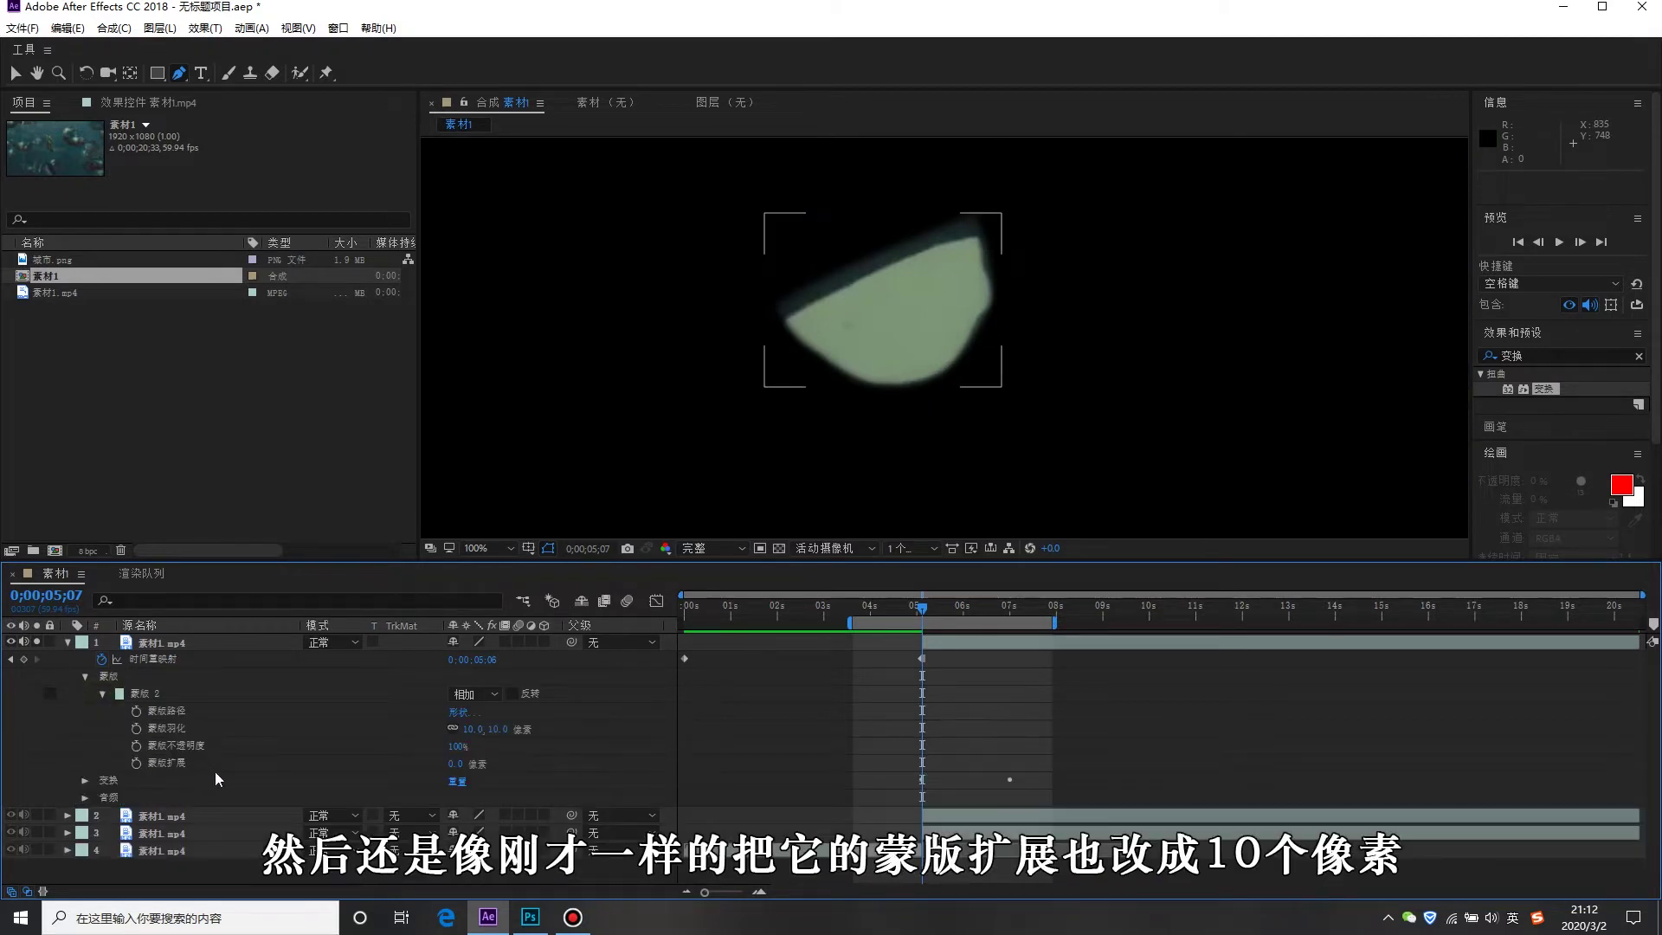
left_click(454, 764)
type("0")
key("Return")
left_click(67, 642)
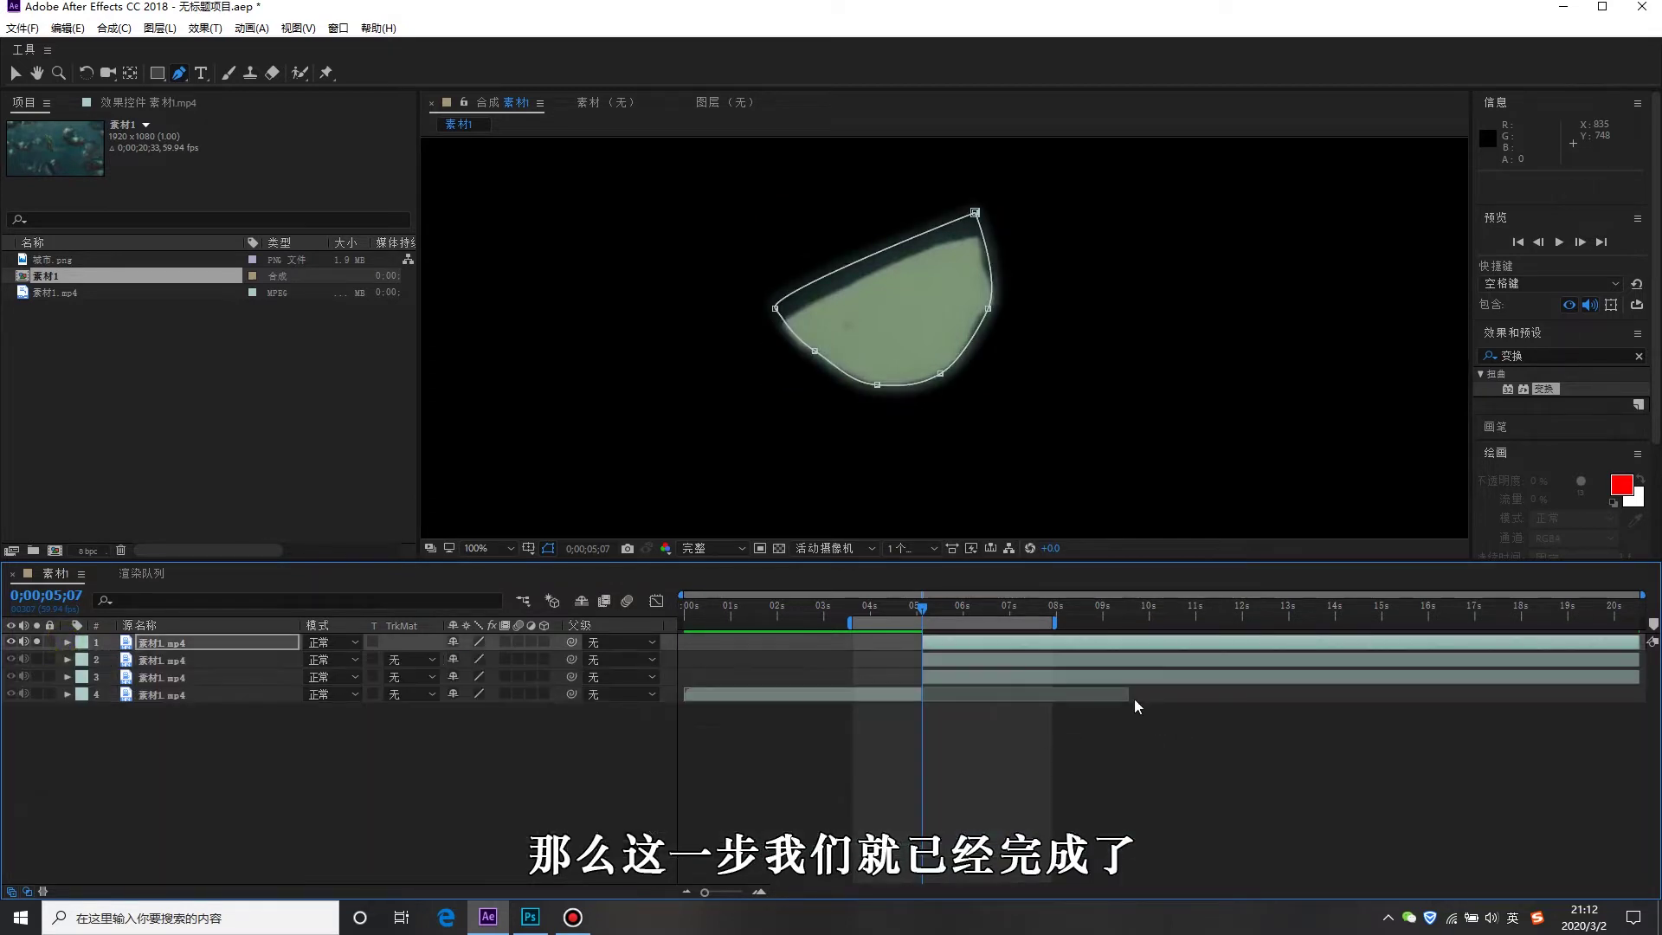
left_click(485, 548)
left_click(485, 658)
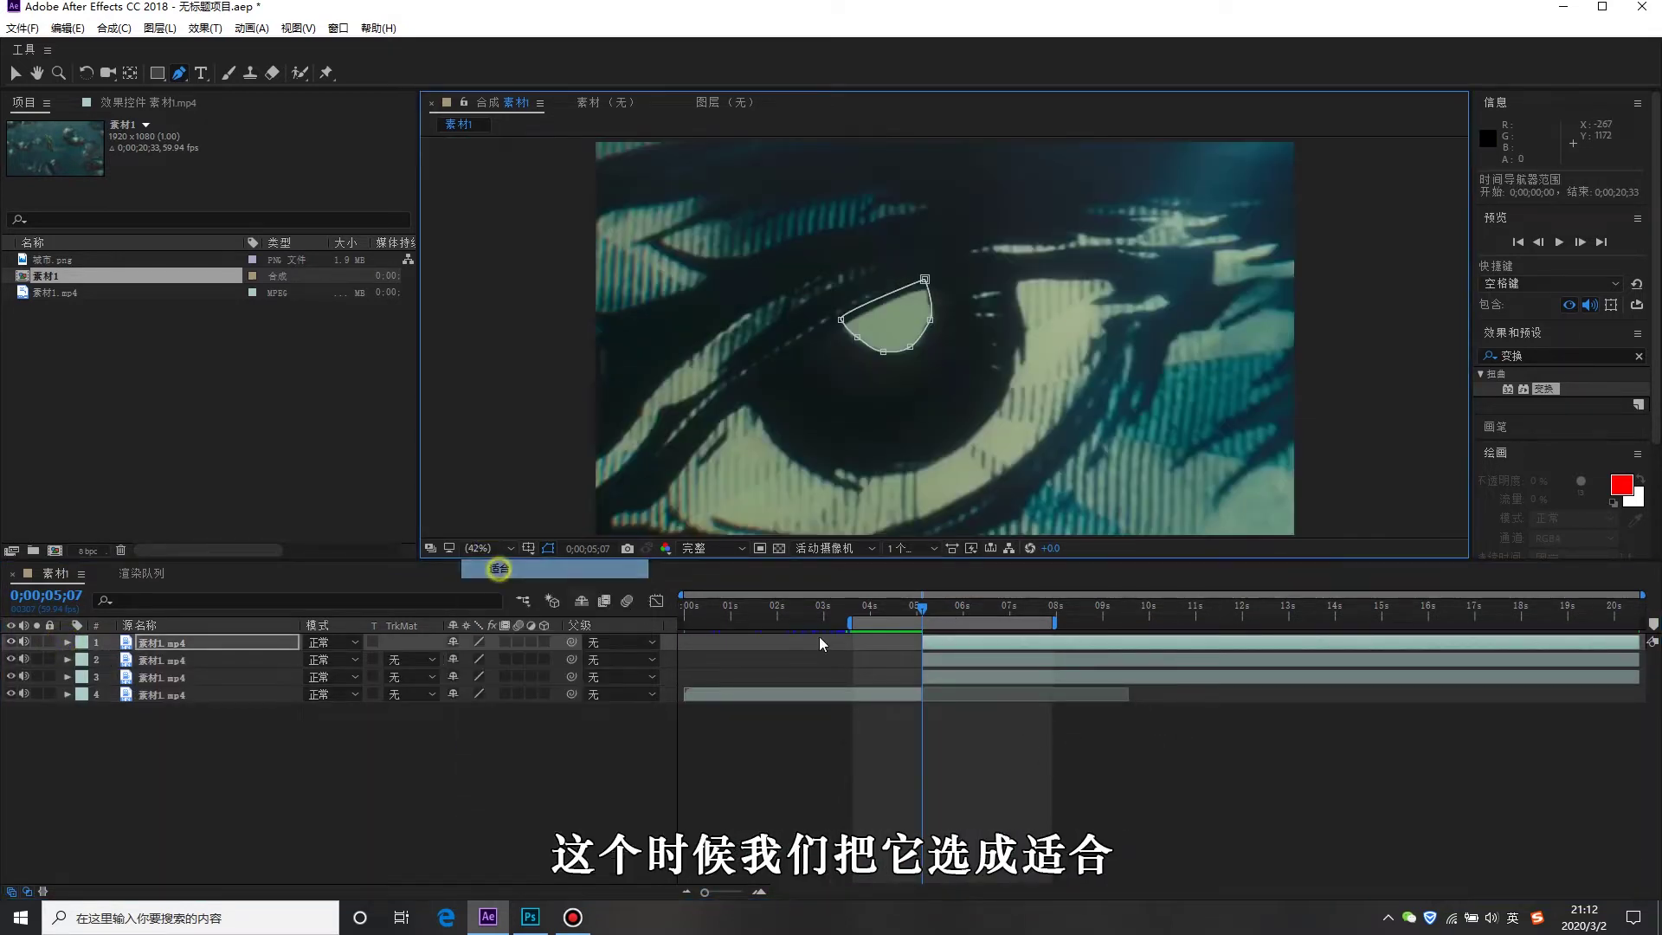
key("space")
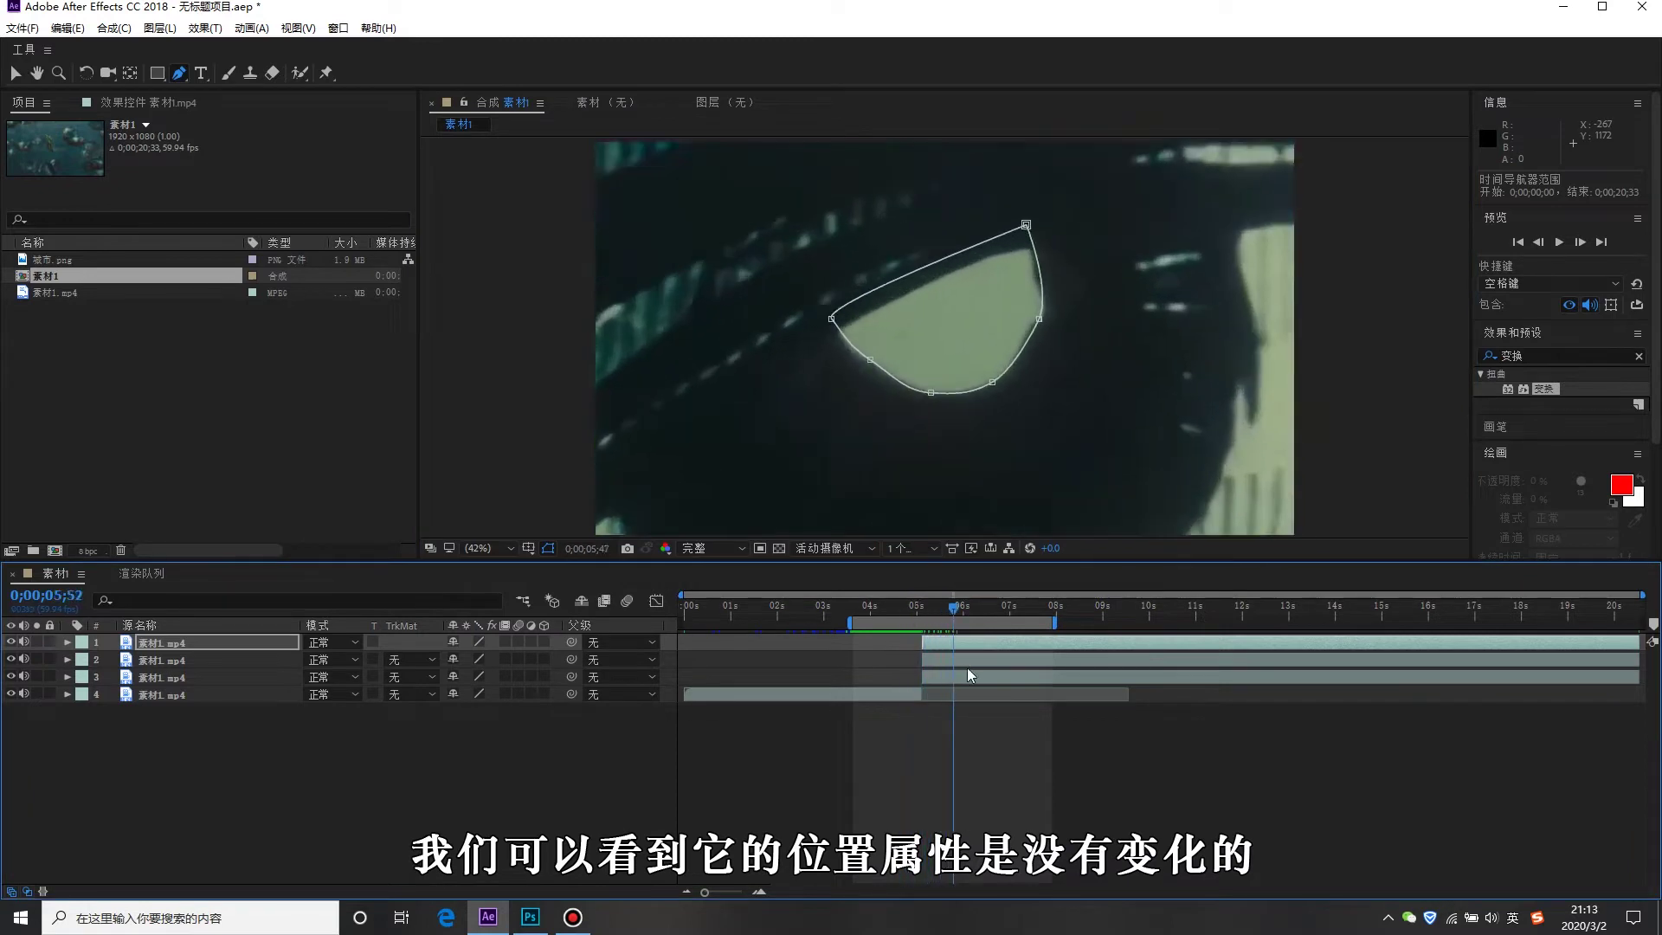
key("space")
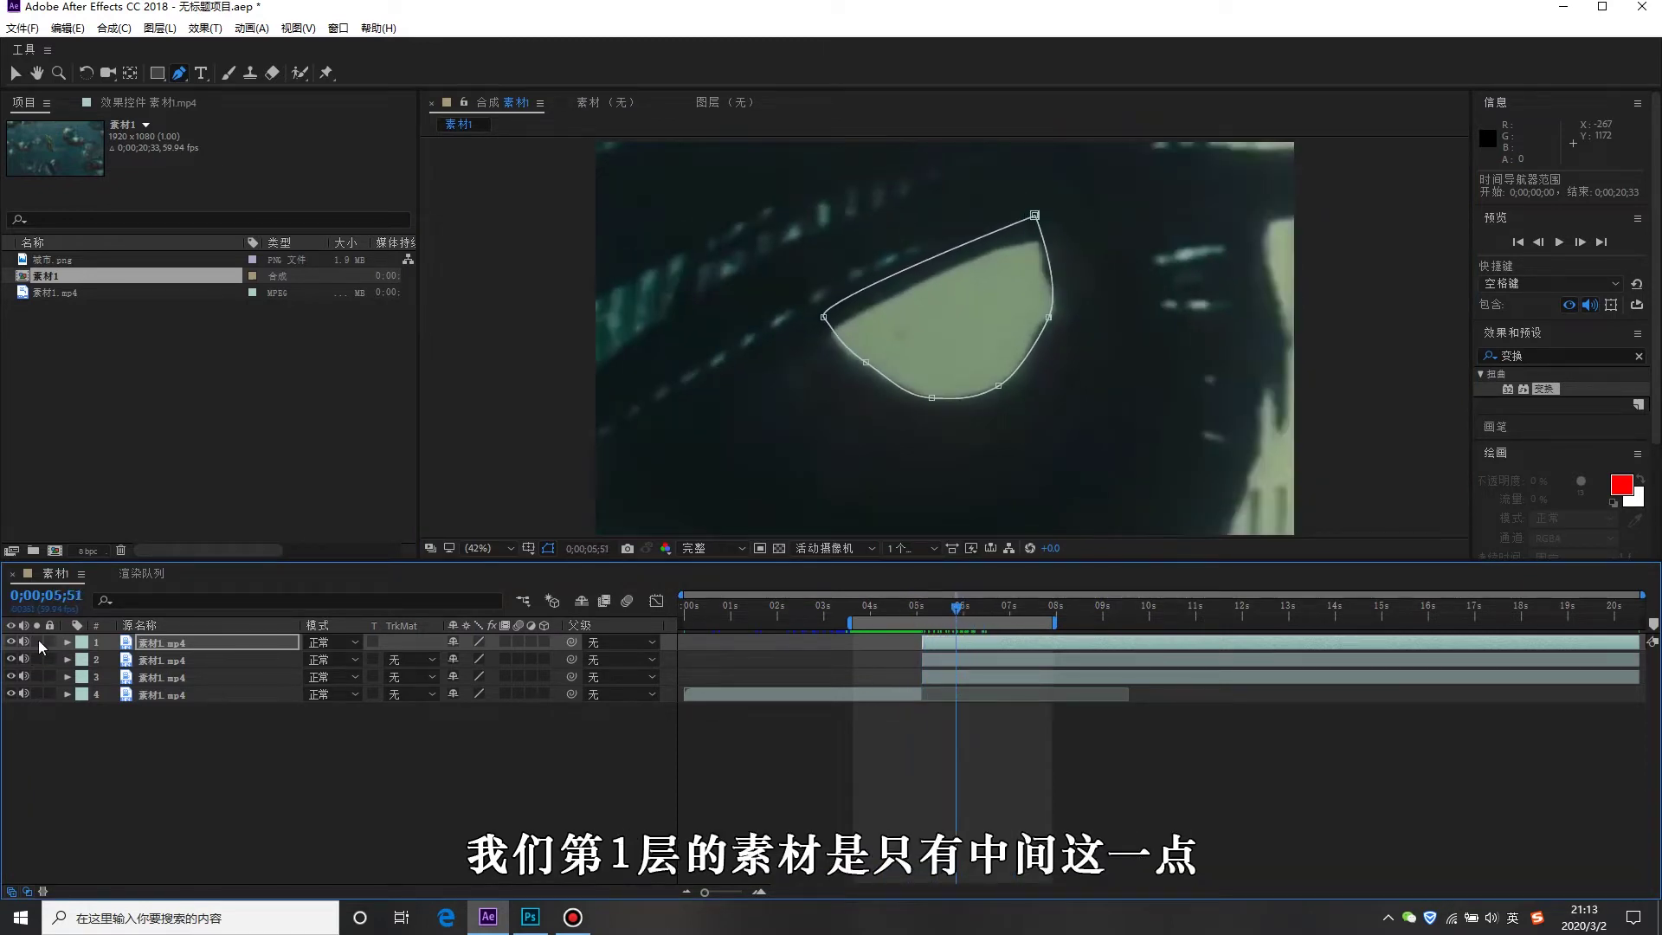
left_click(37, 643)
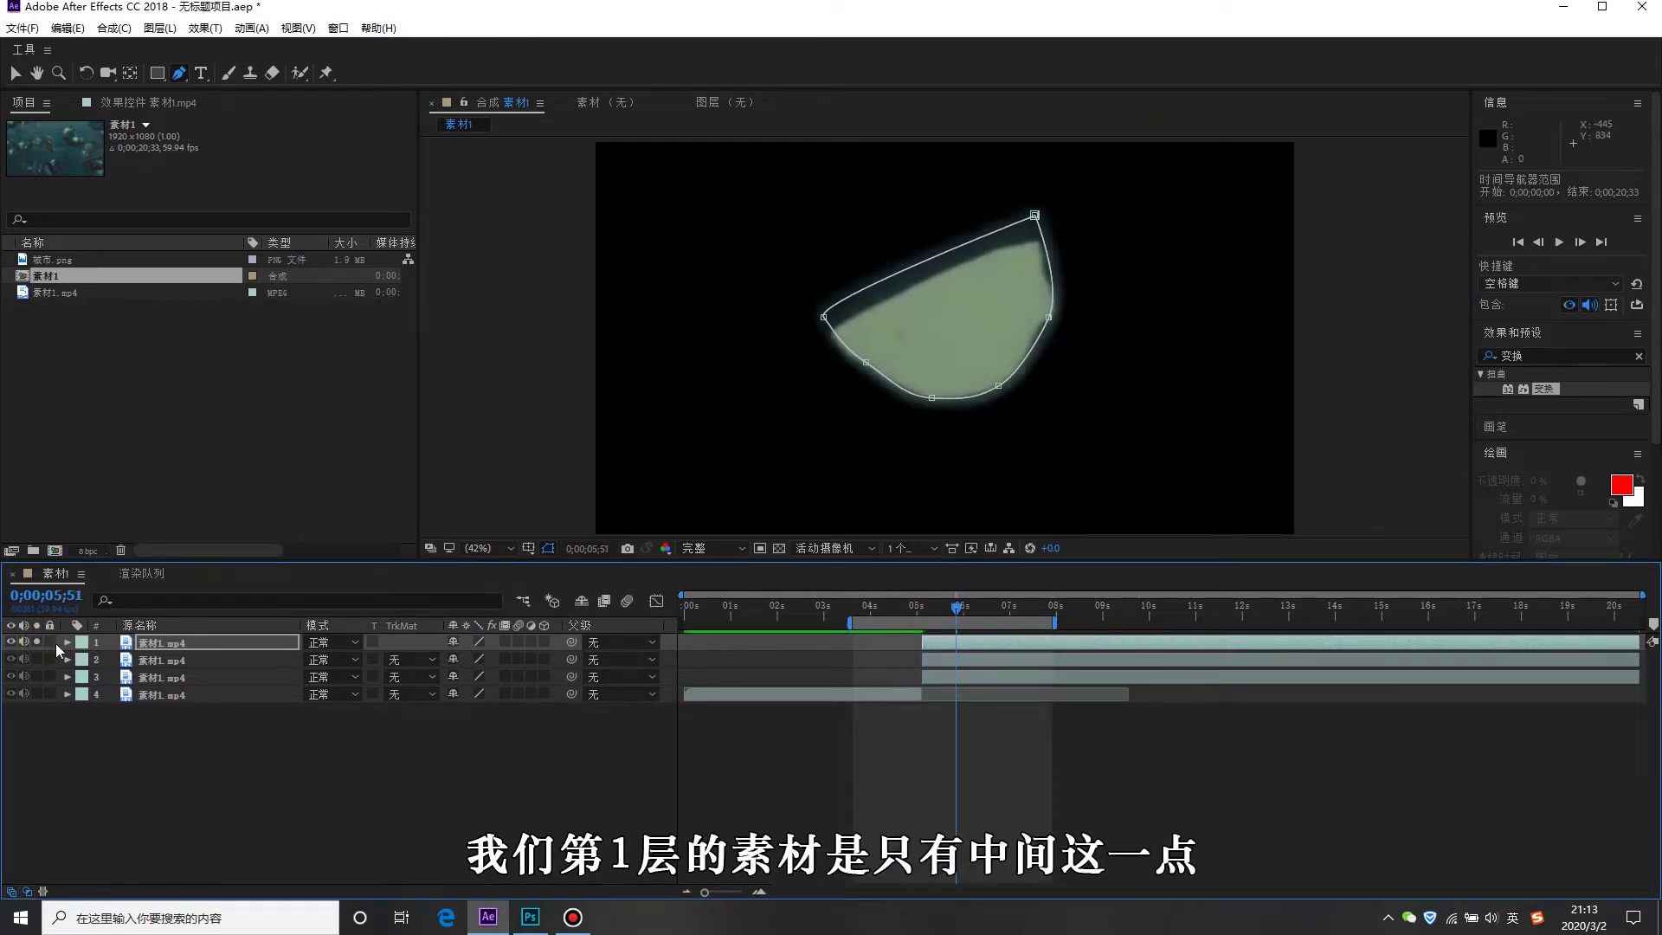
left_click(38, 658, "alt")
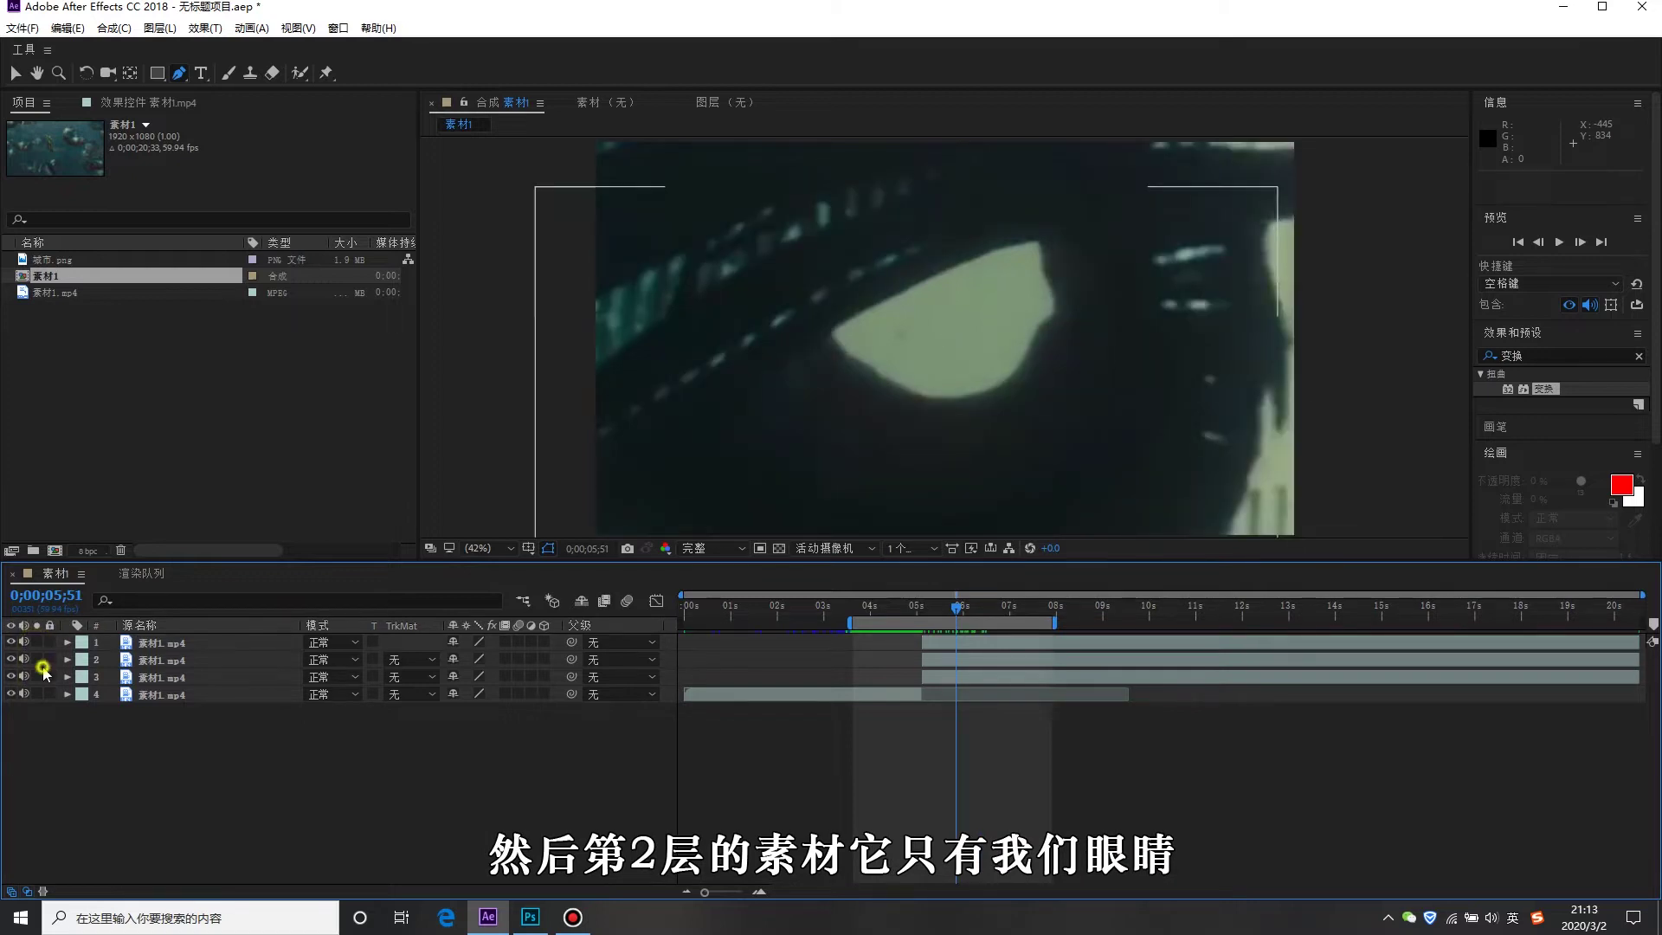
scroll(801, 427, "down", 1)
left_click(37, 676, "alt")
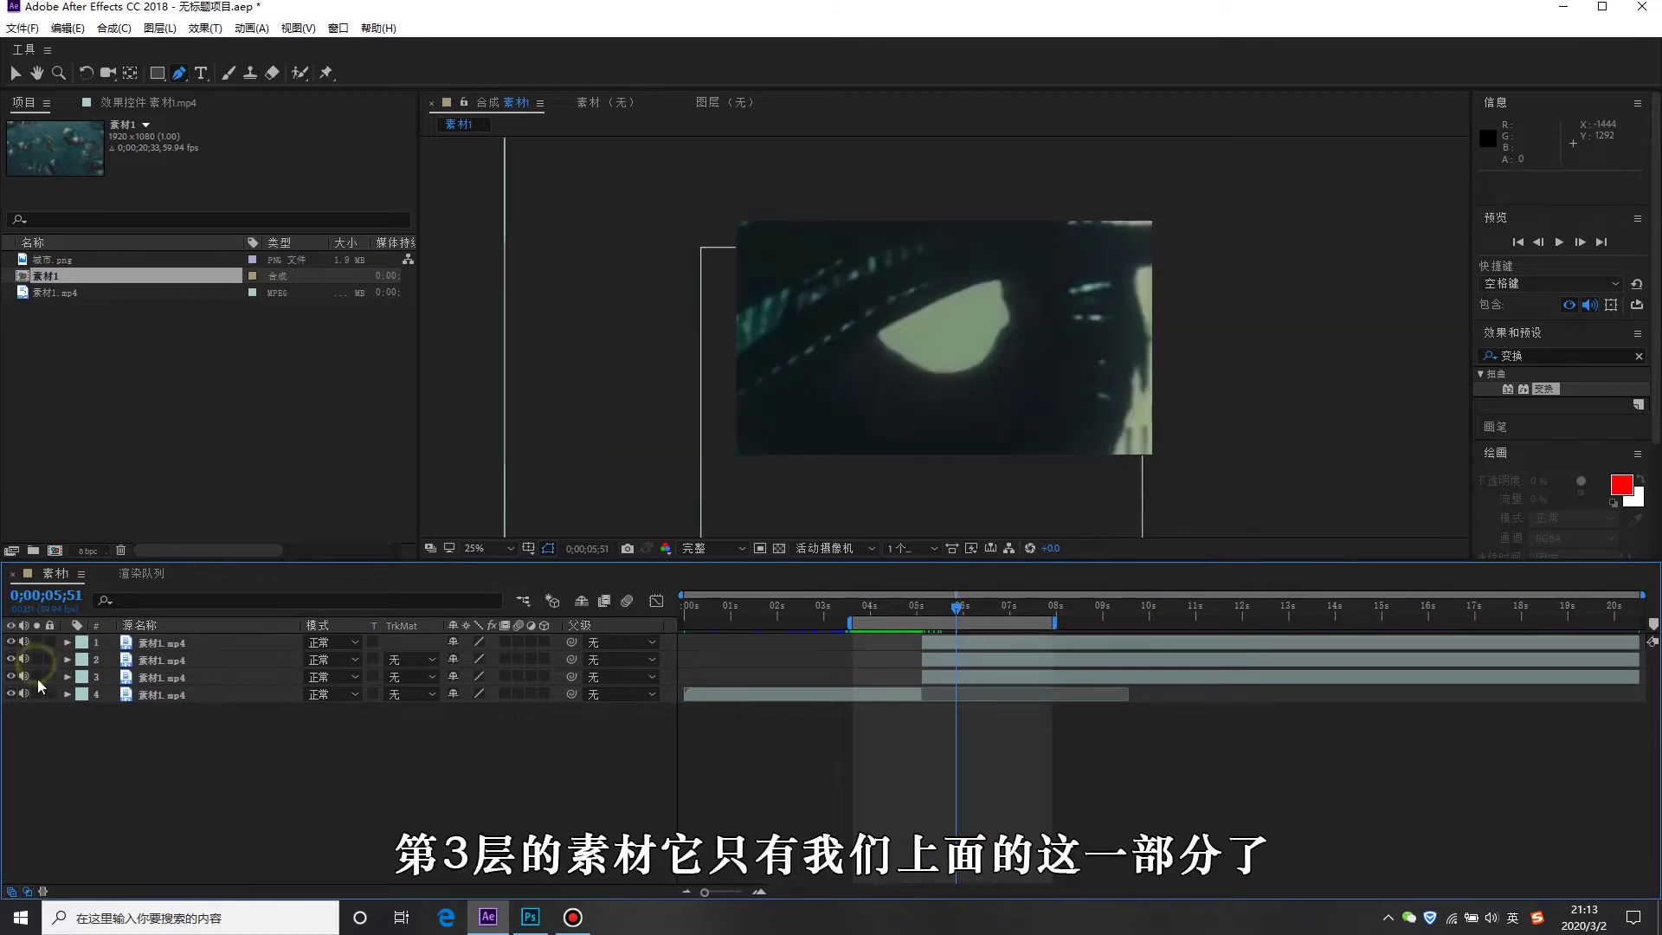
scroll(801, 427, "down", 1)
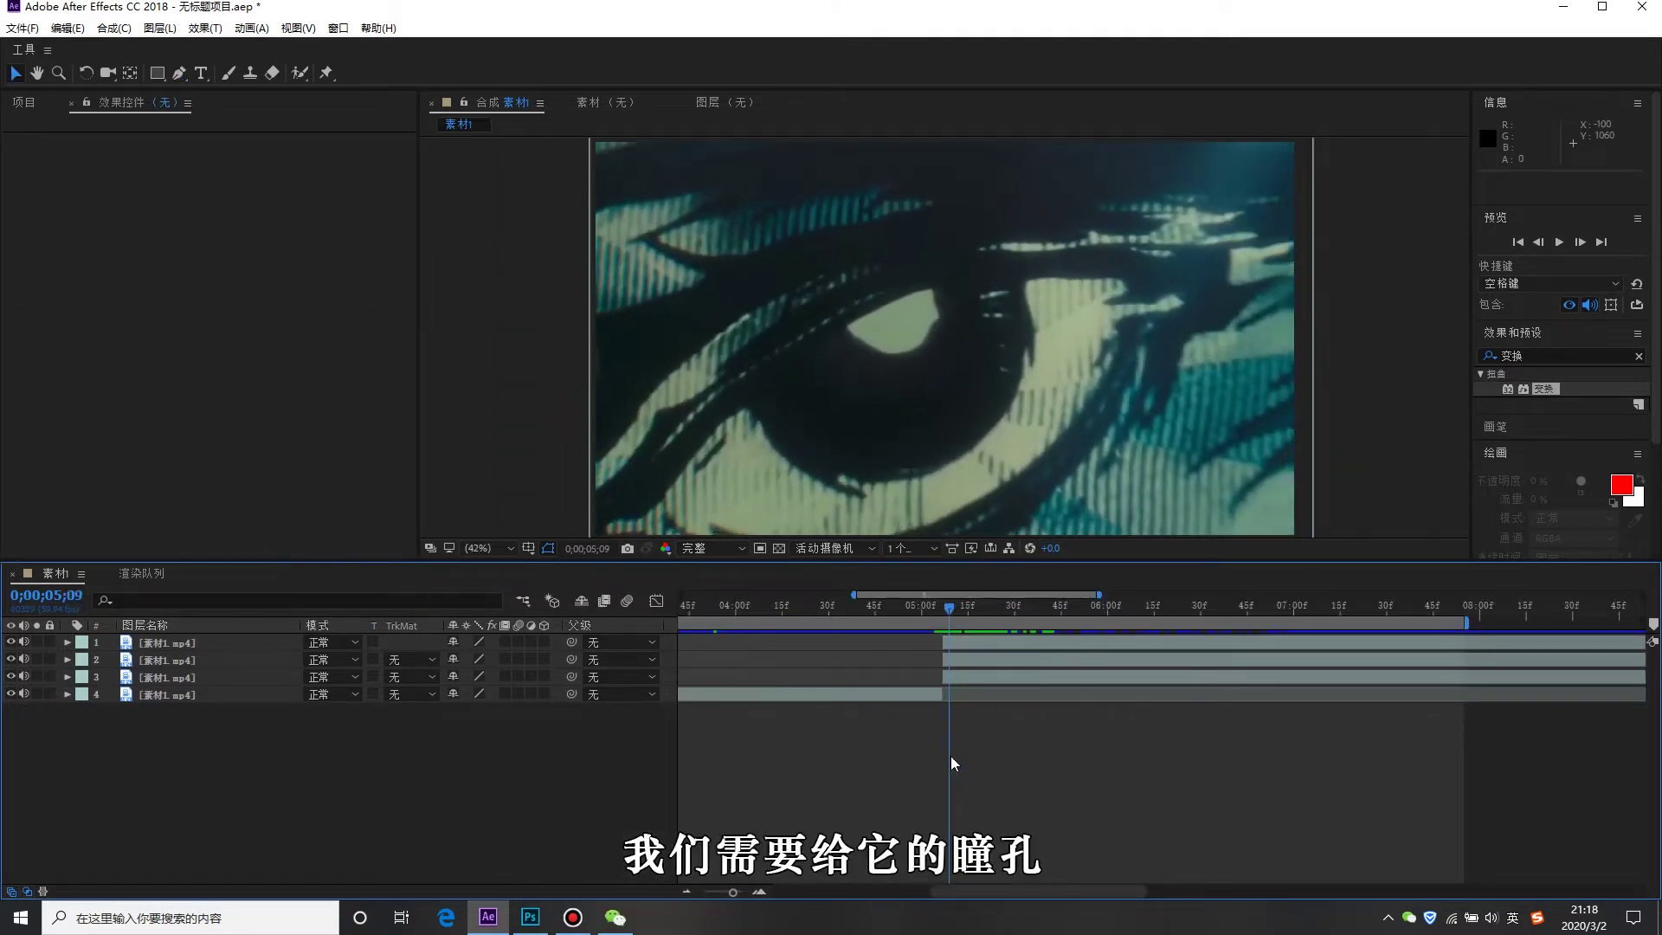
Toggle the top pupil layer's visibility to identify it, then deselect all layers.
left_click(15, 645)
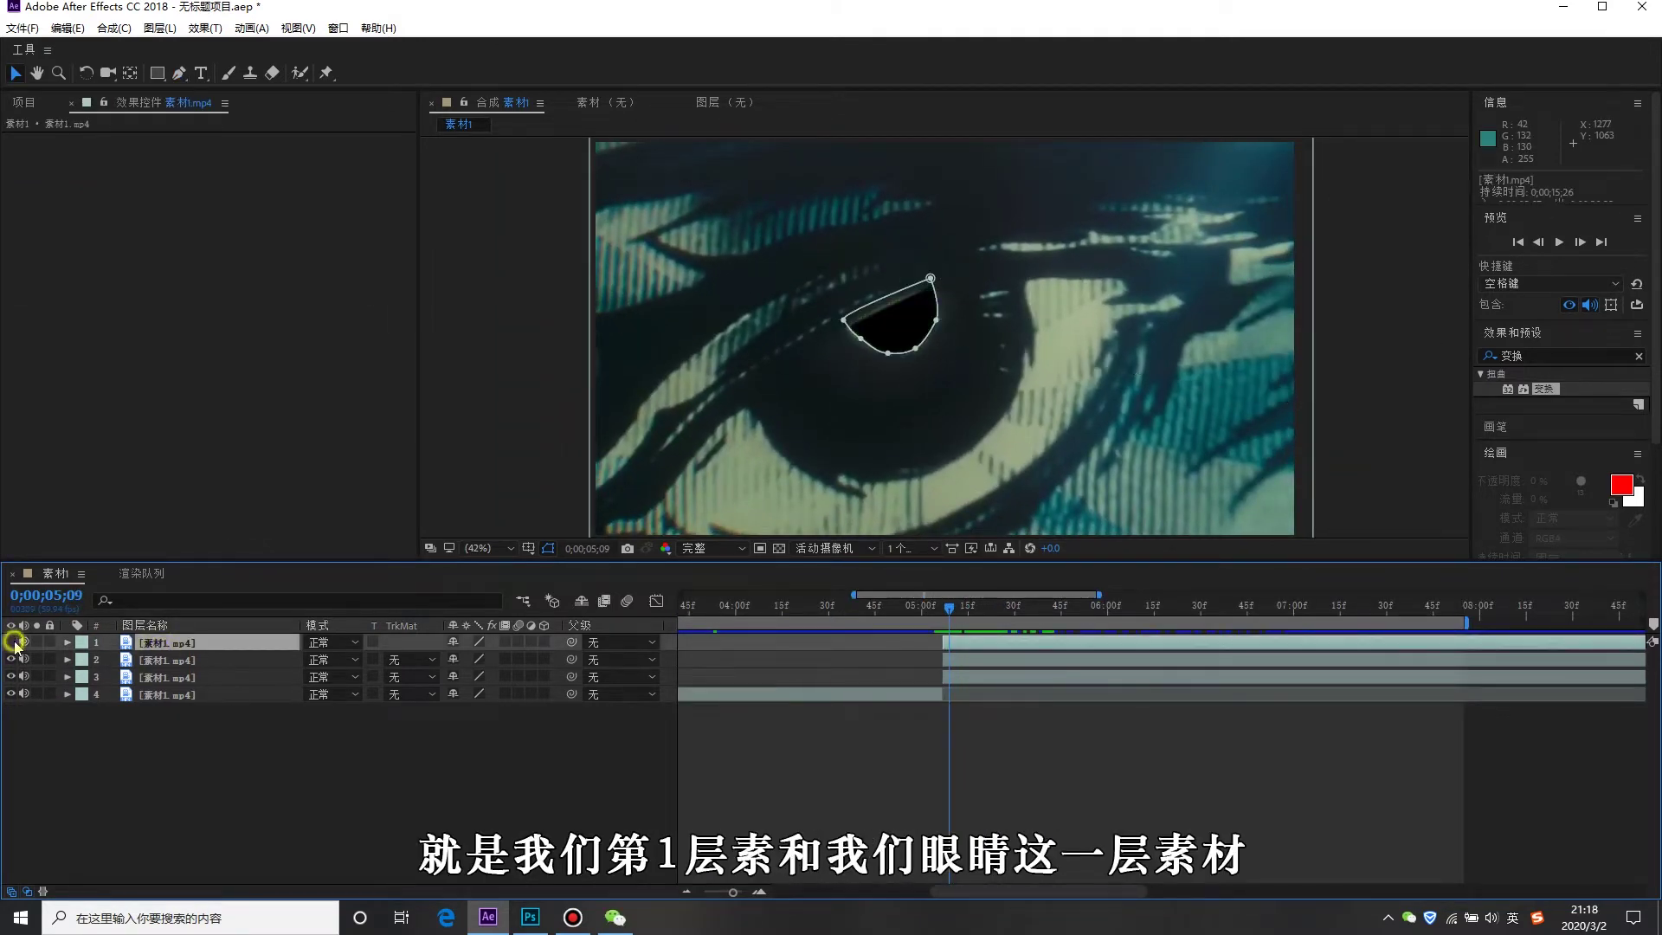
left_click(14, 645)
left_click(14, 645)
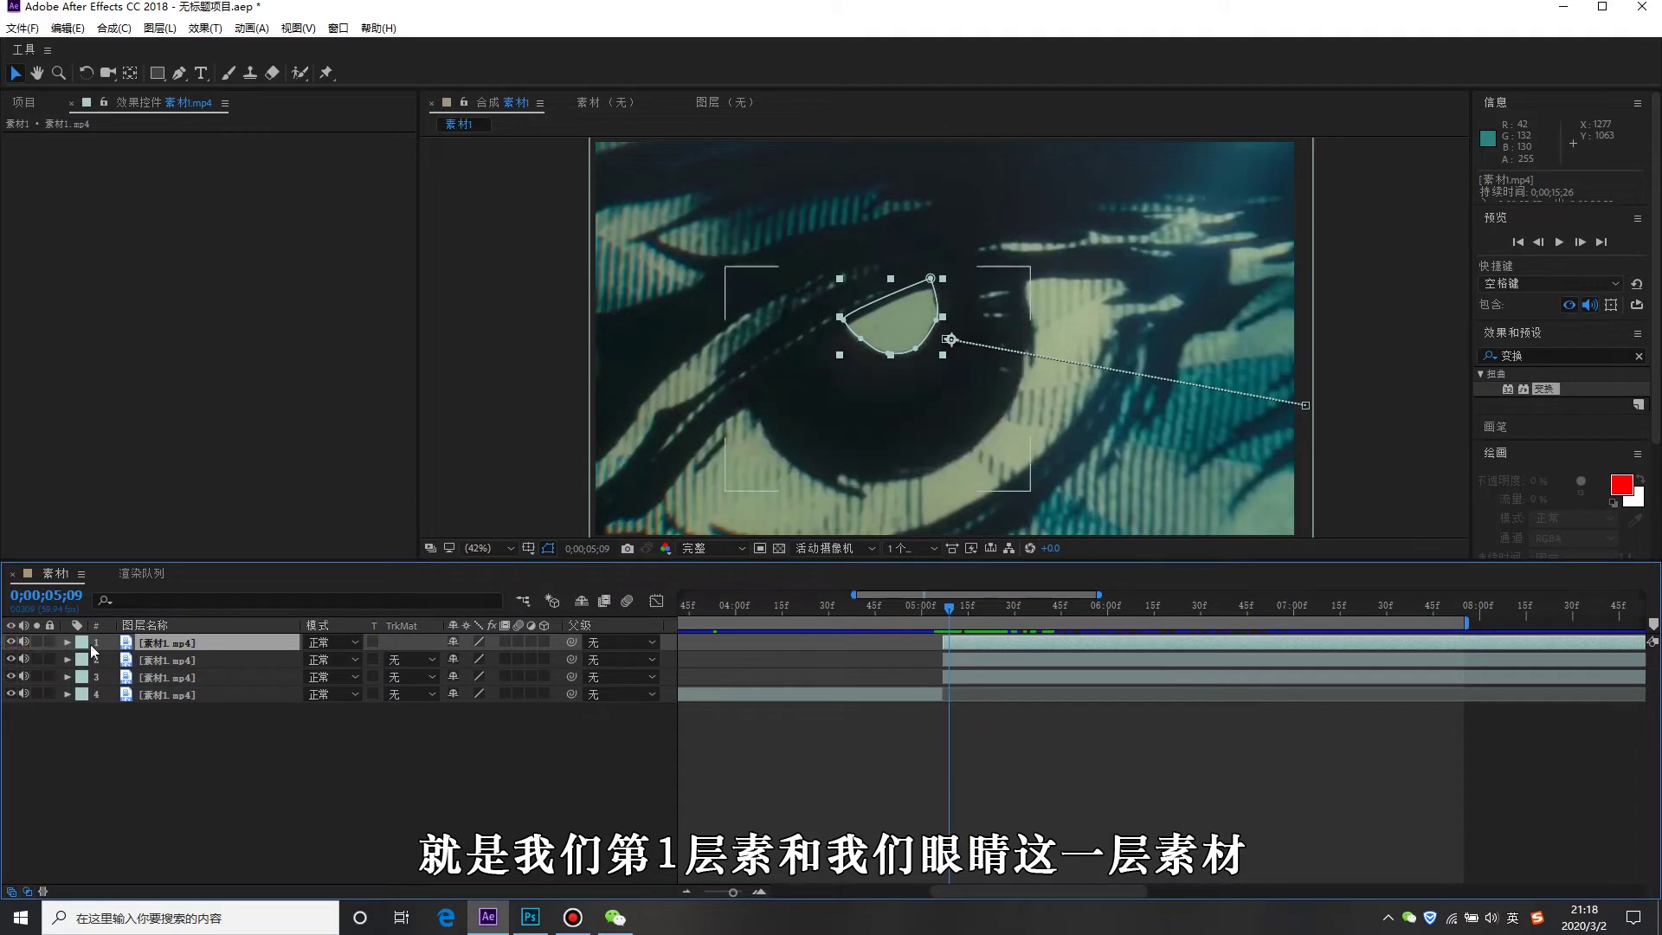
left_click(982, 745)
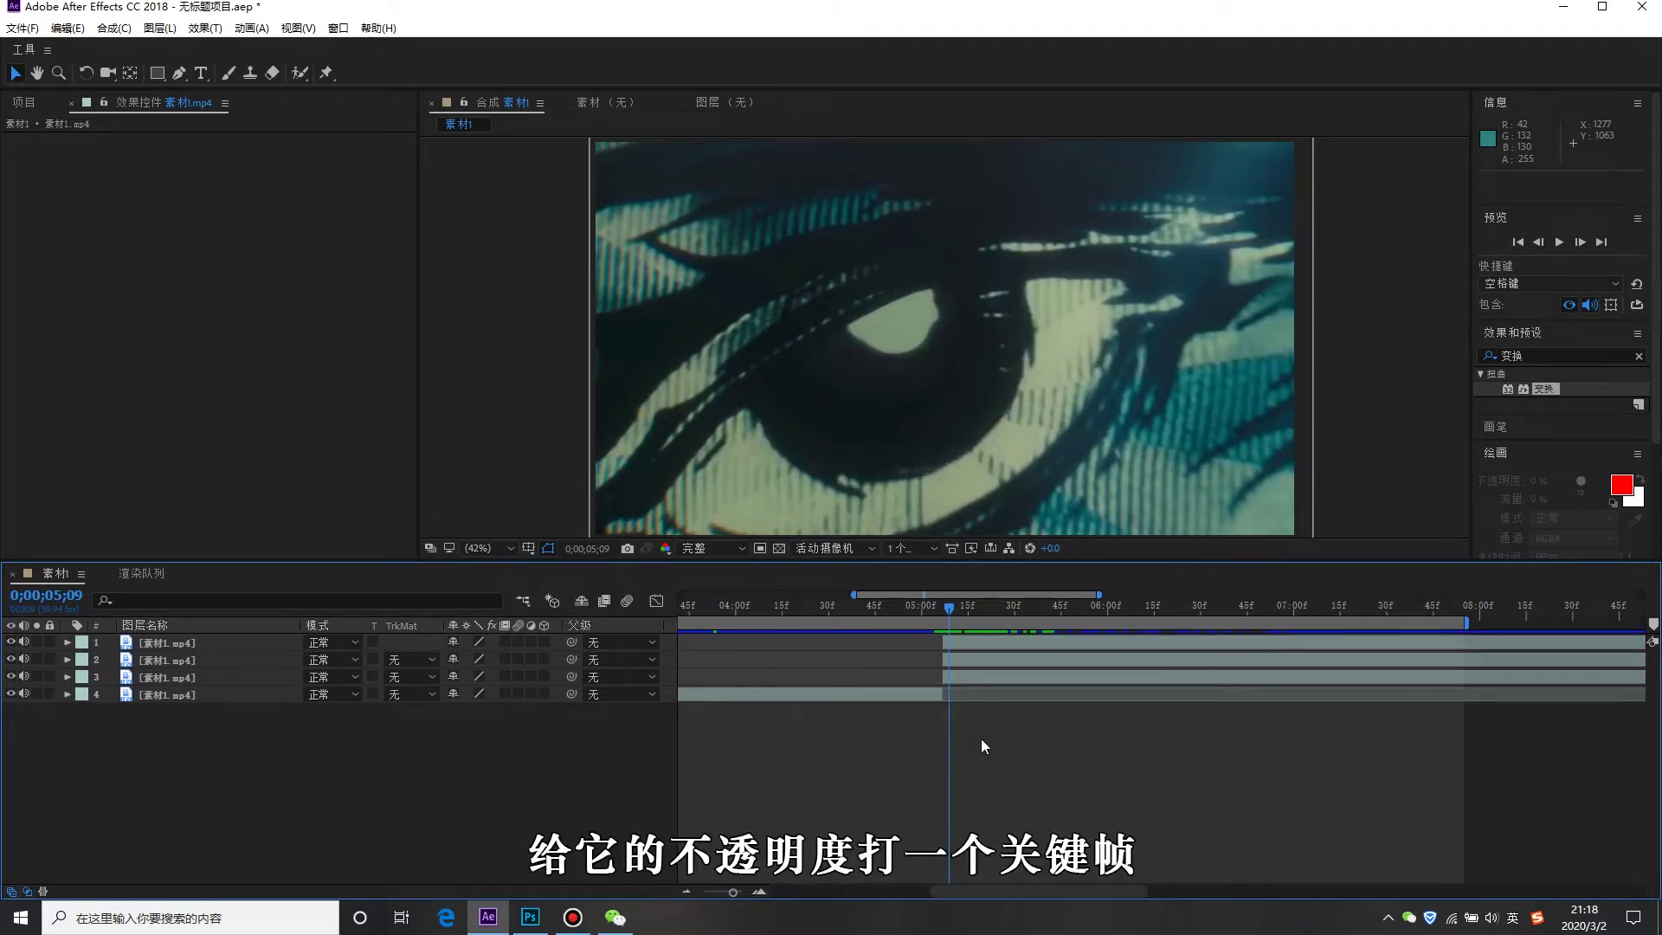
Solo the pupil layer and set a 100% Opacity keyframe at 0;00;05;07.
scroll(800, 648, "up", 3)
left_click(829, 606)
left_click(169, 645)
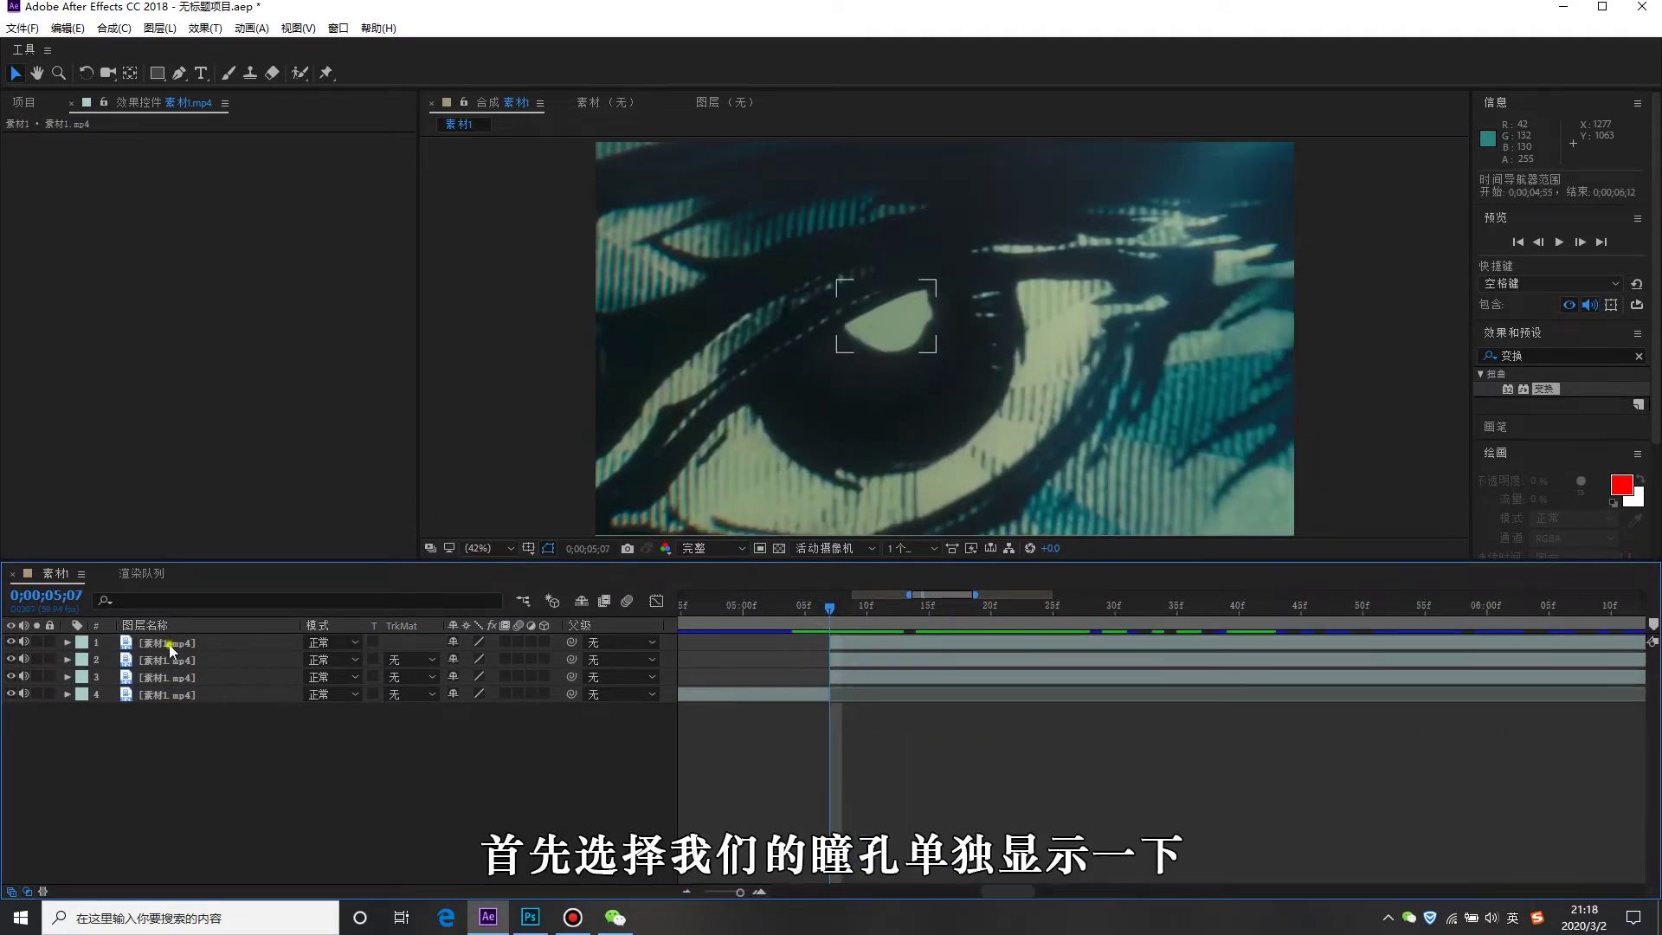
left_click(36, 642)
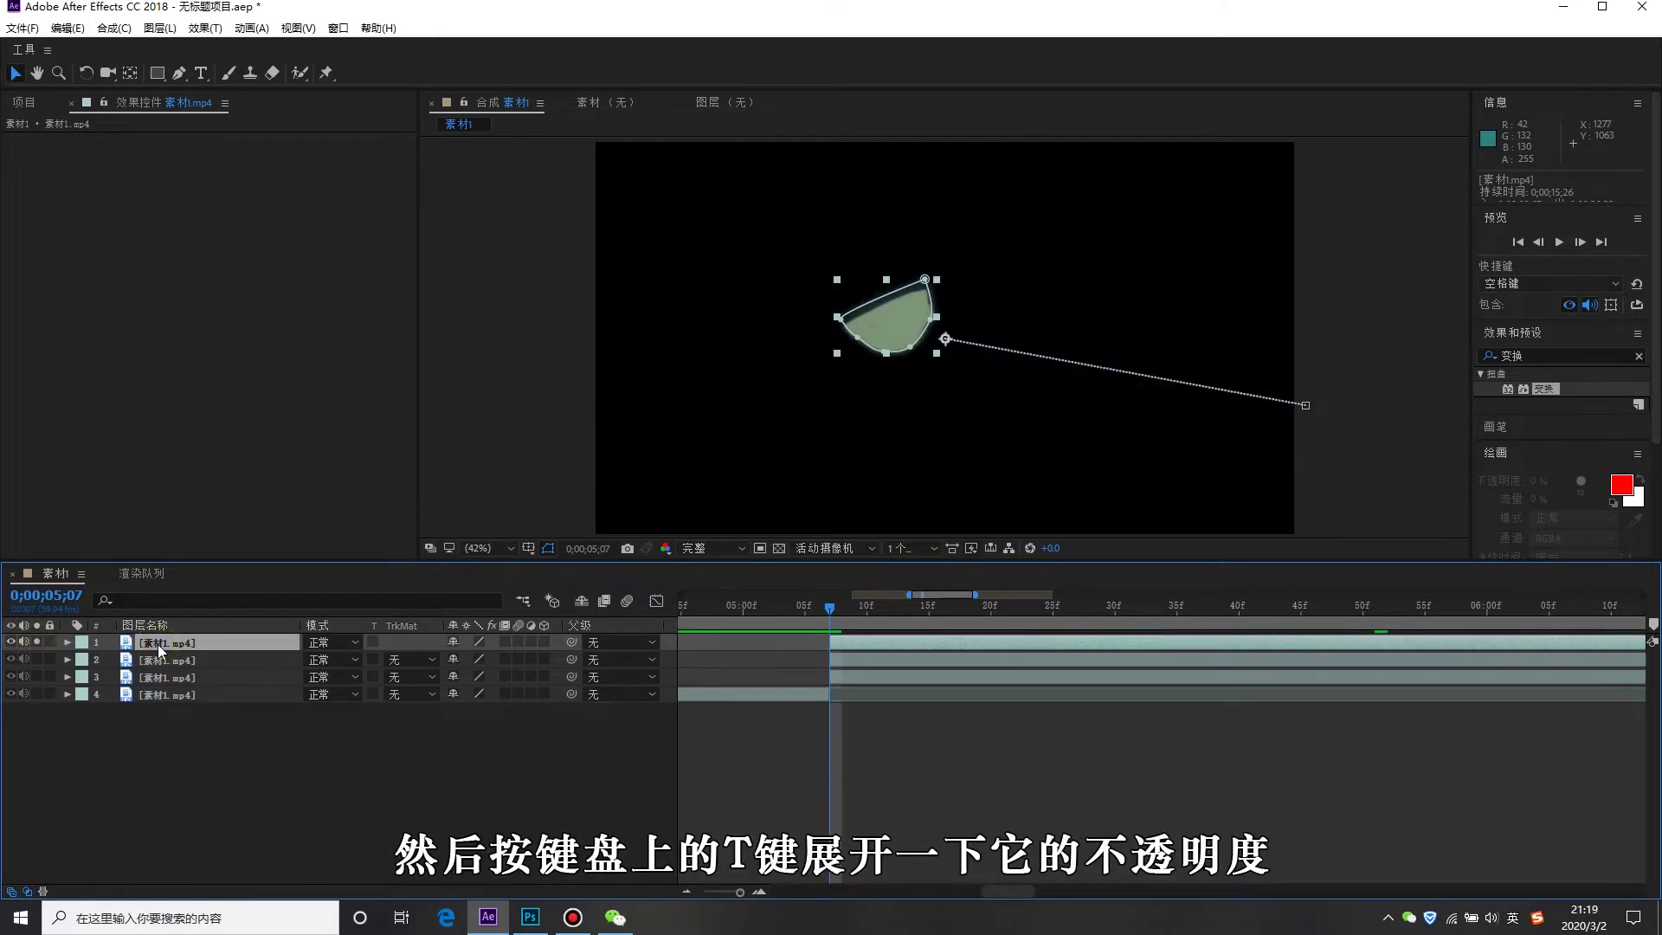
key("t")
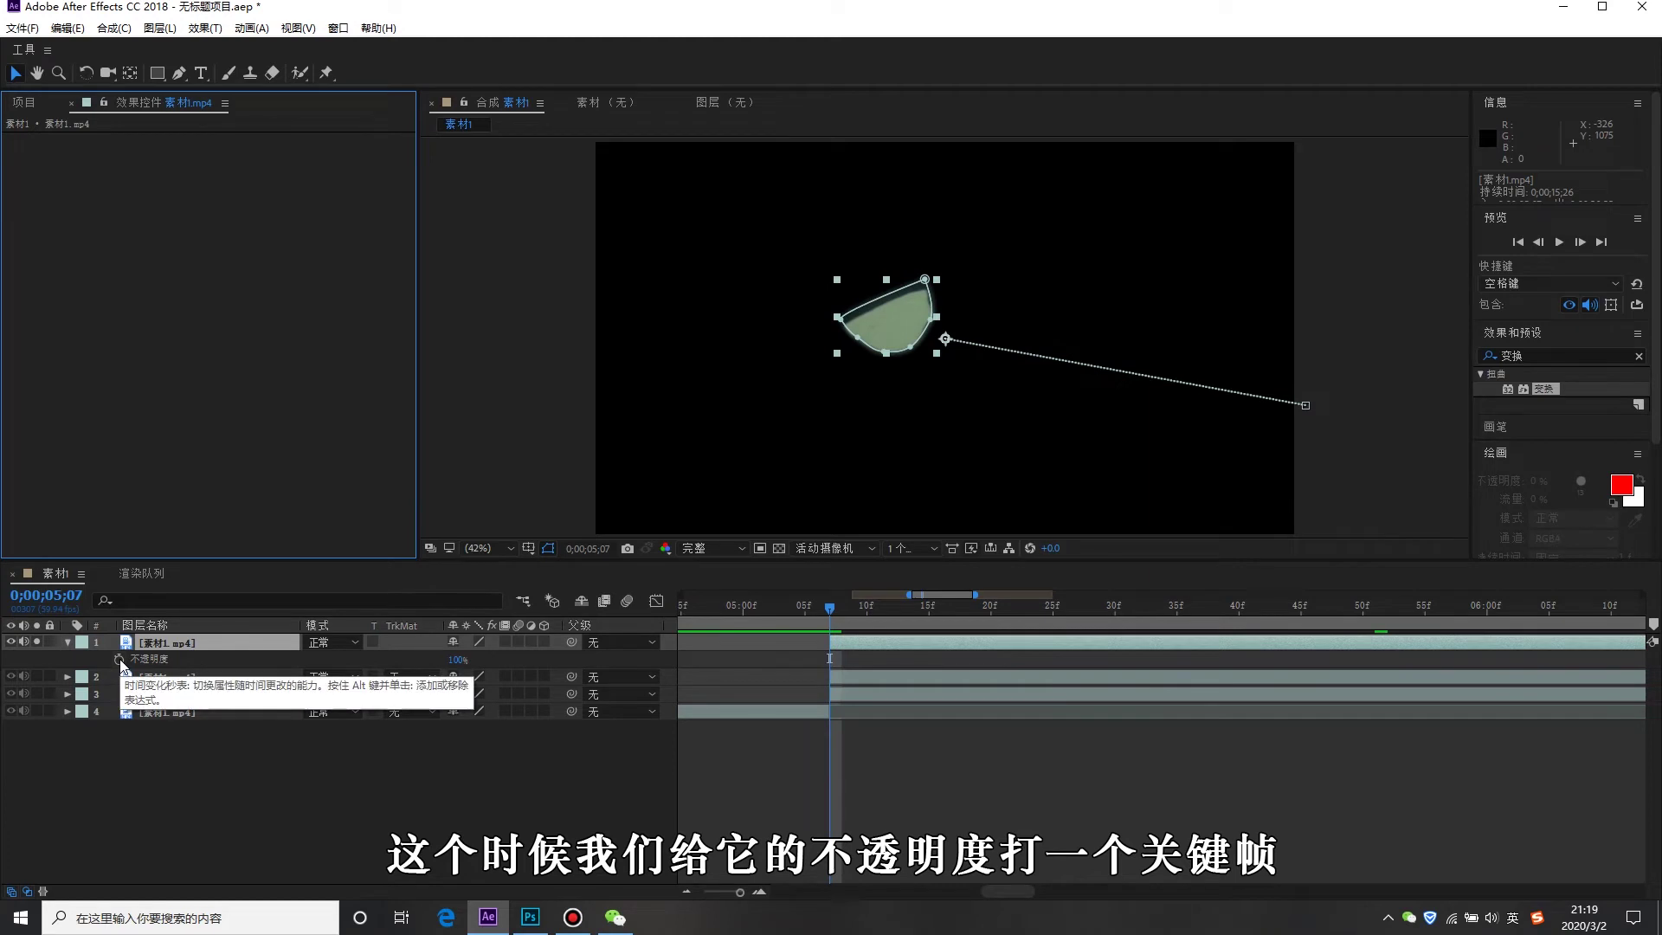
left_click(120, 660)
Lower the pupil layer's Opacity to 0% at about 0;00;05;42.
key("semicolon")
left_click_drag(928, 607, 957, 614)
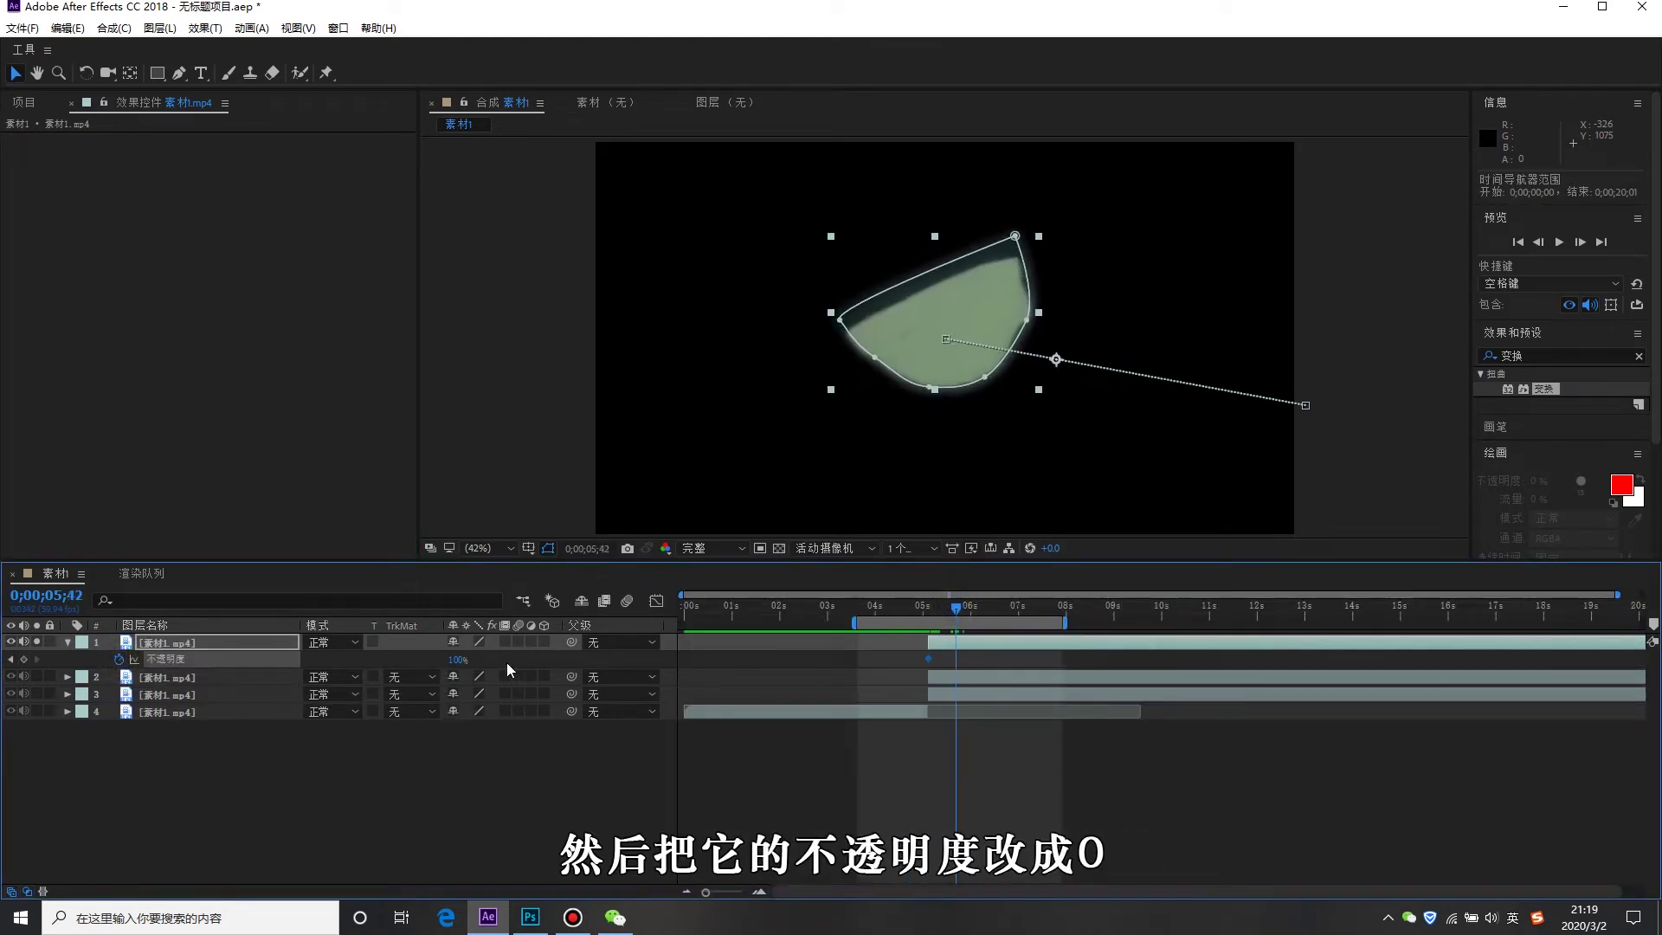
left_click_drag(461, 665, 351, 664)
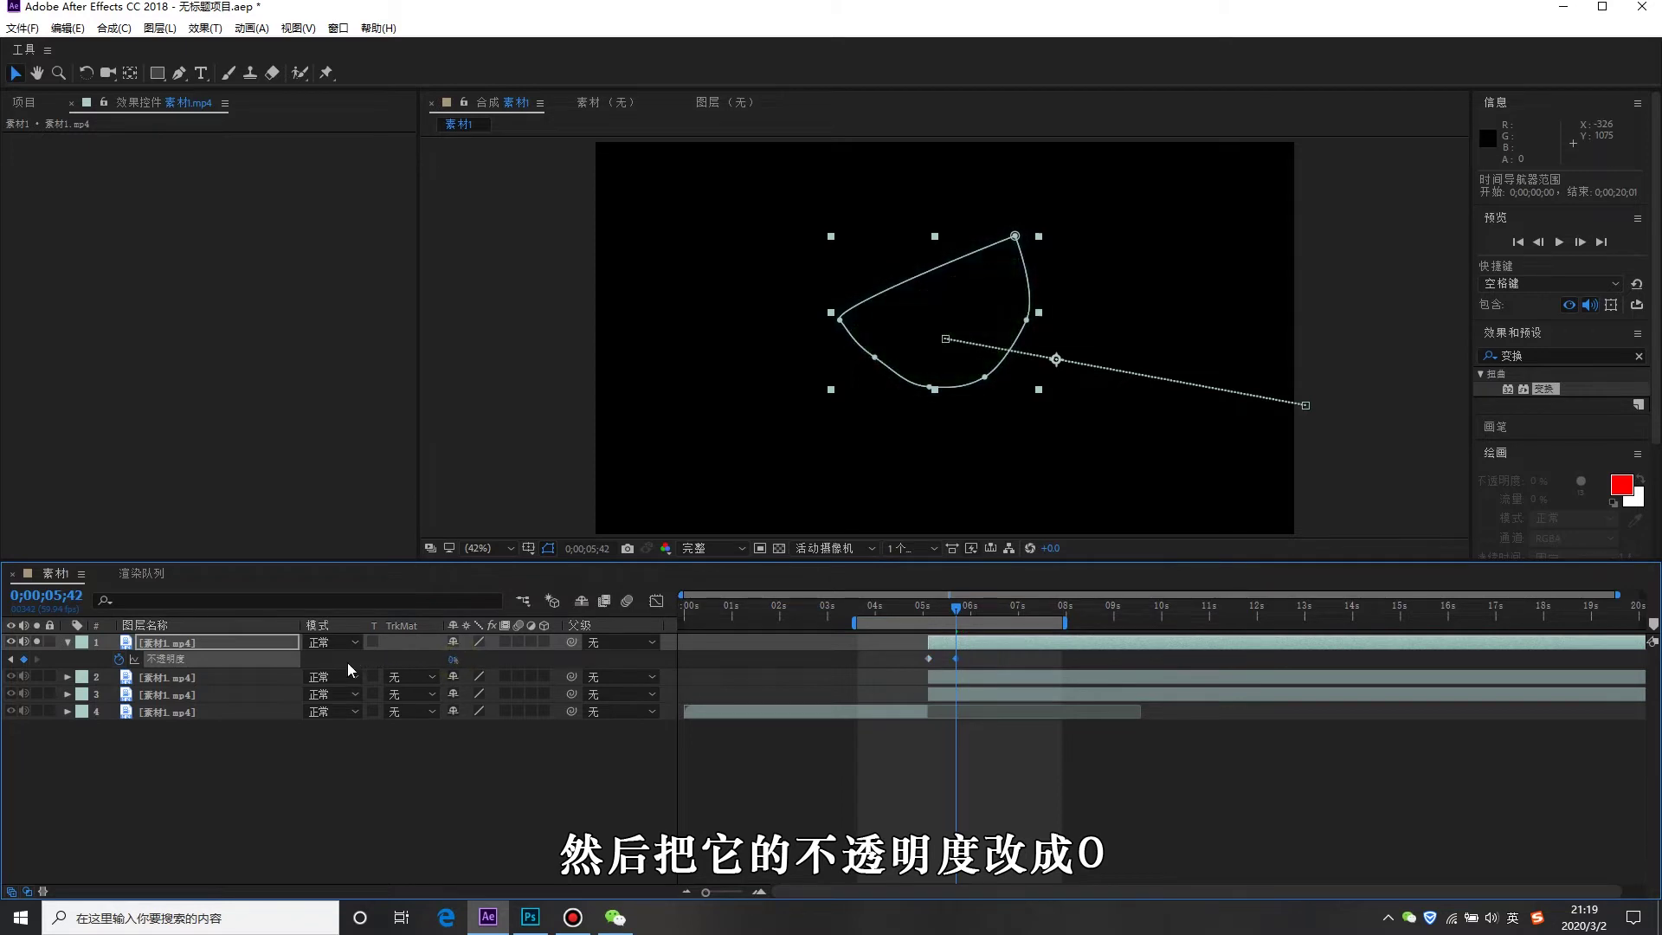
left_click(173, 677)
left_click(37, 678)
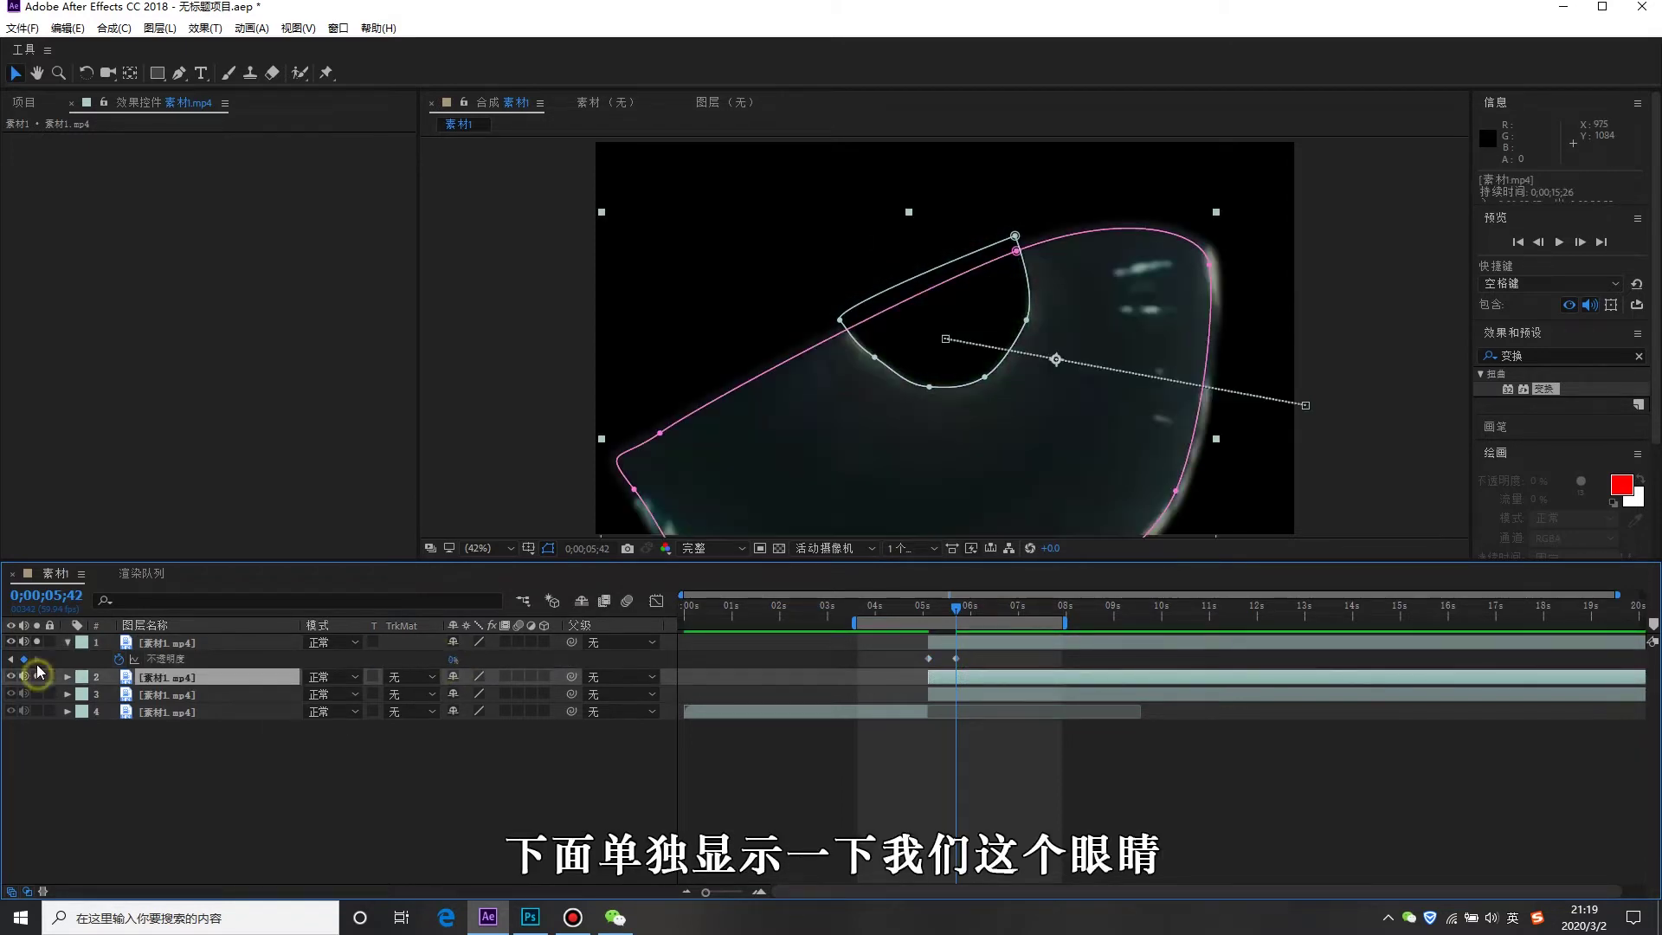
Keyframe the eye layer's Opacity at 100%, then drop it to 0% around 0;00;06;58.
key("t")
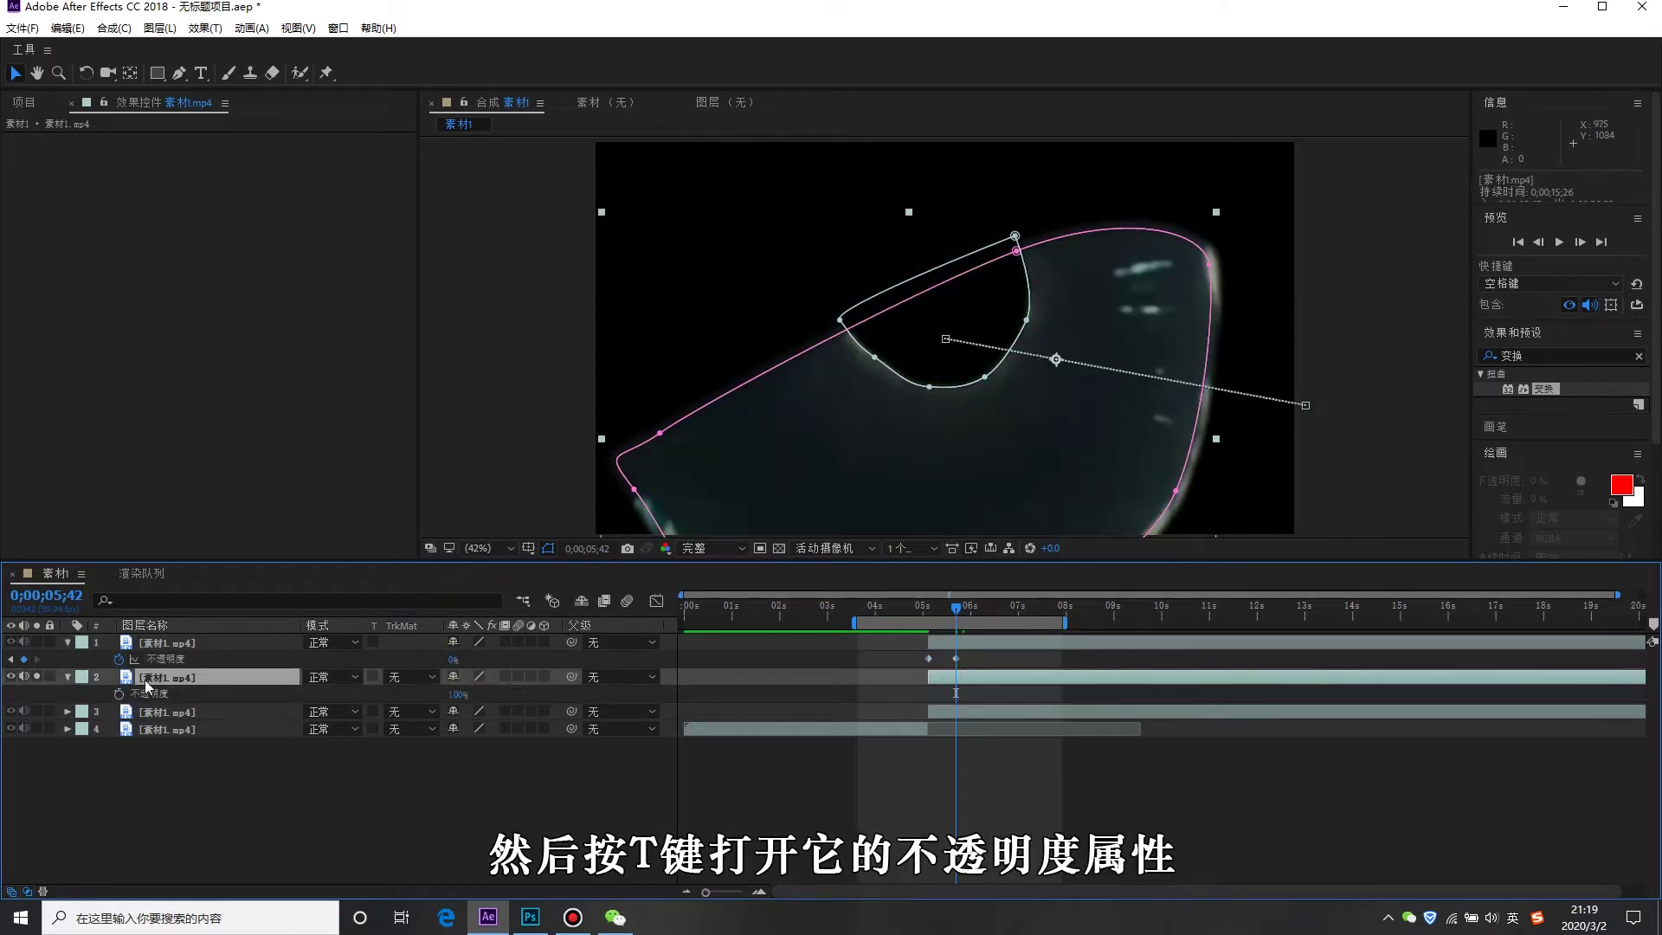
left_click(119, 694)
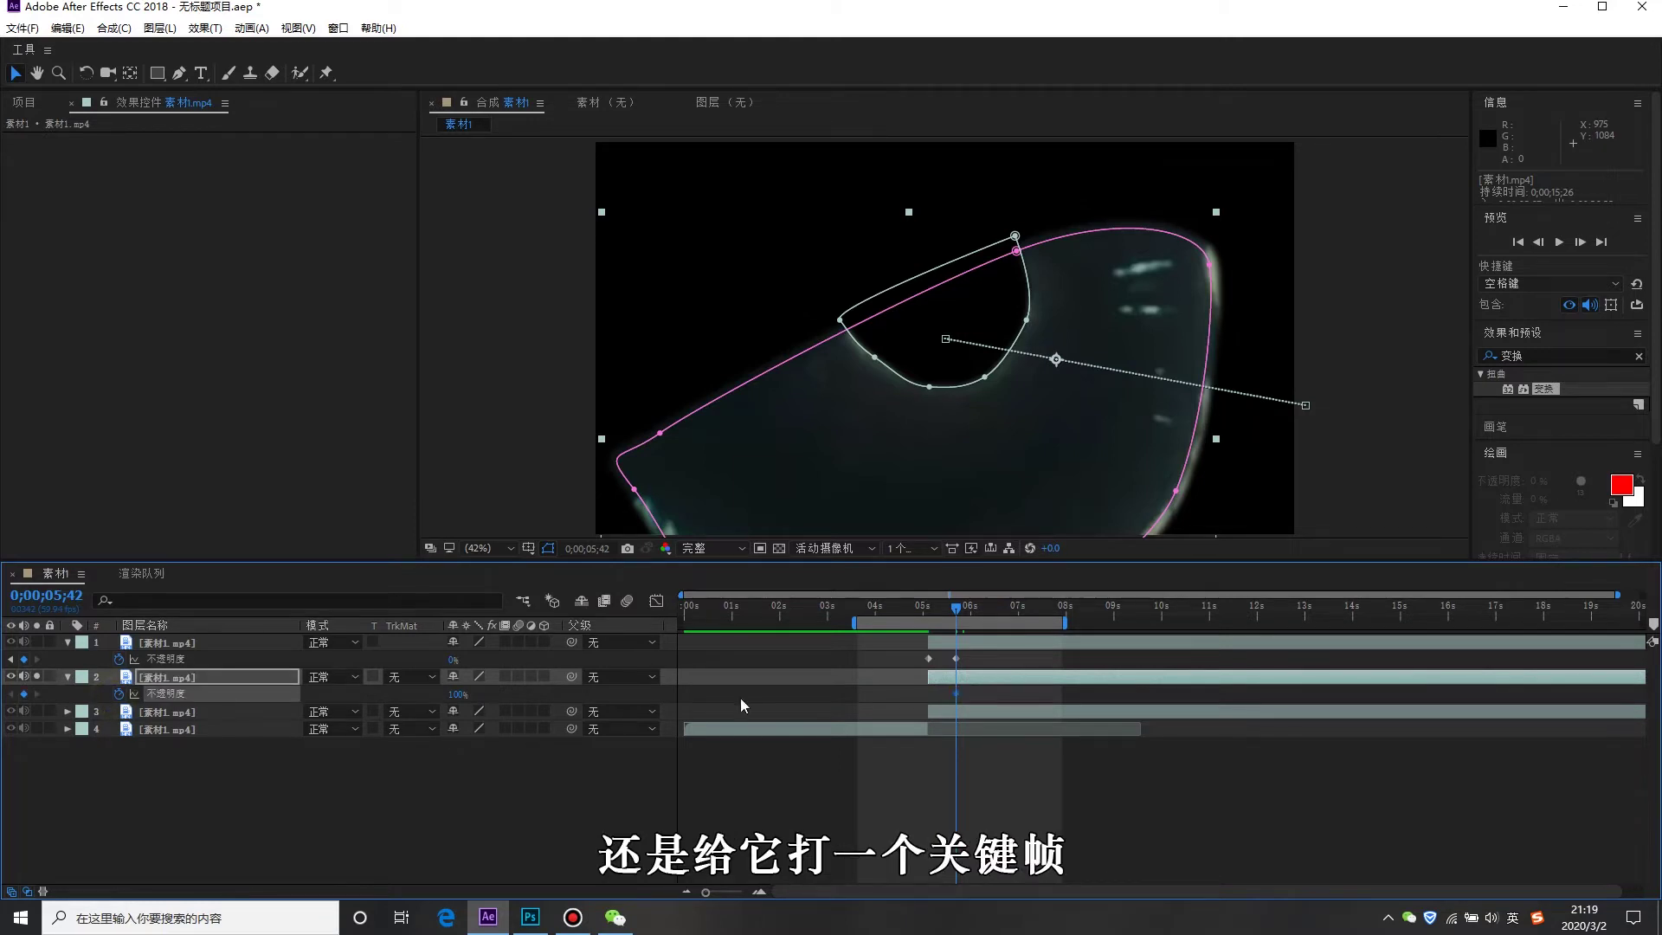
mouse_move(956, 608)
left_mouse_down()
mouse_move(1005, 610)
mouse_move(1018, 635)
left_mouse_up()
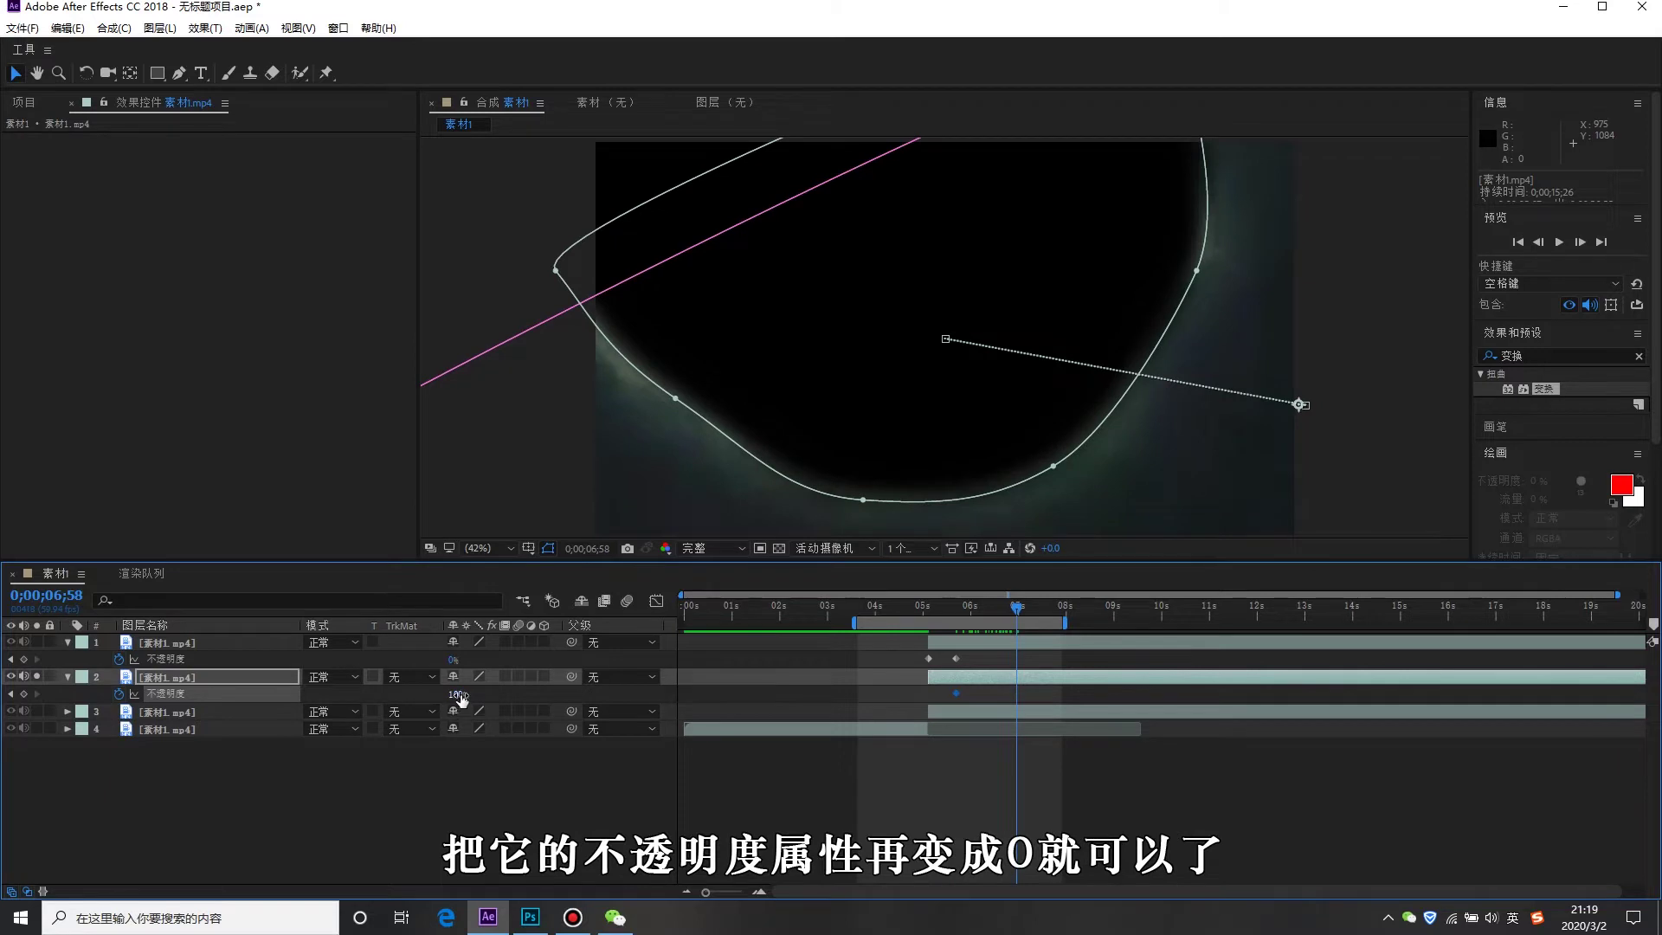
left_click_drag(459, 695, 349, 699)
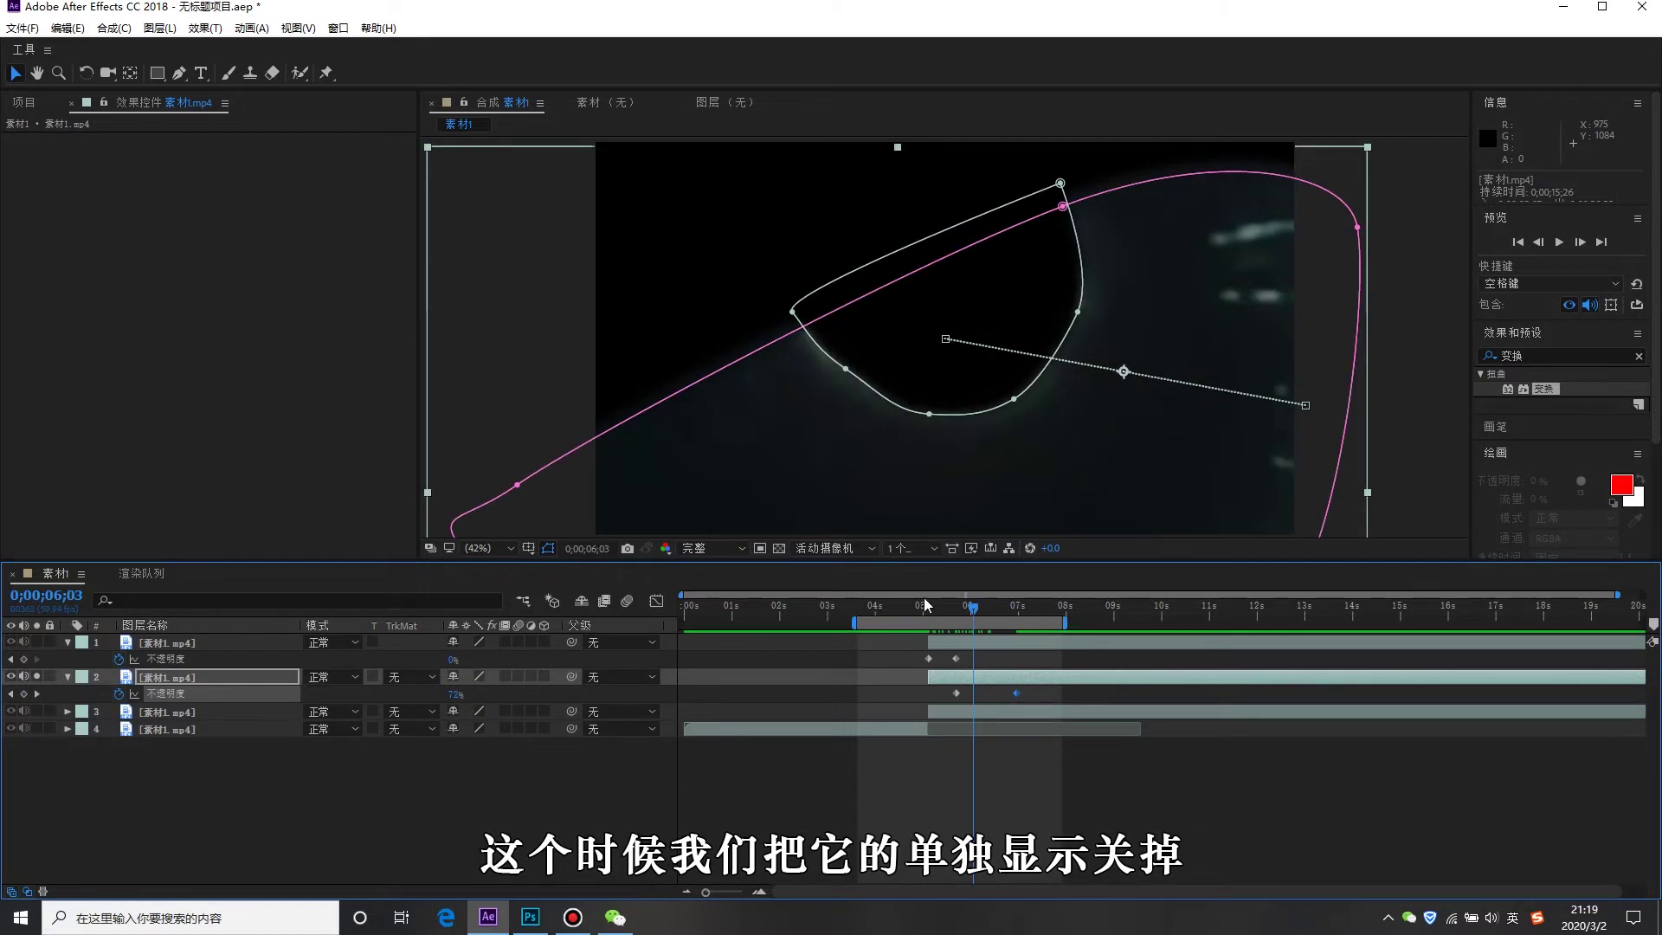
Unsolo the eye layer and scrub around the sixth second to preview its fade.
left_click(924, 604)
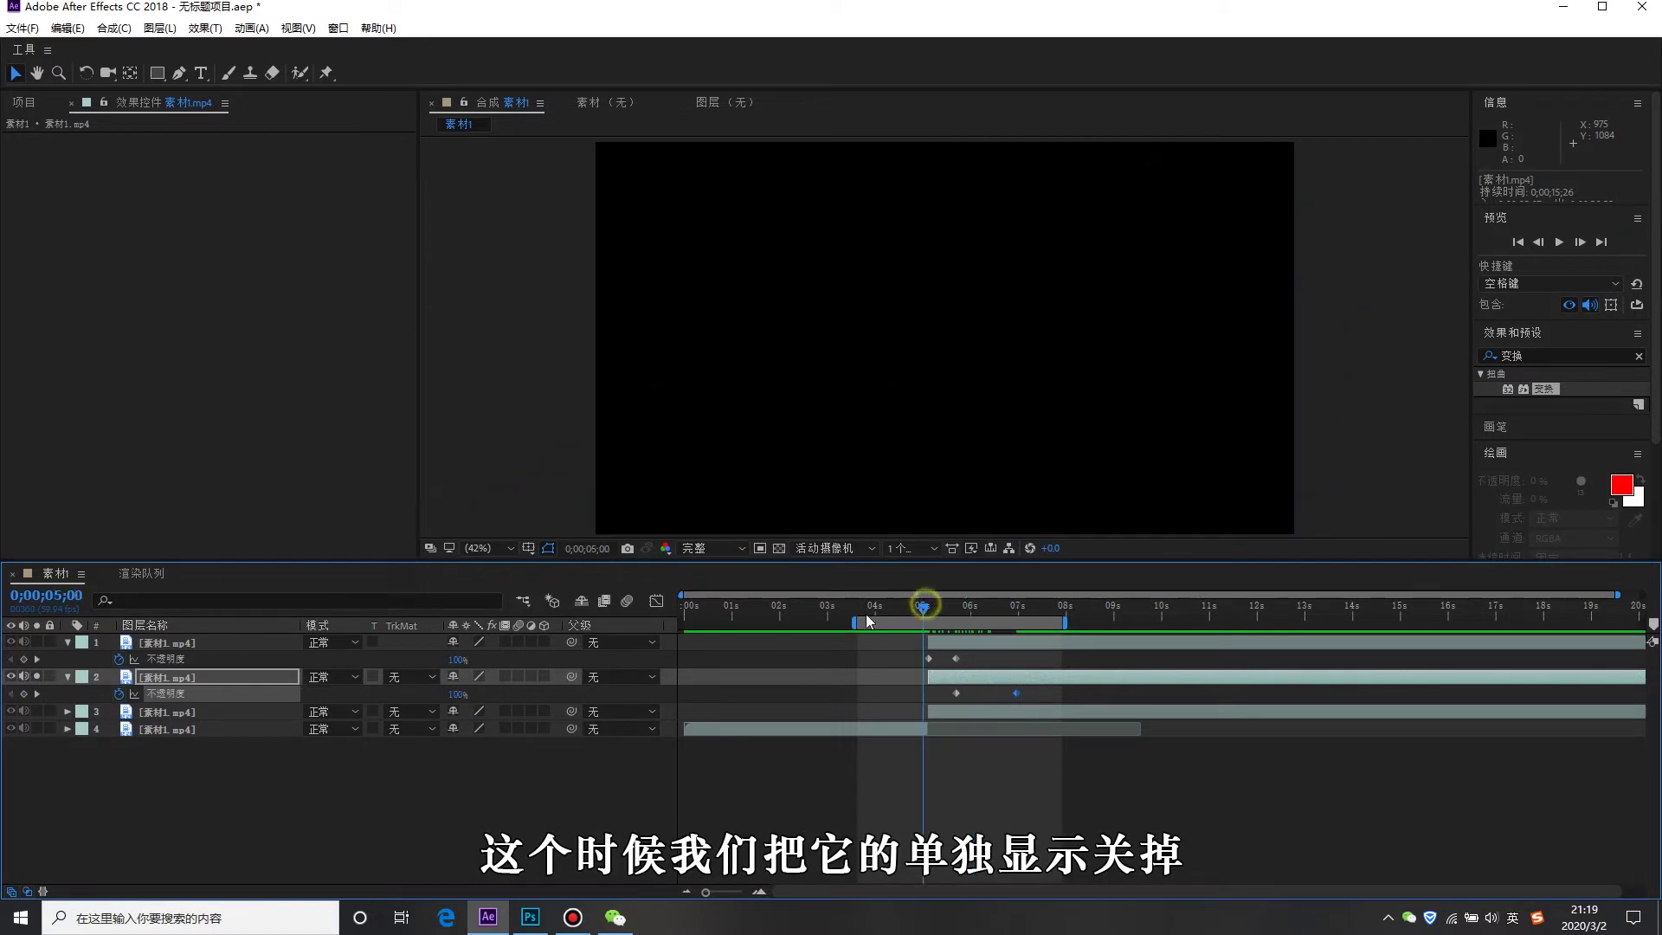
left_click(37, 676)
left_click(1008, 737)
mouse_move(880, 606)
left_mouse_down()
mouse_move(880, 651)
mouse_move(972, 755)
left_mouse_up()
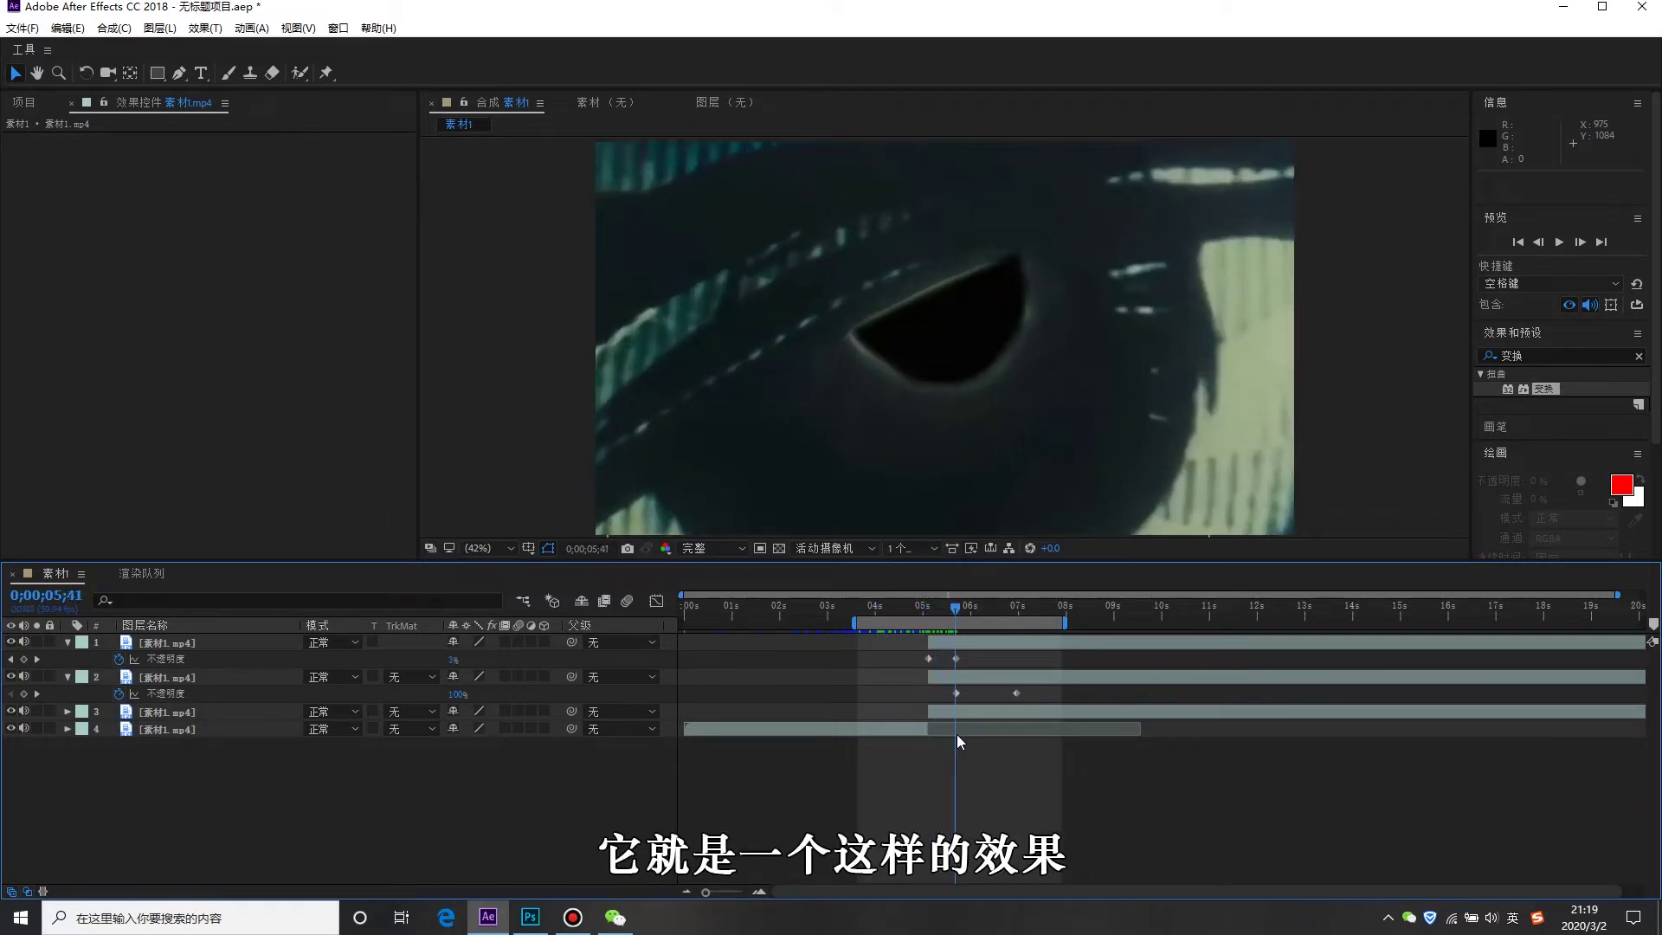
left_click_drag(972, 755, 954, 762)
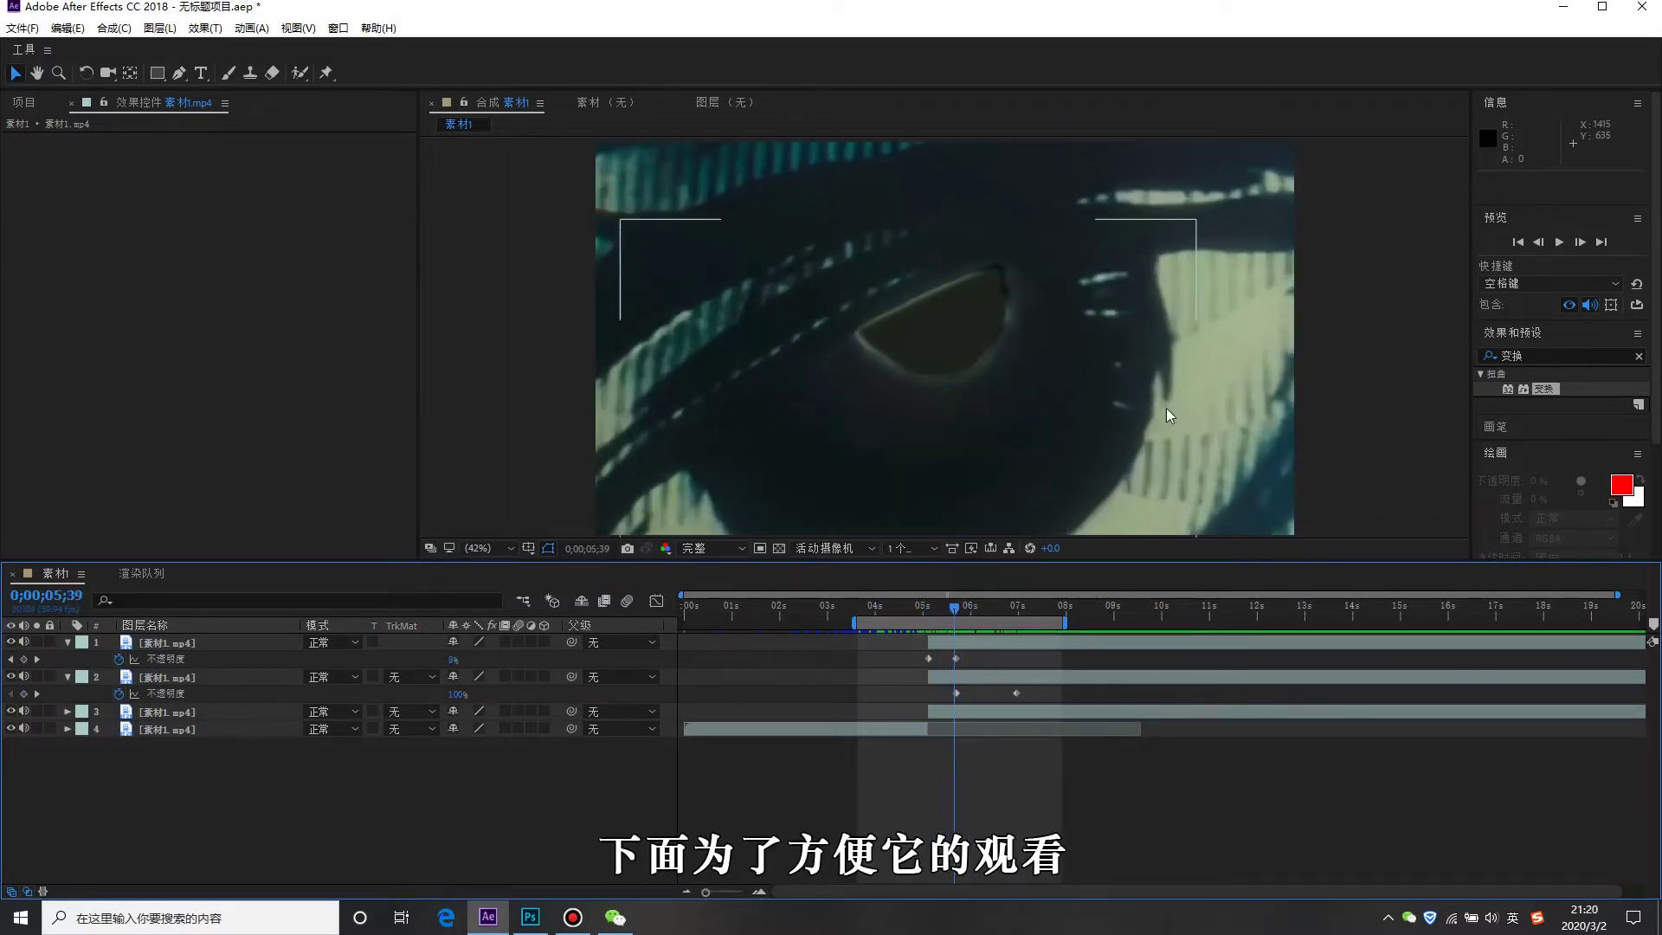
Select the city image 城市.png in the Project panel.
left_click(24, 102)
double_click(314, 398)
left_click(143, 265)
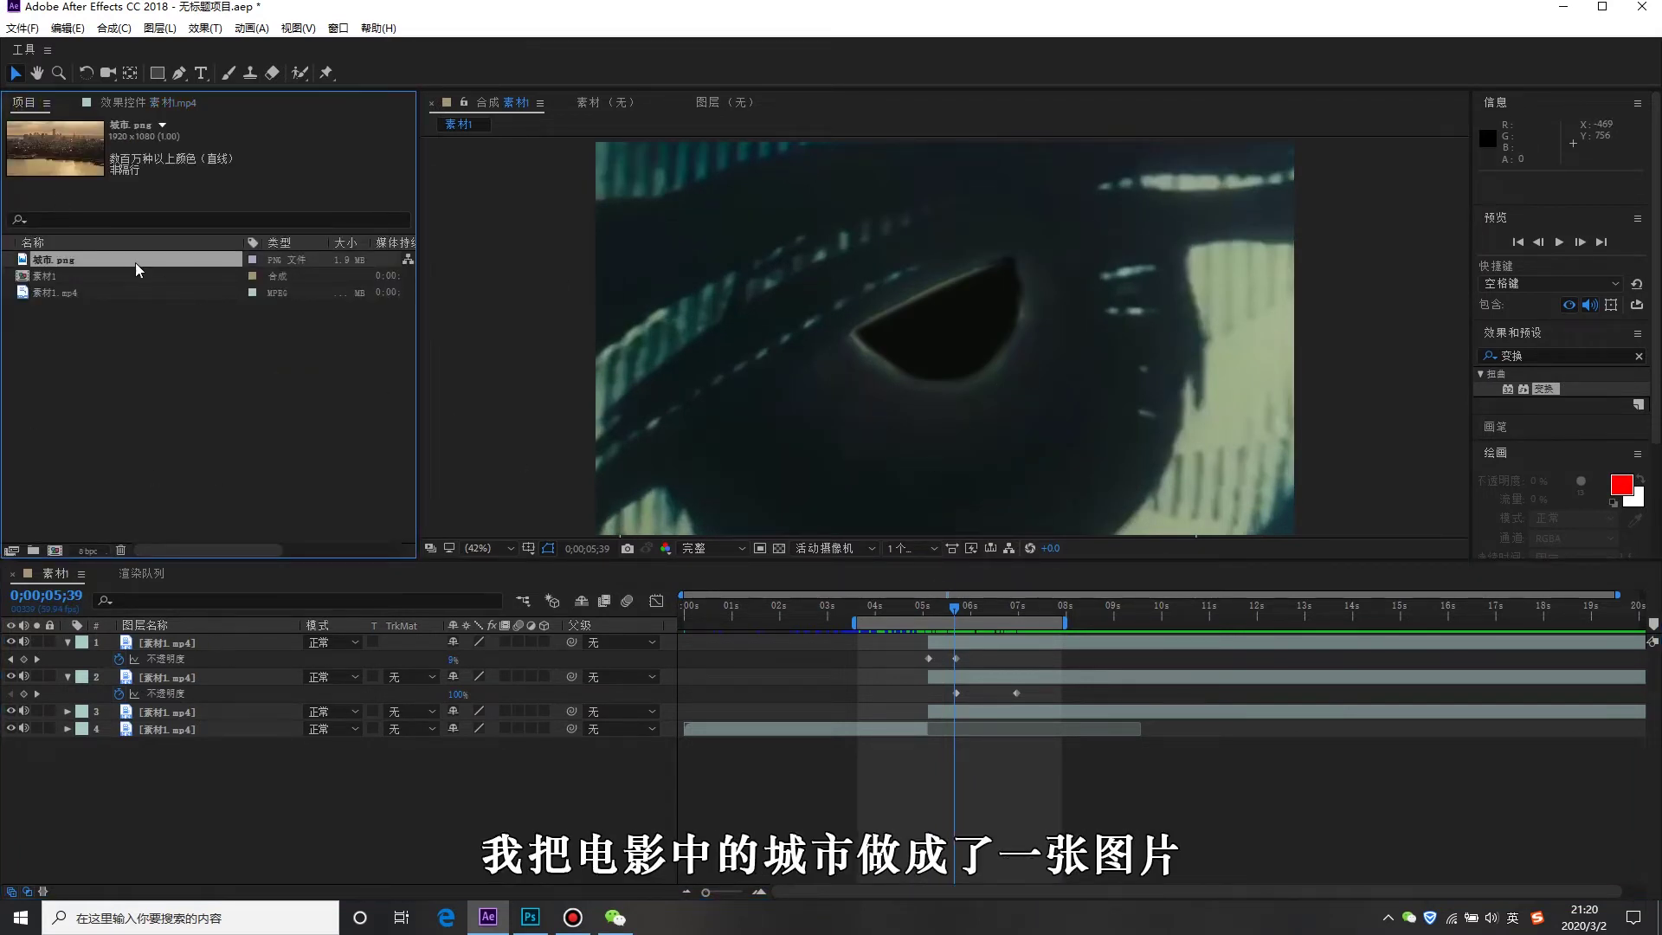
Place 城市.png as the bottom timeline layer and scrub to preview the city through the fading eye.
left_click_drag(104, 275, 277, 787)
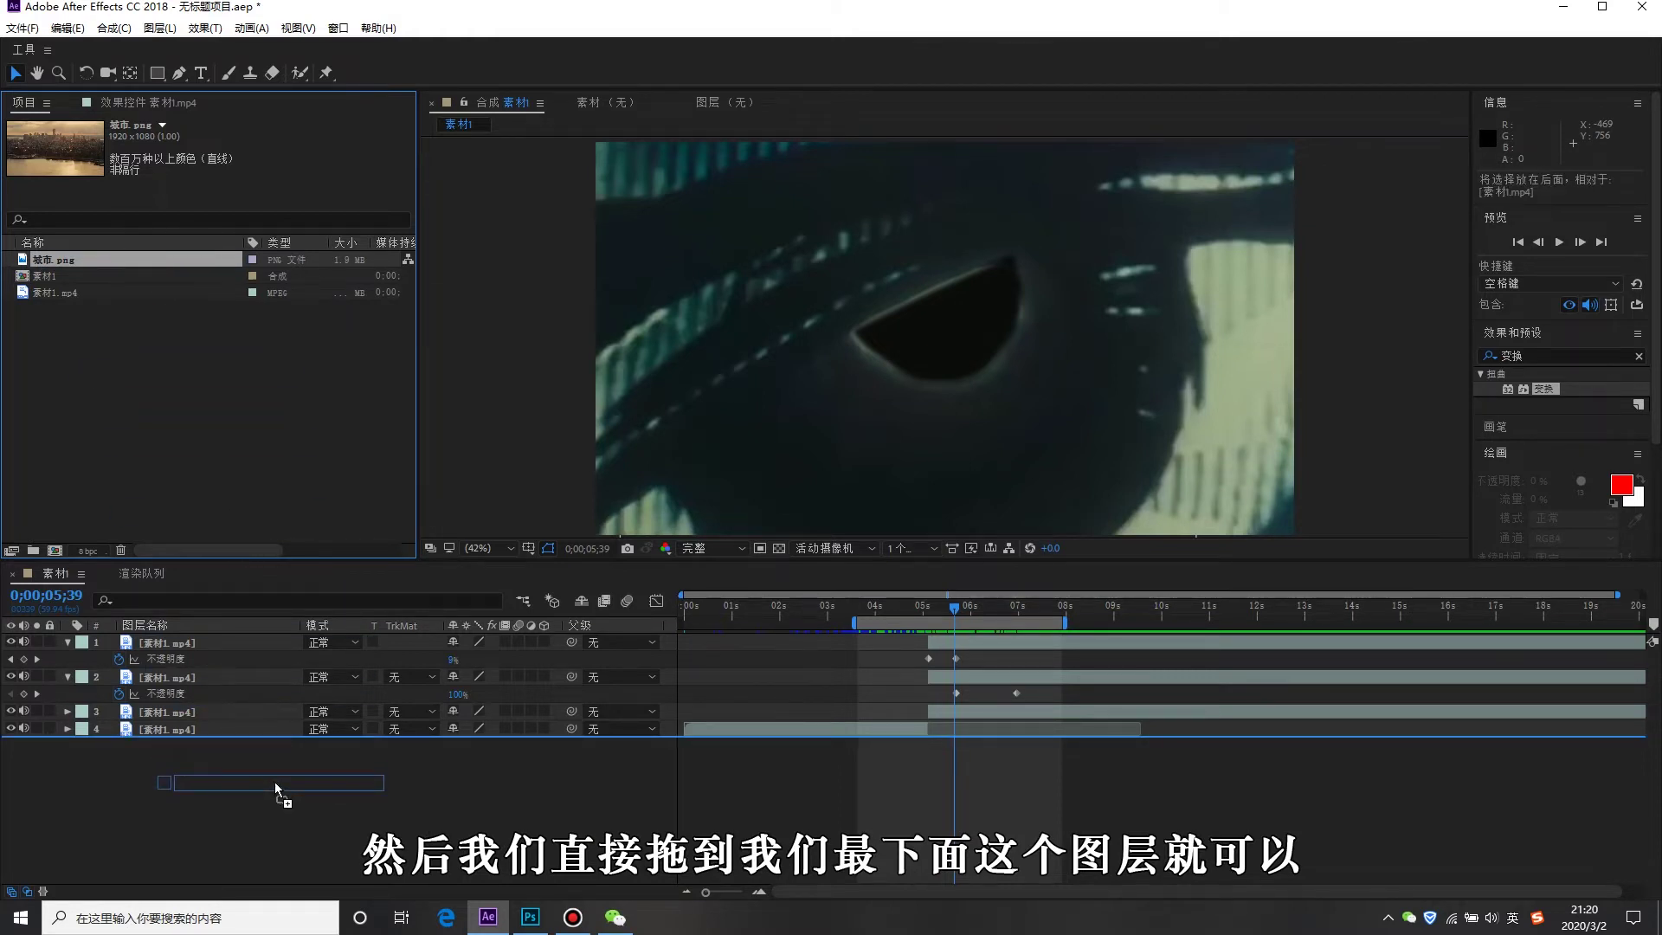
left_click_drag(277, 788, 277, 788)
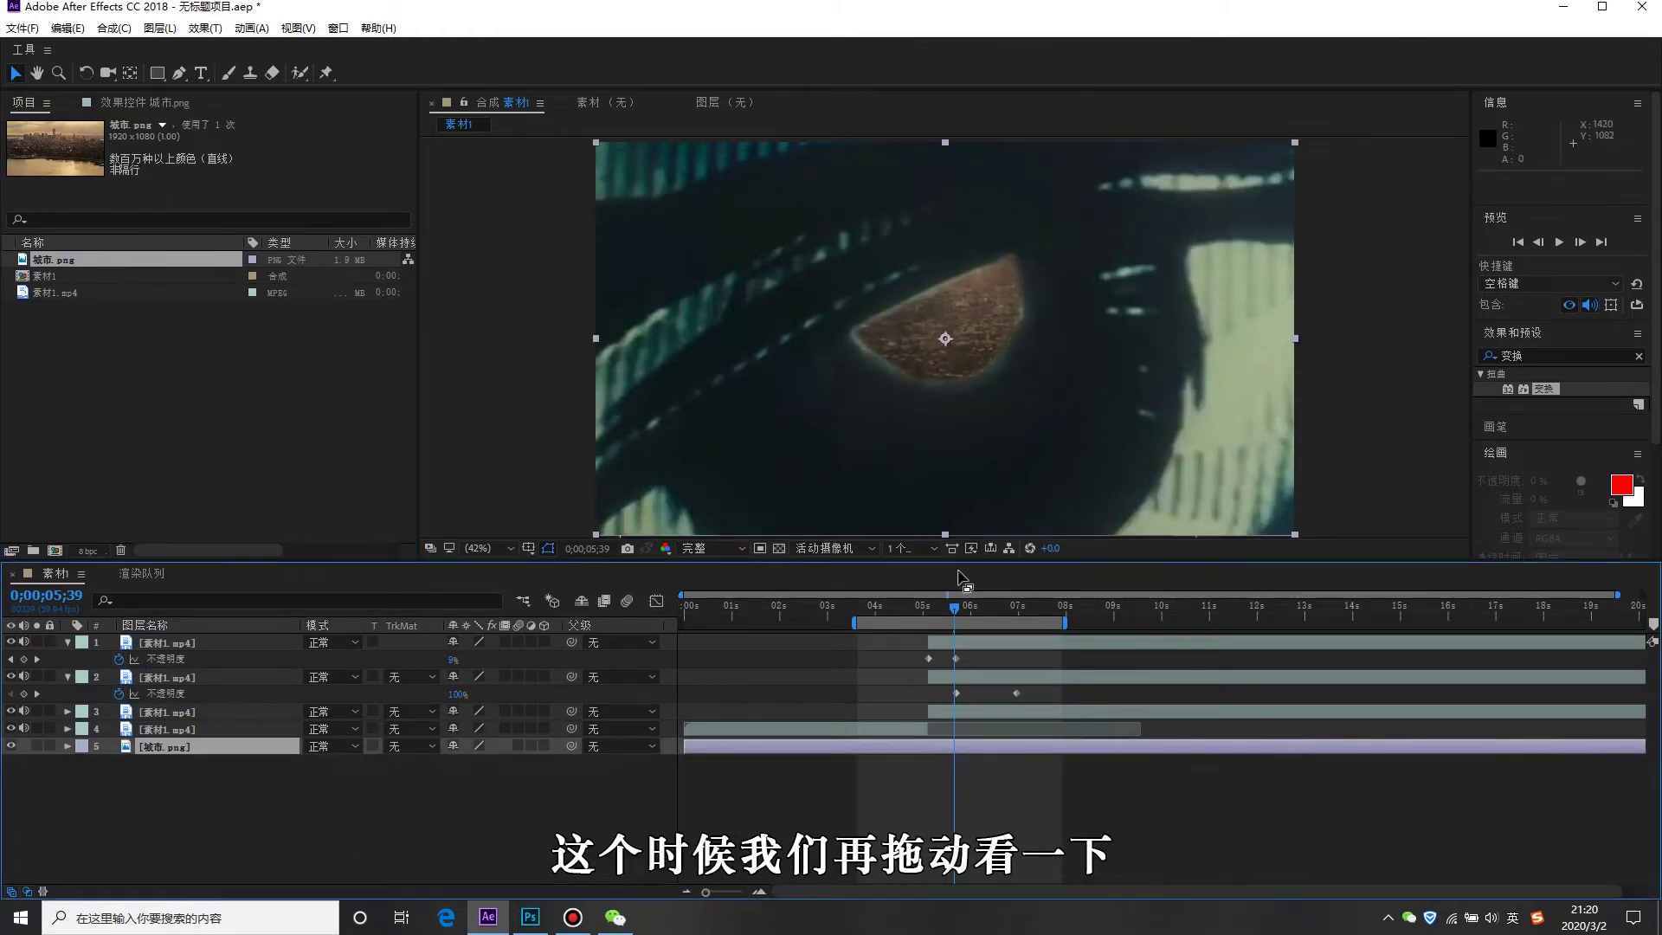
left_click_drag(961, 606, 983, 606)
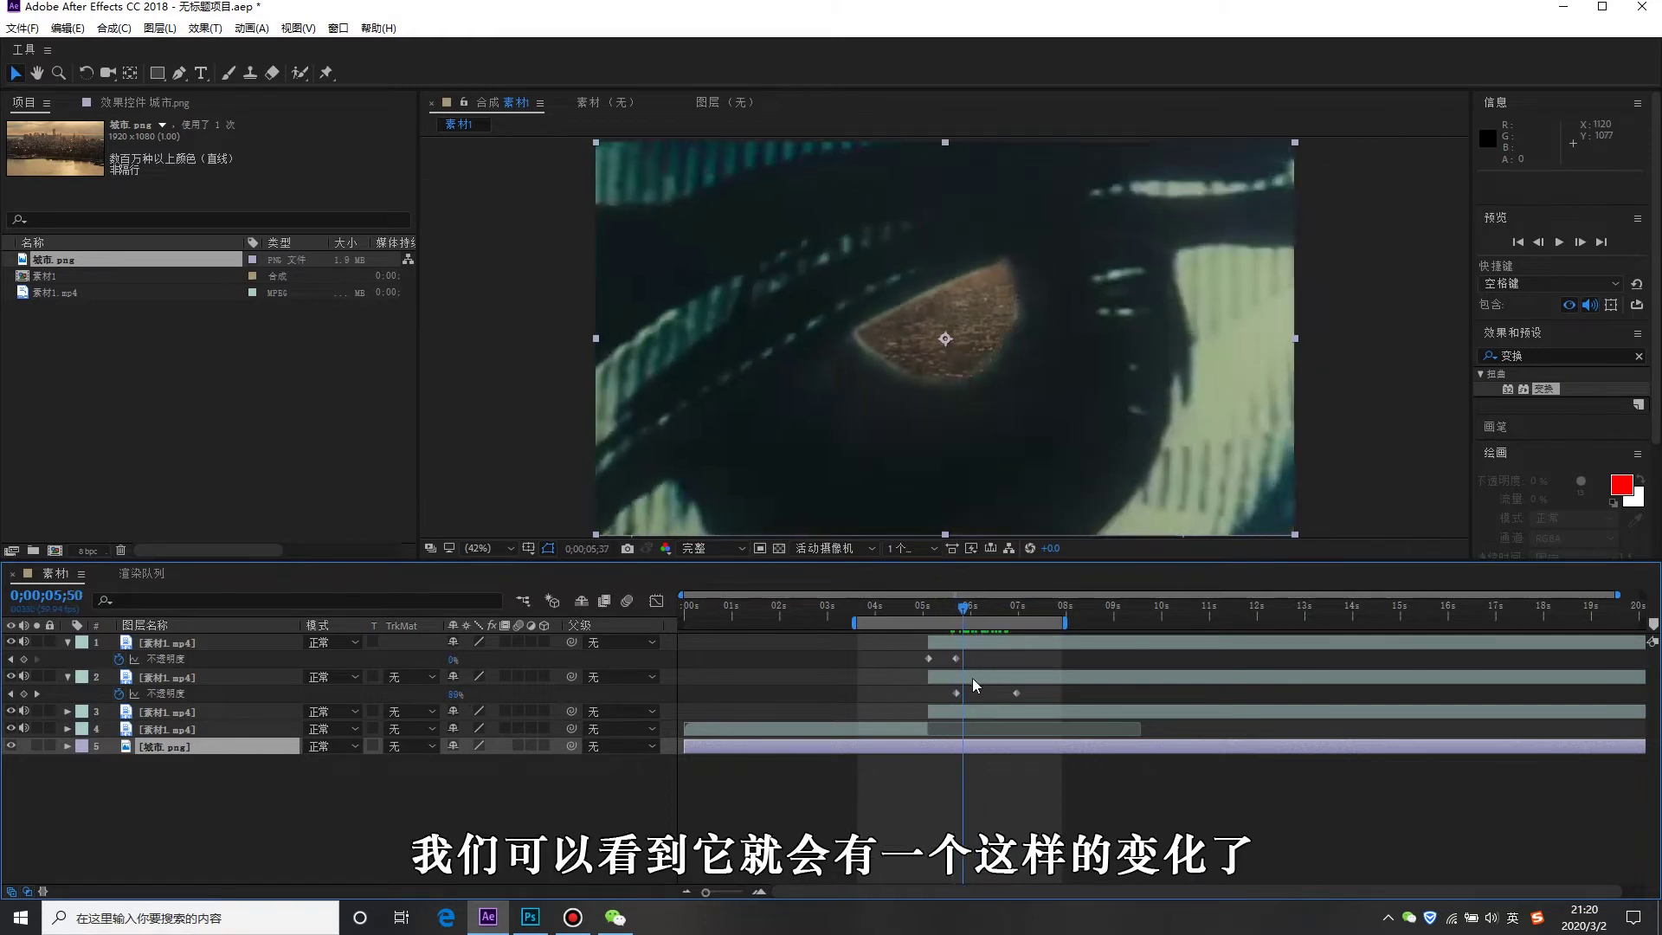
left_click_drag(1000, 703, 942, 700)
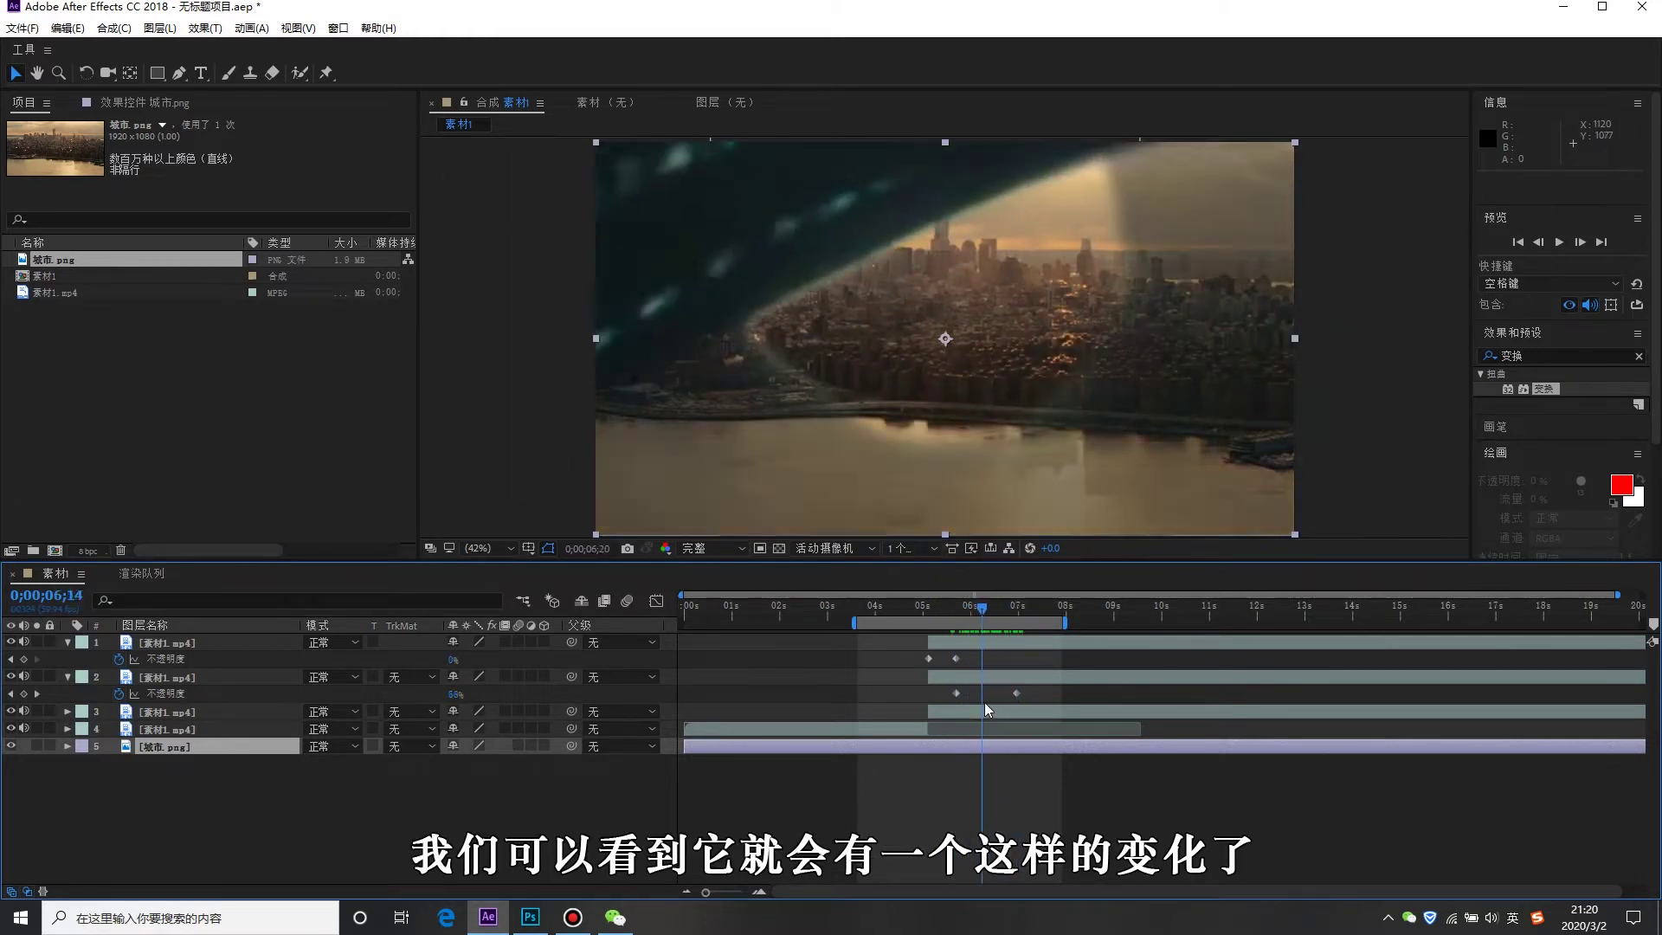
left_click_drag(986, 604, 1012, 625)
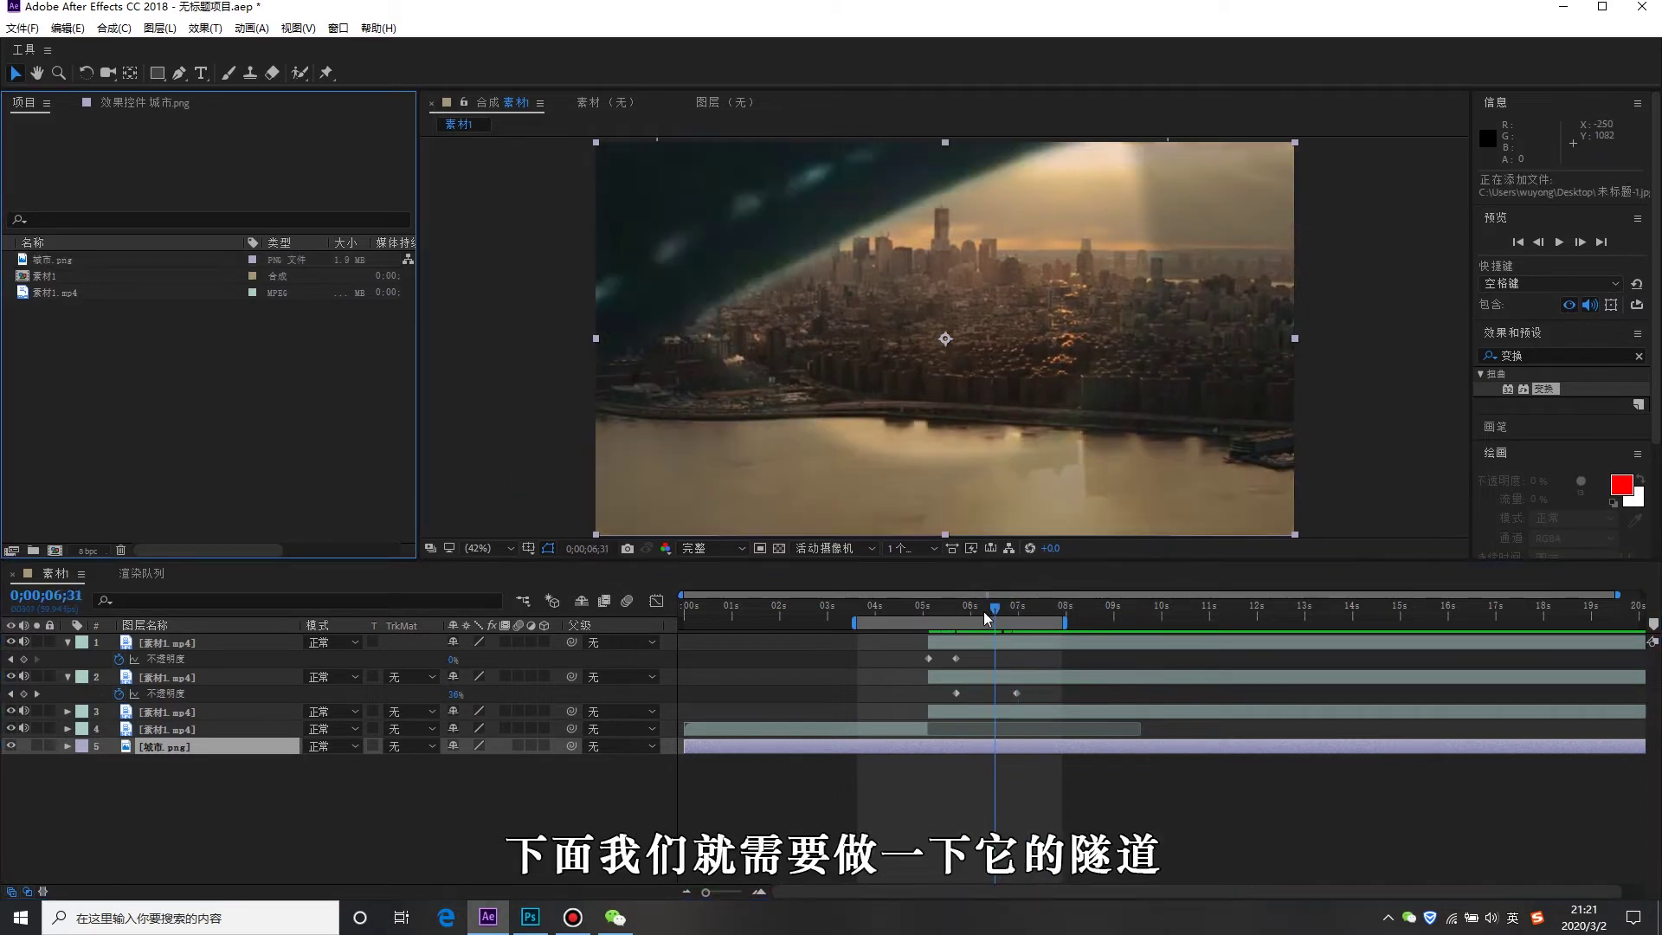
left_click_drag(986, 616, 1020, 686)
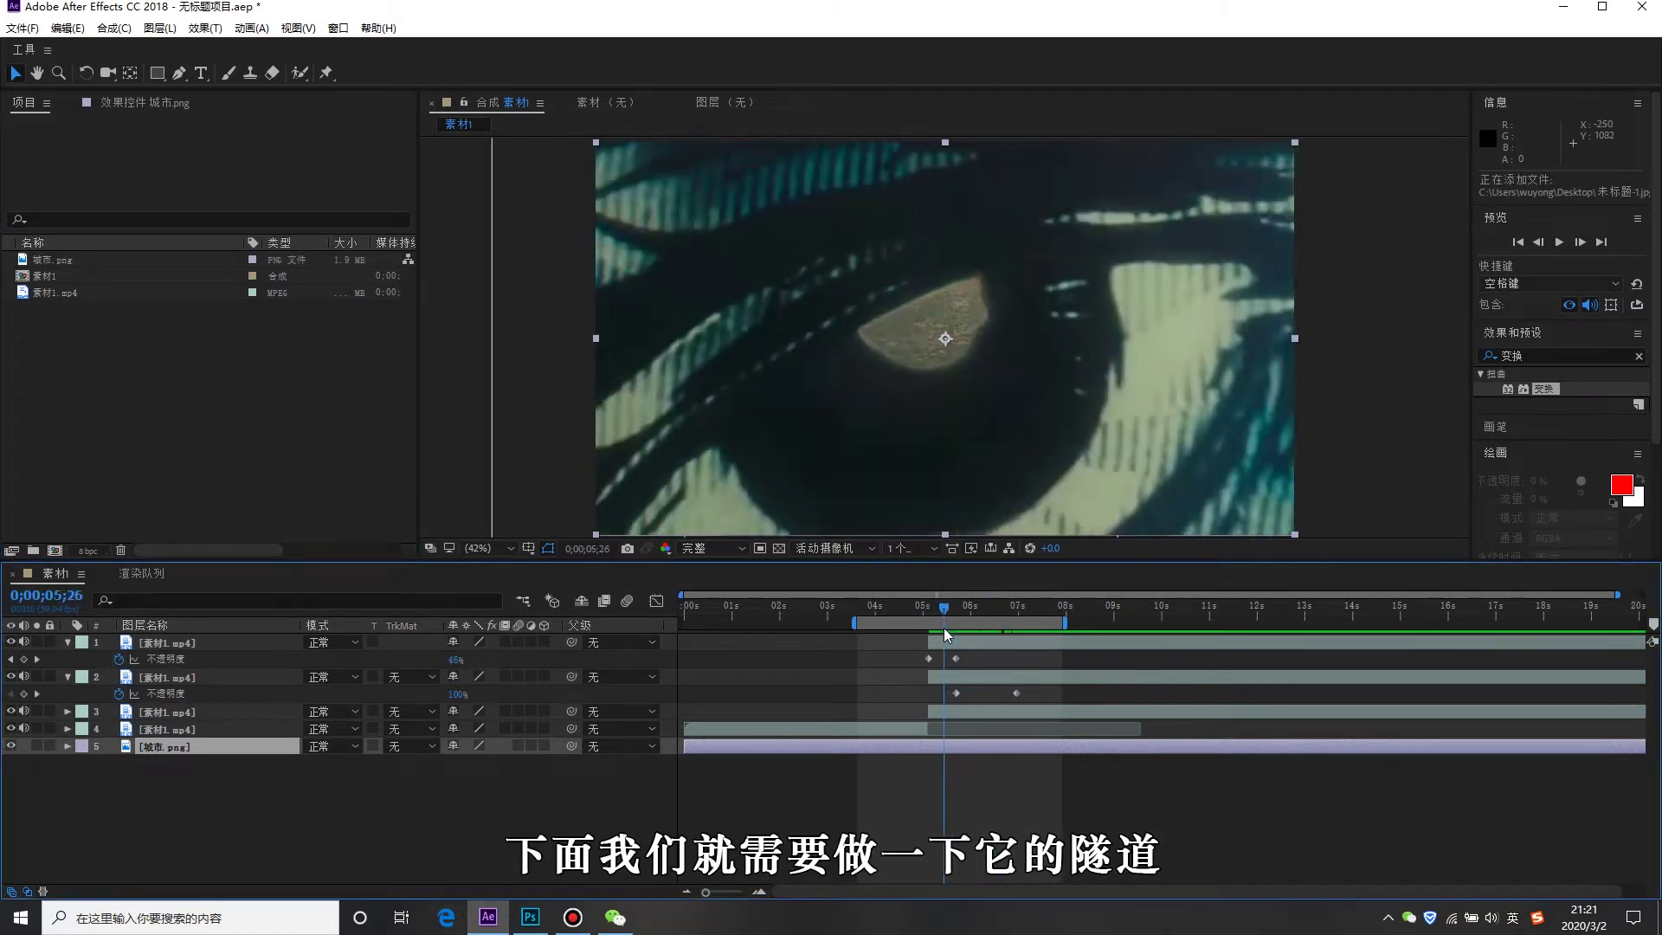
left_click_drag(1018, 608, 1012, 607)
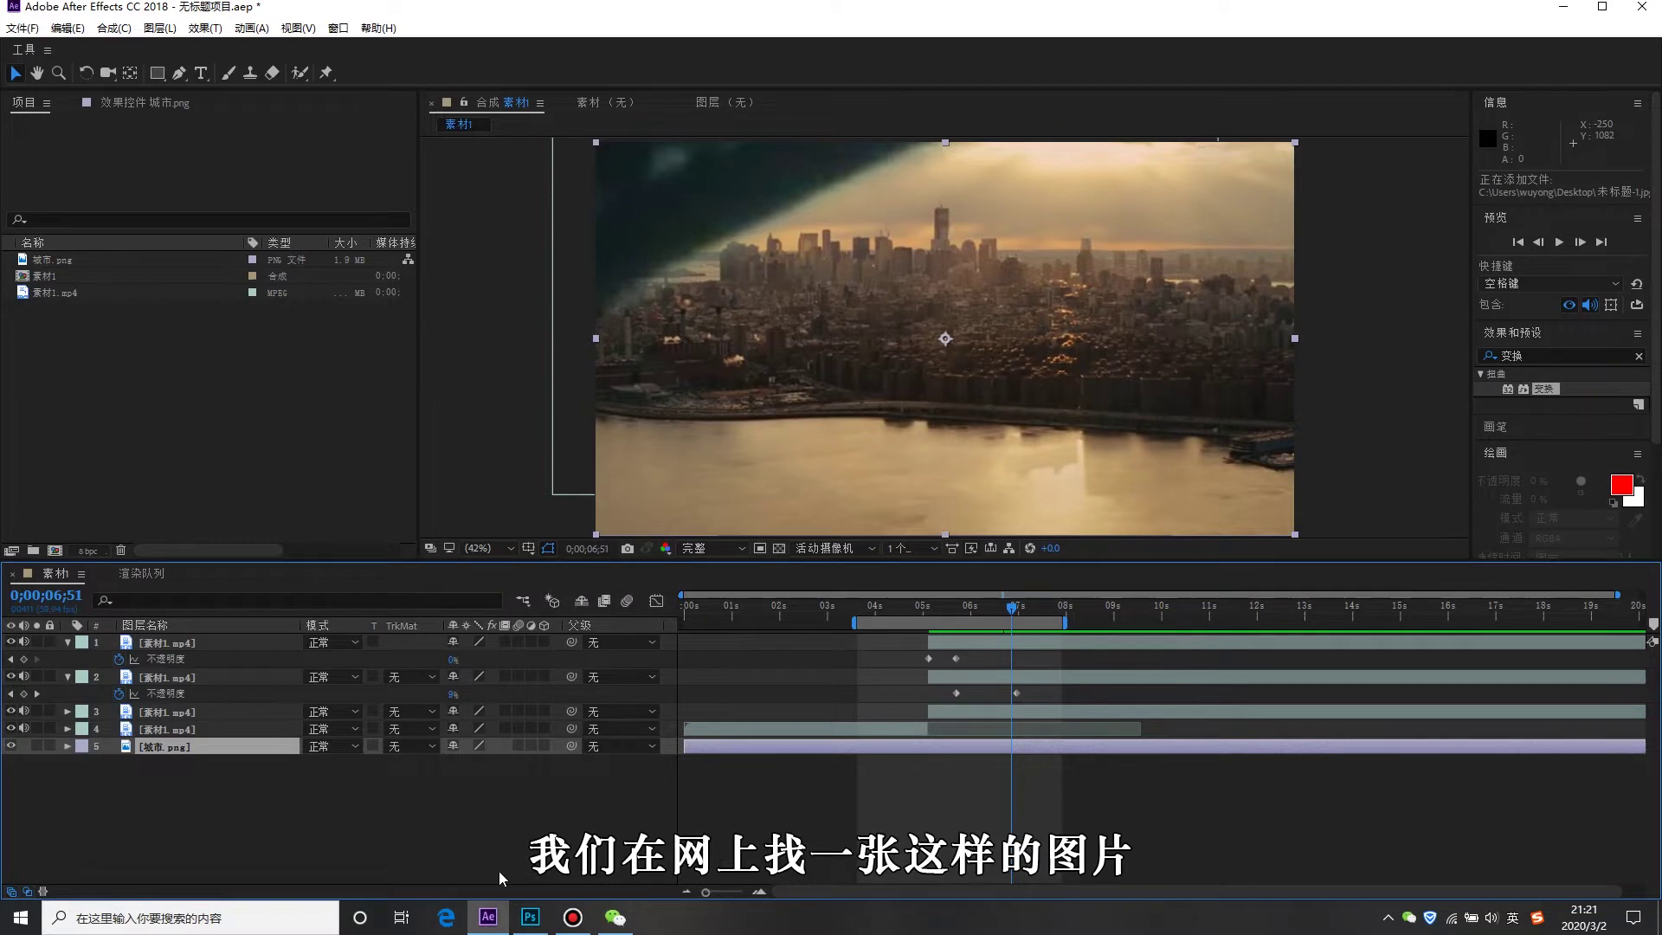
left_click(530, 917)
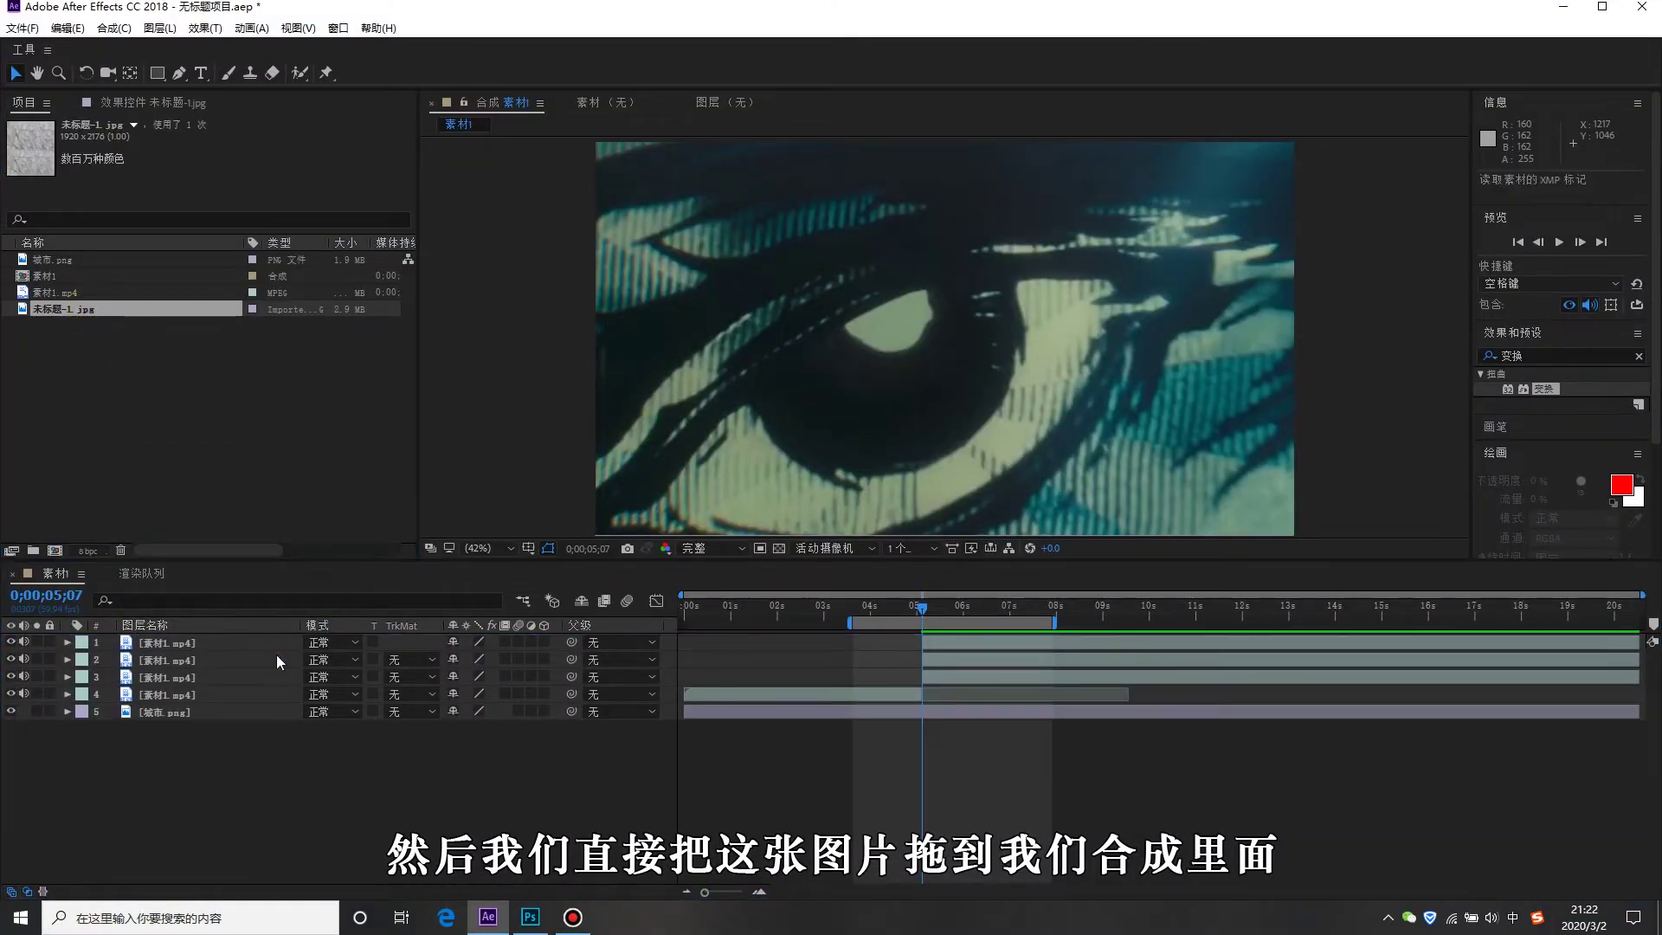
Add 未标题-1.jpg as the top layer, rename it 隧道, and trim its in-point to 0;00;05;07.
left_click_drag(88, 316, 277, 650)
right_click(228, 650)
left_click(282, 835)
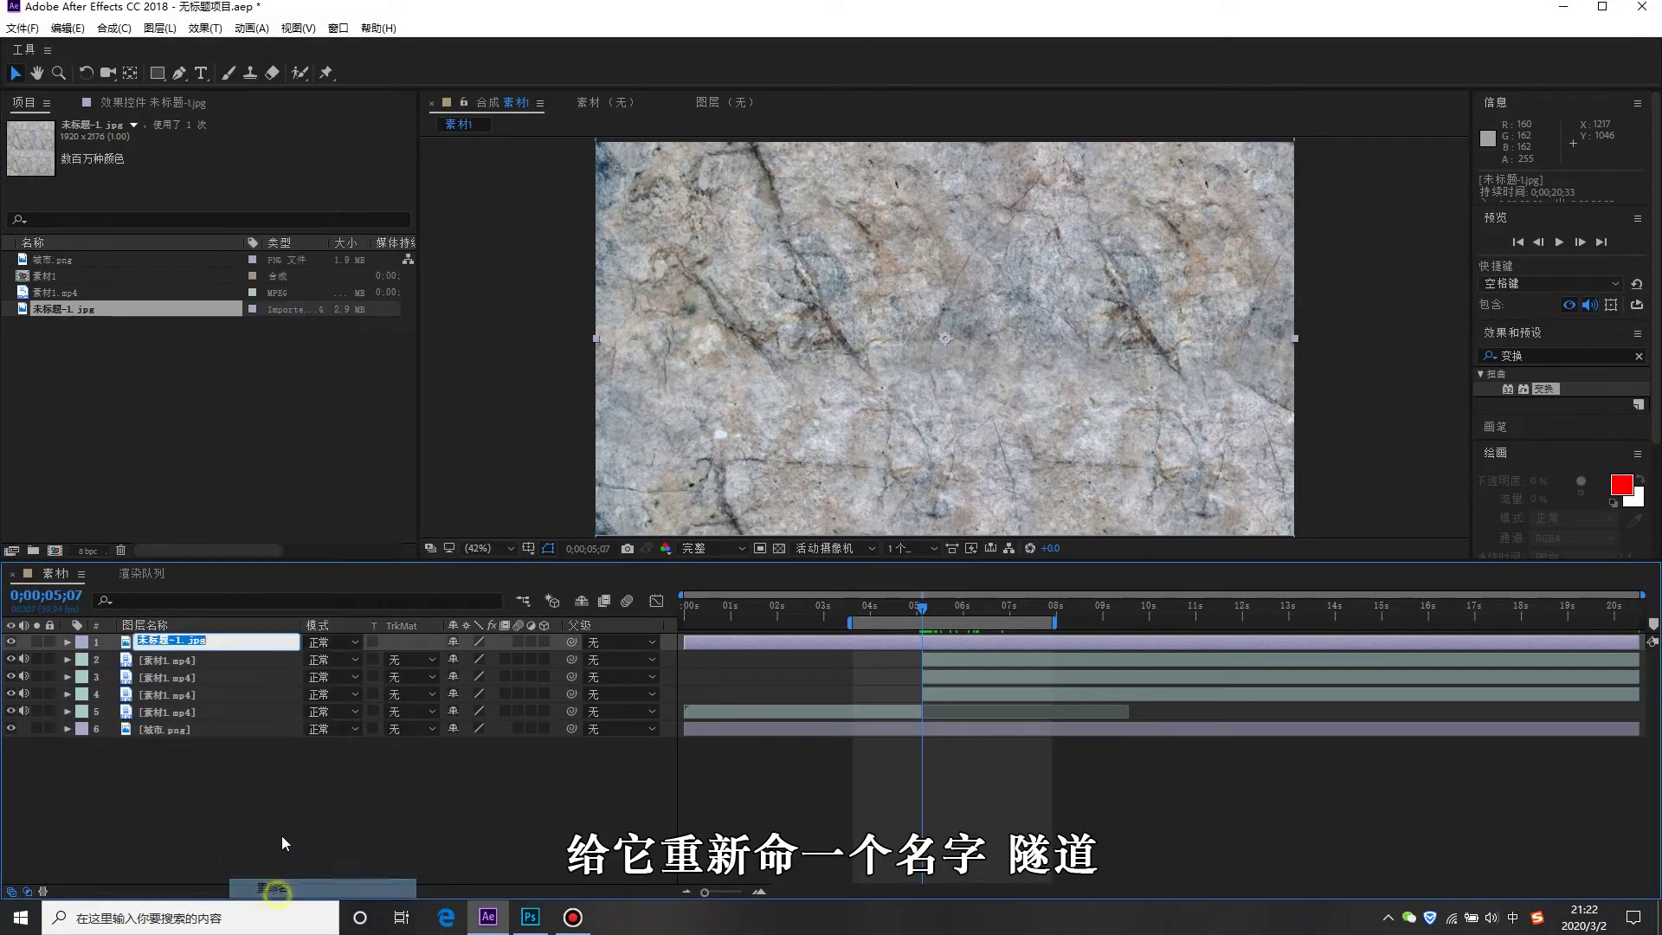
type("suidao")
key("space")
key("Return")
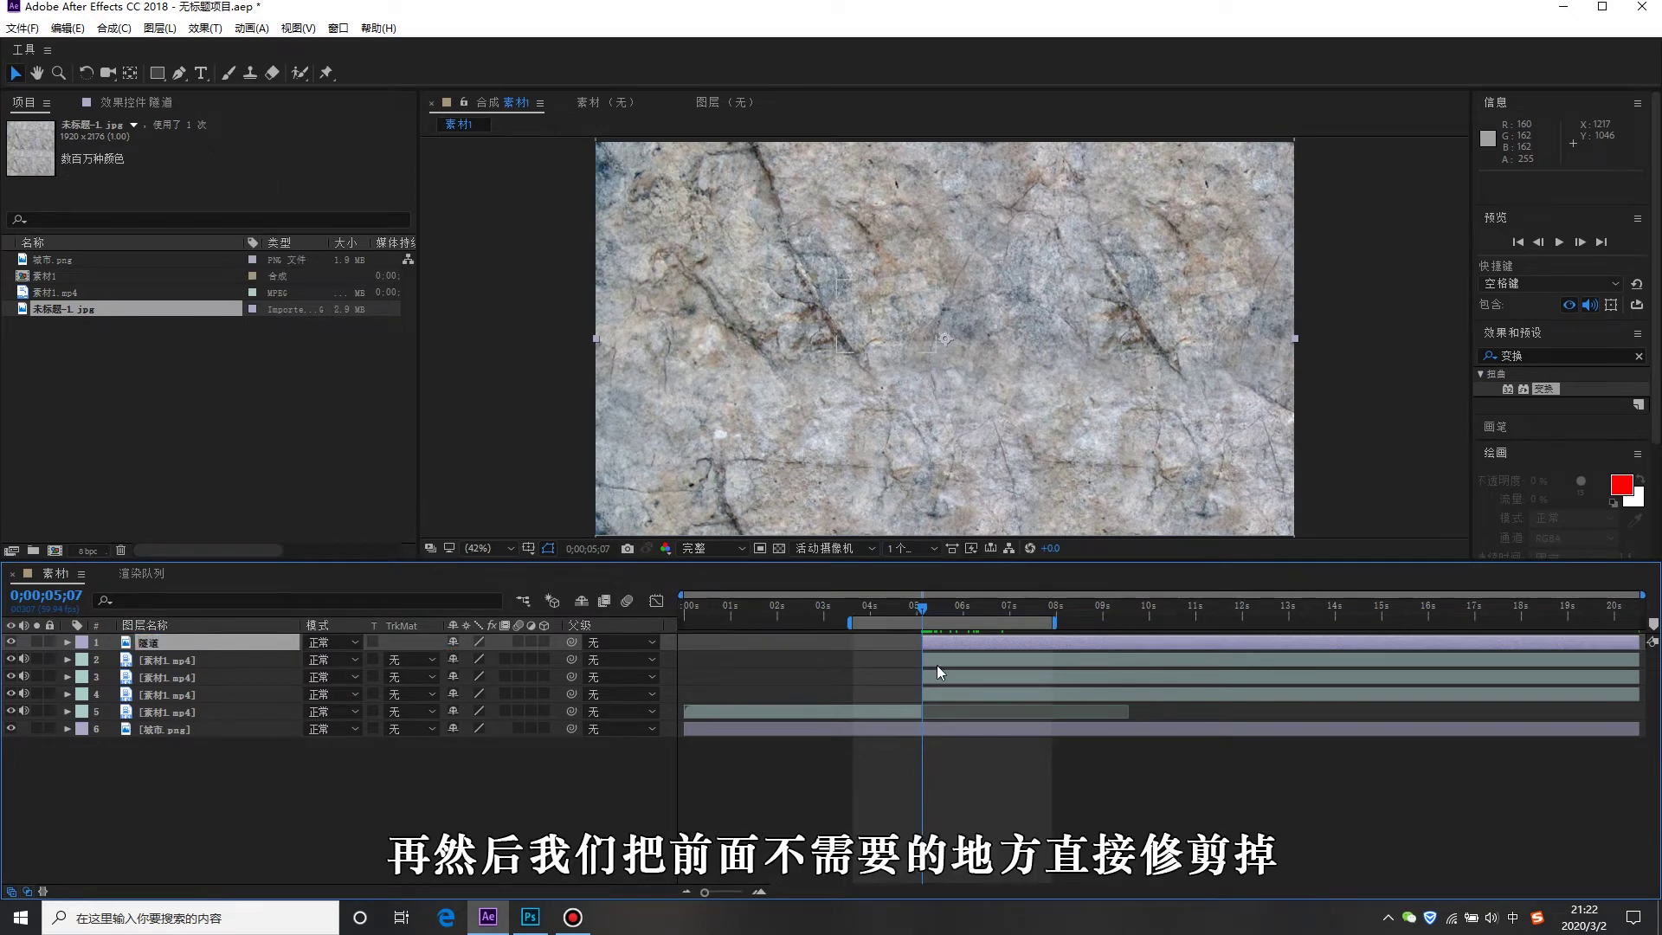
key("ctrl+z")
key("alt+bracketleft")
left_click(199, 29)
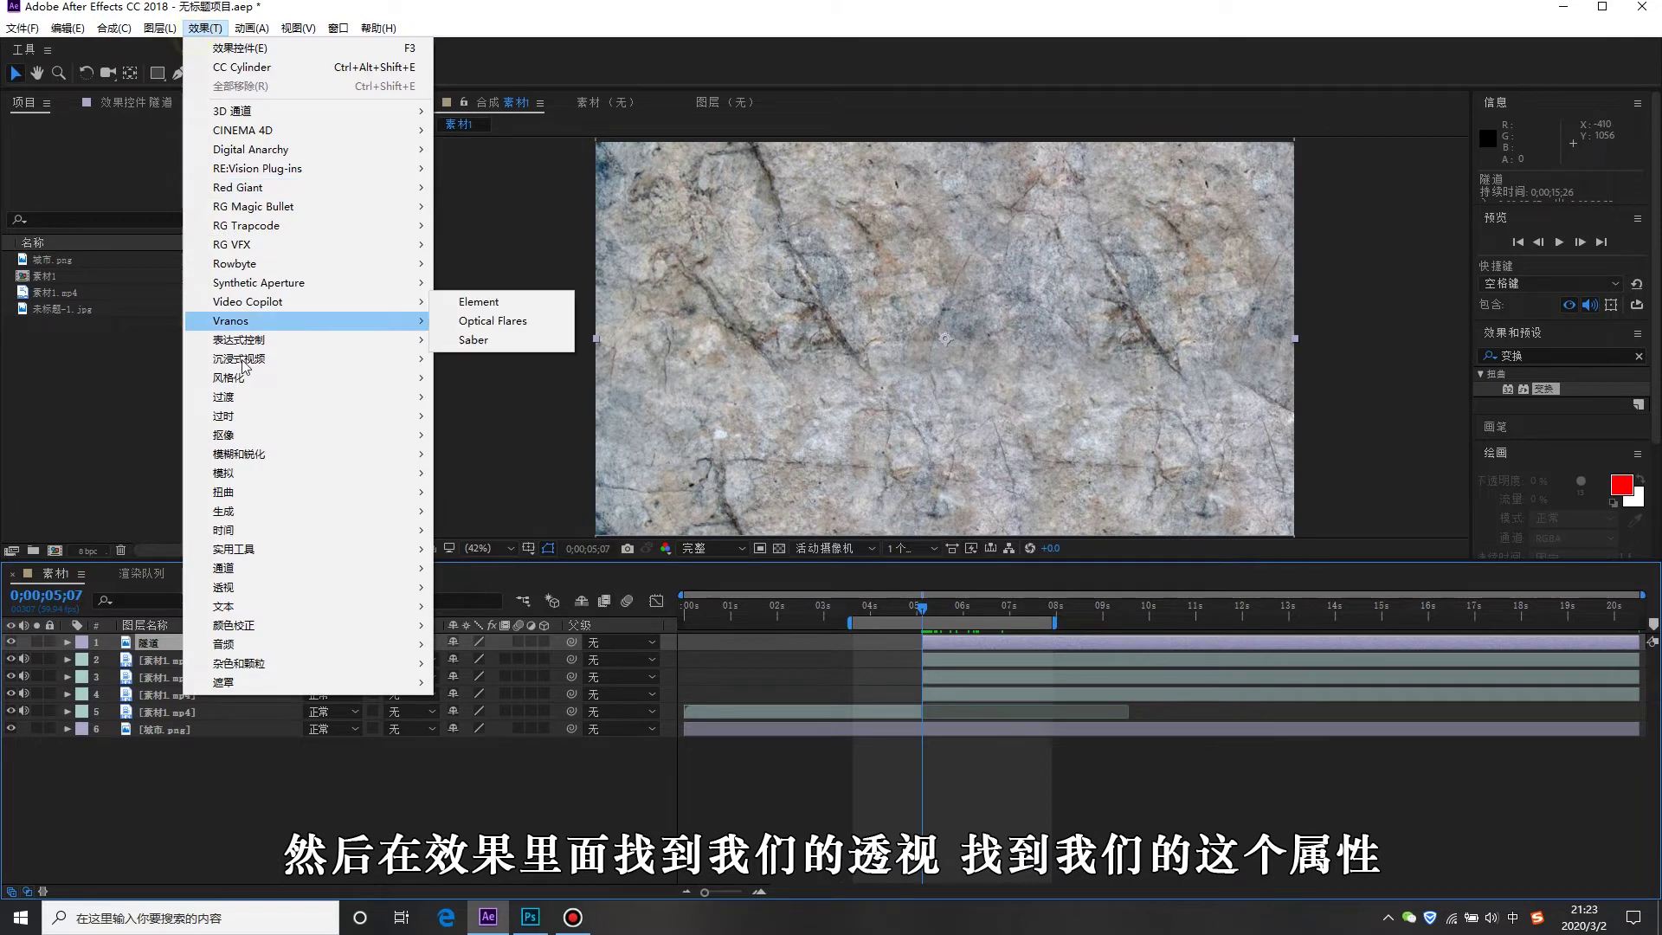
Apply Perspective > CC Cylinder to the 隧道 layer and set Rotation X to -90°.
mouse_move(337, 587)
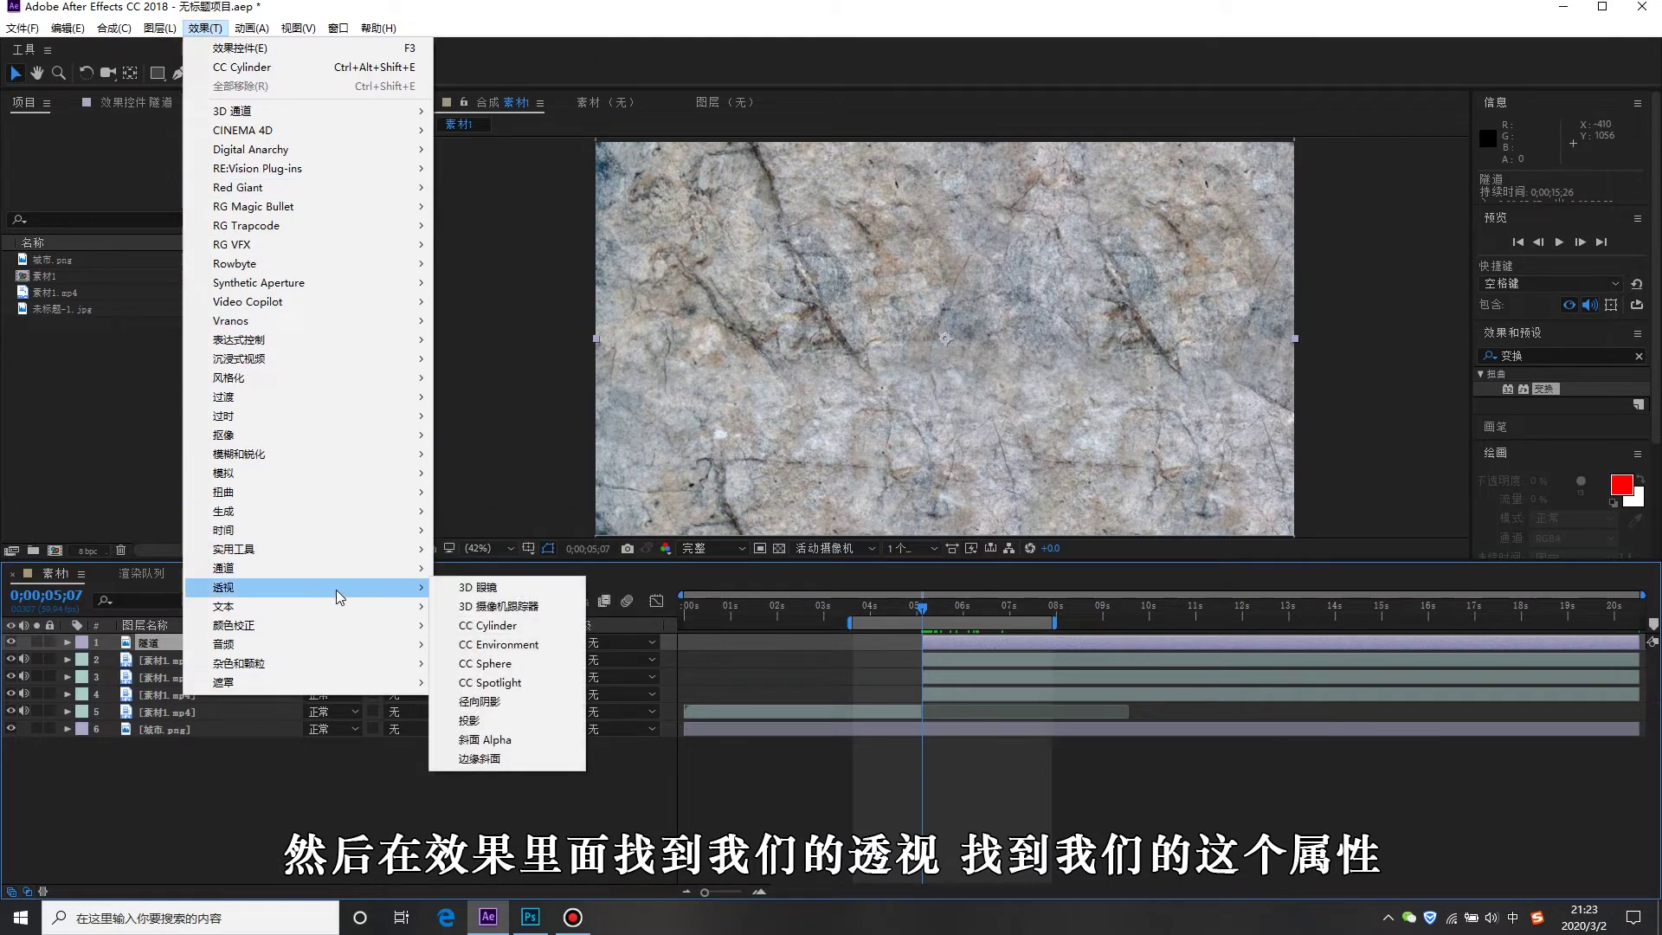
left_click(514, 630)
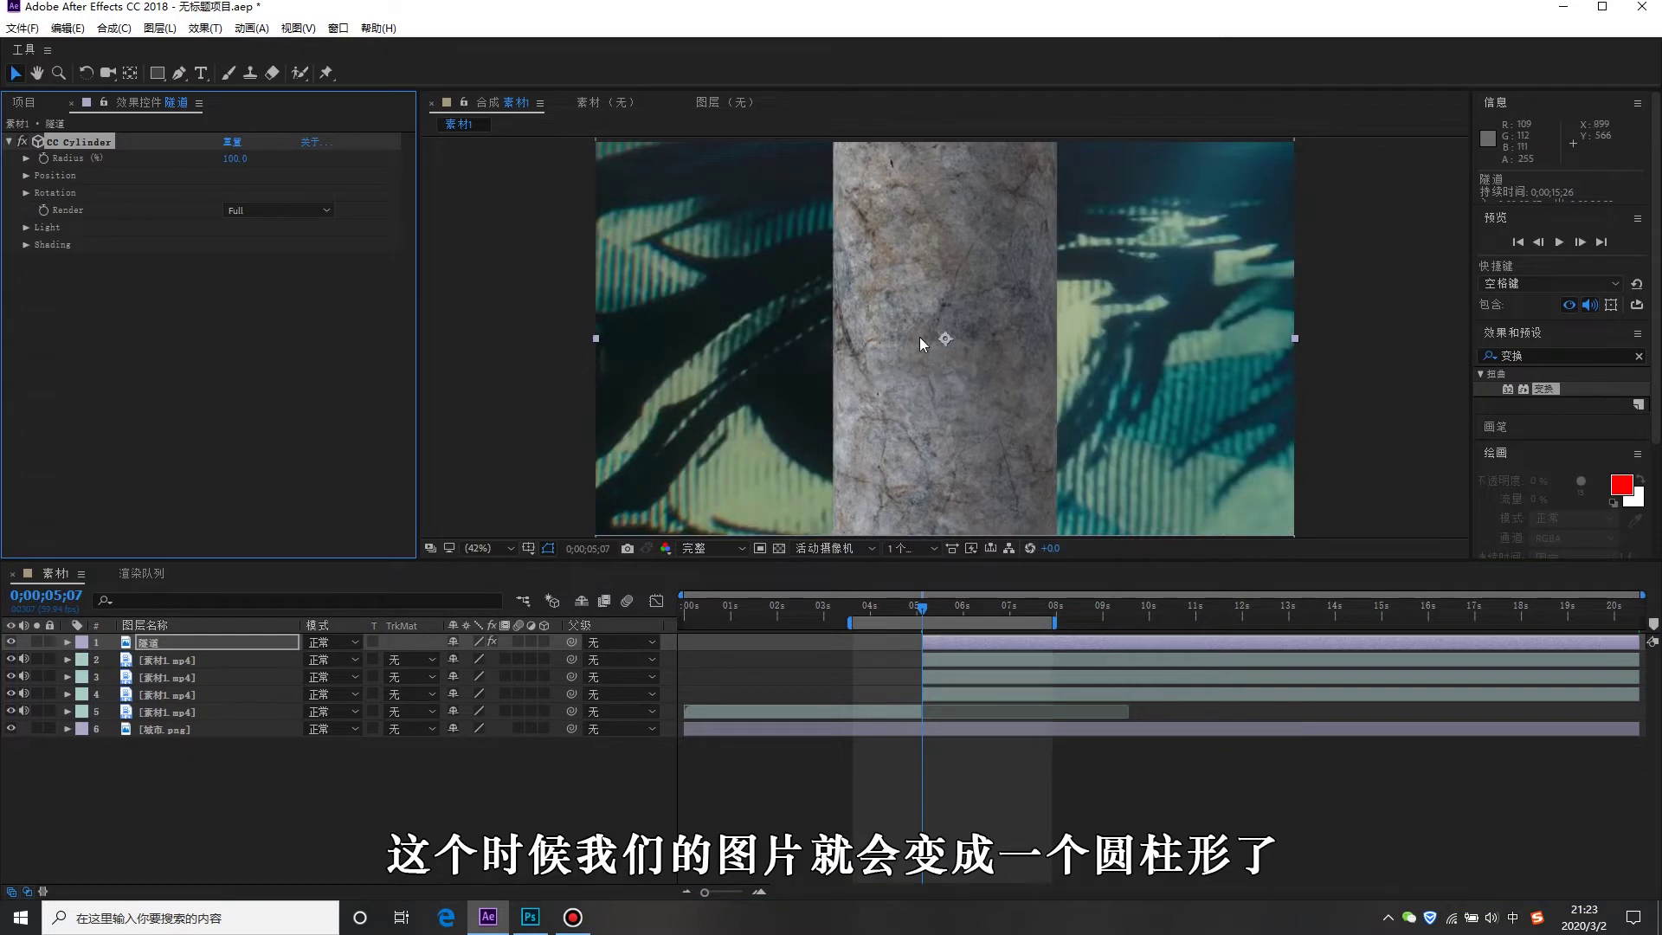
scroll(978, 365, "down", 2)
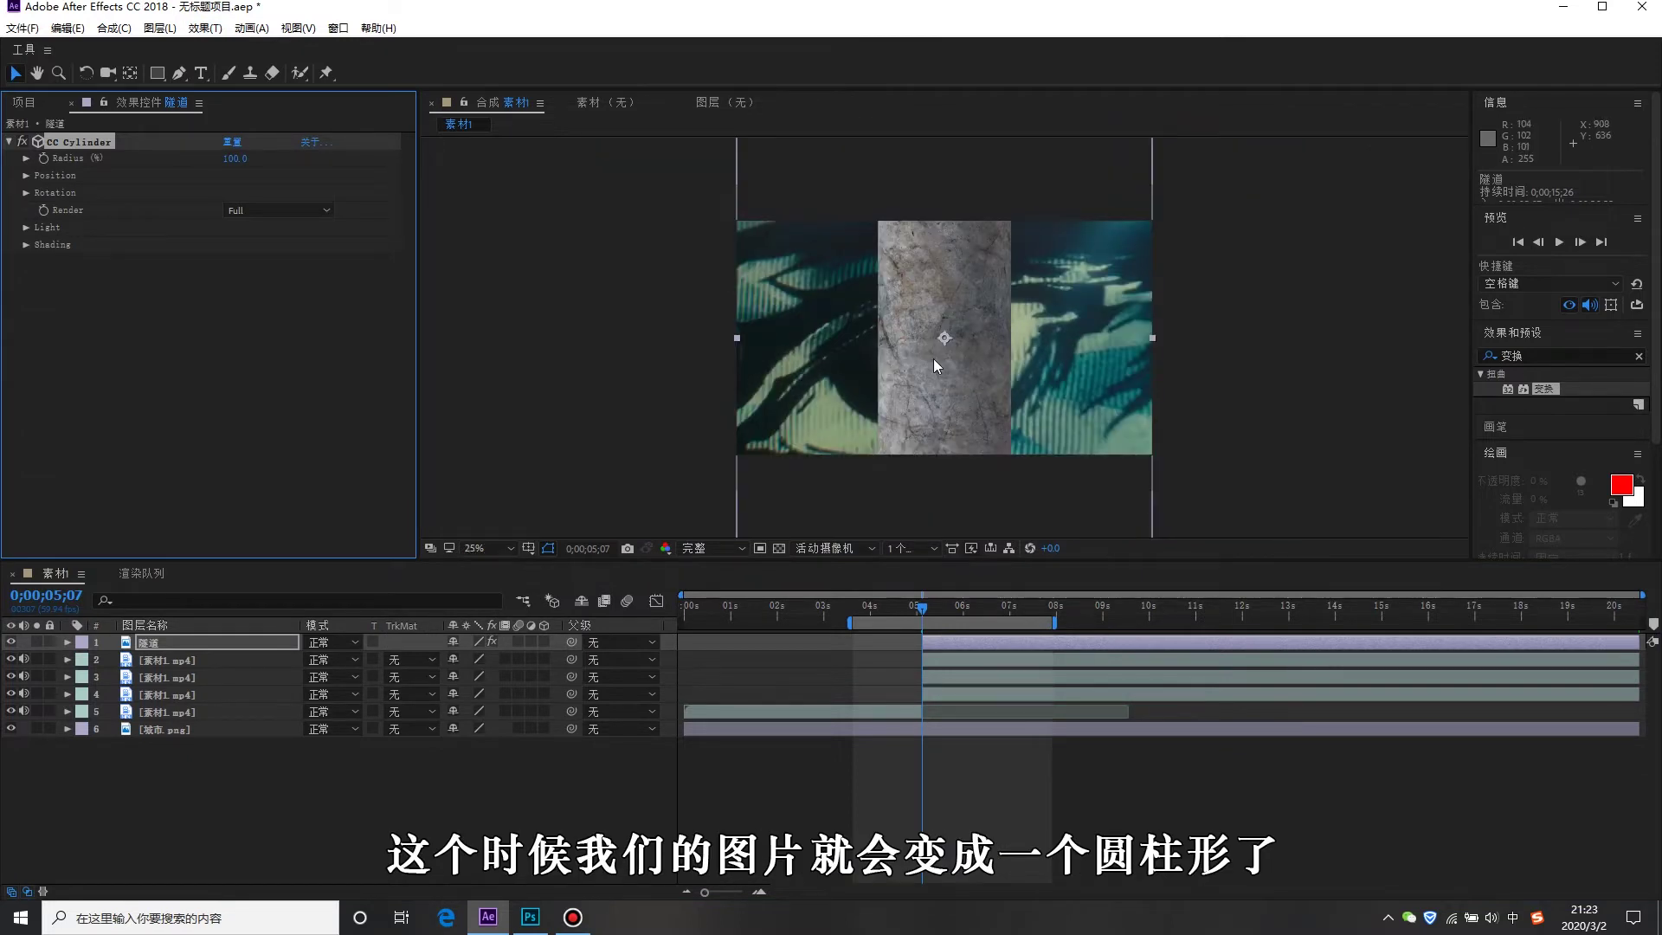
scroll(934, 359, "up", 2)
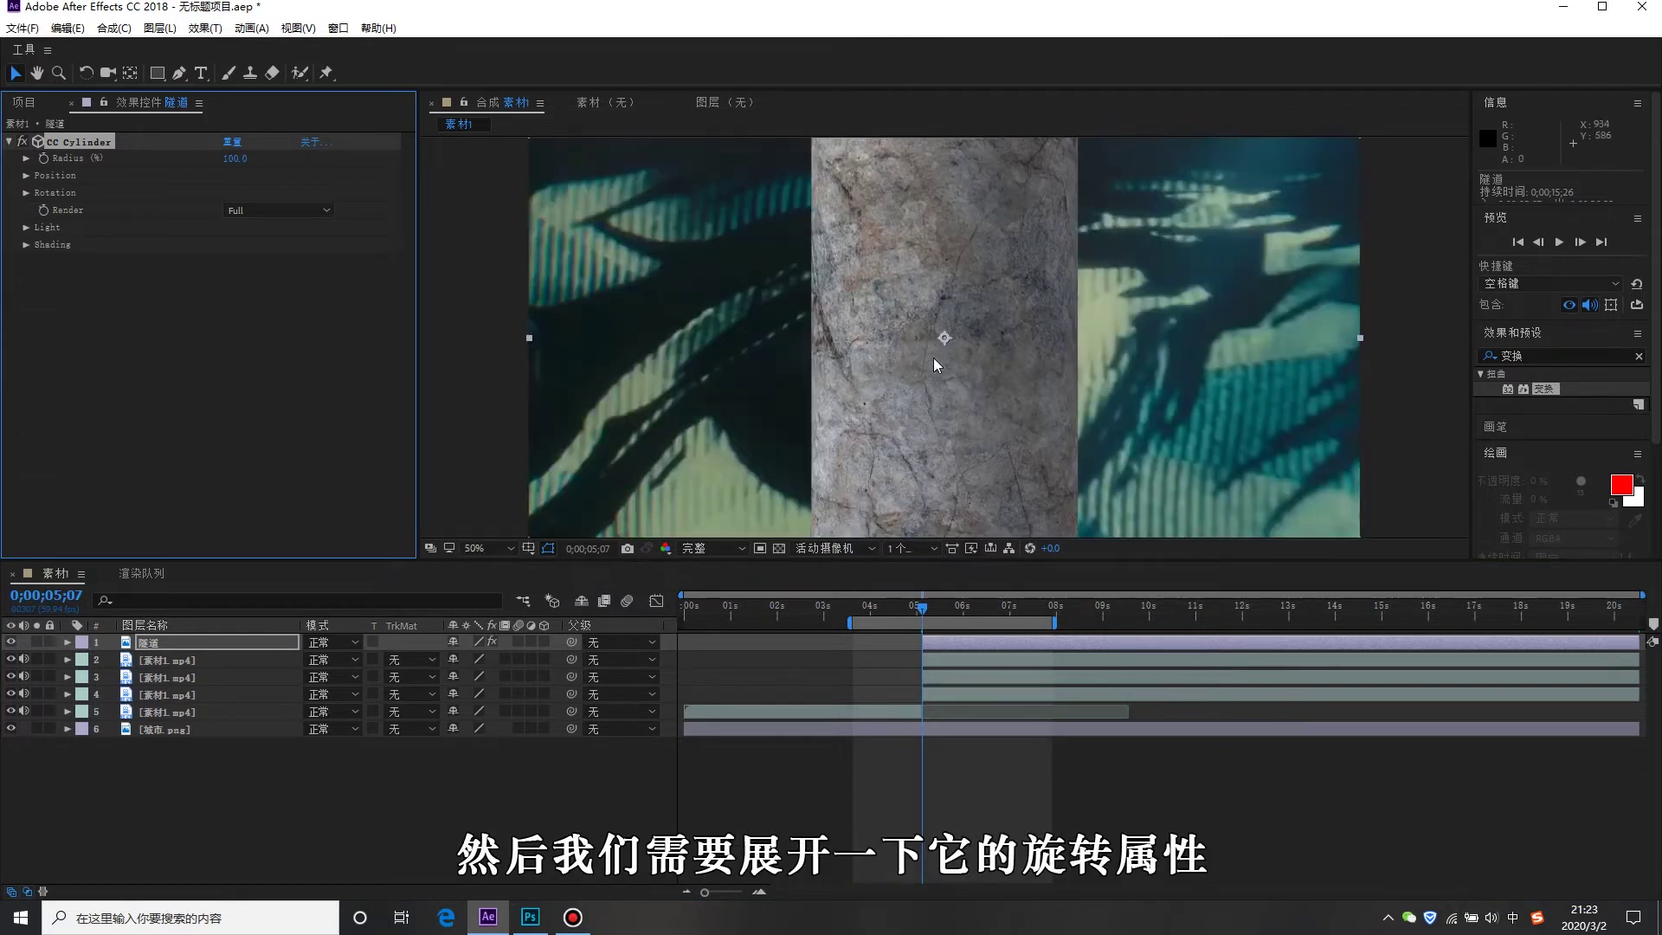
left_click(25, 193)
left_click(251, 212)
type("-9")
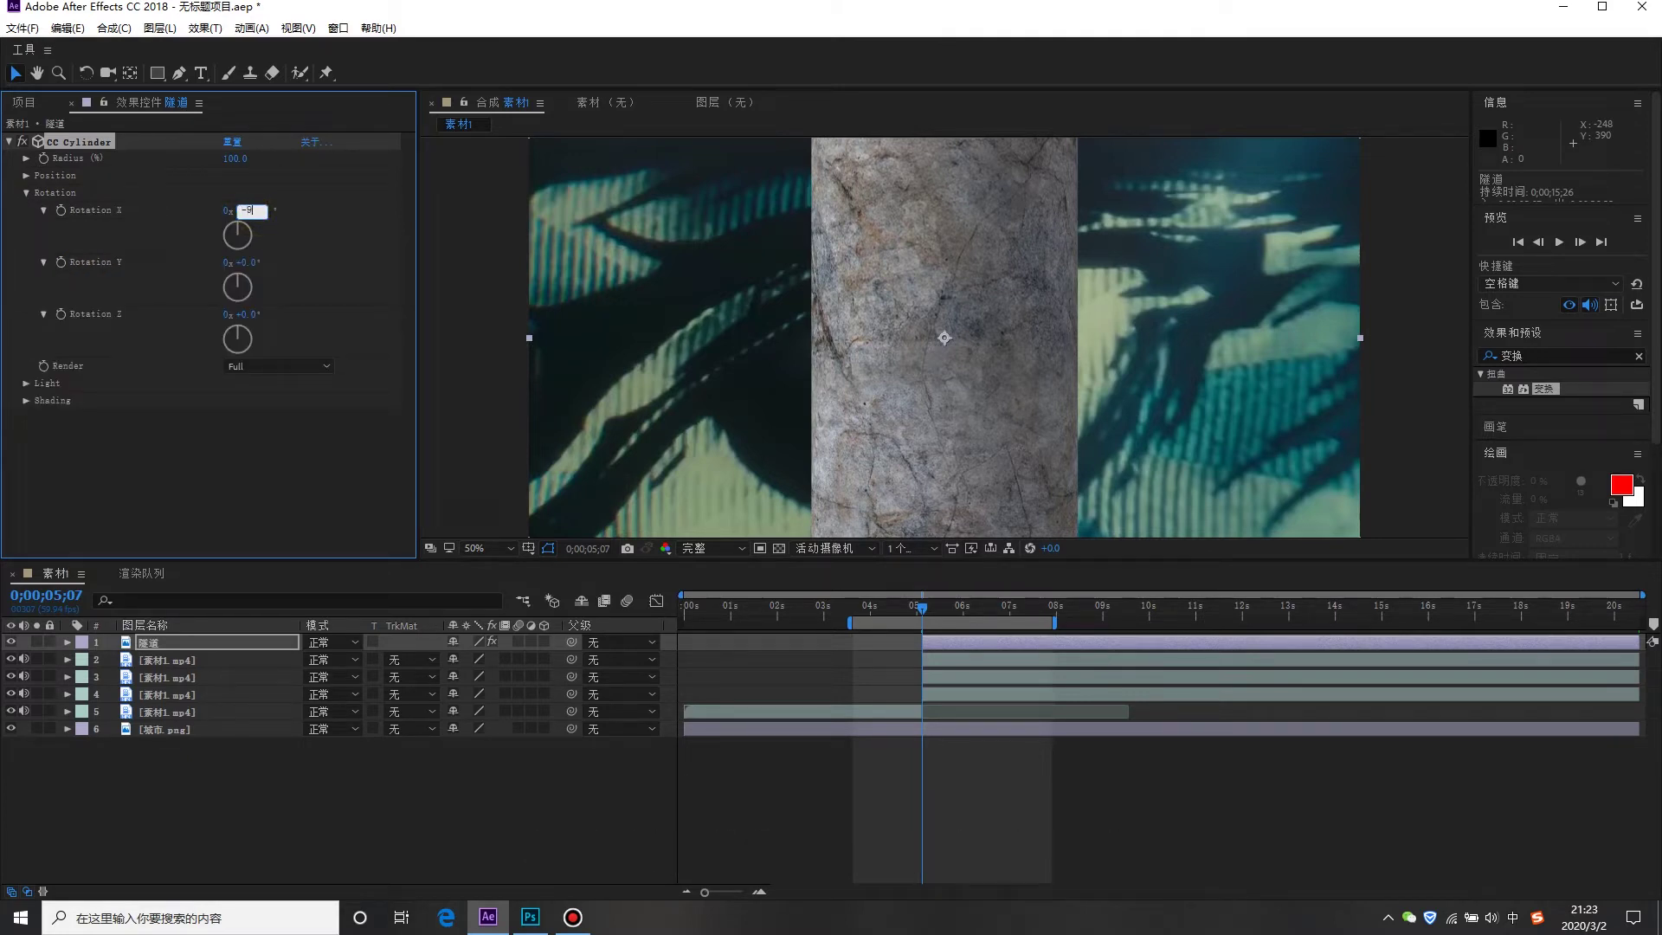
type("0")
key("Return")
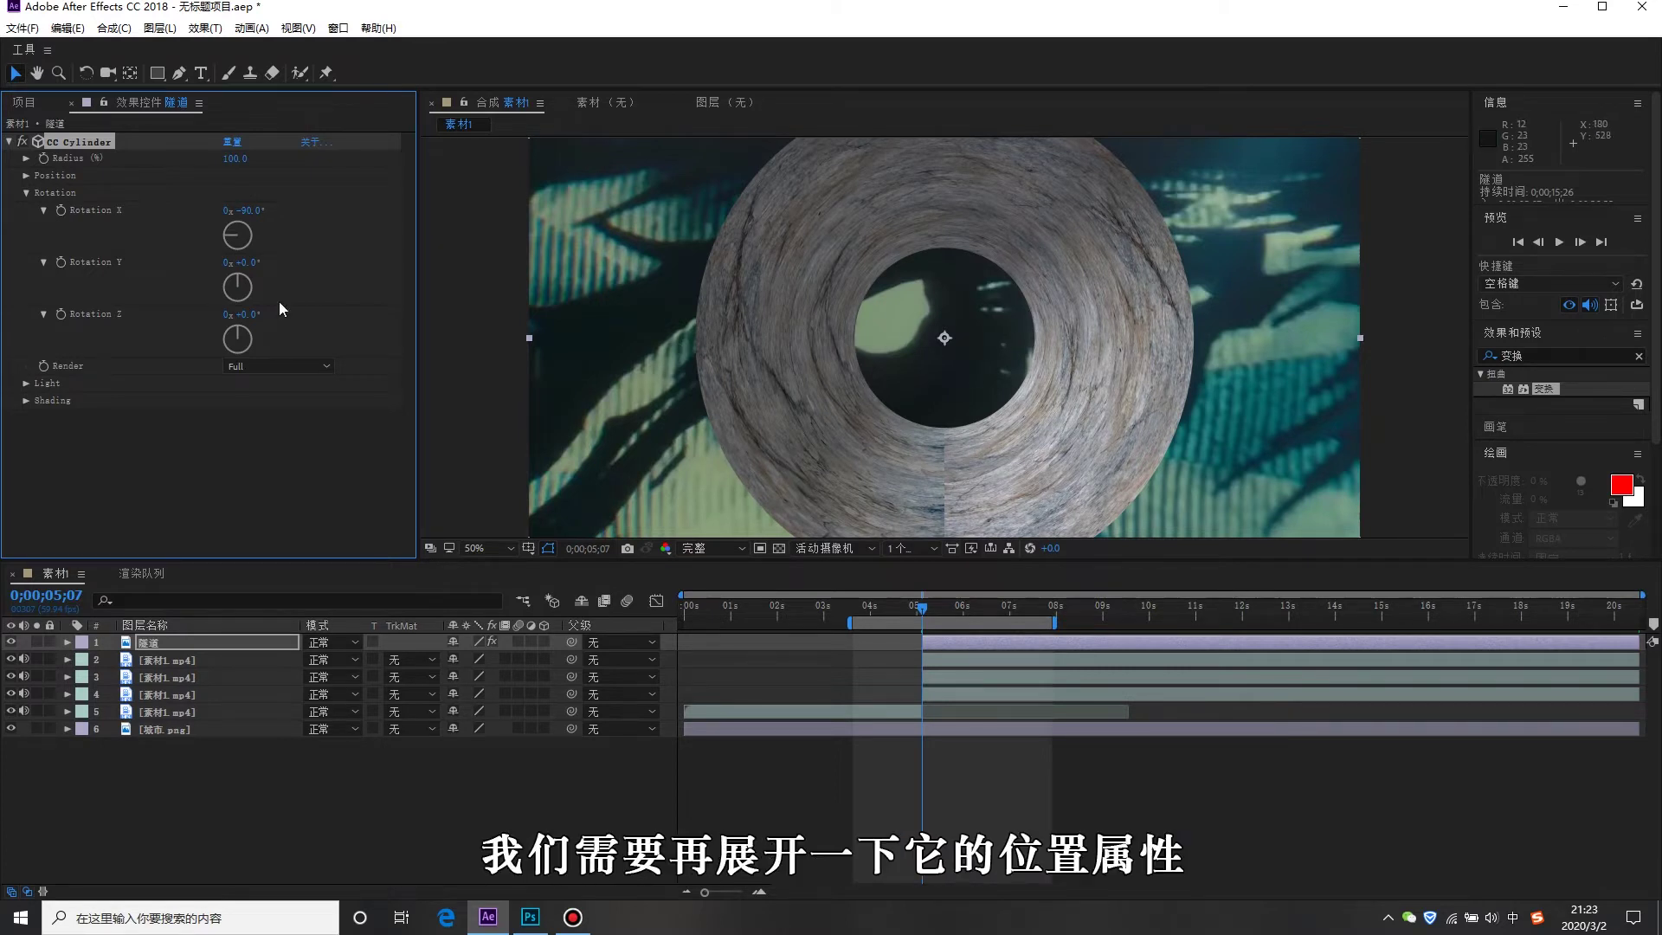
Set the CC Cylinder to Position X -190, Z 930, Rotation X -85° and Rotation Z -31°.
left_click(27, 176)
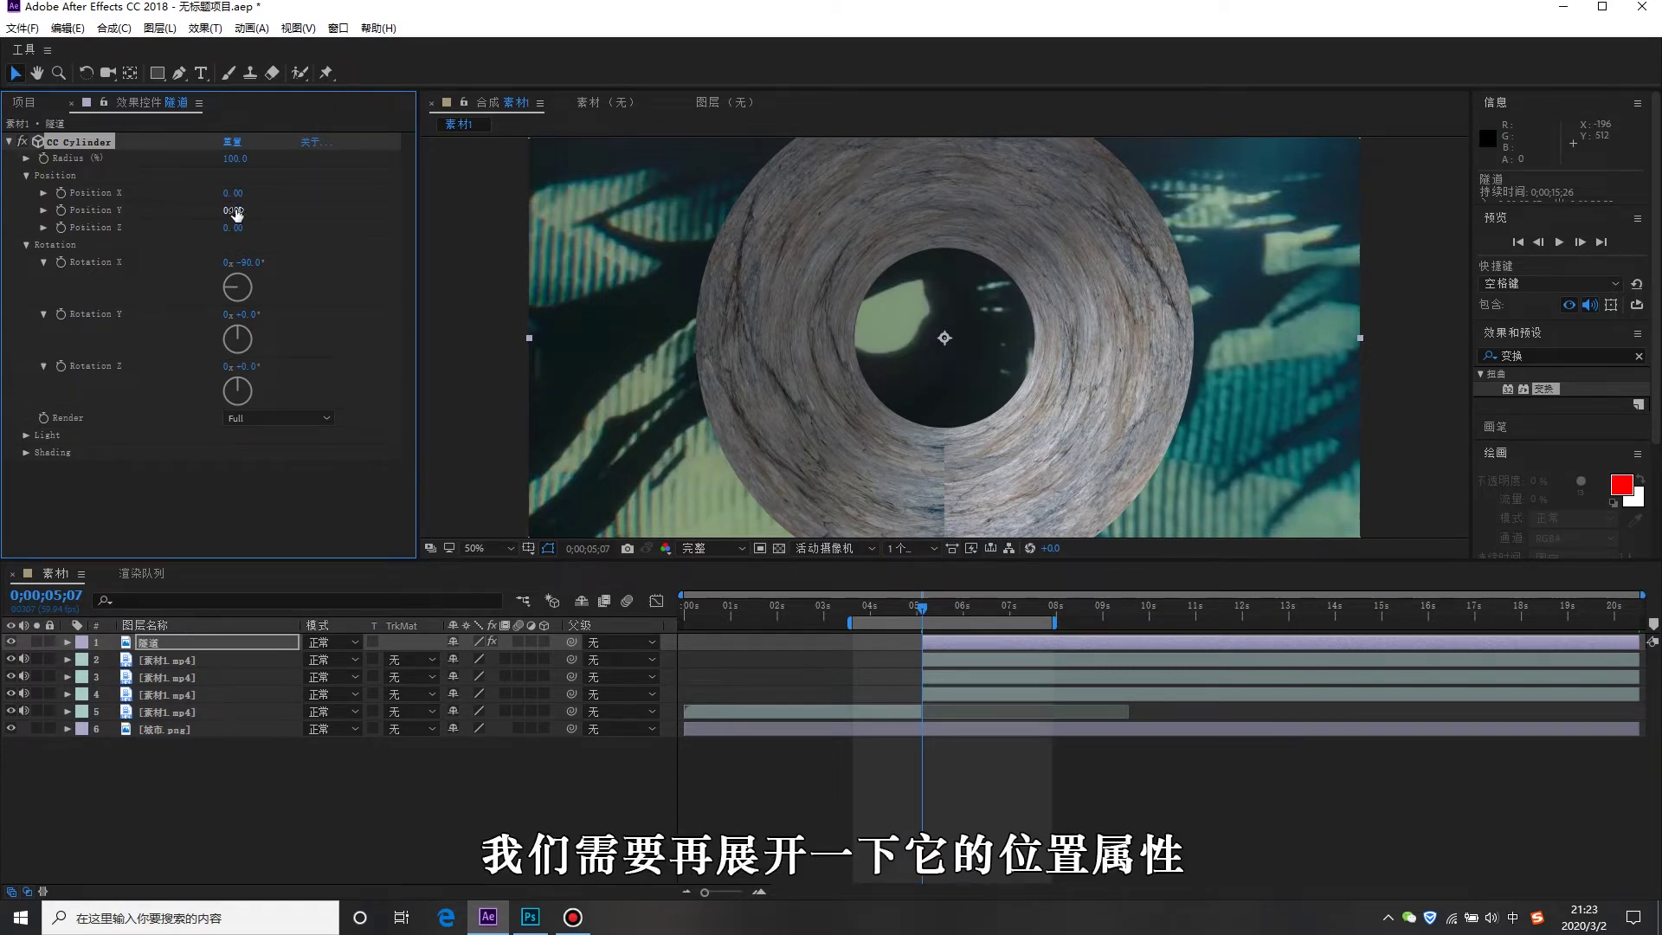
mouse_move(232, 228)
left_mouse_down()
mouse_move(221, 239)
mouse_move(290, 242)
left_mouse_up()
left_click_drag(234, 193, 268, 225)
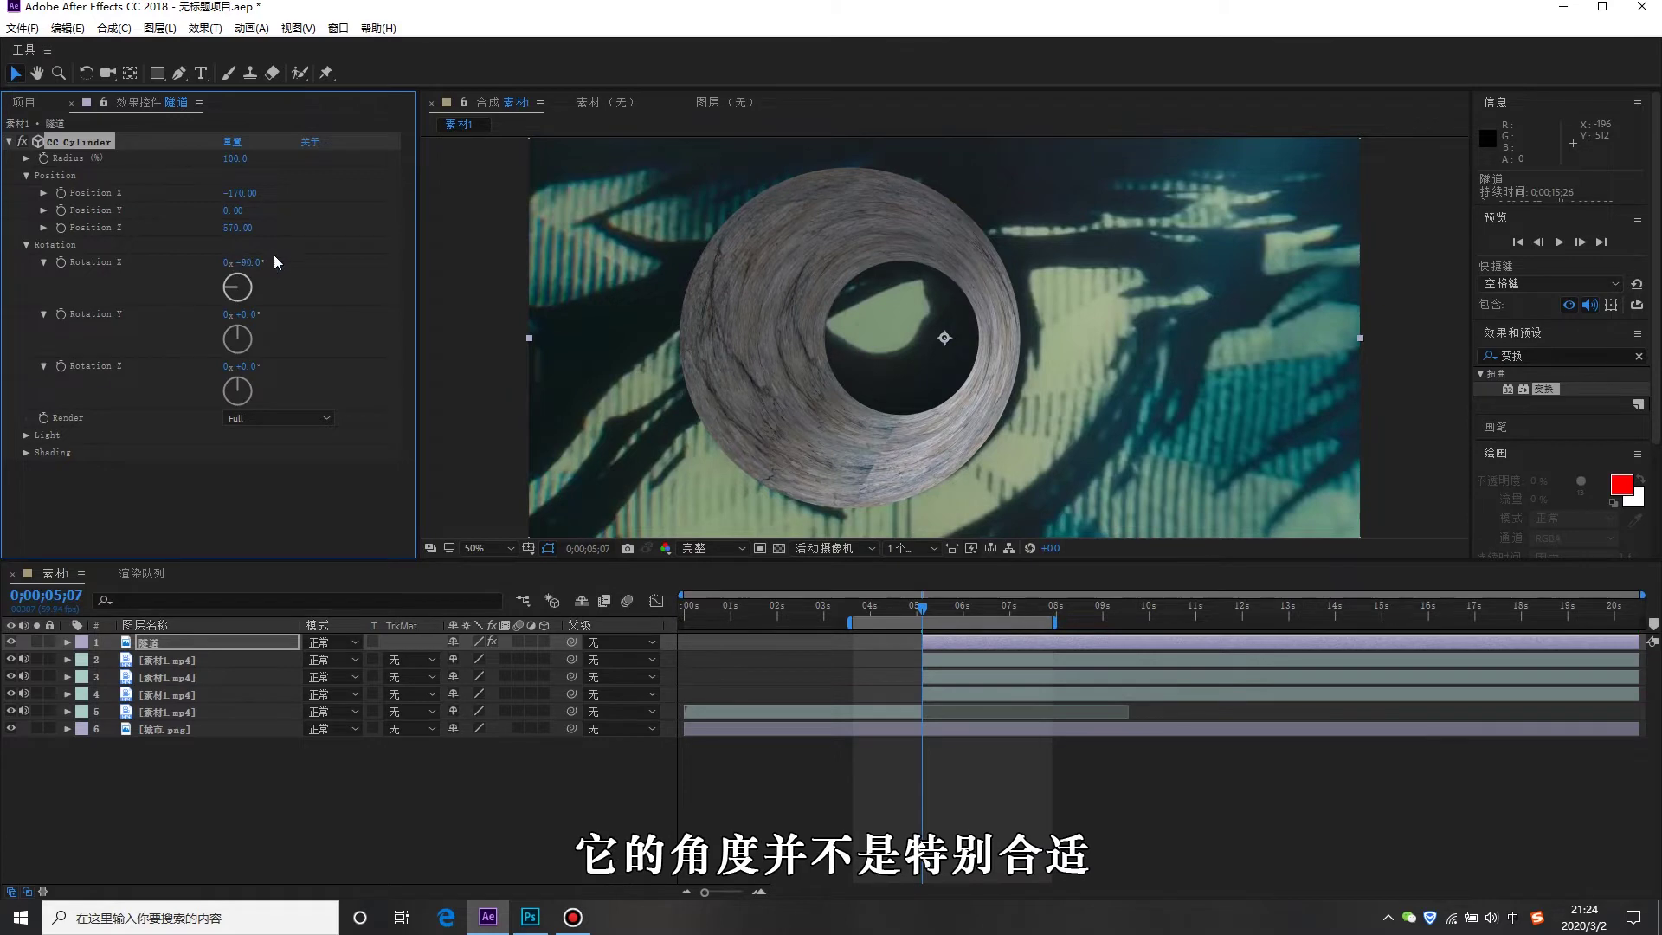
mouse_move(256, 268)
left_mouse_down()
mouse_move(280, 279)
mouse_move(267, 272)
left_mouse_up()
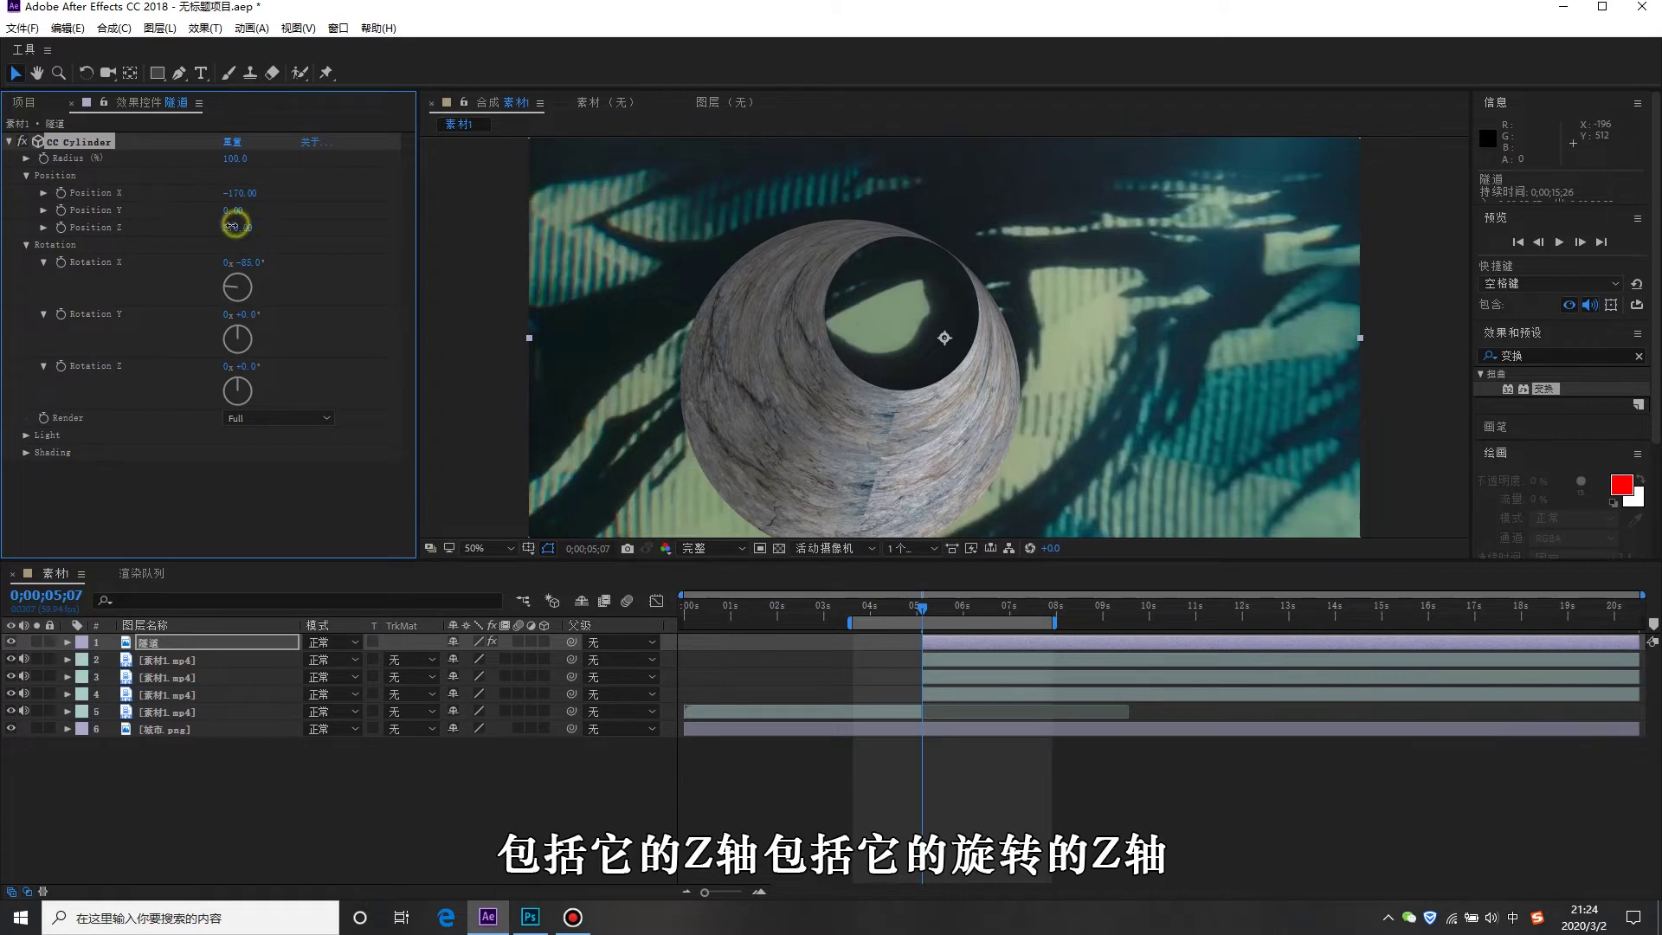
mouse_move(233, 225)
left_mouse_down()
mouse_move(252, 366)
mouse_move(206, 366)
left_mouse_up()
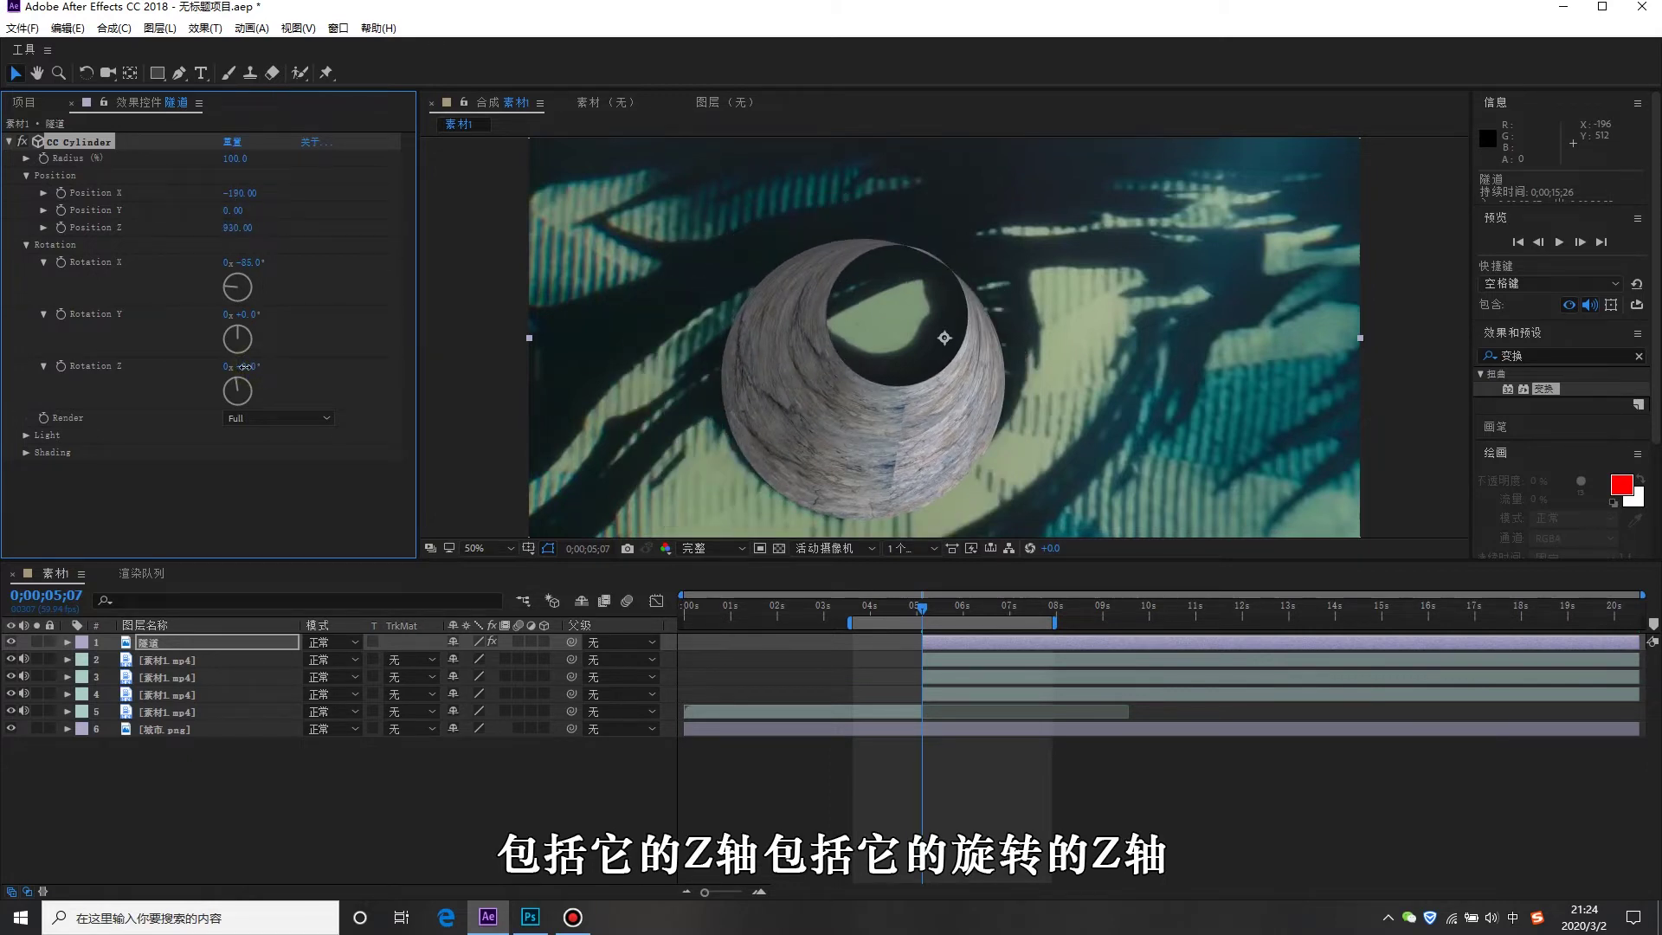
left_click_drag(206, 366, 225, 367)
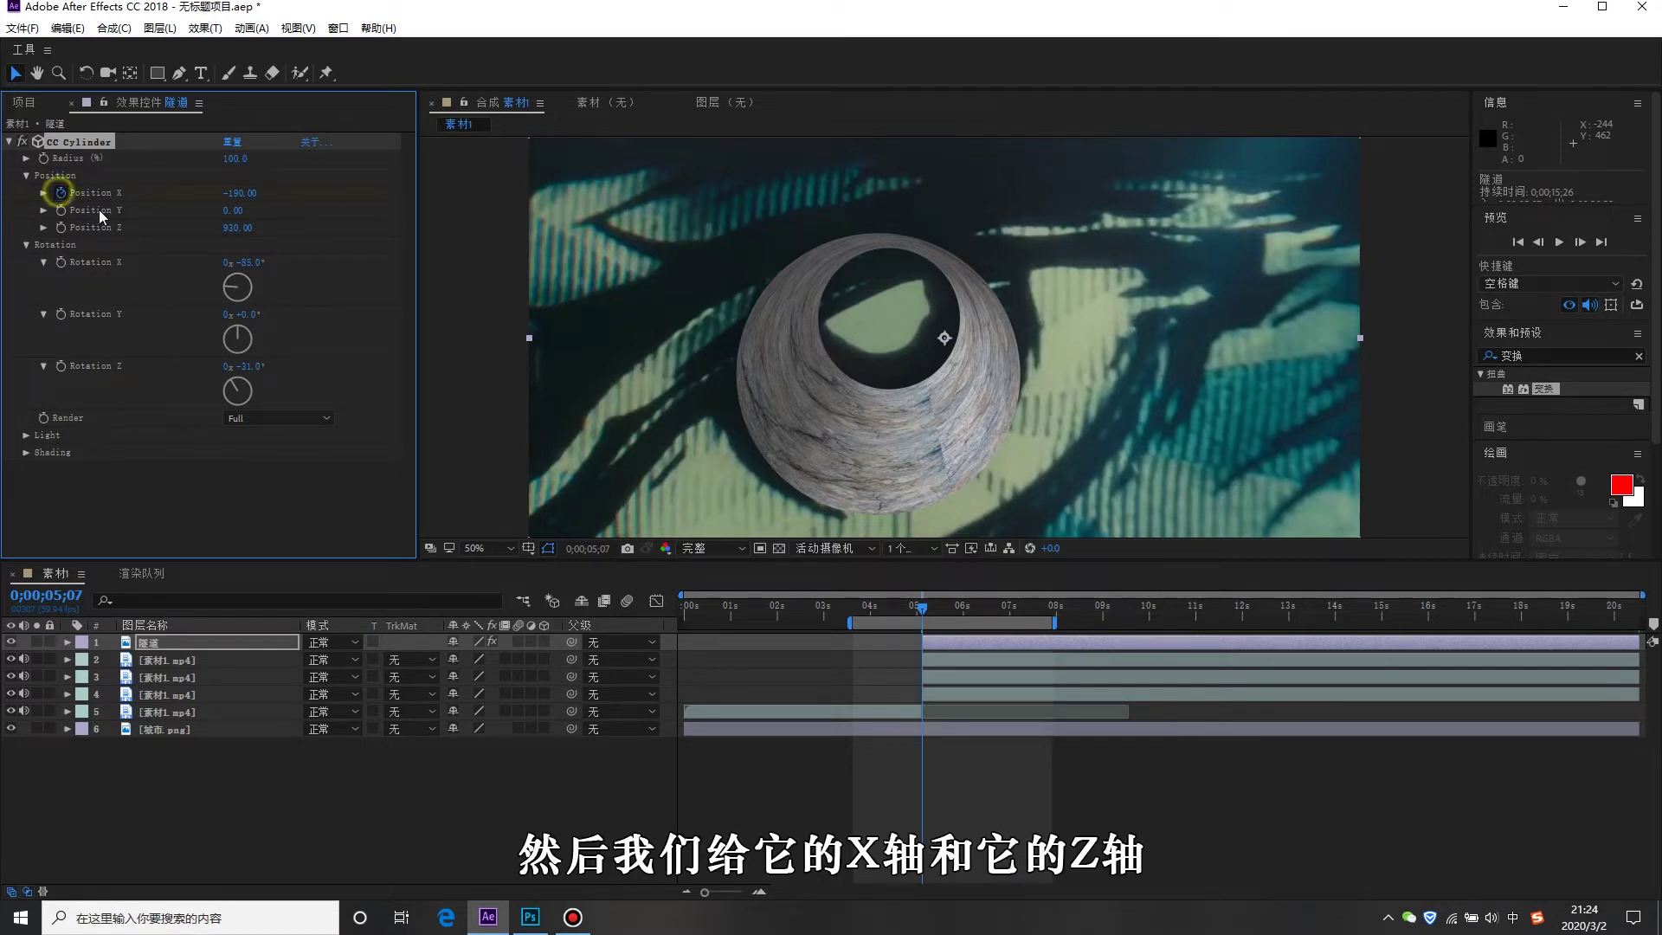
left_click(61, 227)
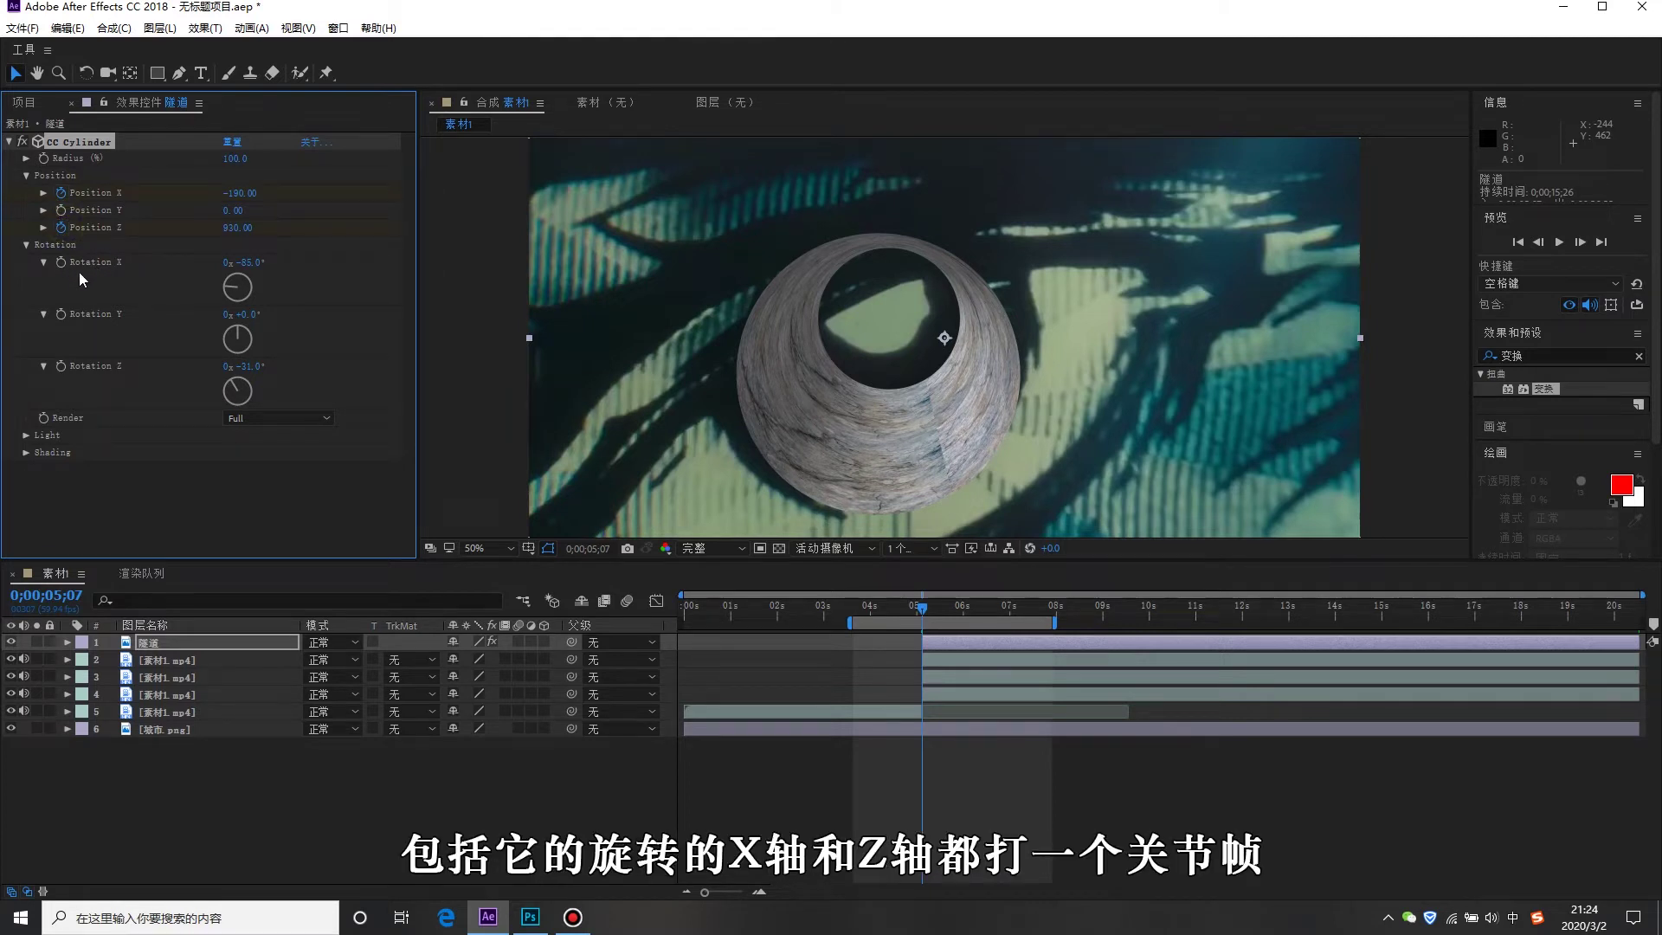
Add Rotation X and Rotation Z keyframes at 5;07, then move the playhead to about 5;50.
left_click(60, 261)
left_click(60, 366)
left_click_drag(942, 606, 955, 606)
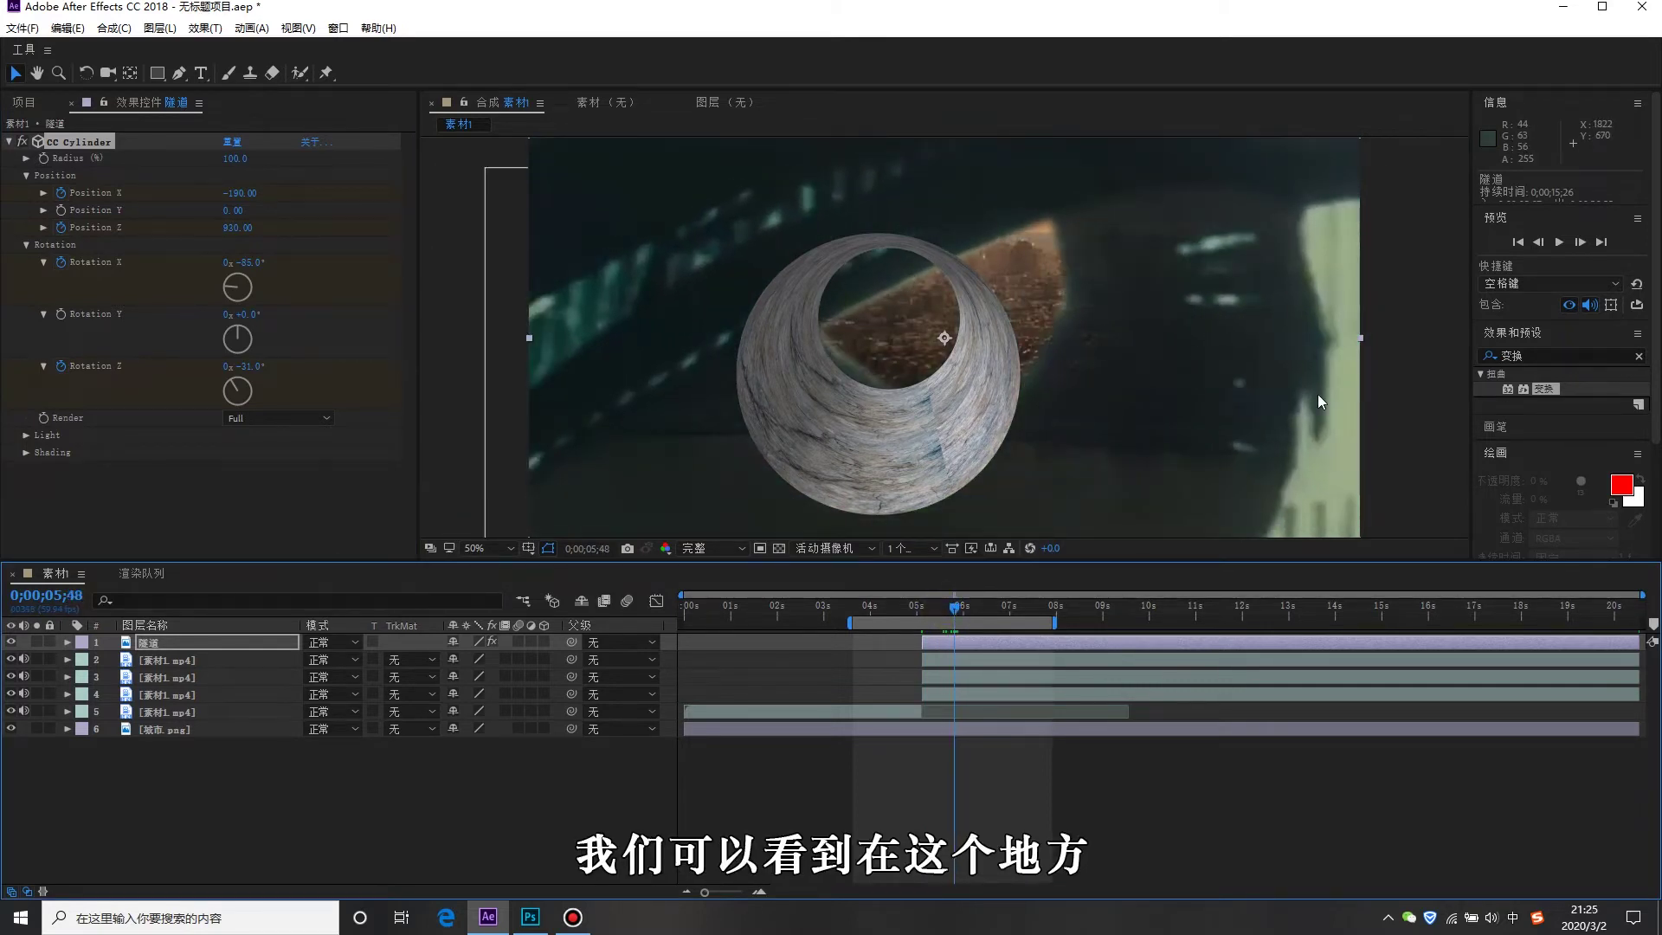
key("comma")
key("comma")
key("period")
key("period")
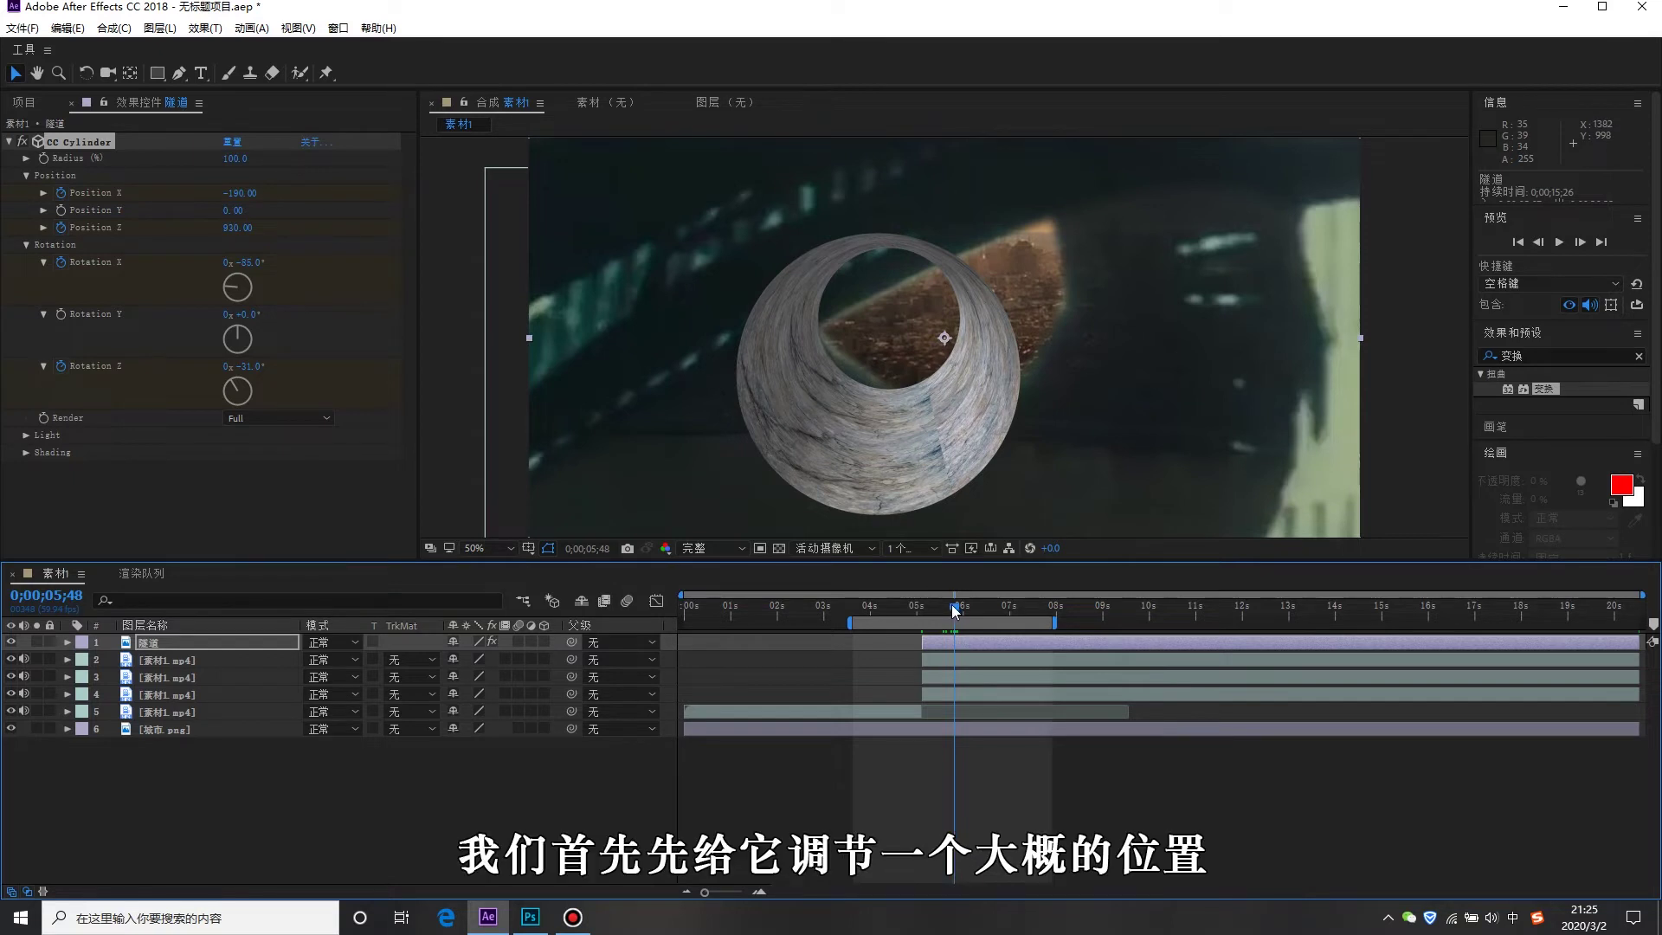
left_click_drag(955, 609, 957, 614)
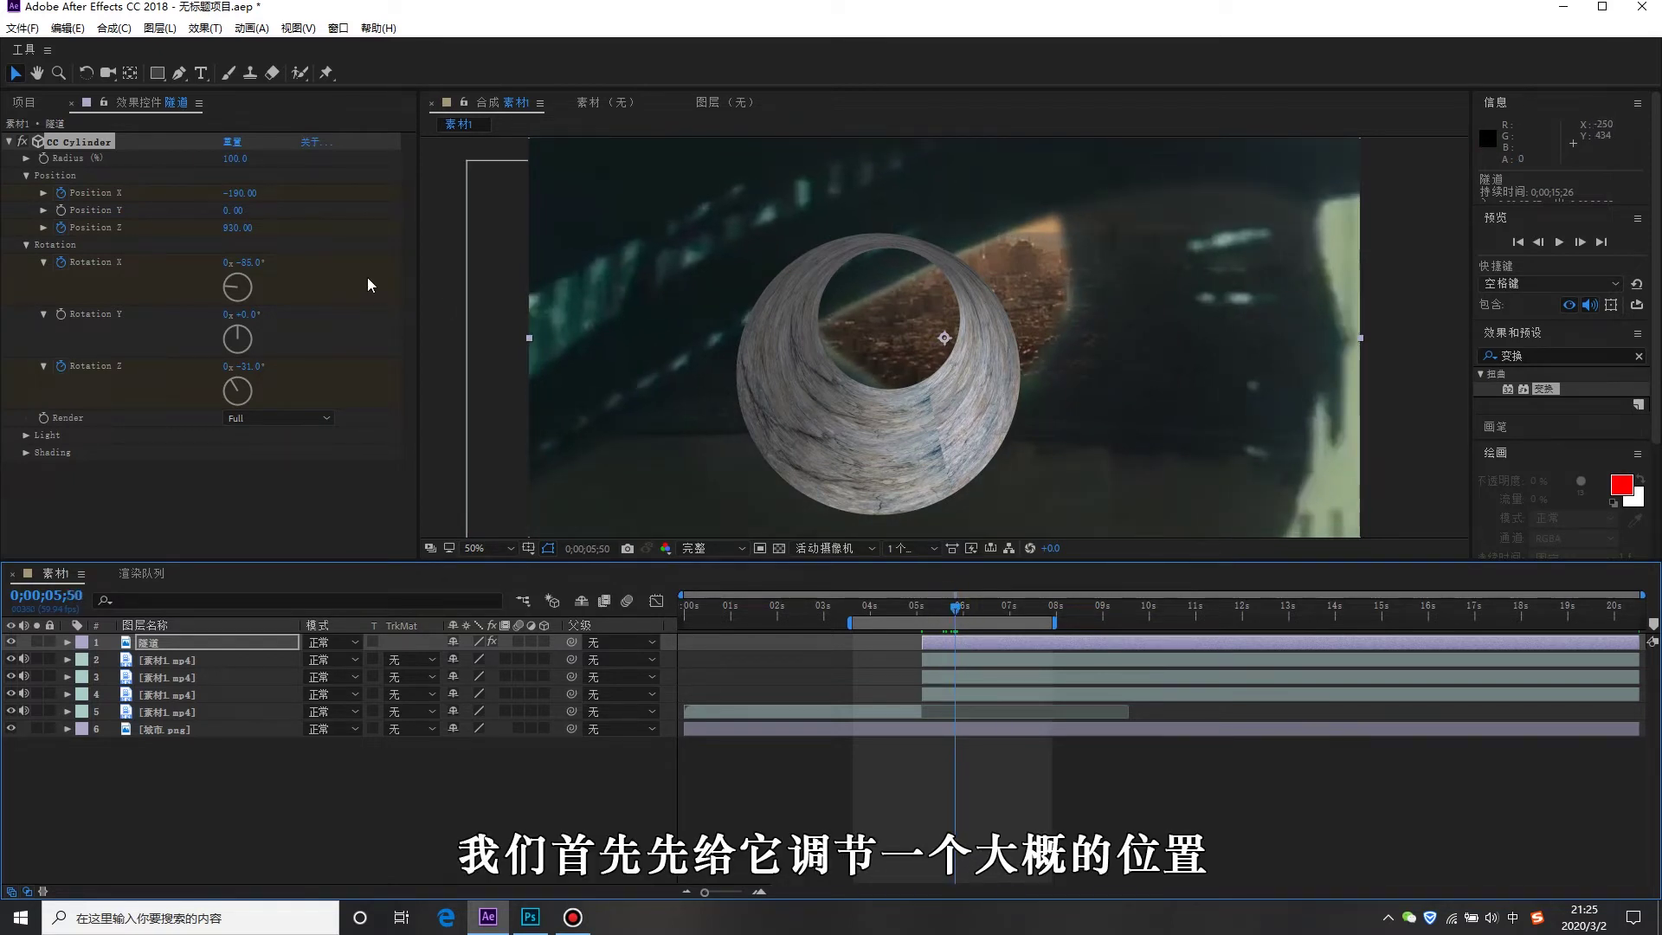
At 5;50 bring the tunnel closer with Position Z 600 and Position X 60.
mouse_move(248, 230)
left_mouse_down()
mouse_move(169, 242)
mouse_move(221, 207)
mouse_move(273, 217)
mouse_move(251, 230)
mouse_move(251, 270)
left_mouse_up()
left_click(245, 231)
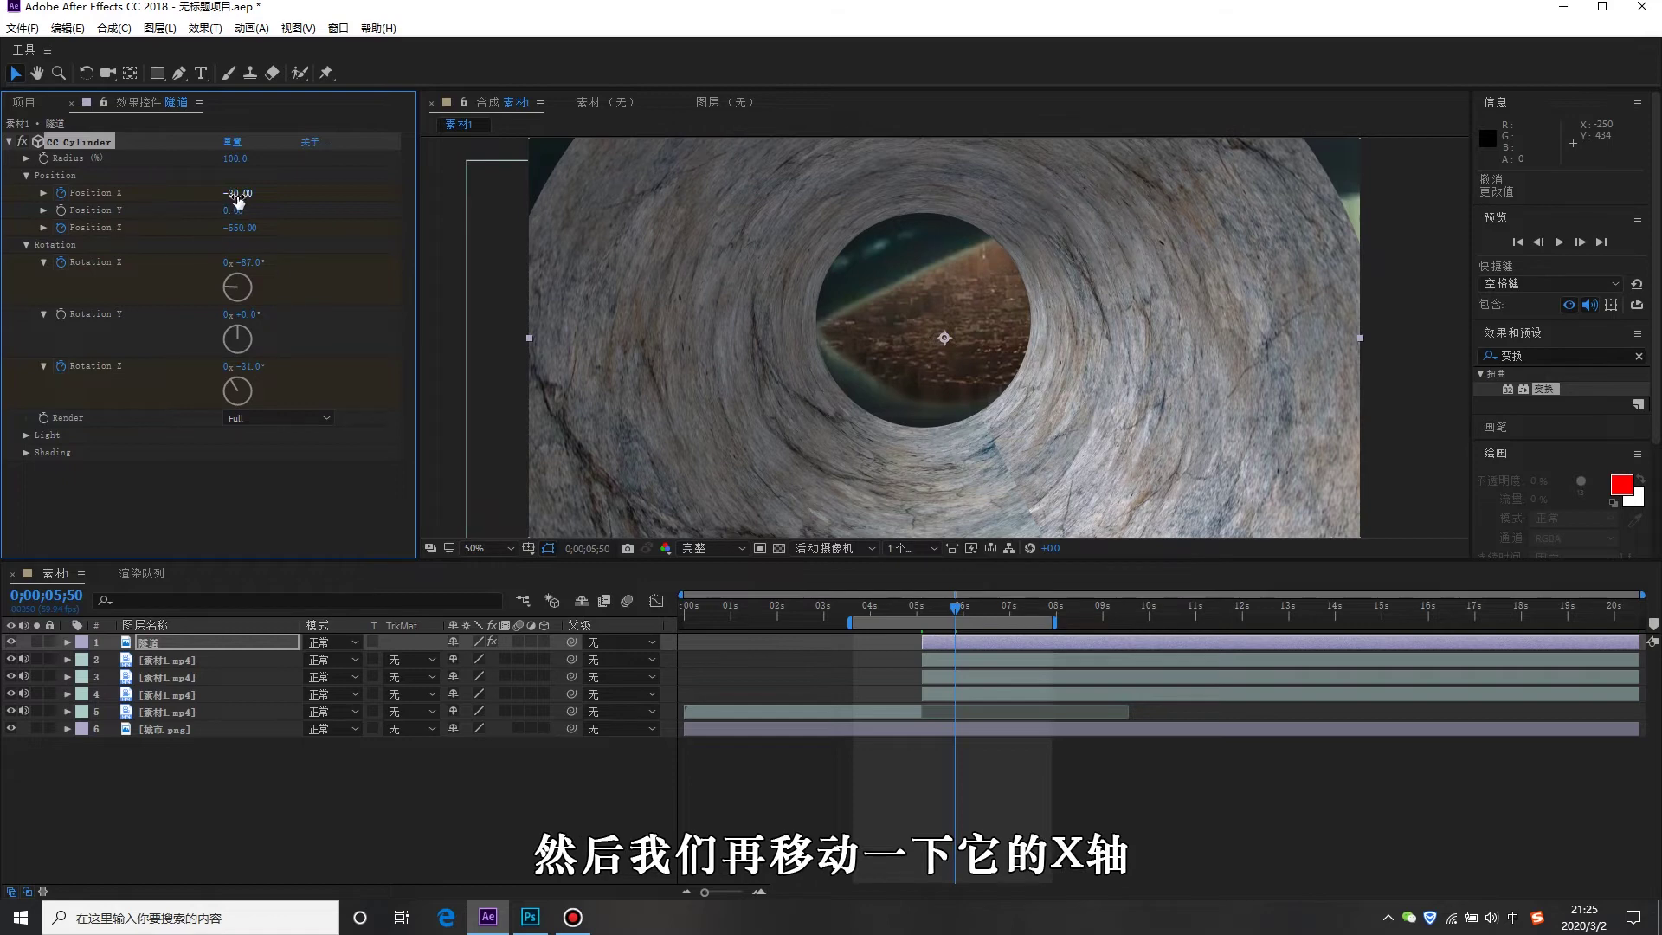
left_click_drag(239, 201, 239, 195)
mouse_move(949, 610)
left_mouse_down()
mouse_move(1025, 637)
mouse_move(1020, 661)
left_mouse_up()
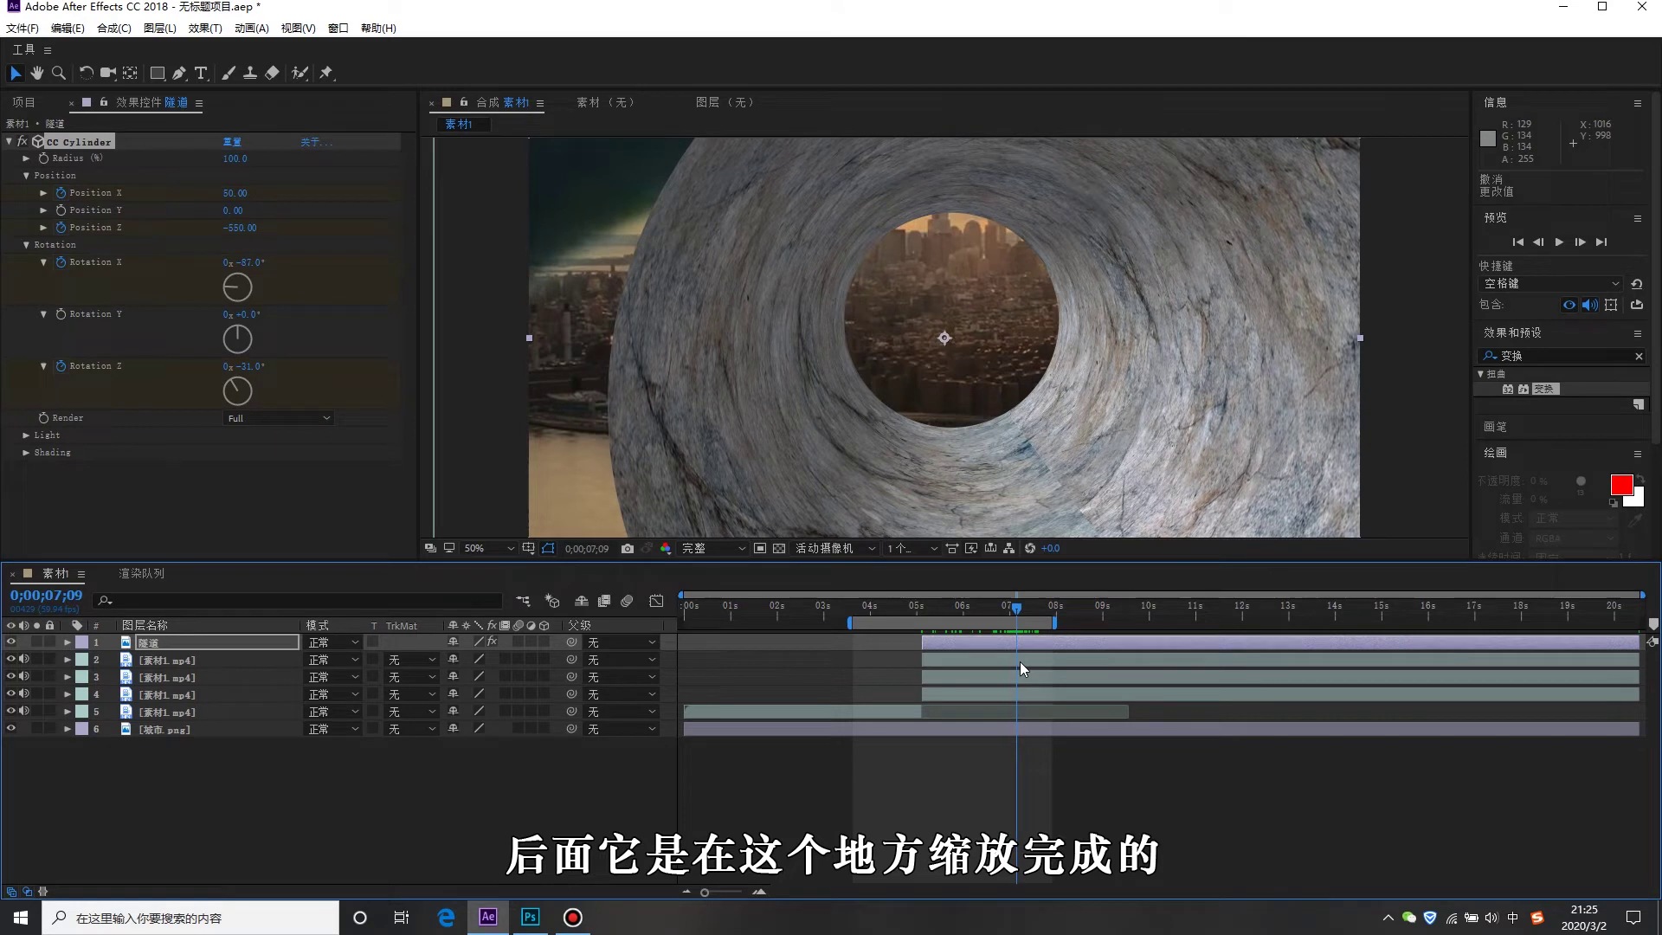
At 7;06 push Position Z to about -2590 so the view flies through the tunnel, then preview.
left_click_drag(1014, 609, 1011, 627)
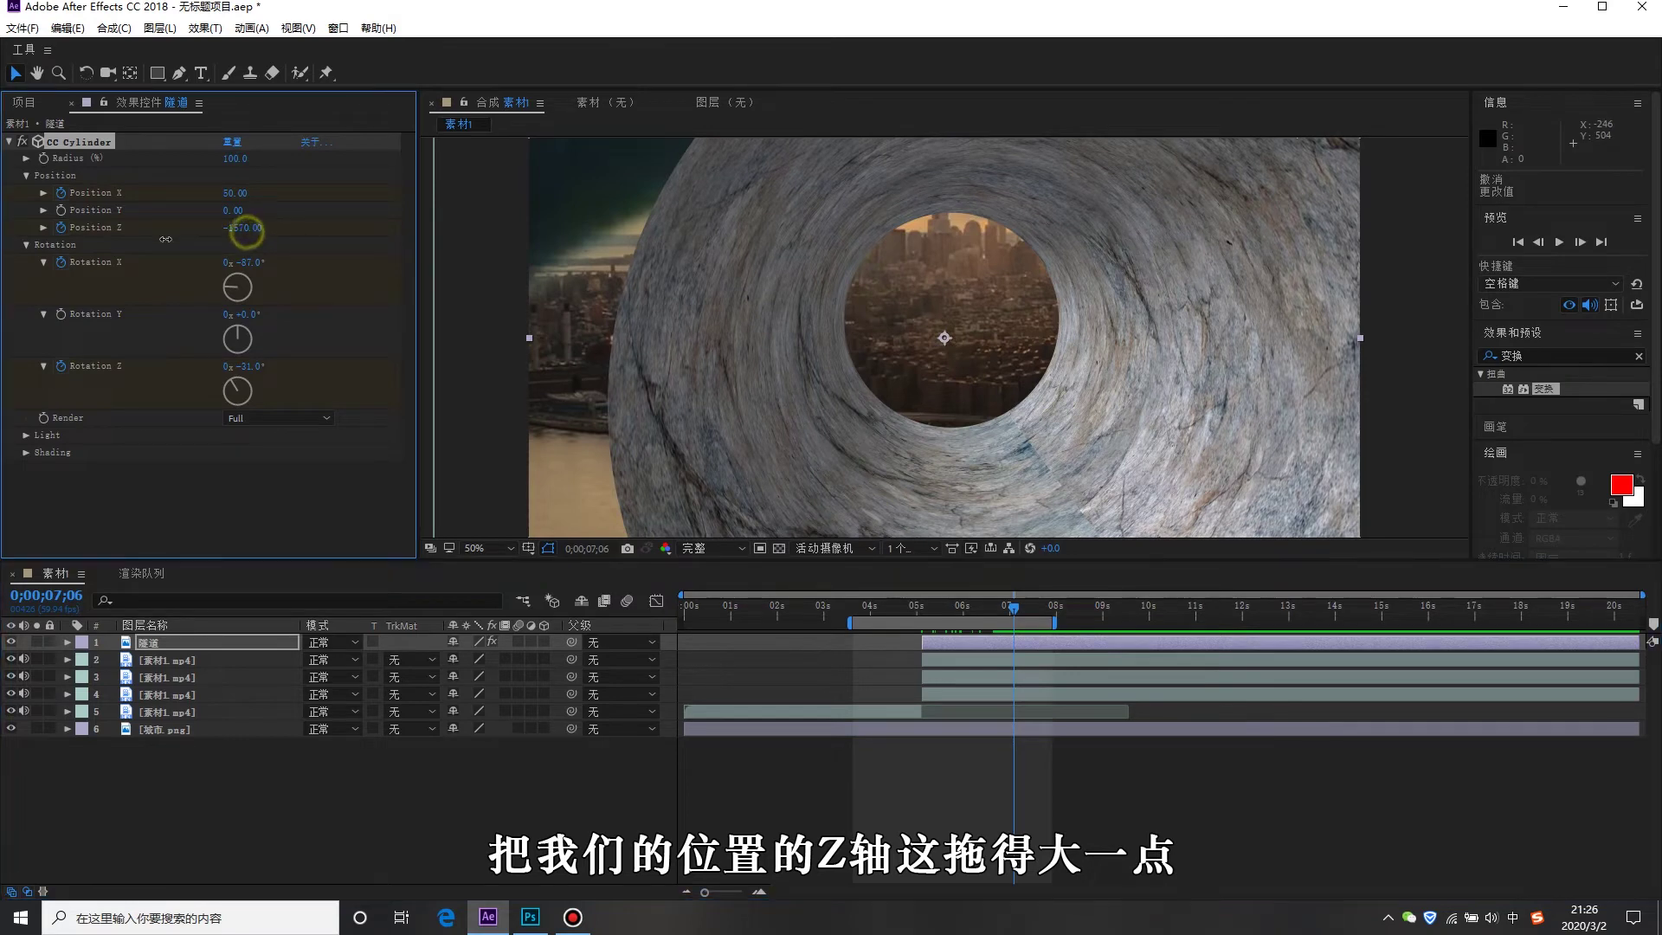
left_click_drag(247, 236, 166, 239)
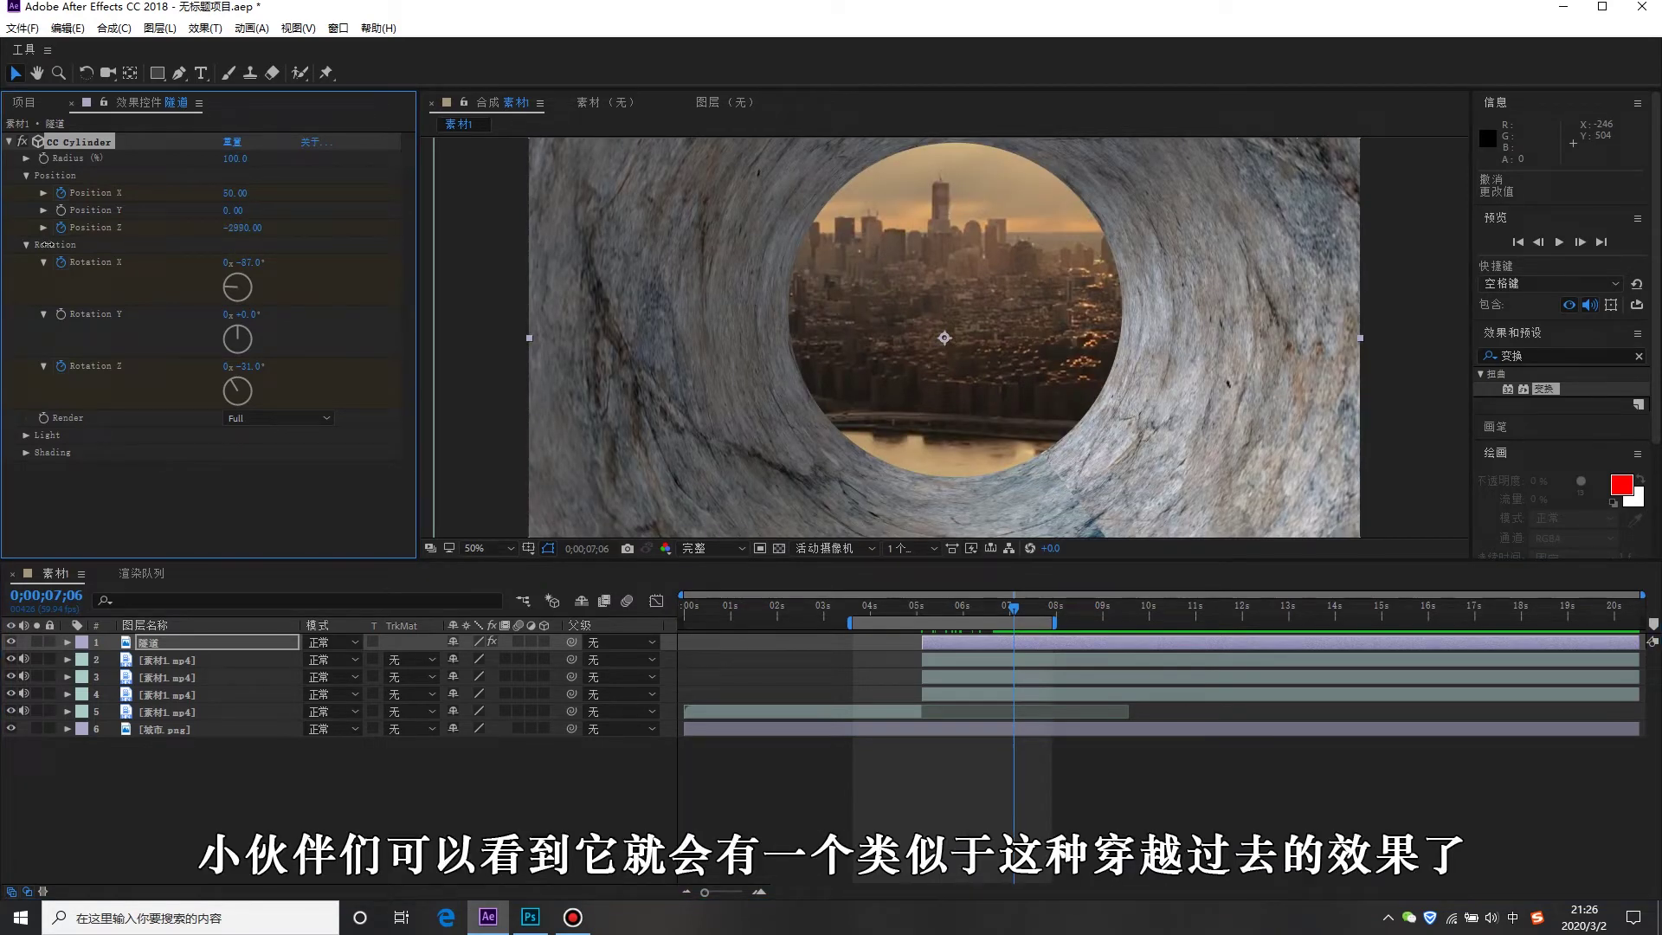
left_click_drag(76, 246, 82, 247)
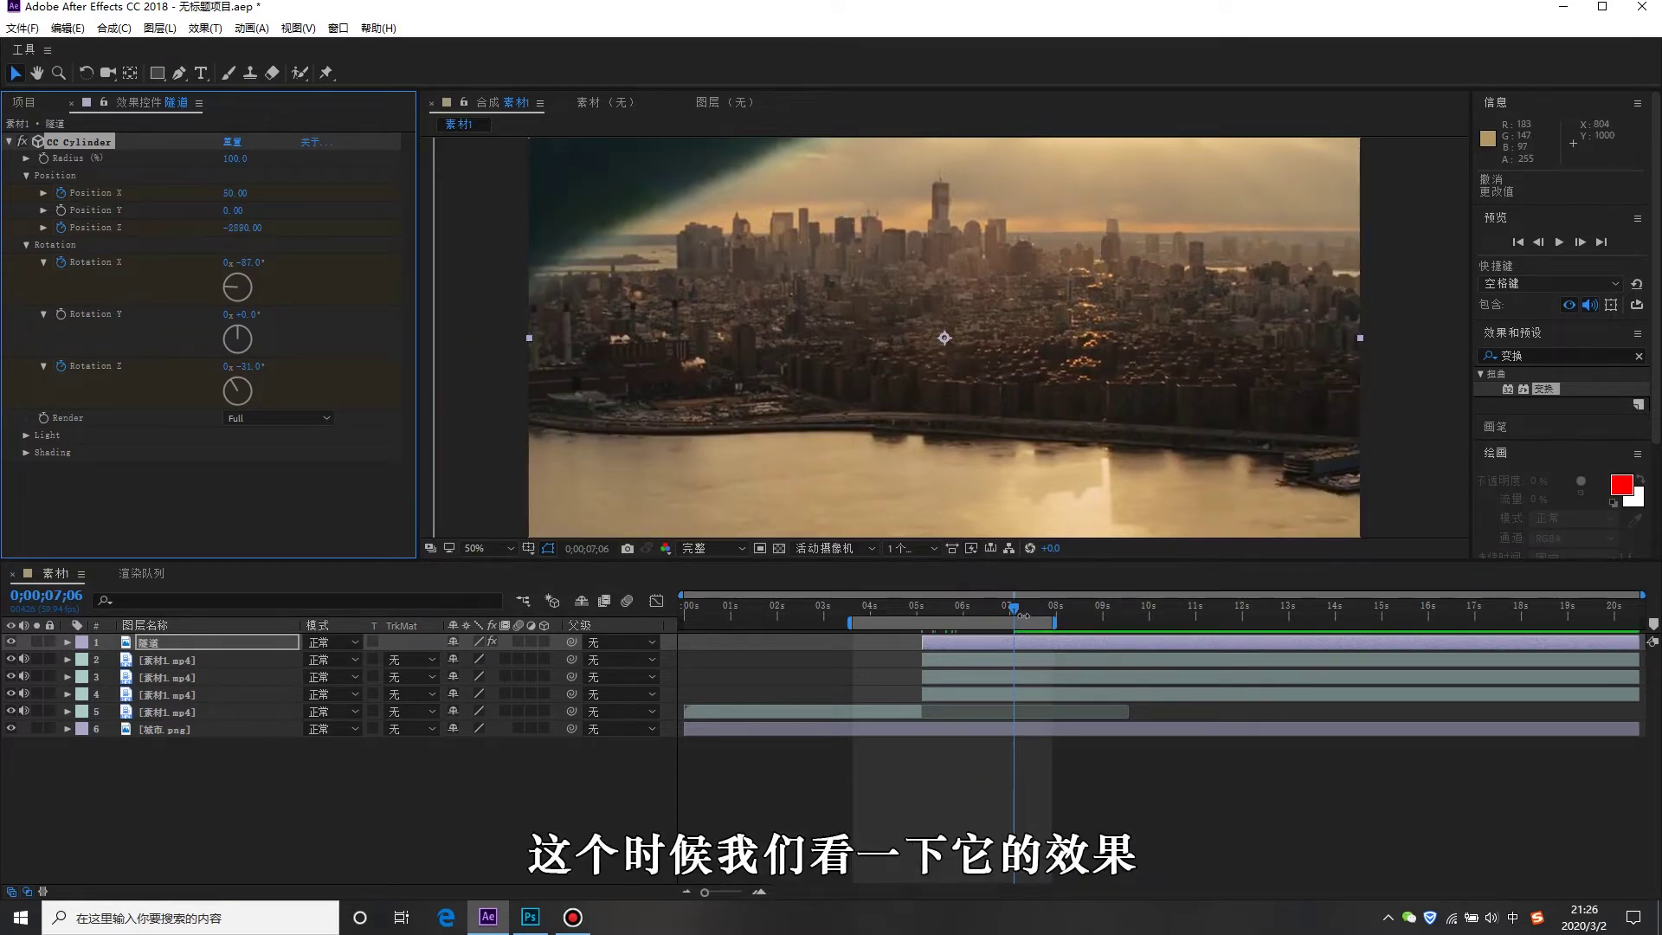
key("space")
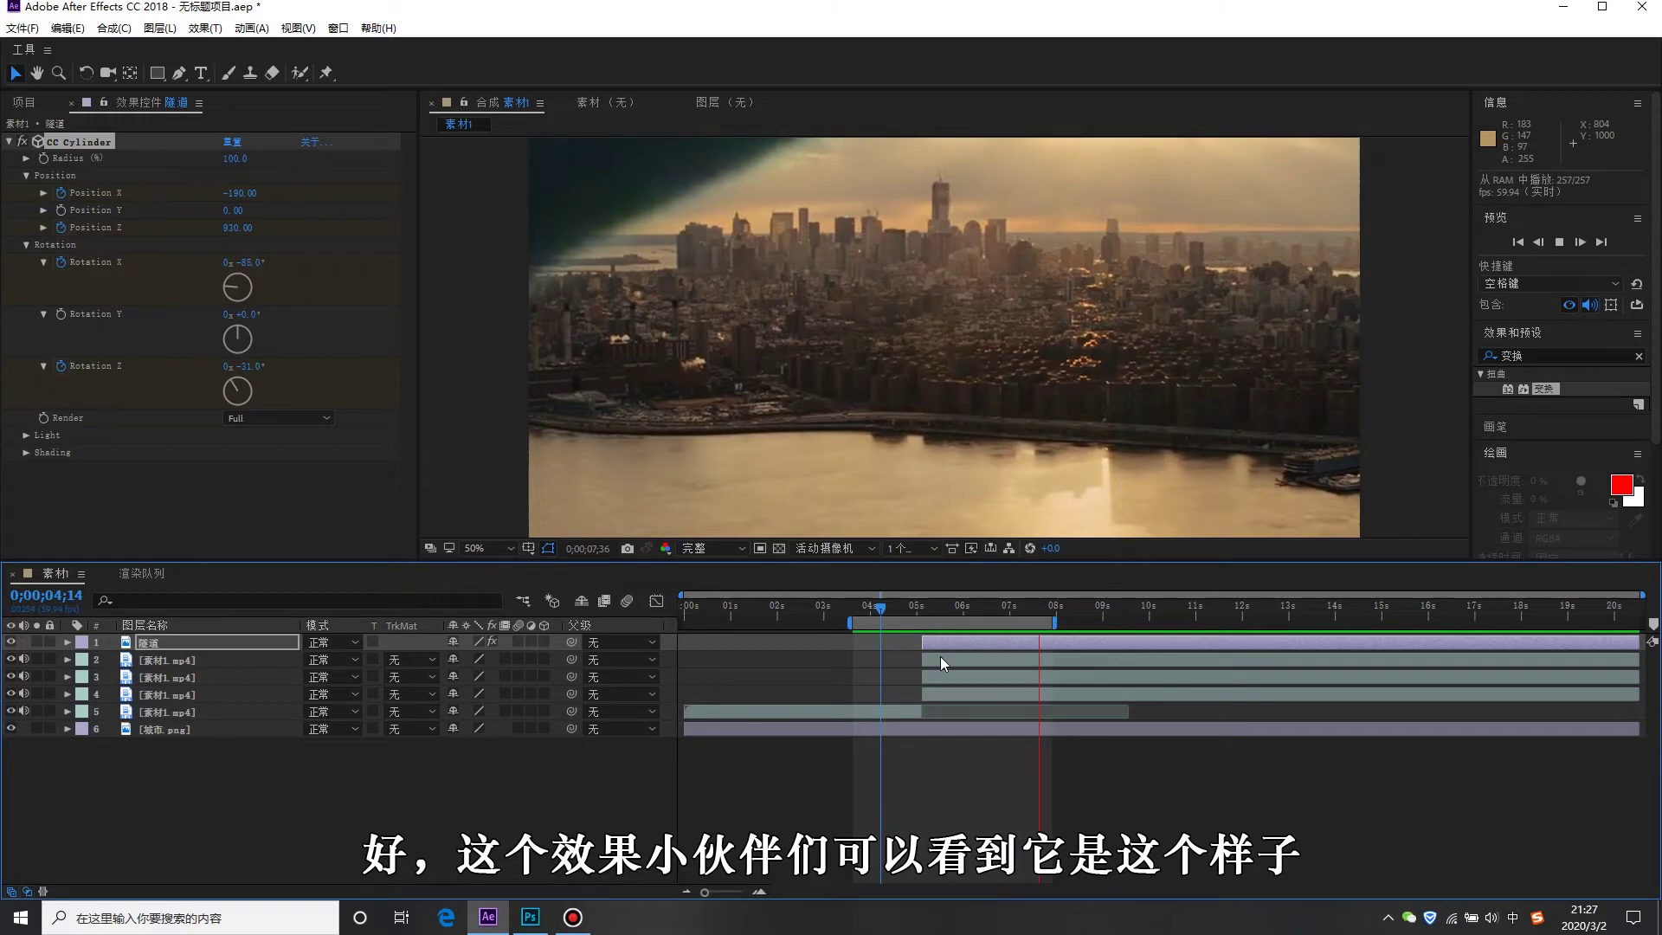
key("space")
left_click_drag(984, 657, 952, 653)
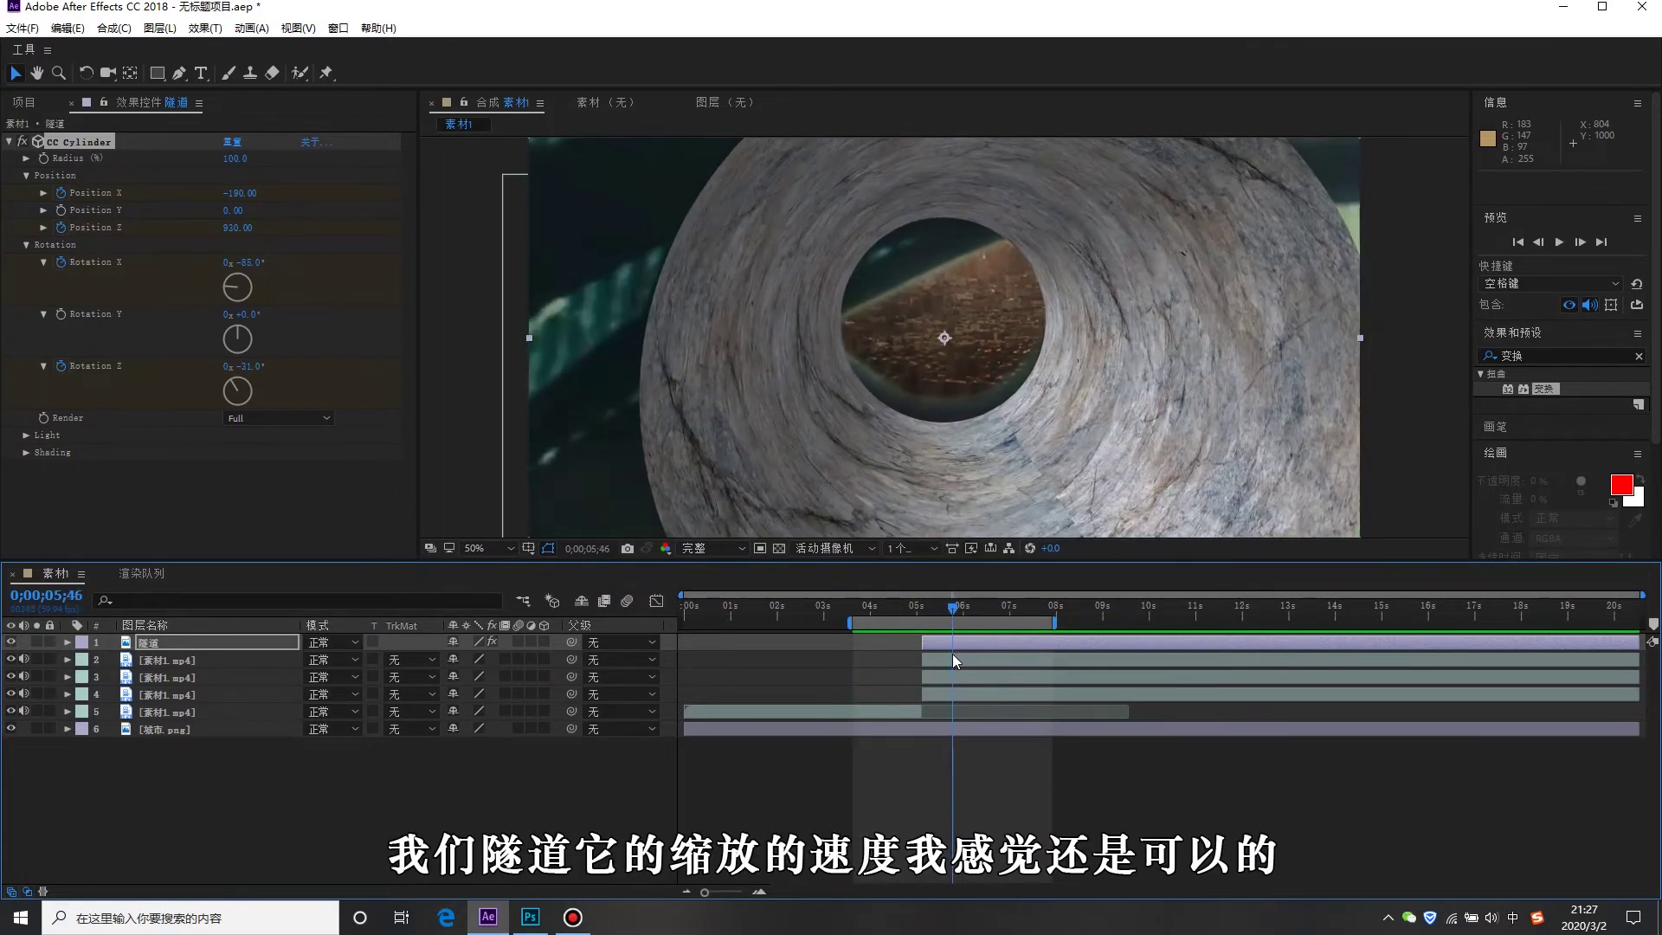
mouse_move(952, 652)
left_mouse_down()
mouse_move(992, 640)
mouse_move(938, 642)
left_mouse_up()
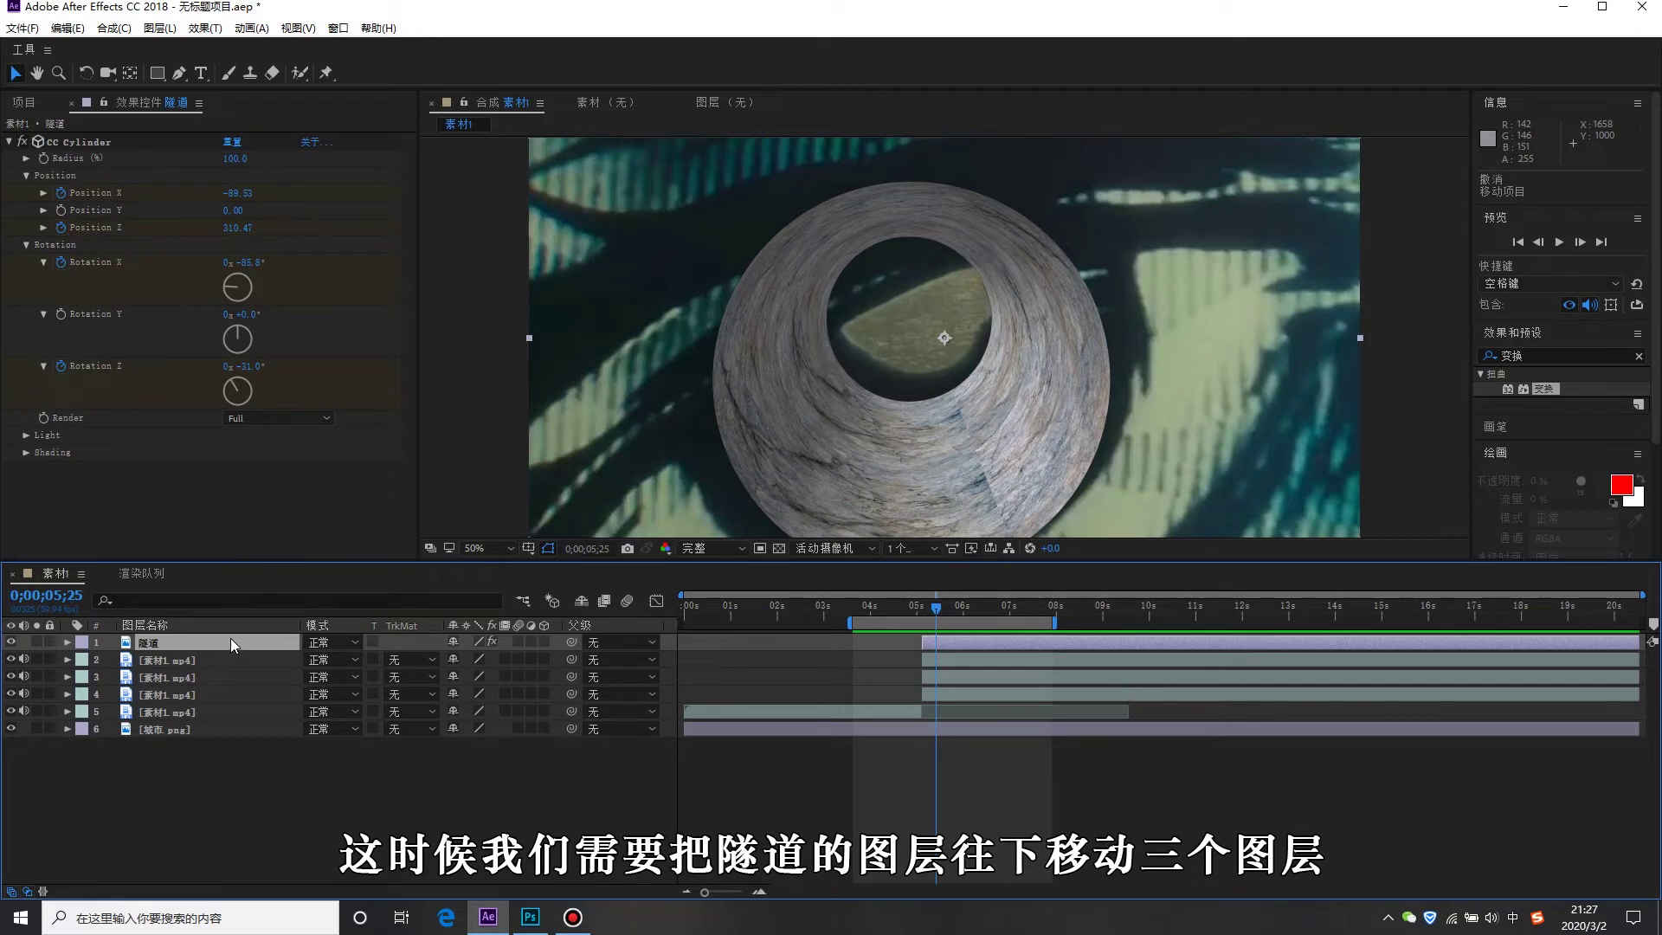
Drag 隧道 below the three eye layers and scrub 6;38–7;12 to check the city reveal.
left_click_drag(231, 640, 261, 693)
key("space")
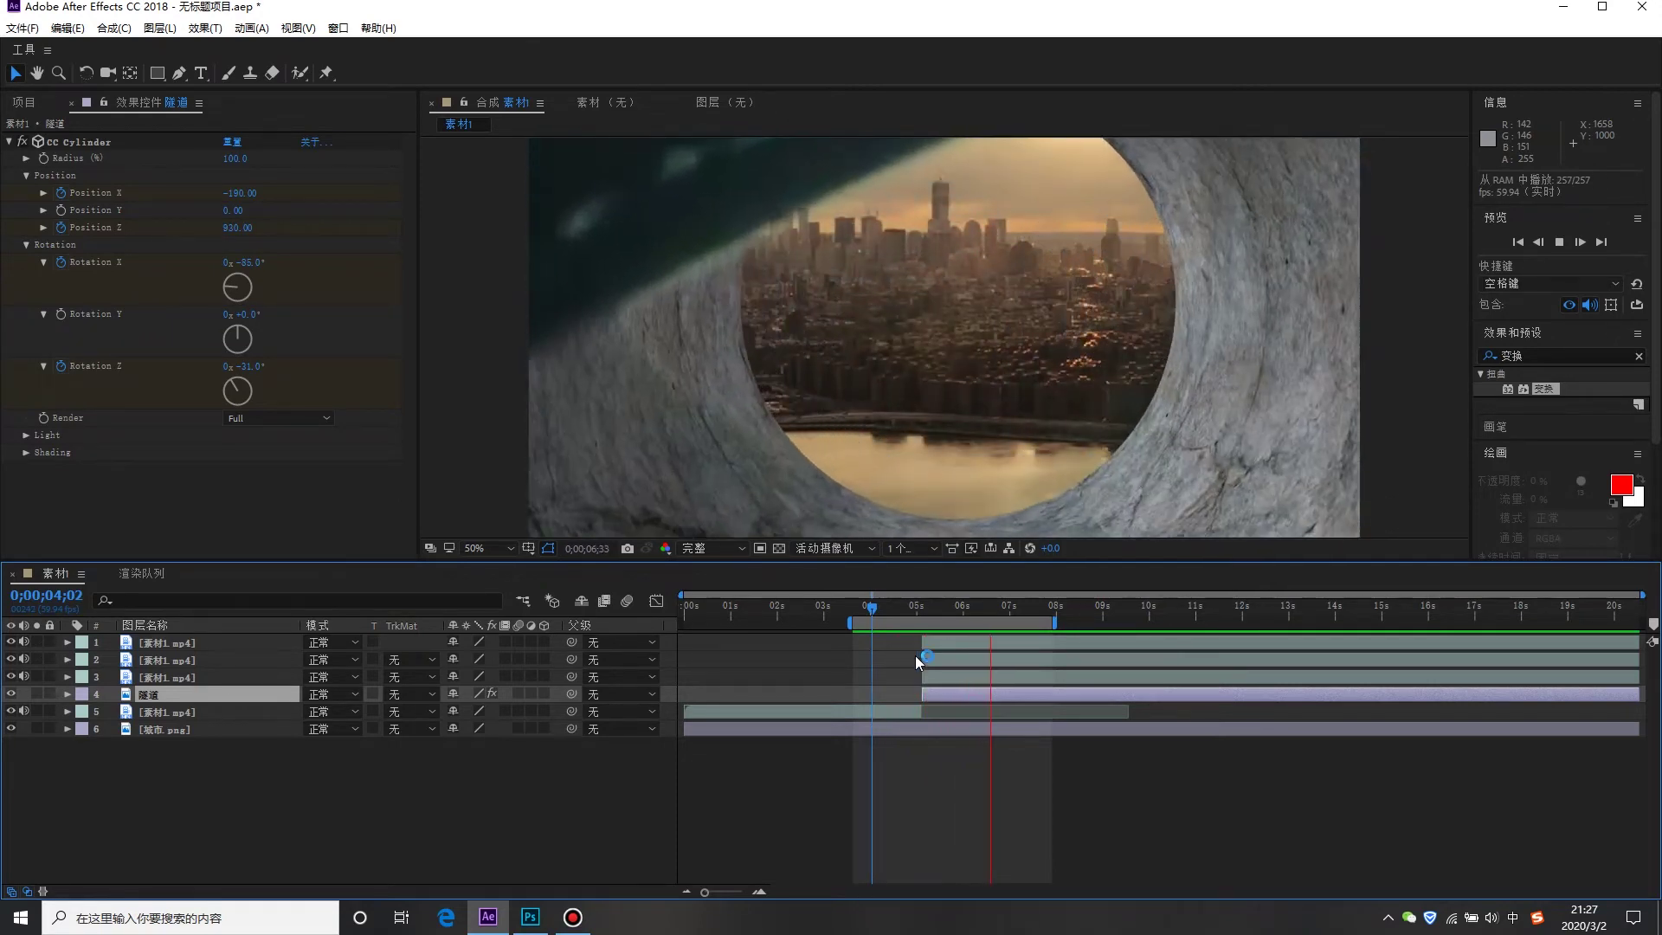
left_click_drag(941, 615, 1012, 719)
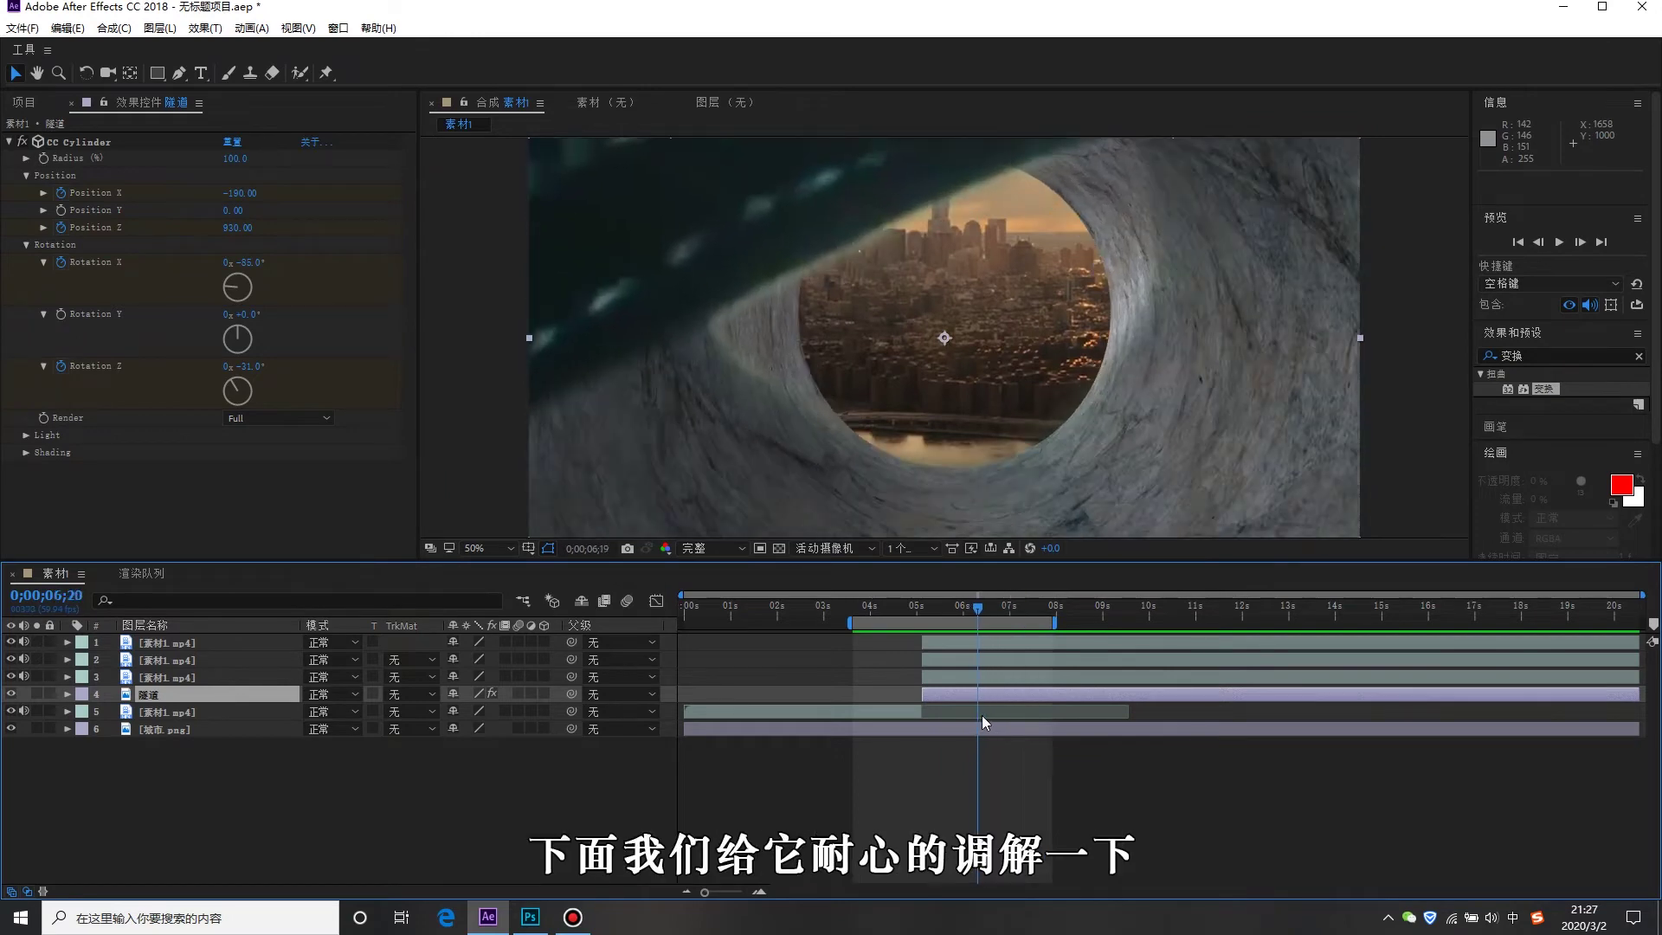
left_click_drag(1013, 721, 990, 719)
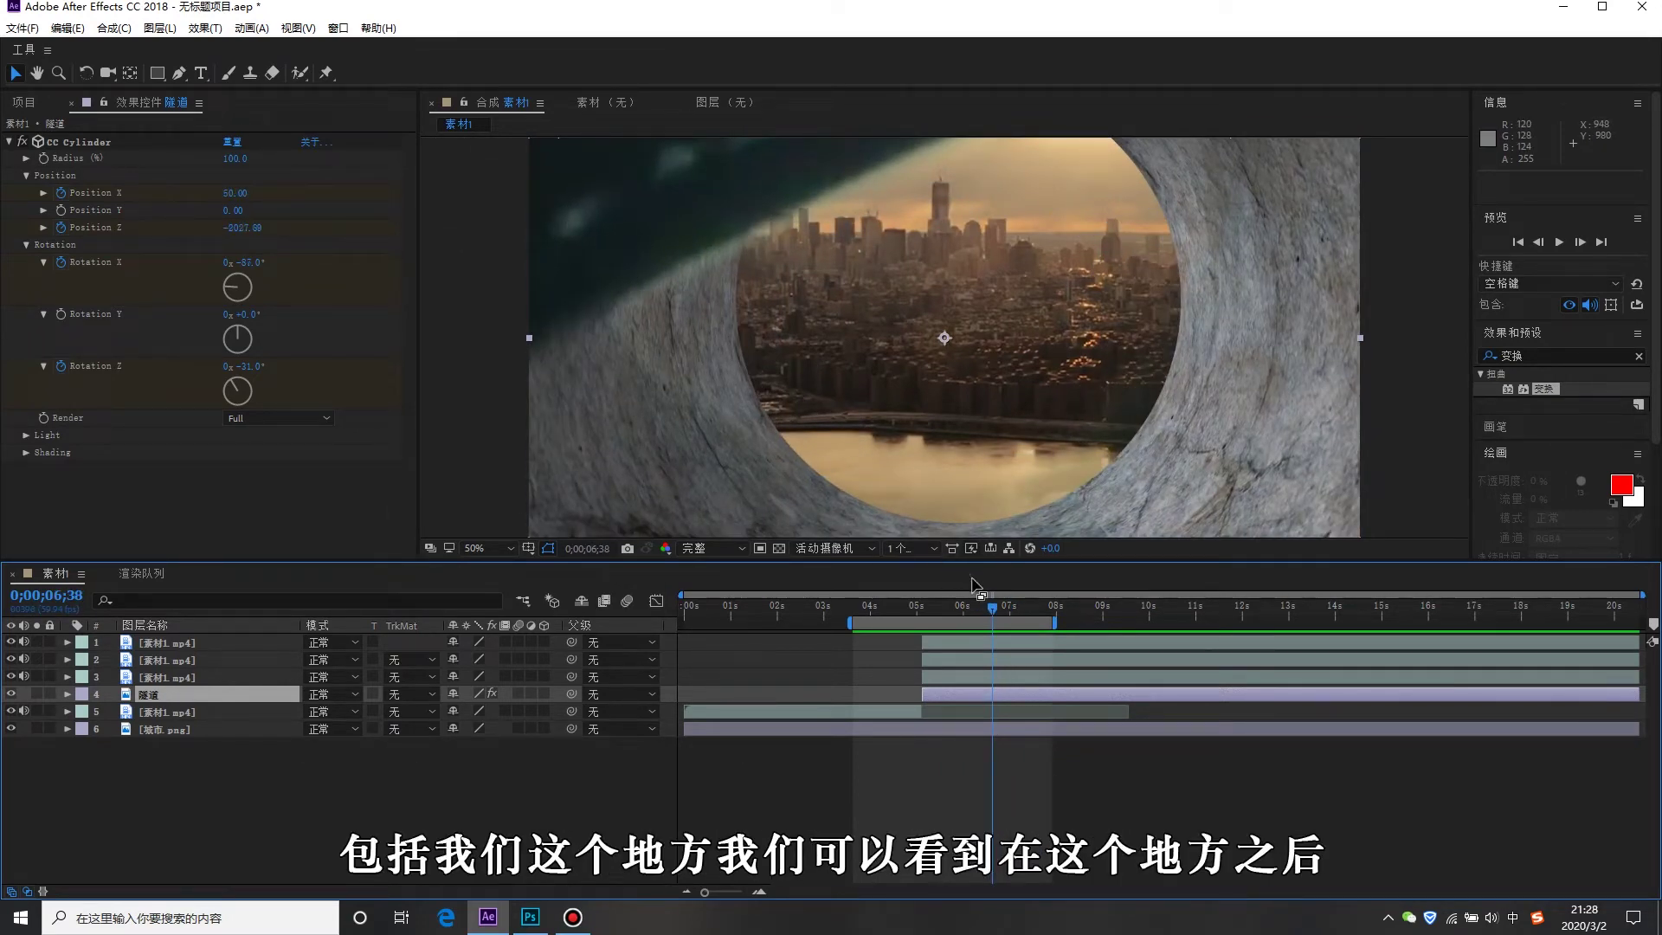
left_click_drag(1003, 616, 1021, 625)
scroll(677, 241, "down", 2)
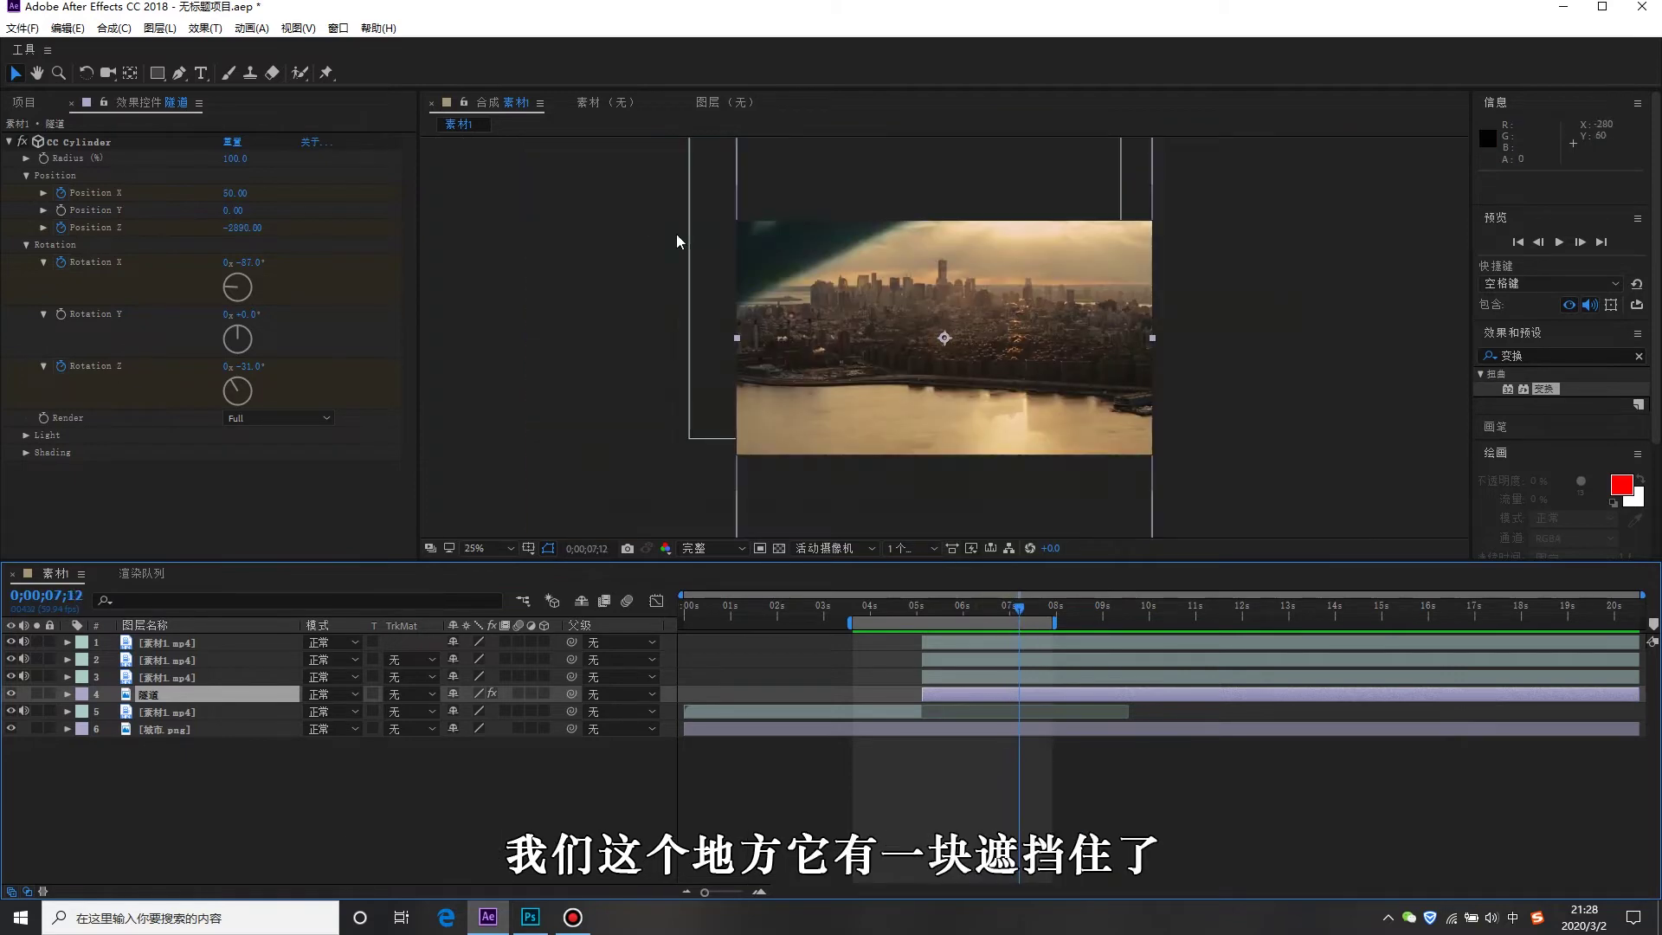
scroll(757, 276, "up", 2)
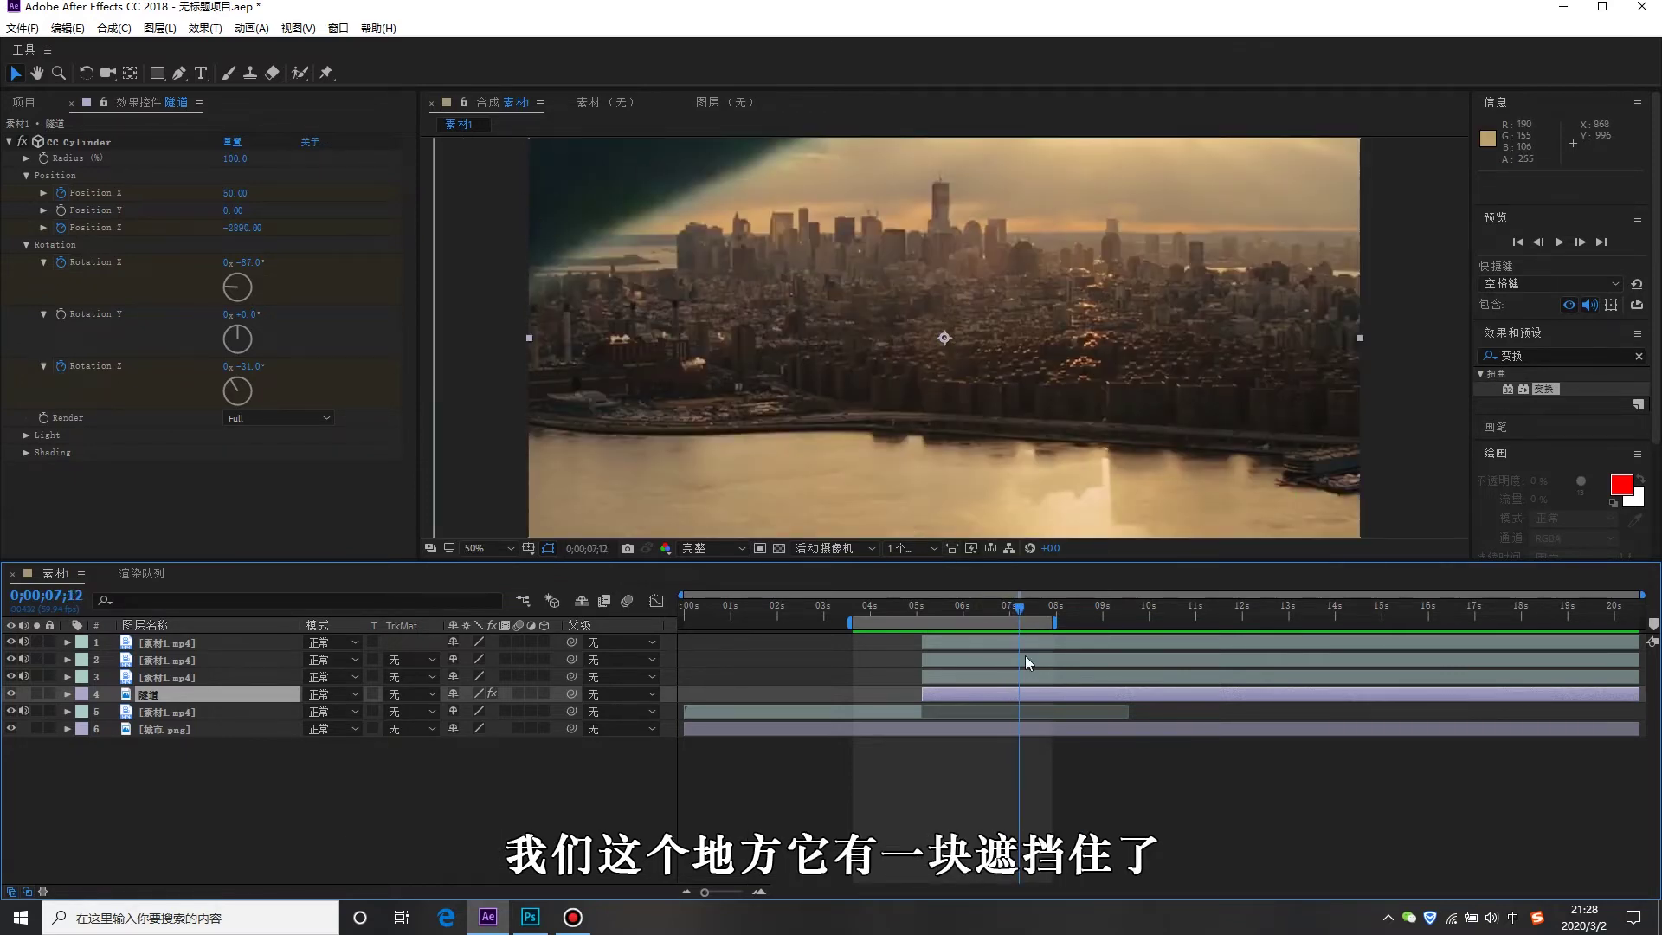
left_click(214, 679)
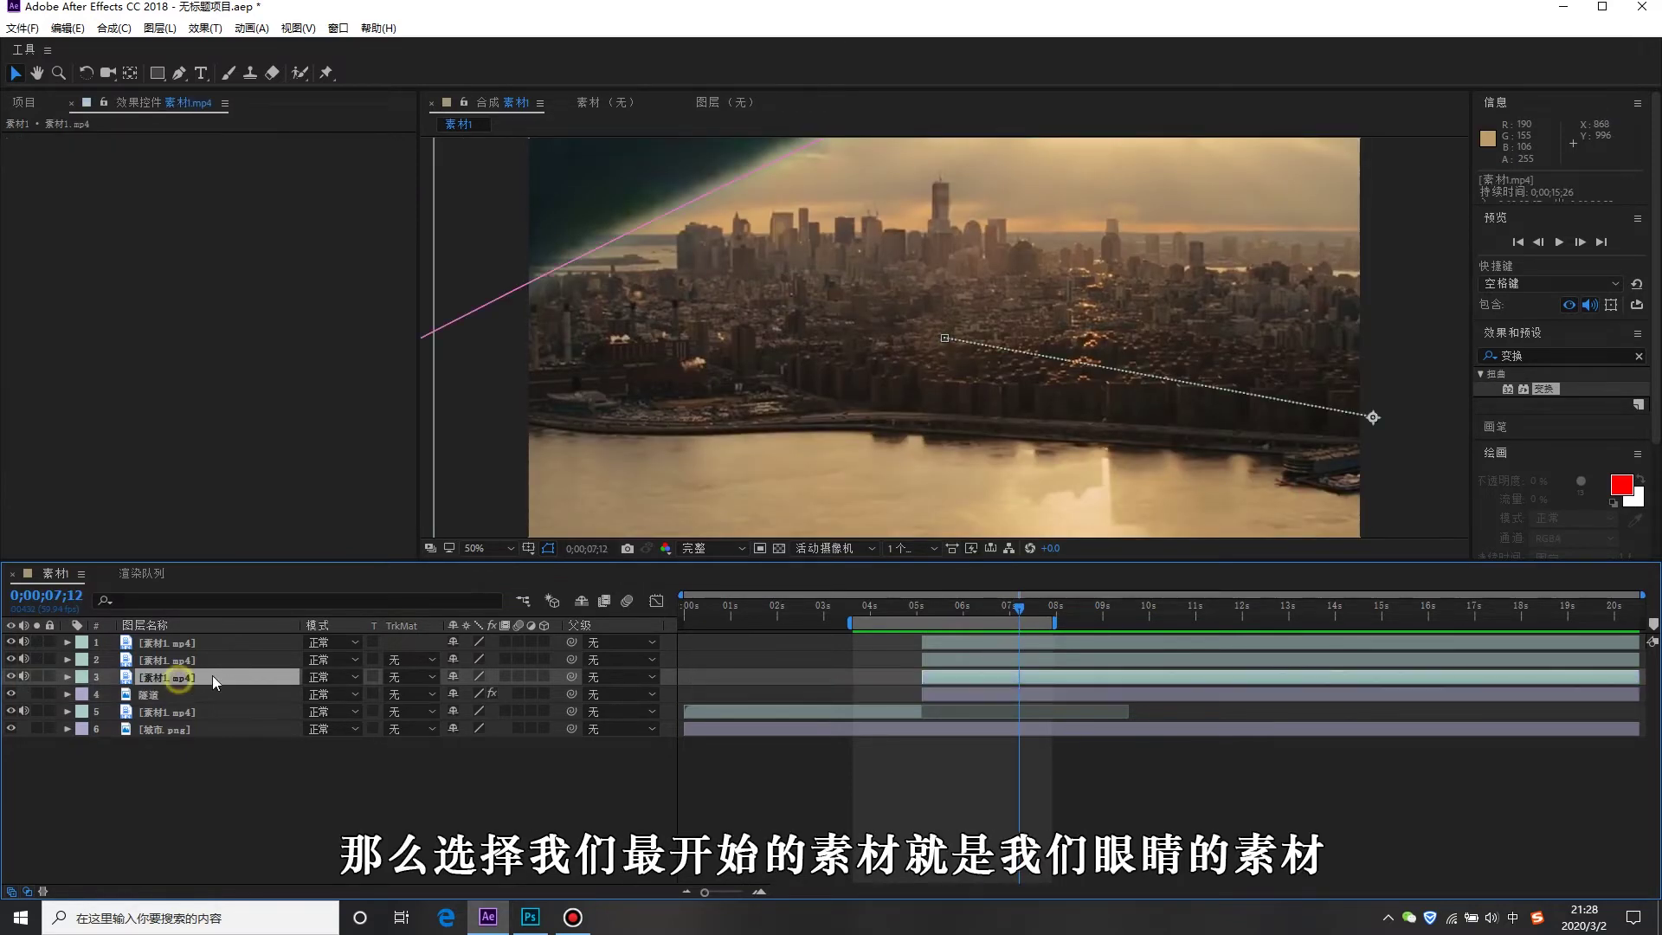
Keyframe the third eye layer's Opacity from 100% at 6;28 to 0% at 6;58, then preview.
left_click(14, 677)
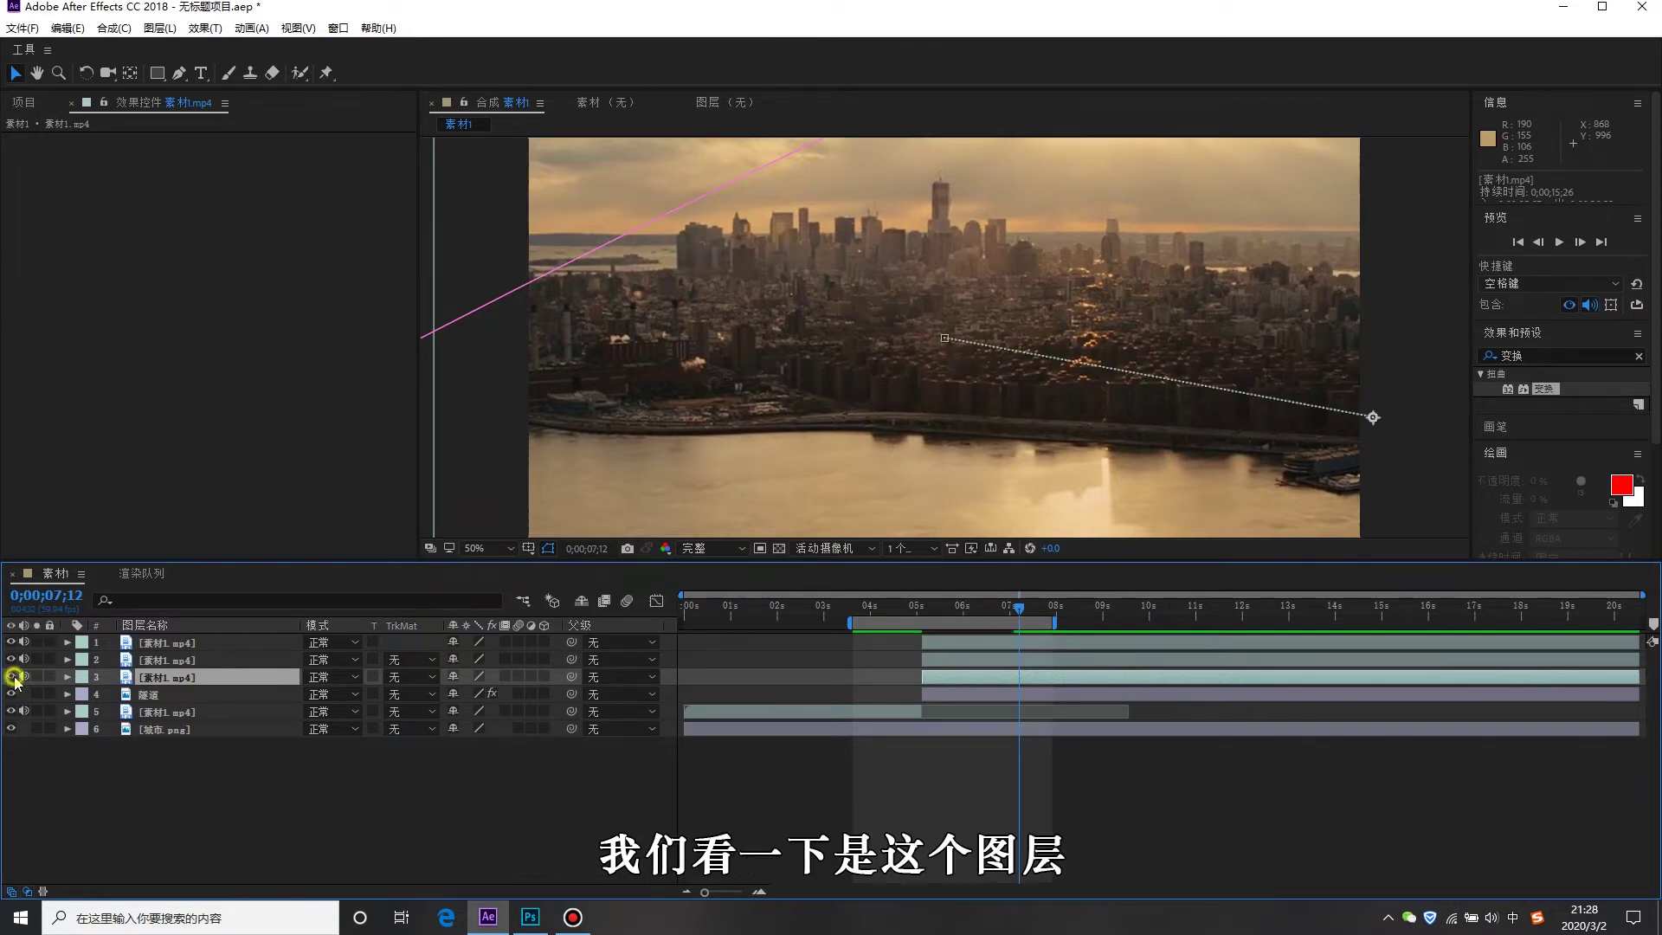
left_click(14, 677)
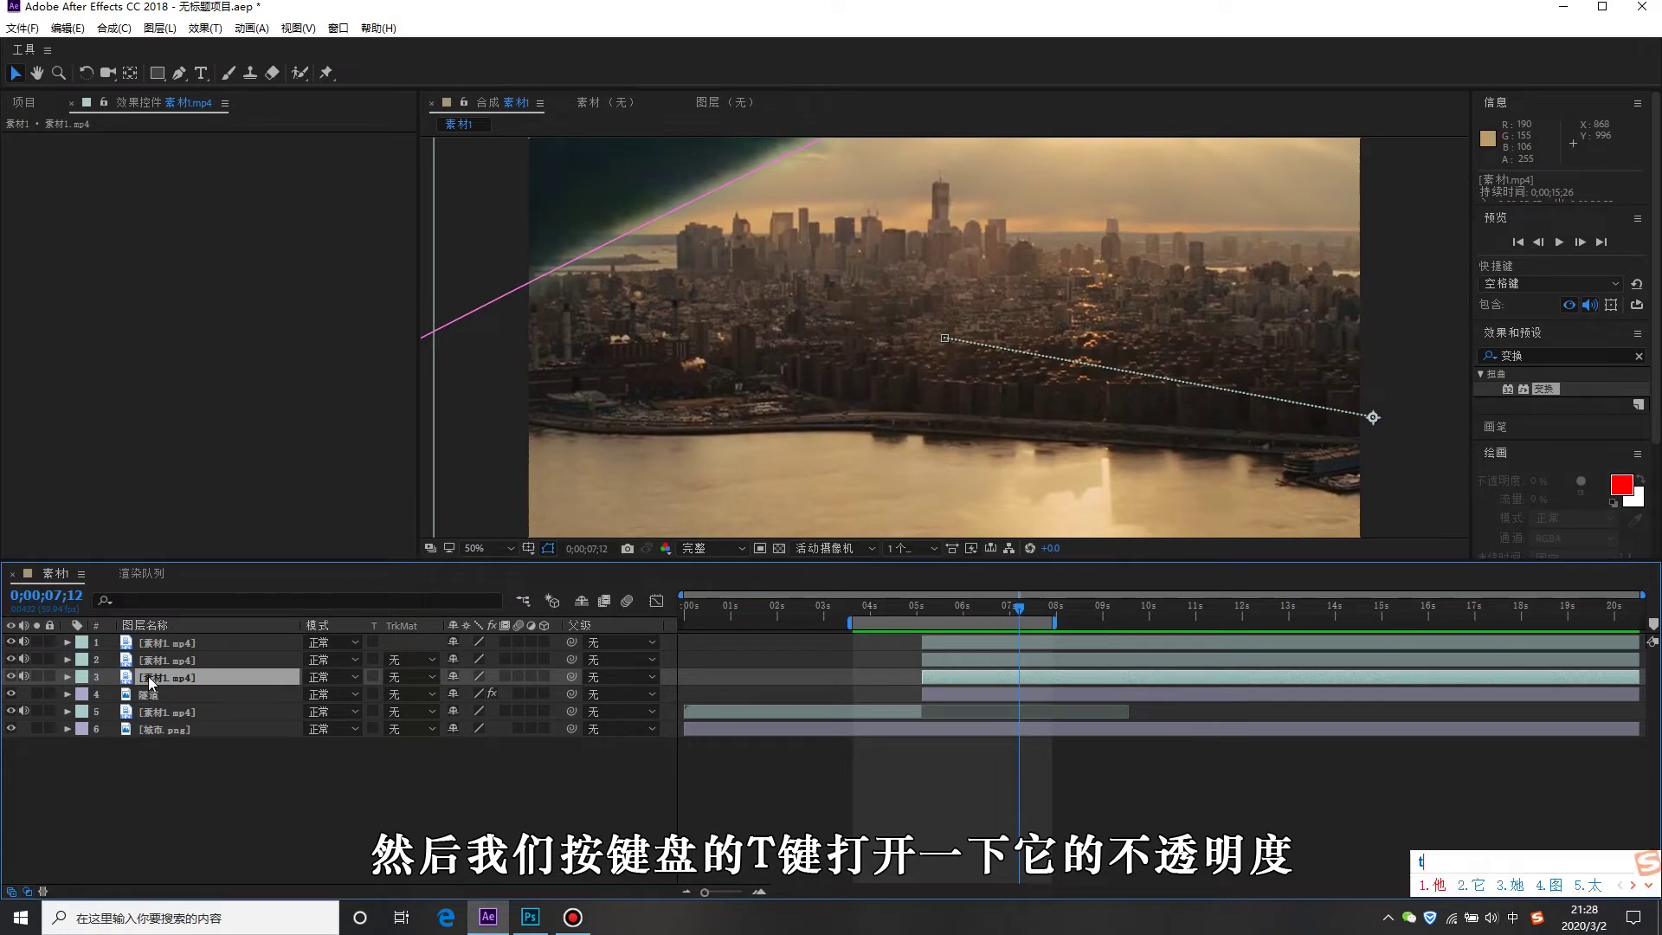
key("shift")
key("t")
left_click(984, 609)
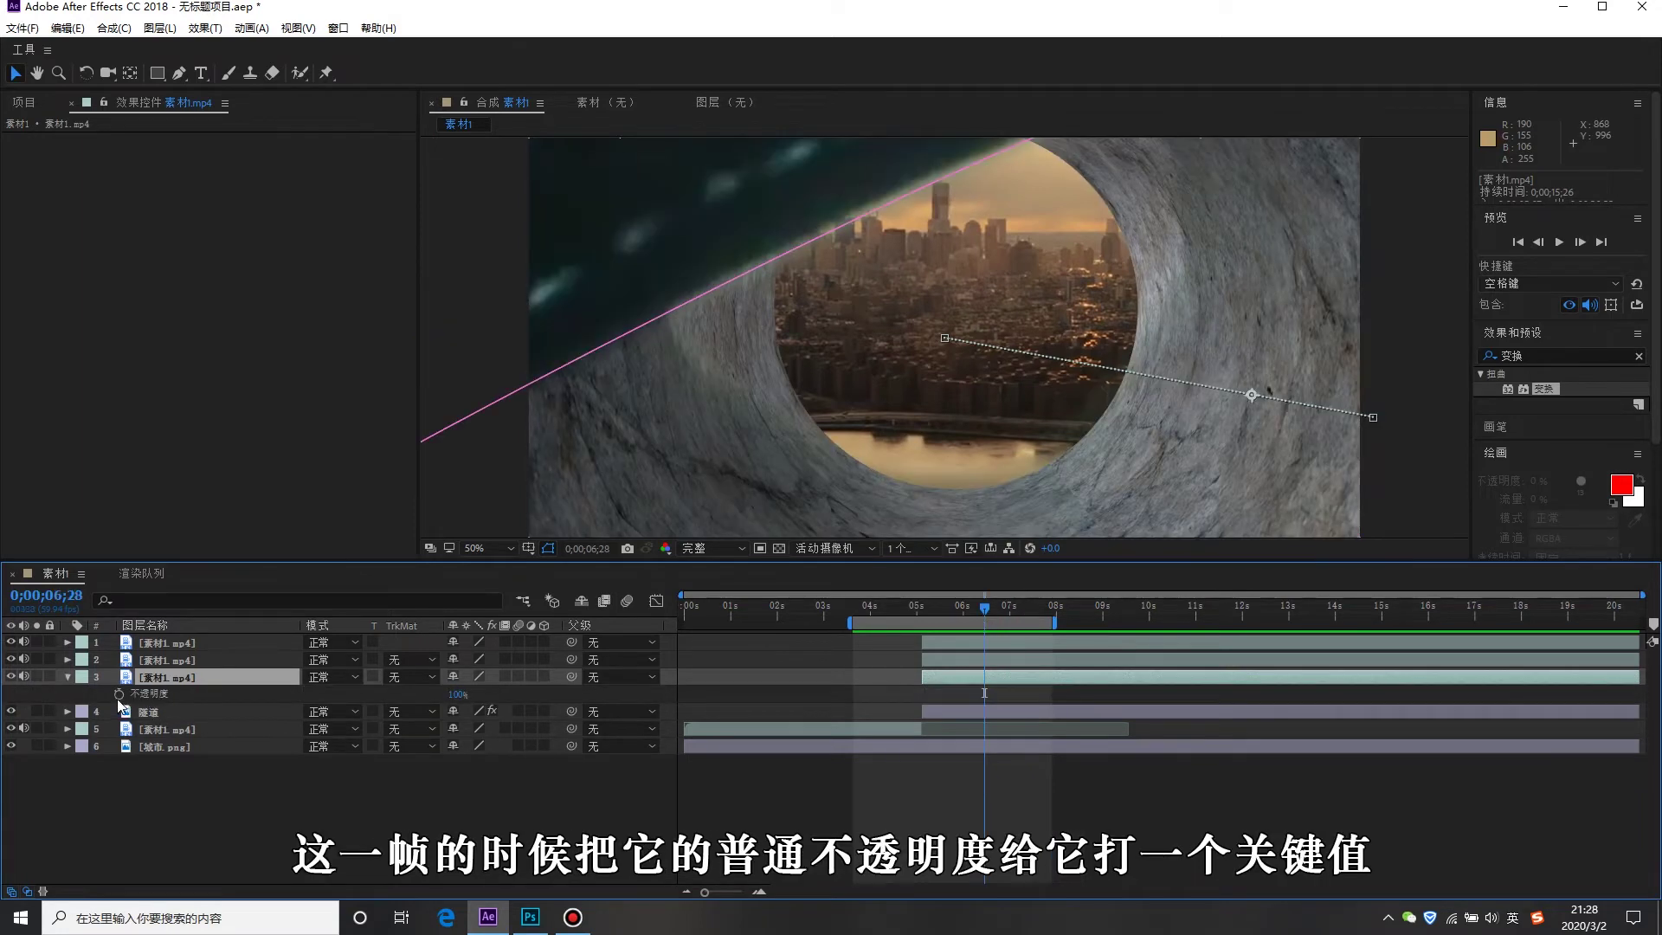
left_click(120, 693)
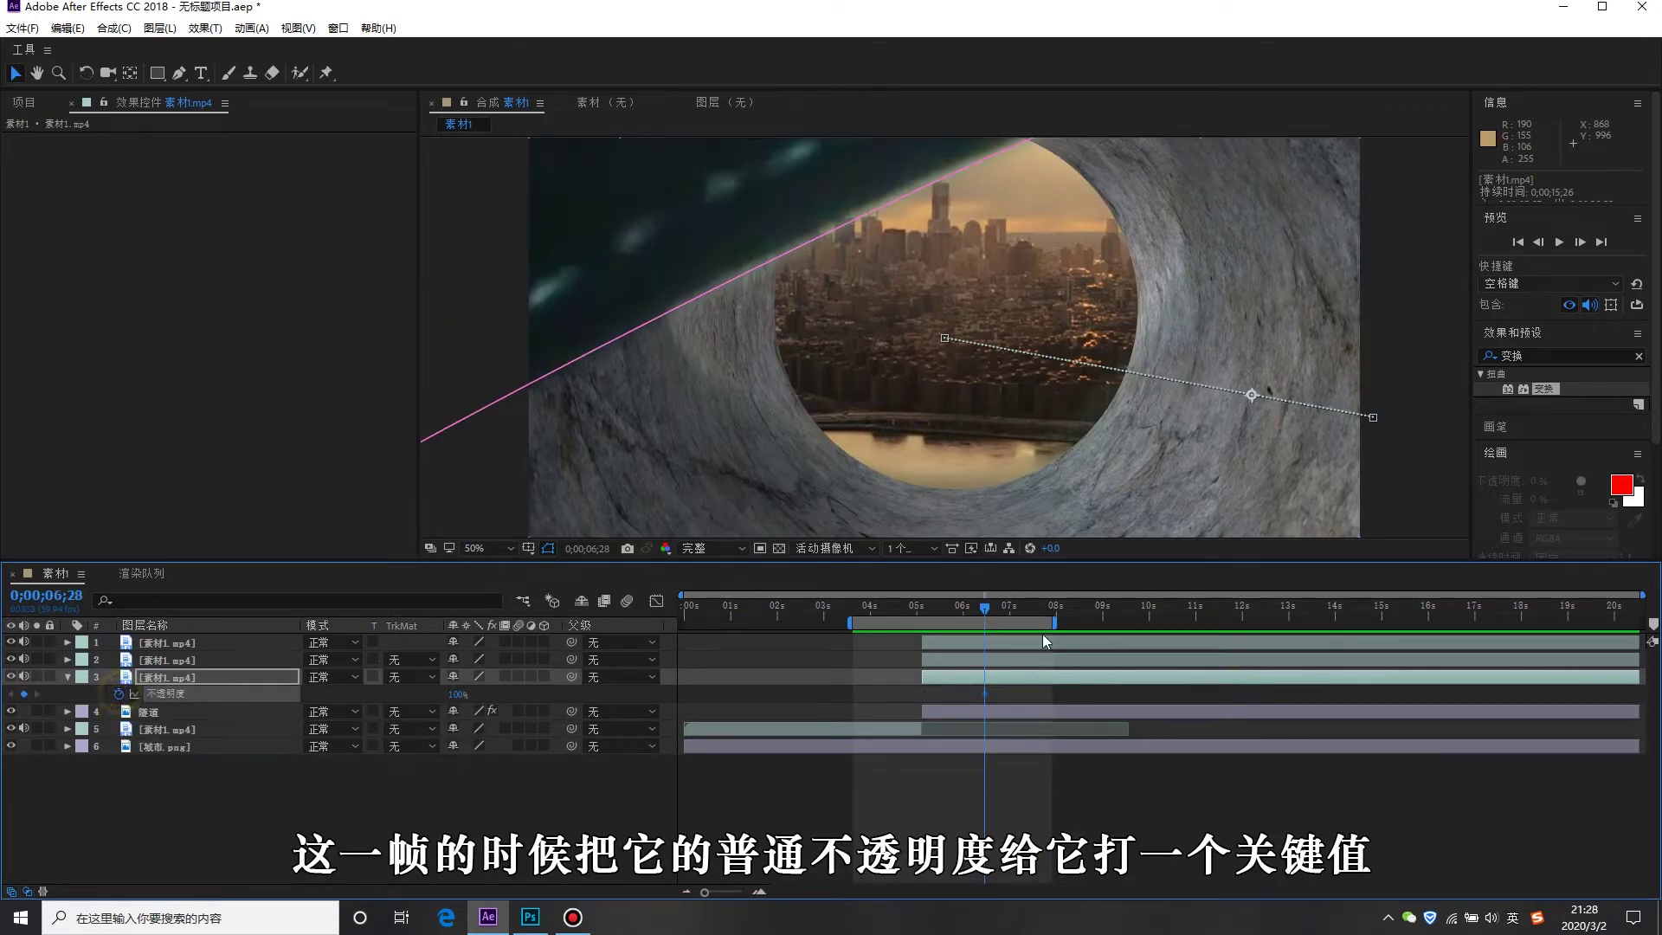
left_click_drag(987, 609, 1009, 615)
left_click_drag(457, 698, 437, 698)
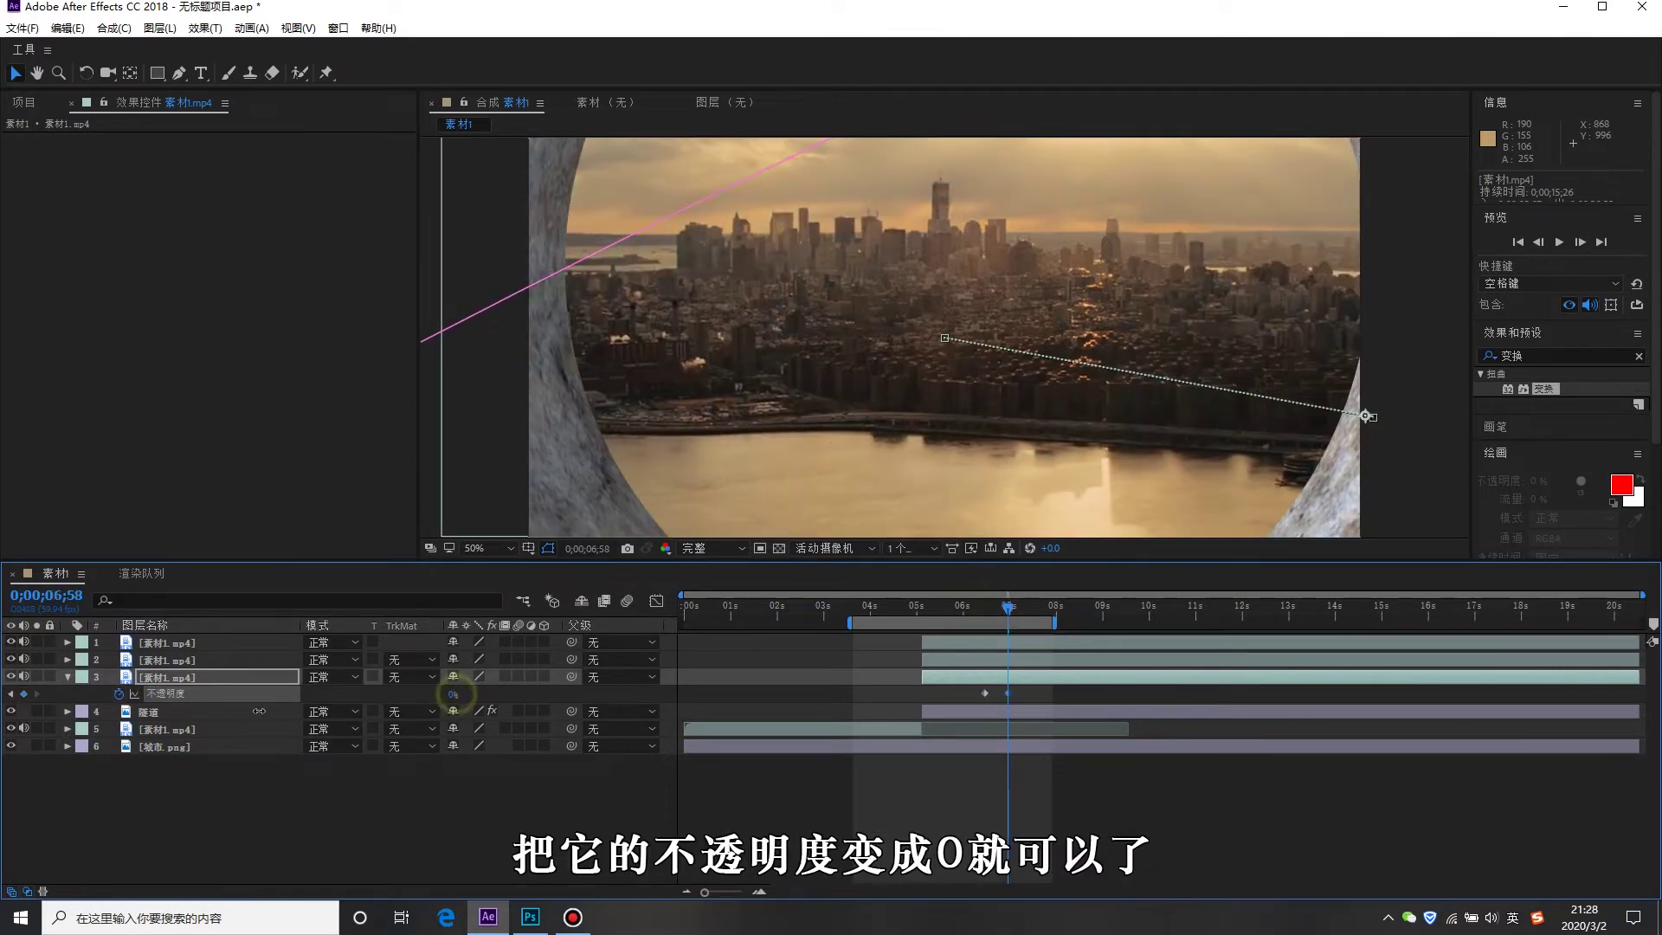
left_click(943, 616)
key("space")
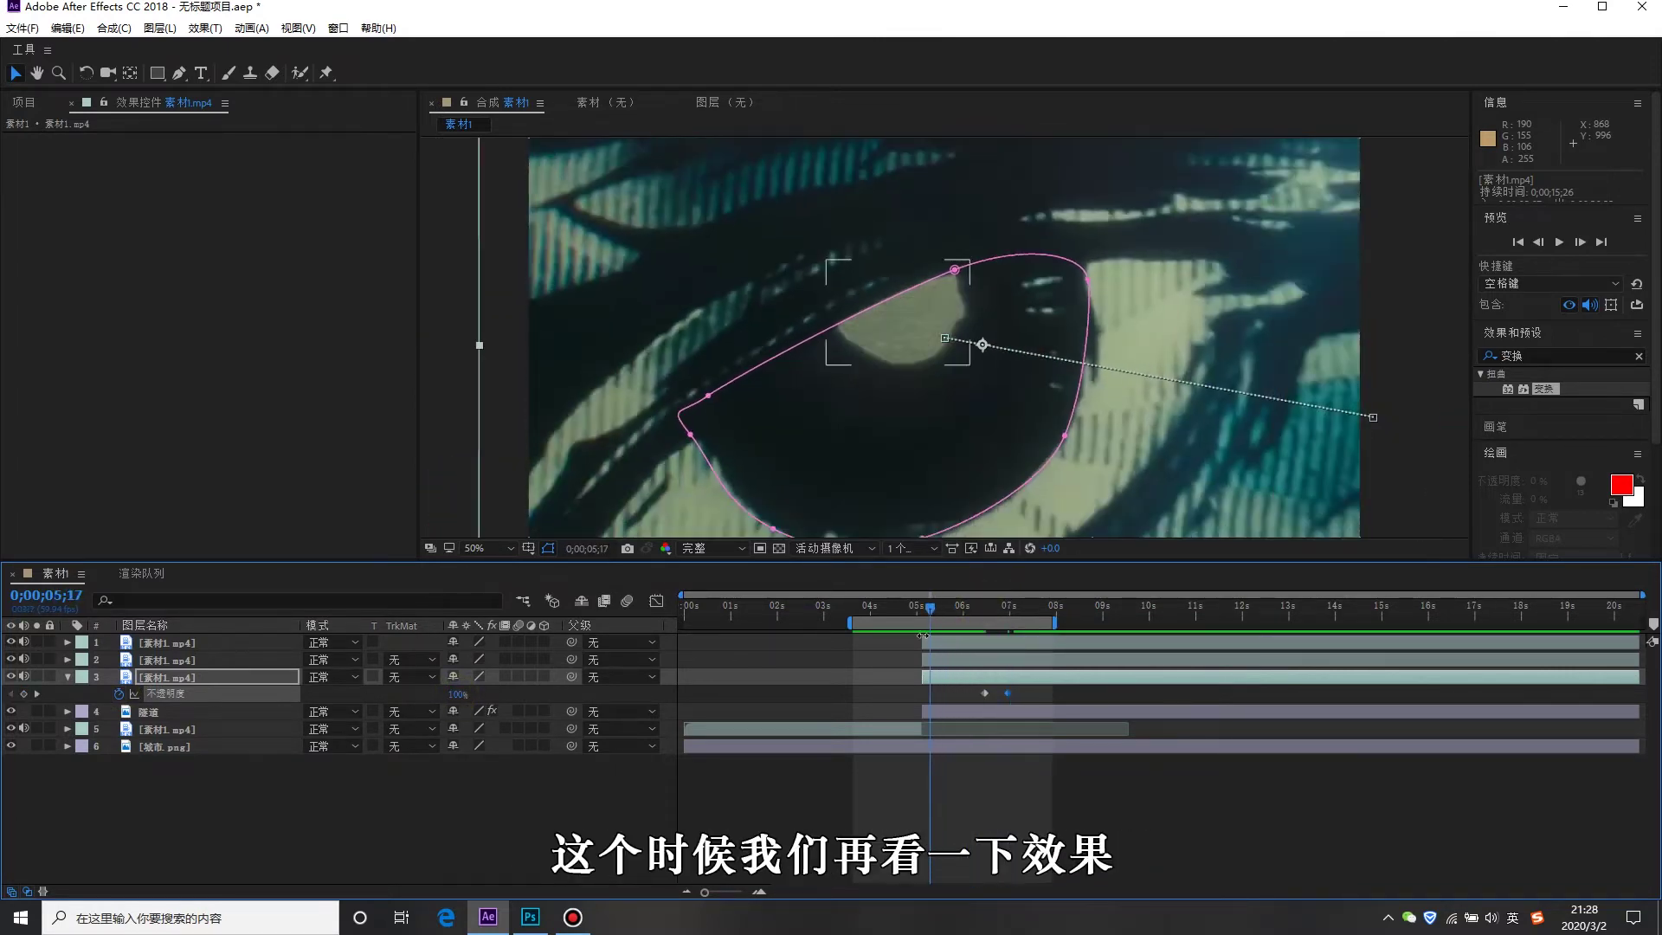
Increase the third eye layer's Scale at its last keyframe around 7;08.
key("space")
left_click(1009, 694)
left_click_drag(1011, 694, 1014, 694)
key("ctrl+z")
left_click(180, 688)
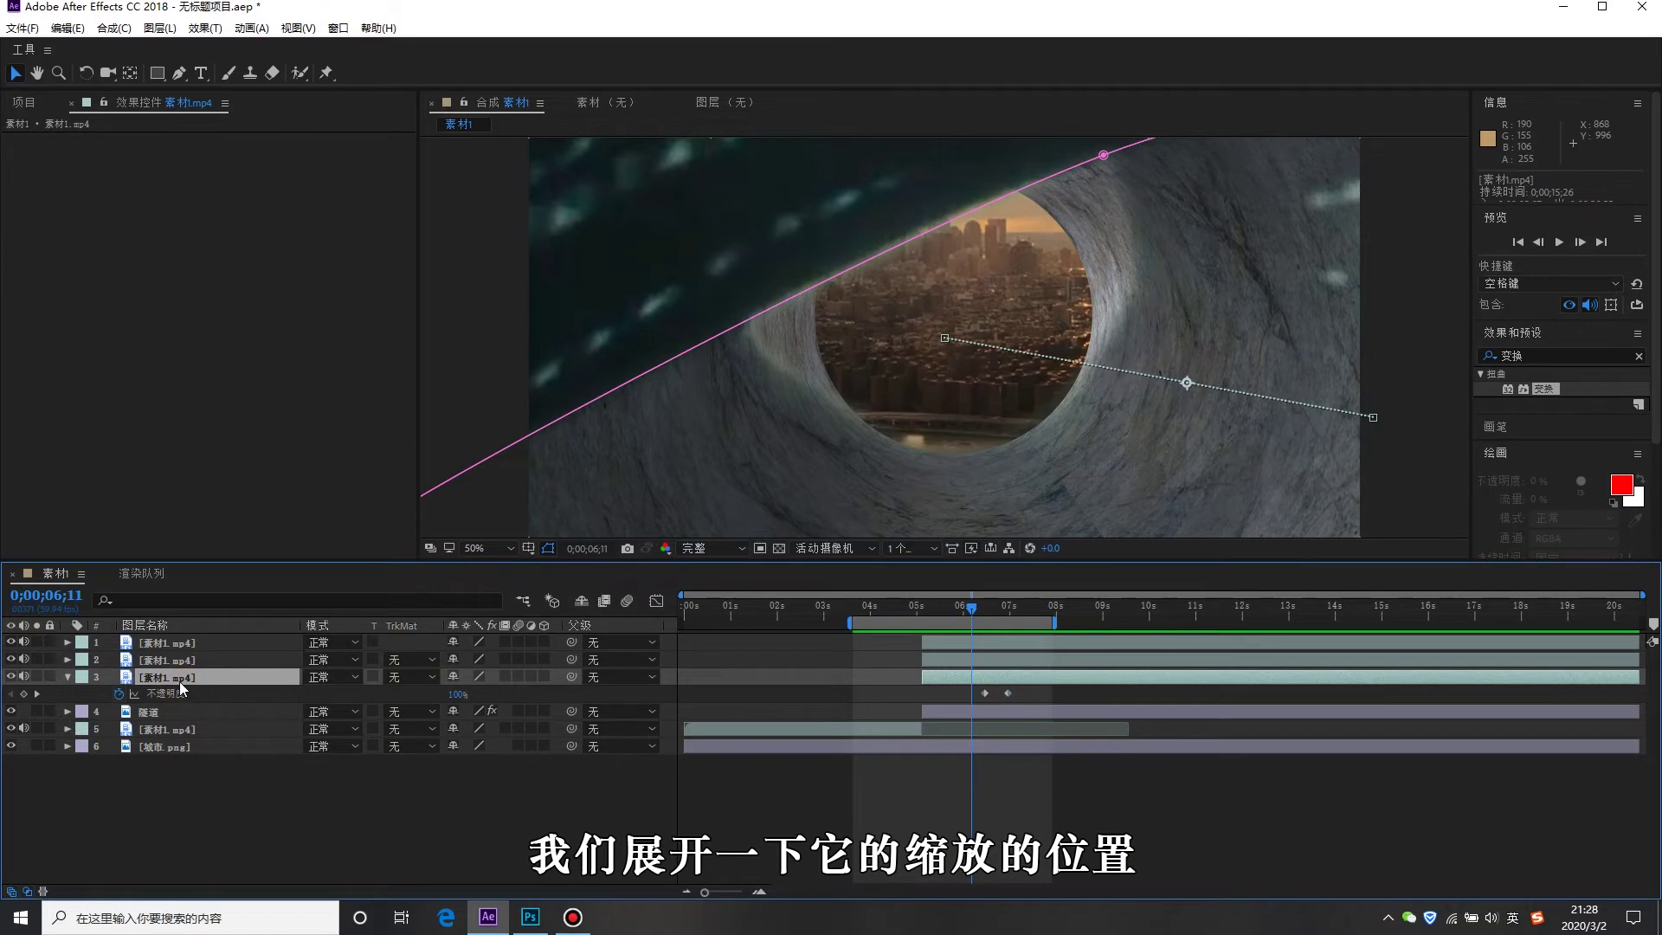
left_click(1017, 606)
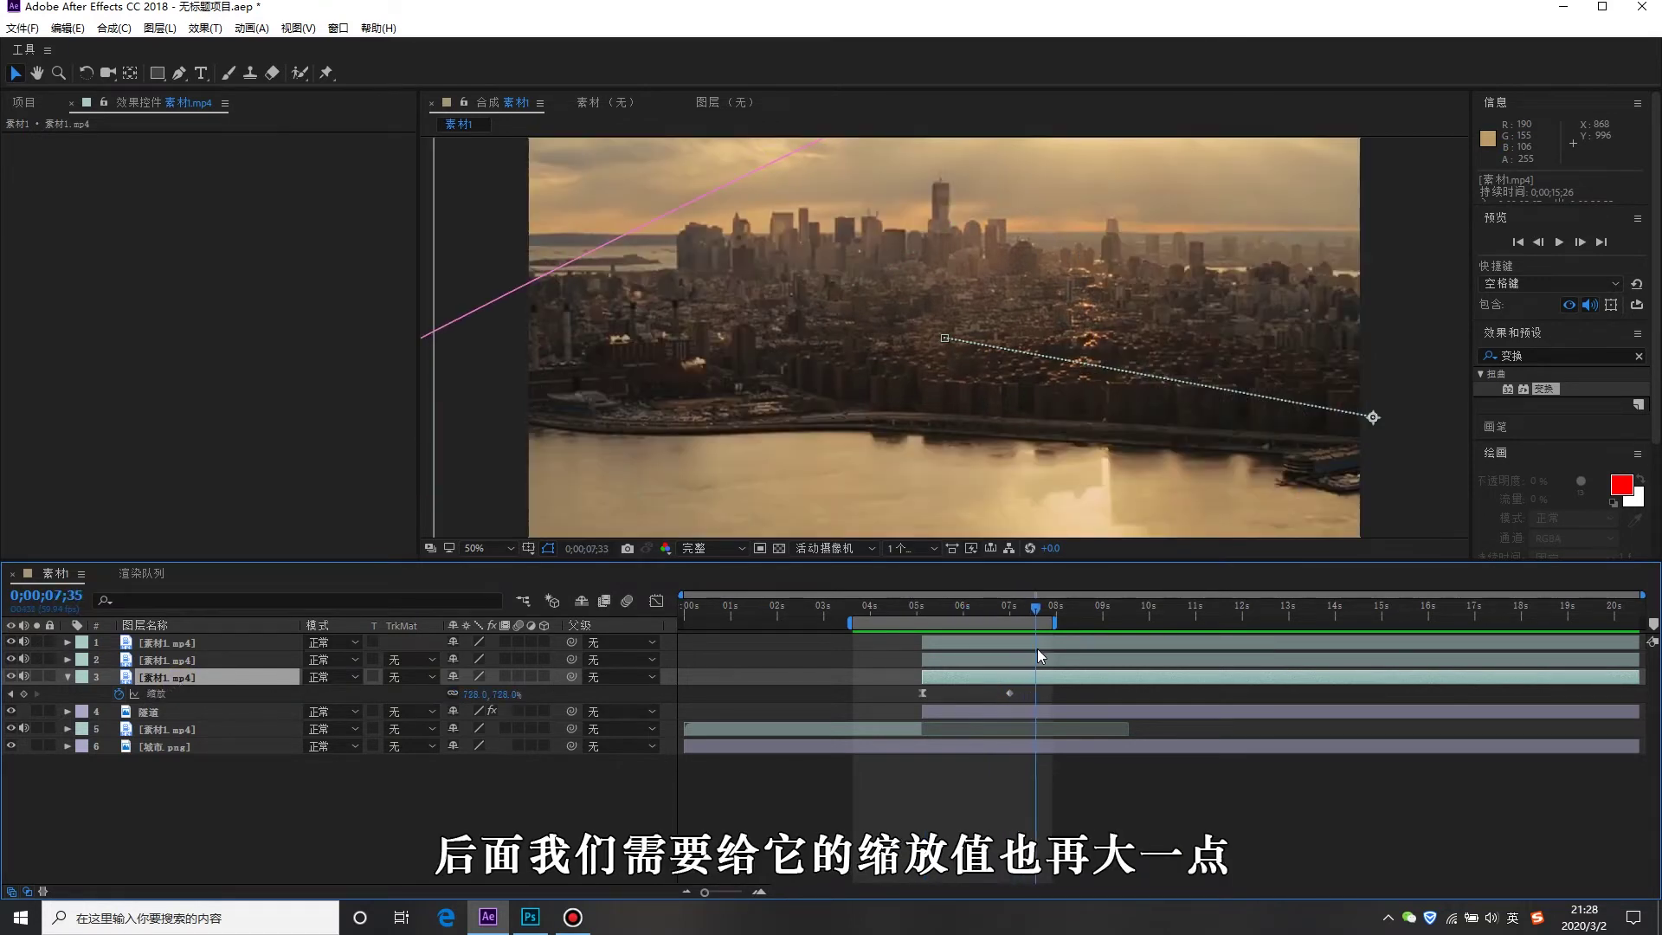
left_click_drag(506, 702, 656, 697)
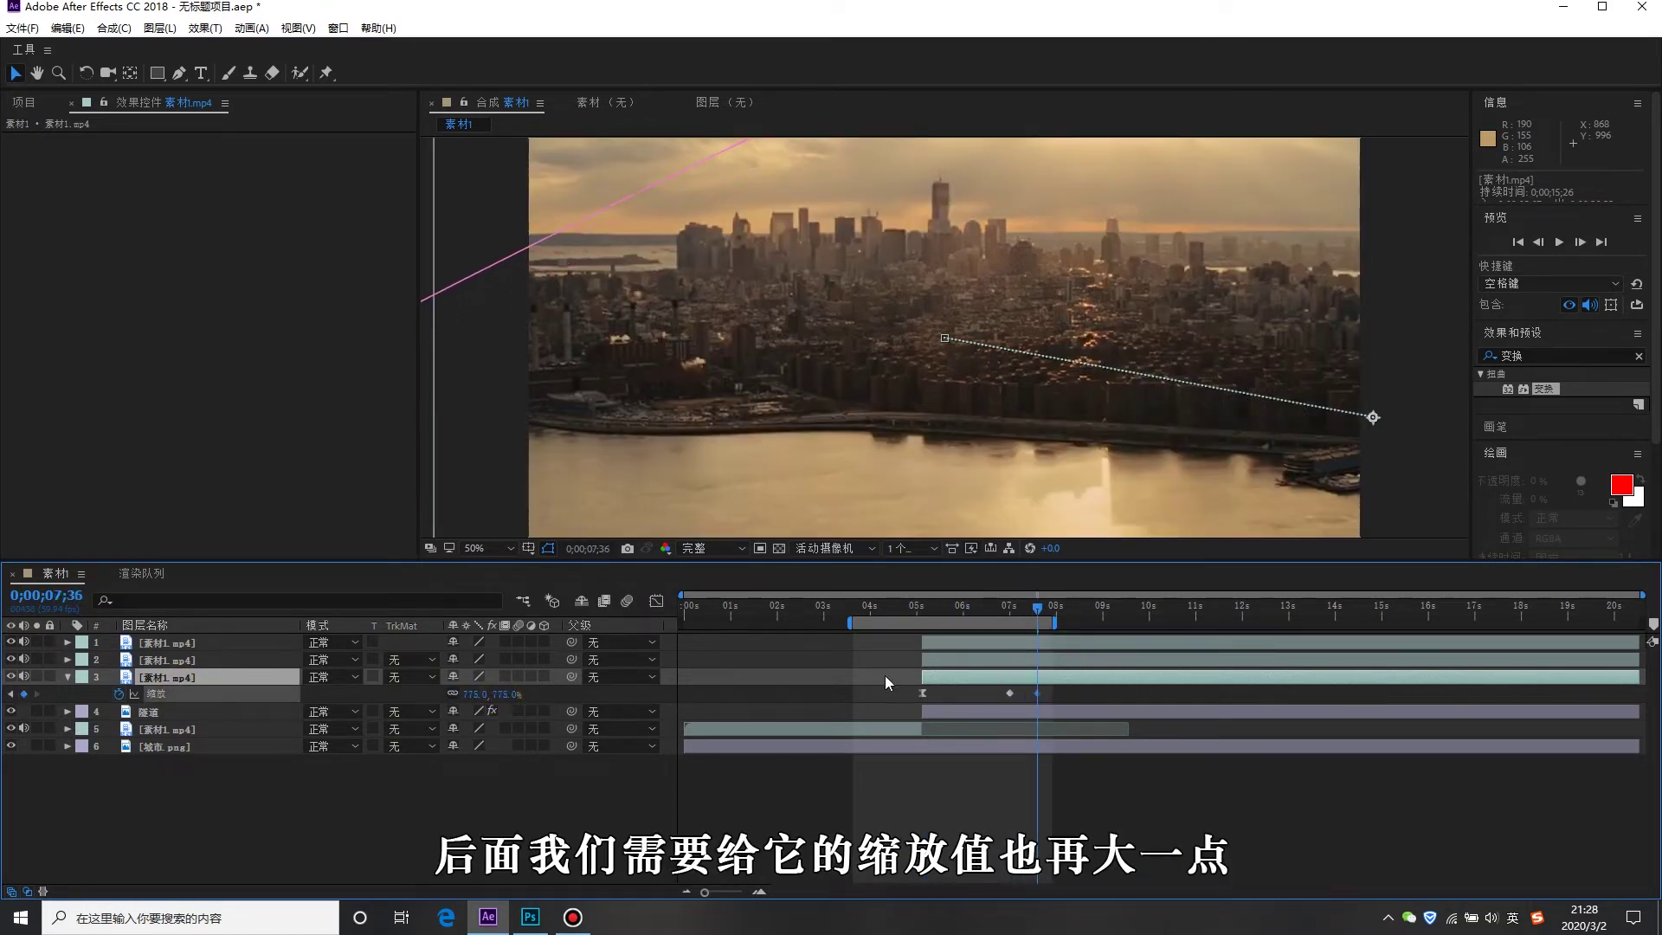
Preview from 6;13, scrub to about 6;44, and select 隧道 to show its CC Cylinder settings.
left_click(987, 606)
key("space")
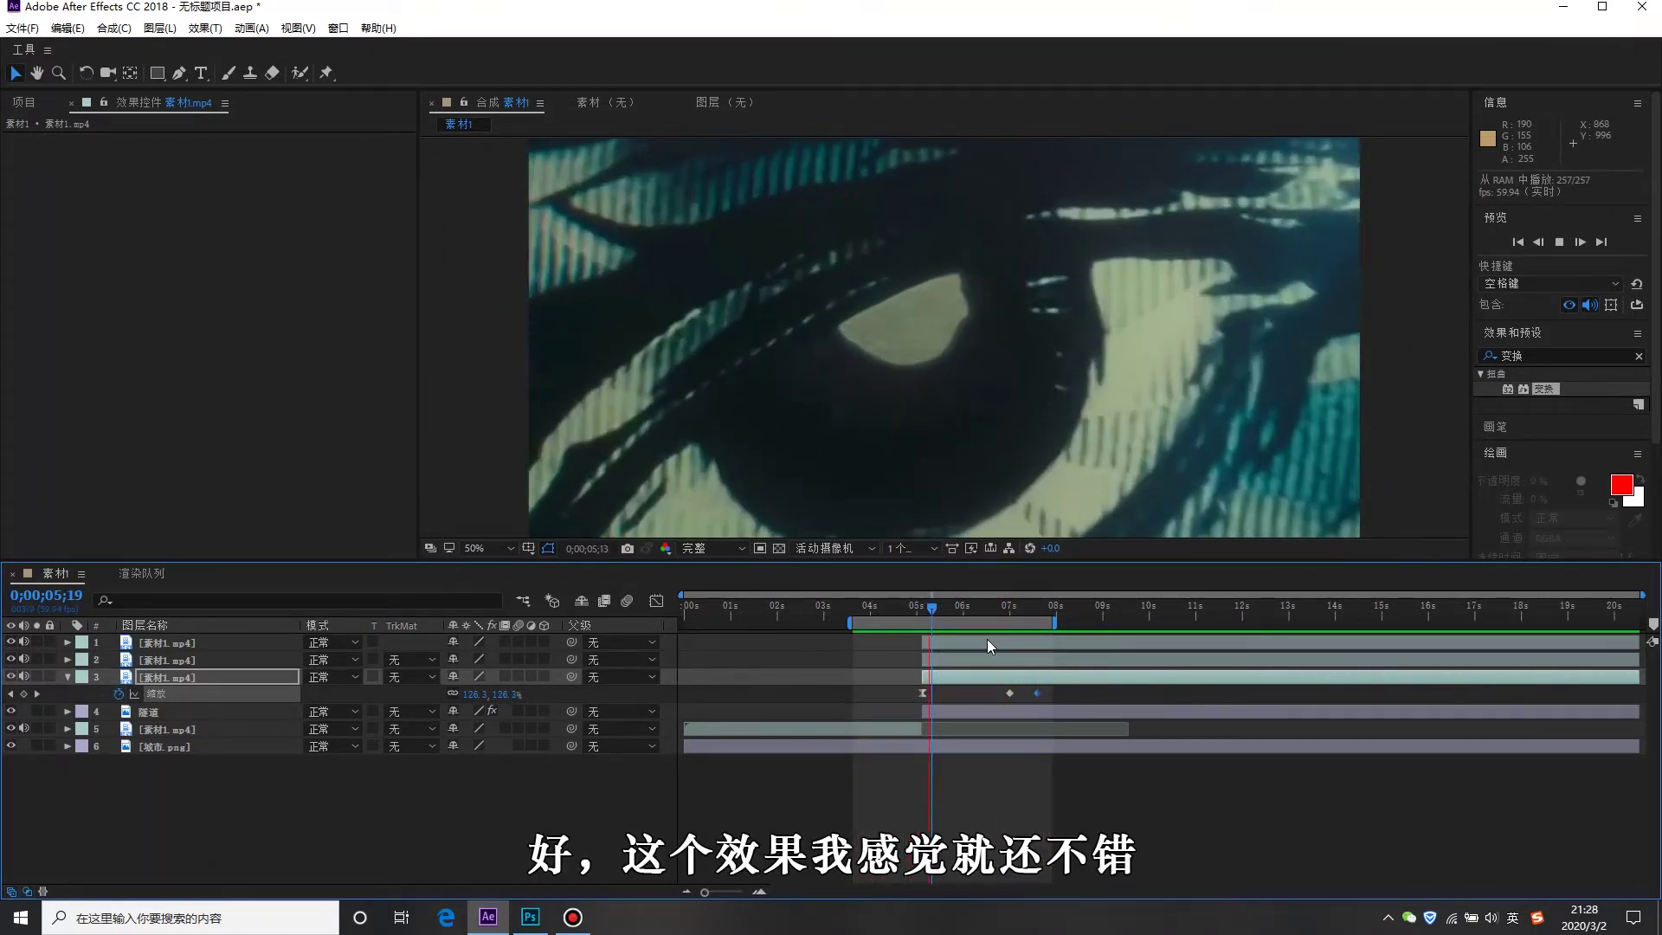
left_click_drag(951, 608, 996, 657)
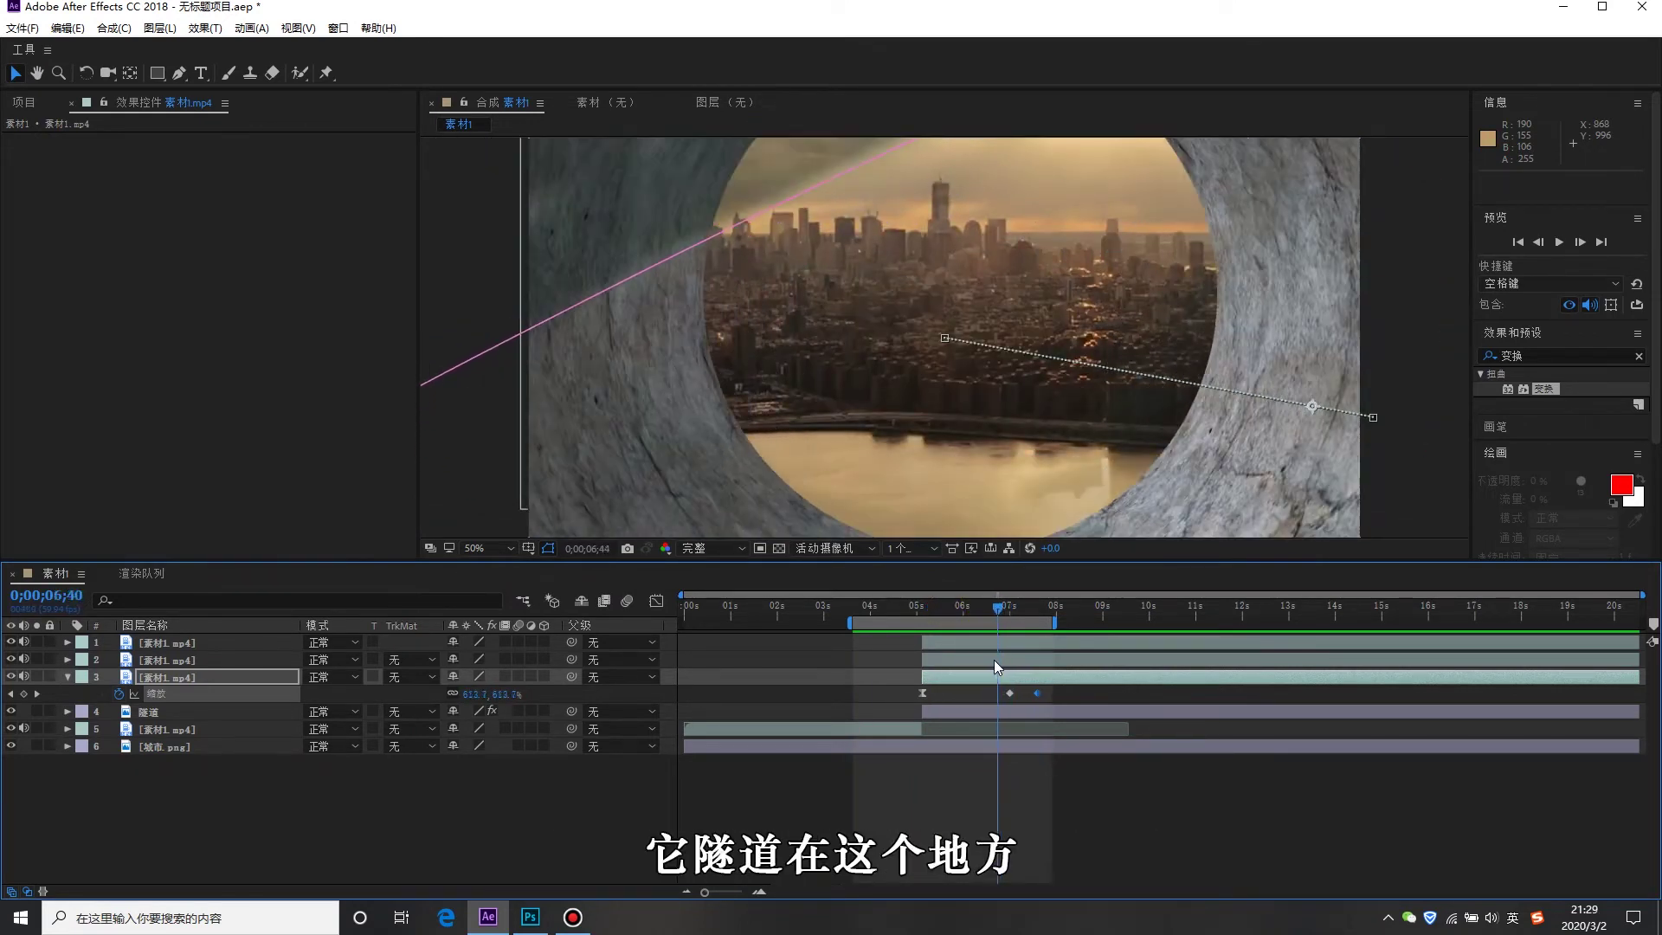
left_click_drag(996, 657, 992, 643)
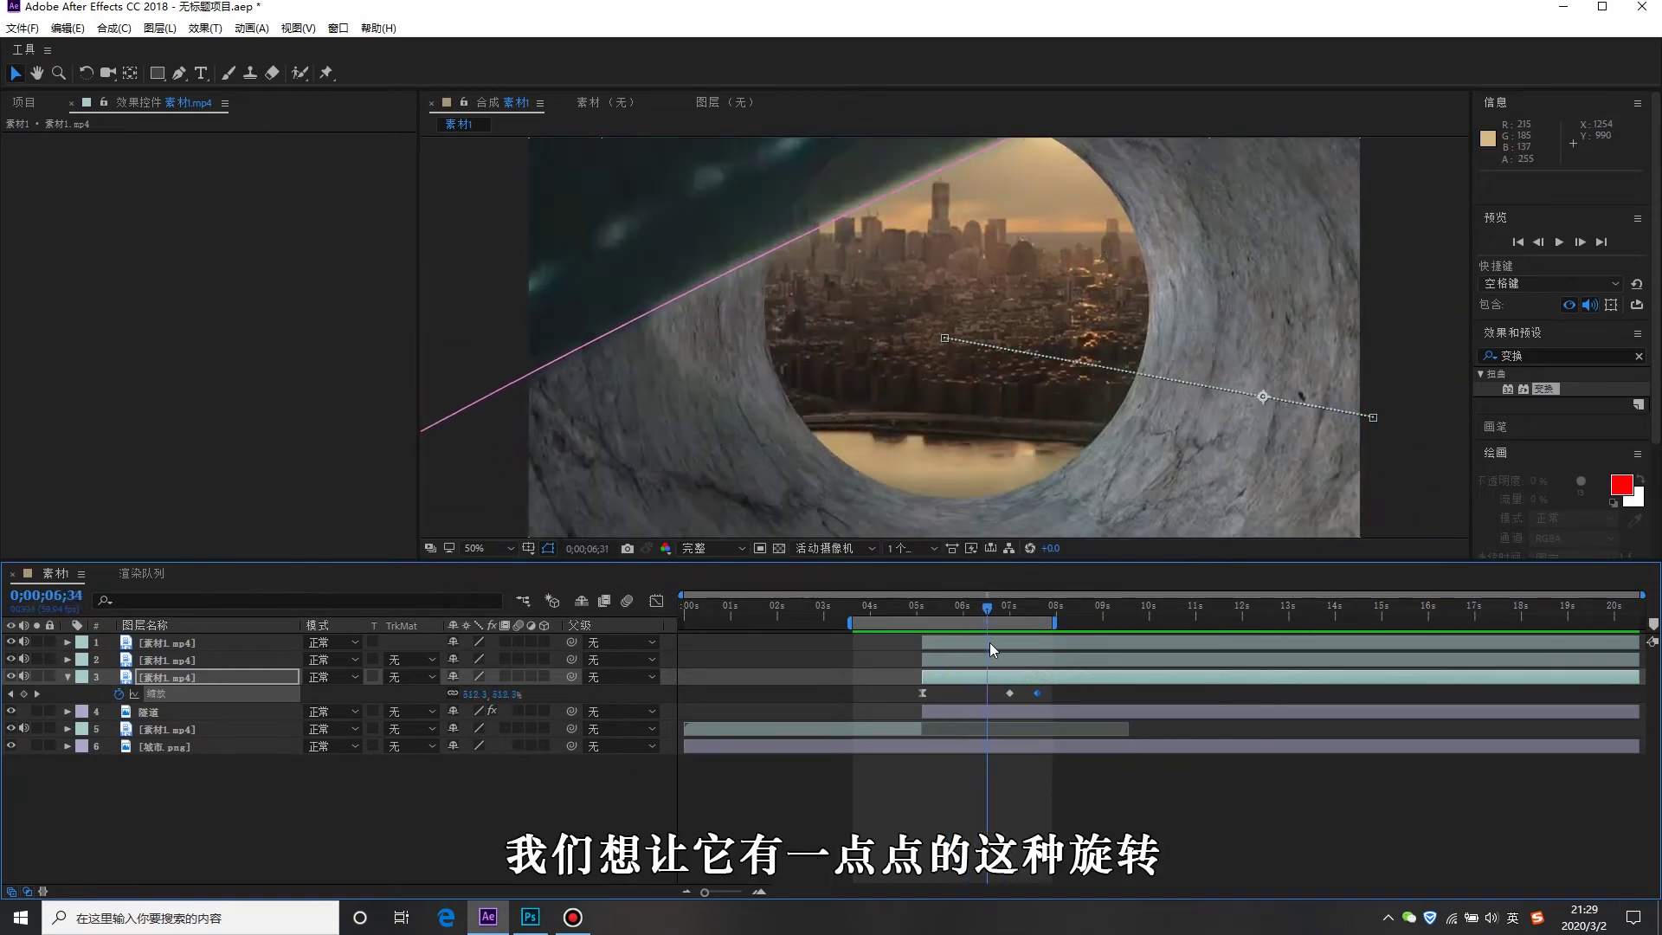
left_click_drag(992, 607, 997, 630)
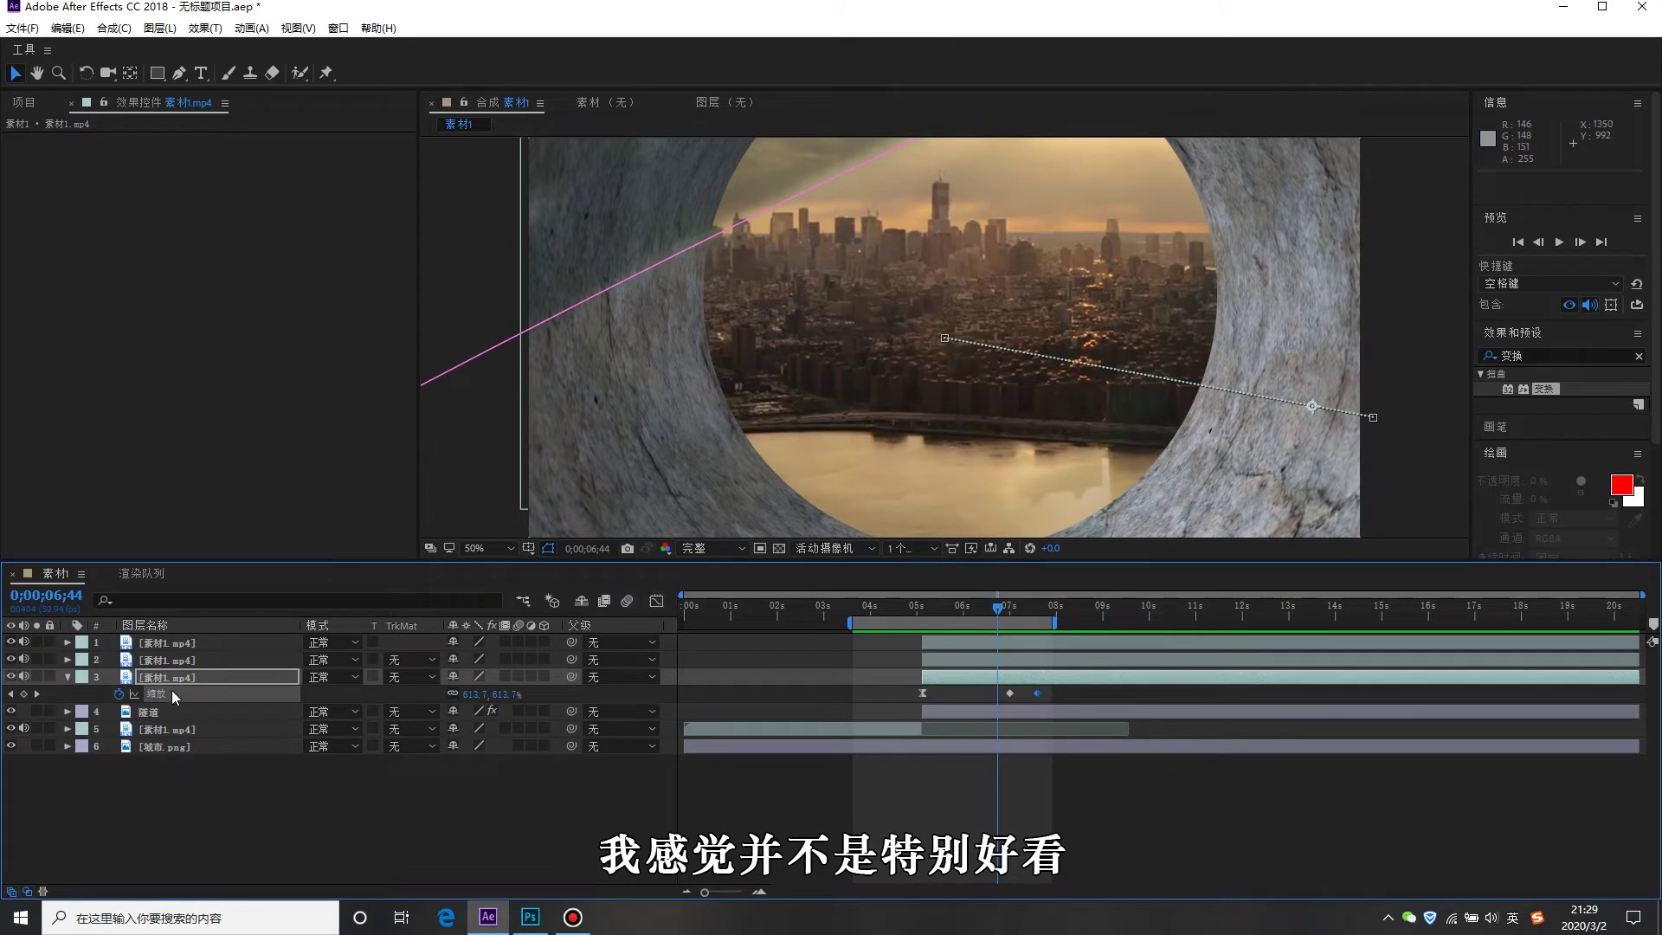
left_click(163, 712)
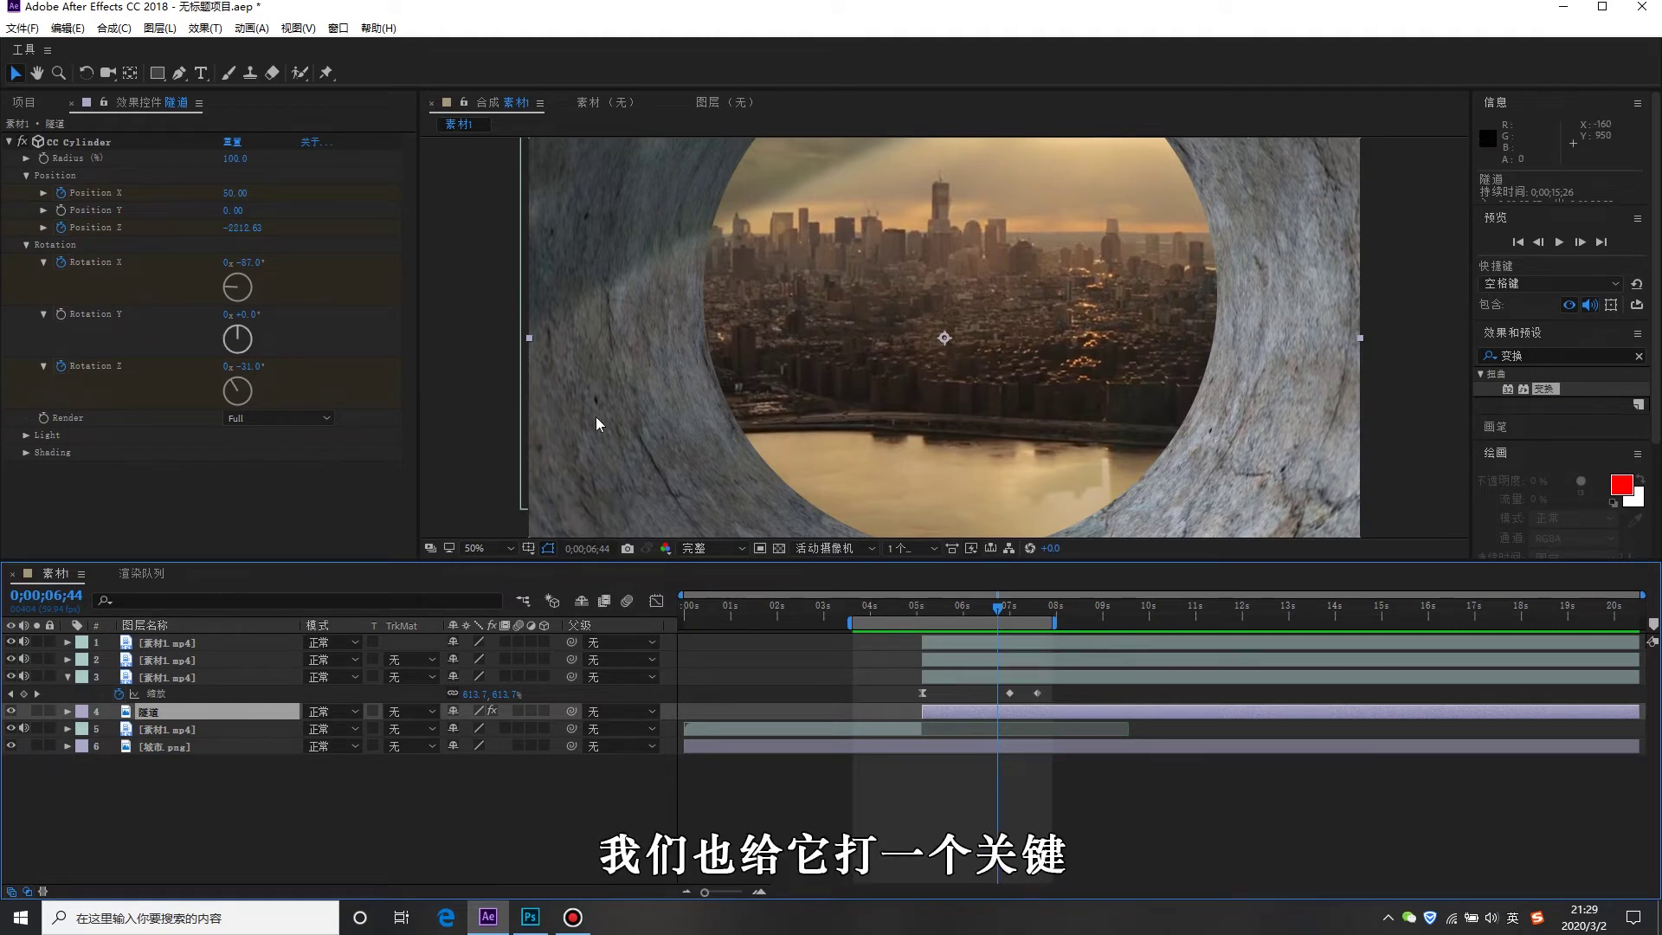
Keyframe the tunnel's CC Cylinder Rotation Y from 0° at 0;00;05;07 to -90° at 0;00;07;04.
left_click(925, 609)
left_click_drag(926, 609, 922, 611)
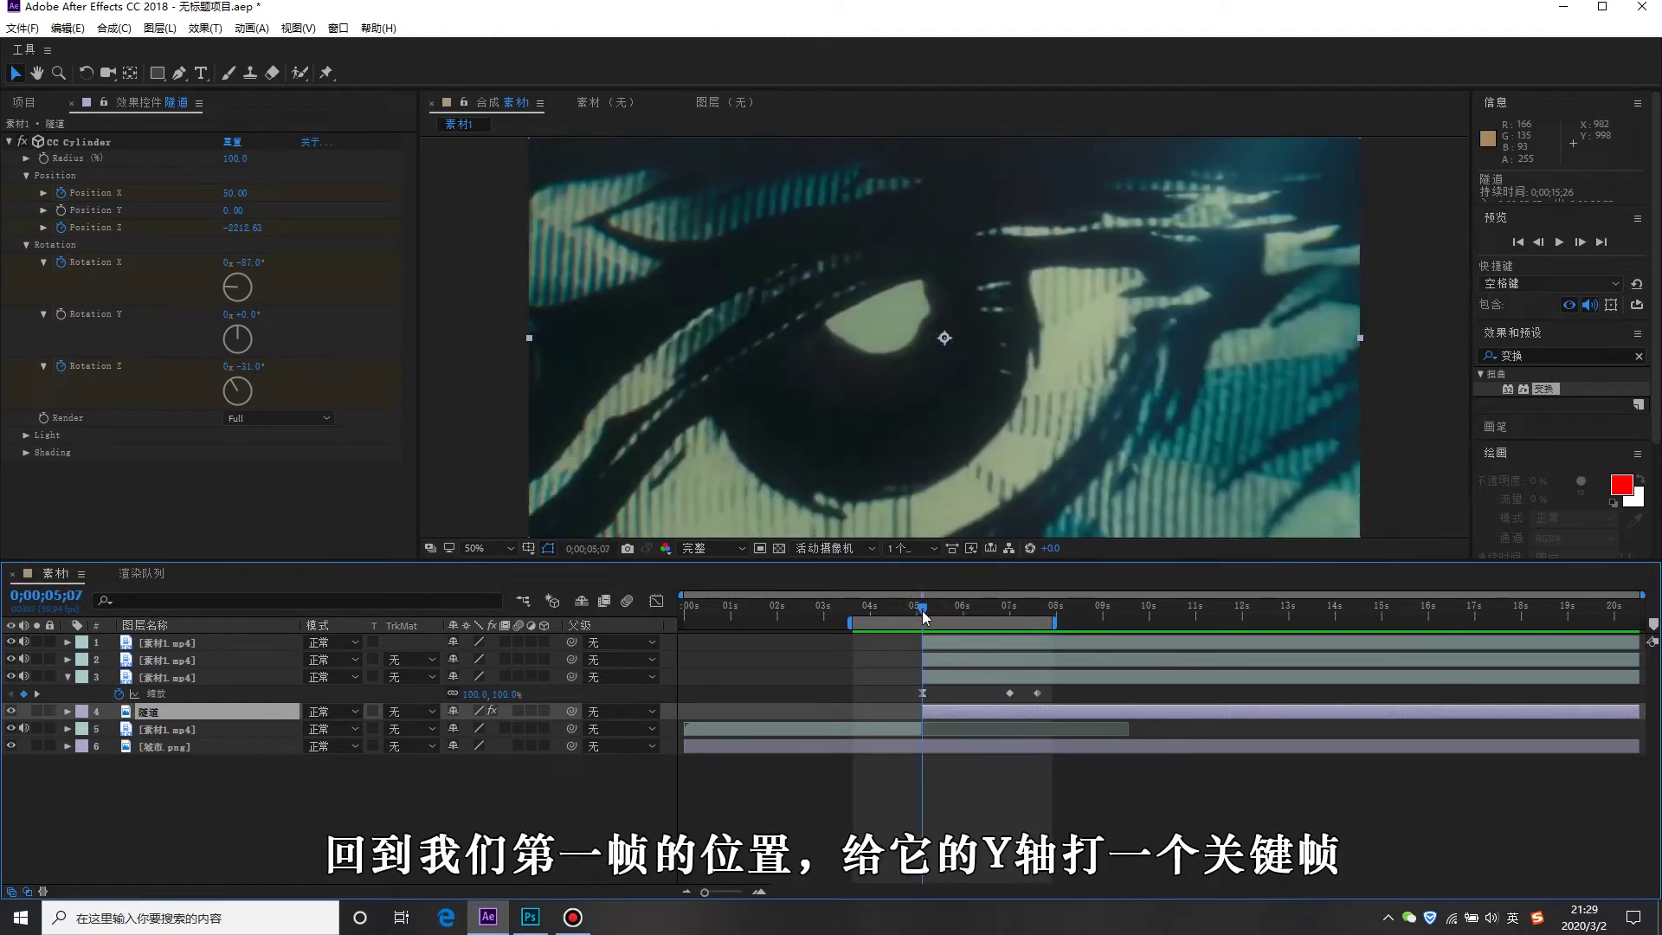
left_click(60, 314)
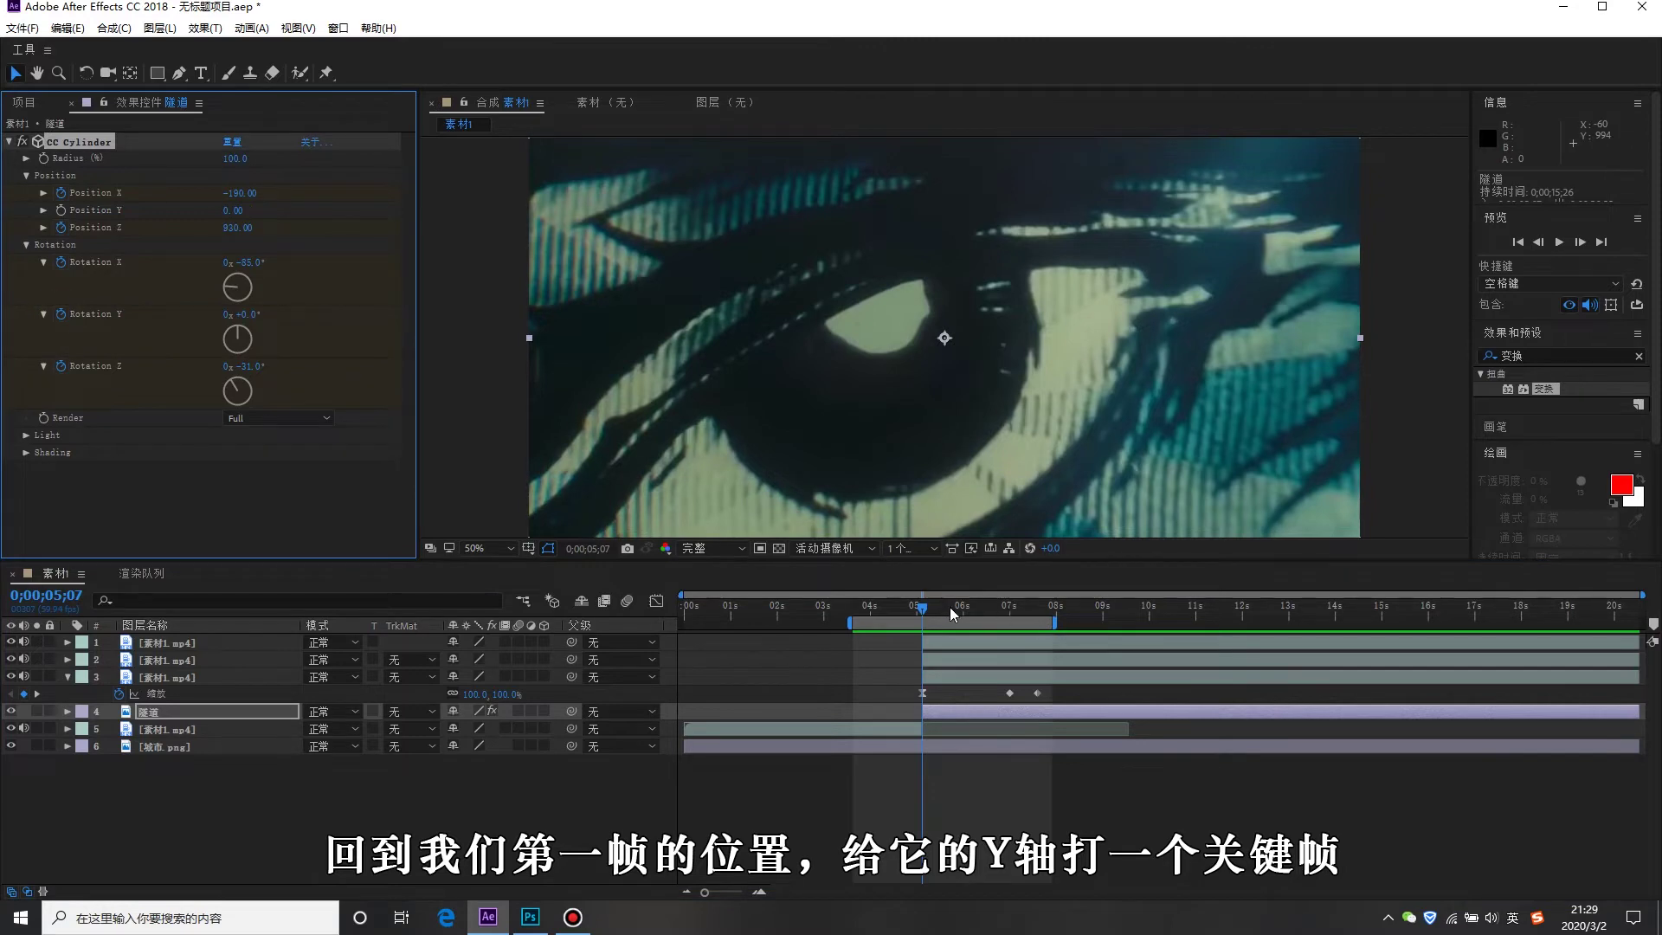
left_click_drag(949, 606, 1012, 637)
key("u")
left_click(249, 314)
type("-")
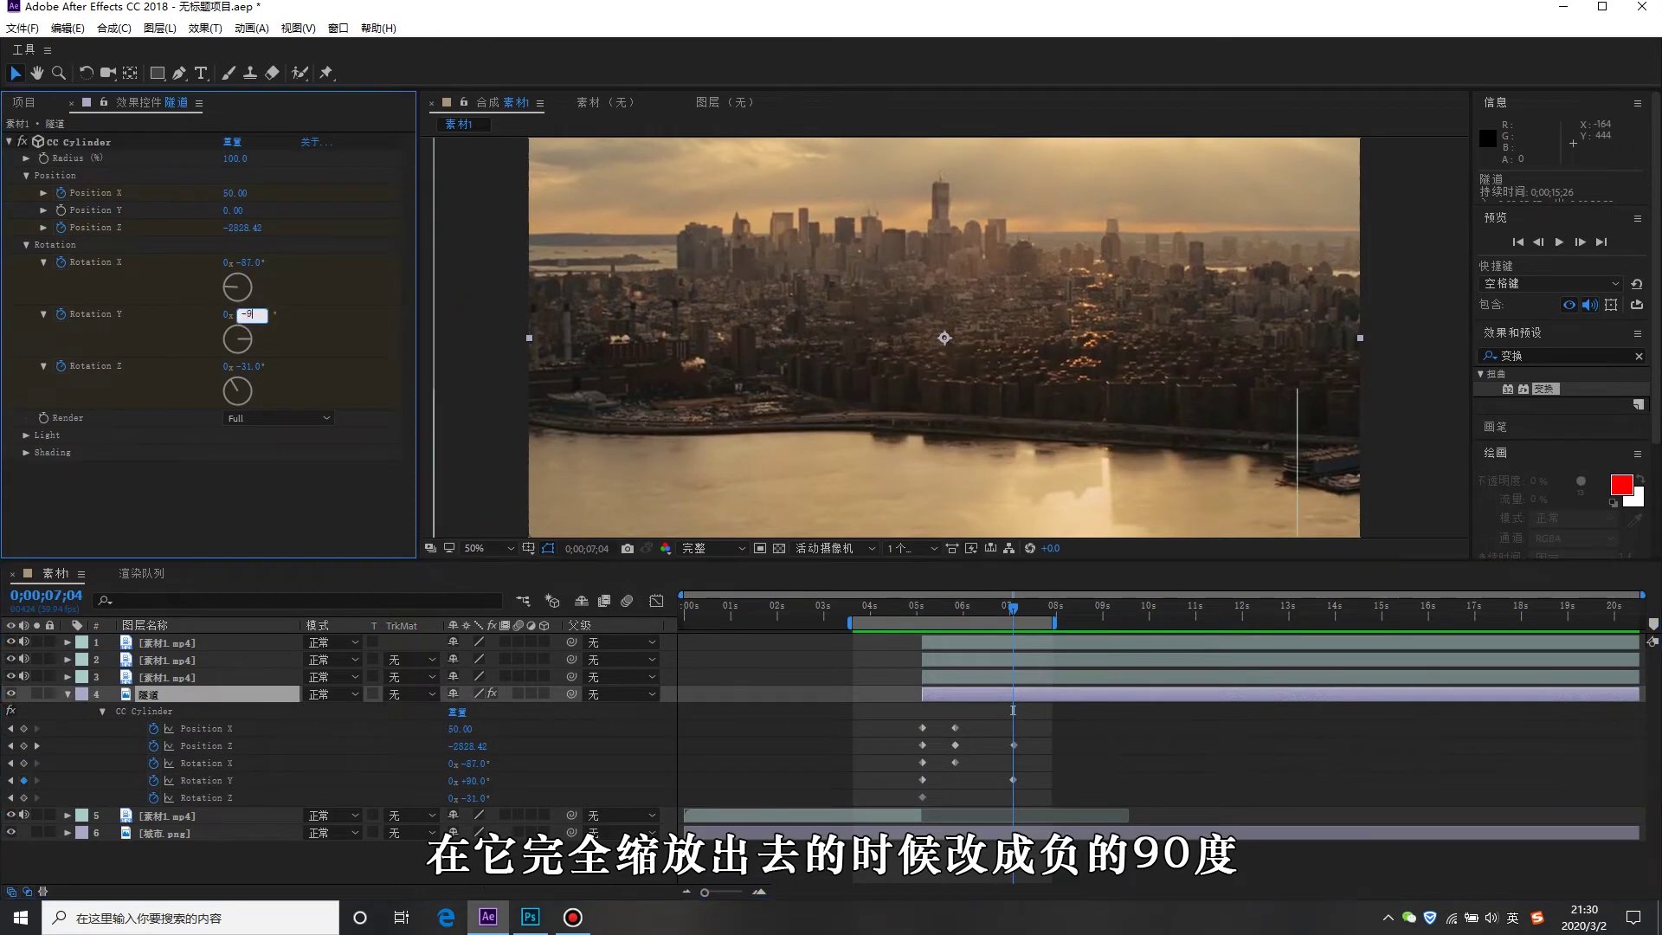
type("90")
key("Return")
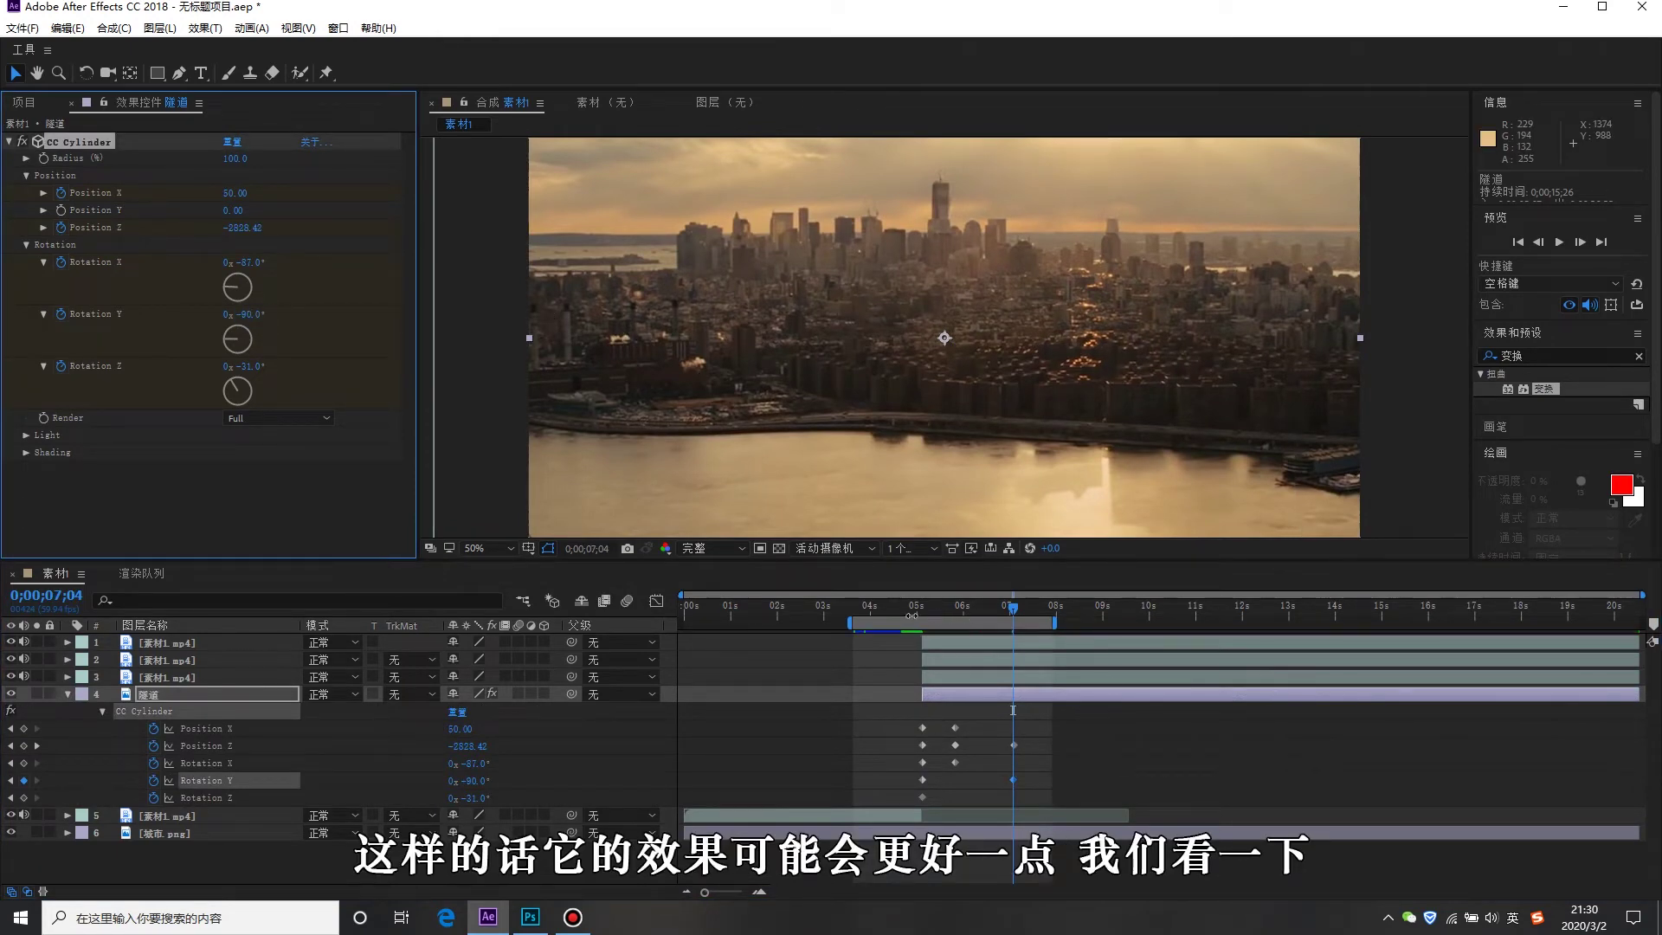
Preview the tunnel spinning during the fly-through from near the start of the shot.
left_click_drag(904, 607, 866, 630)
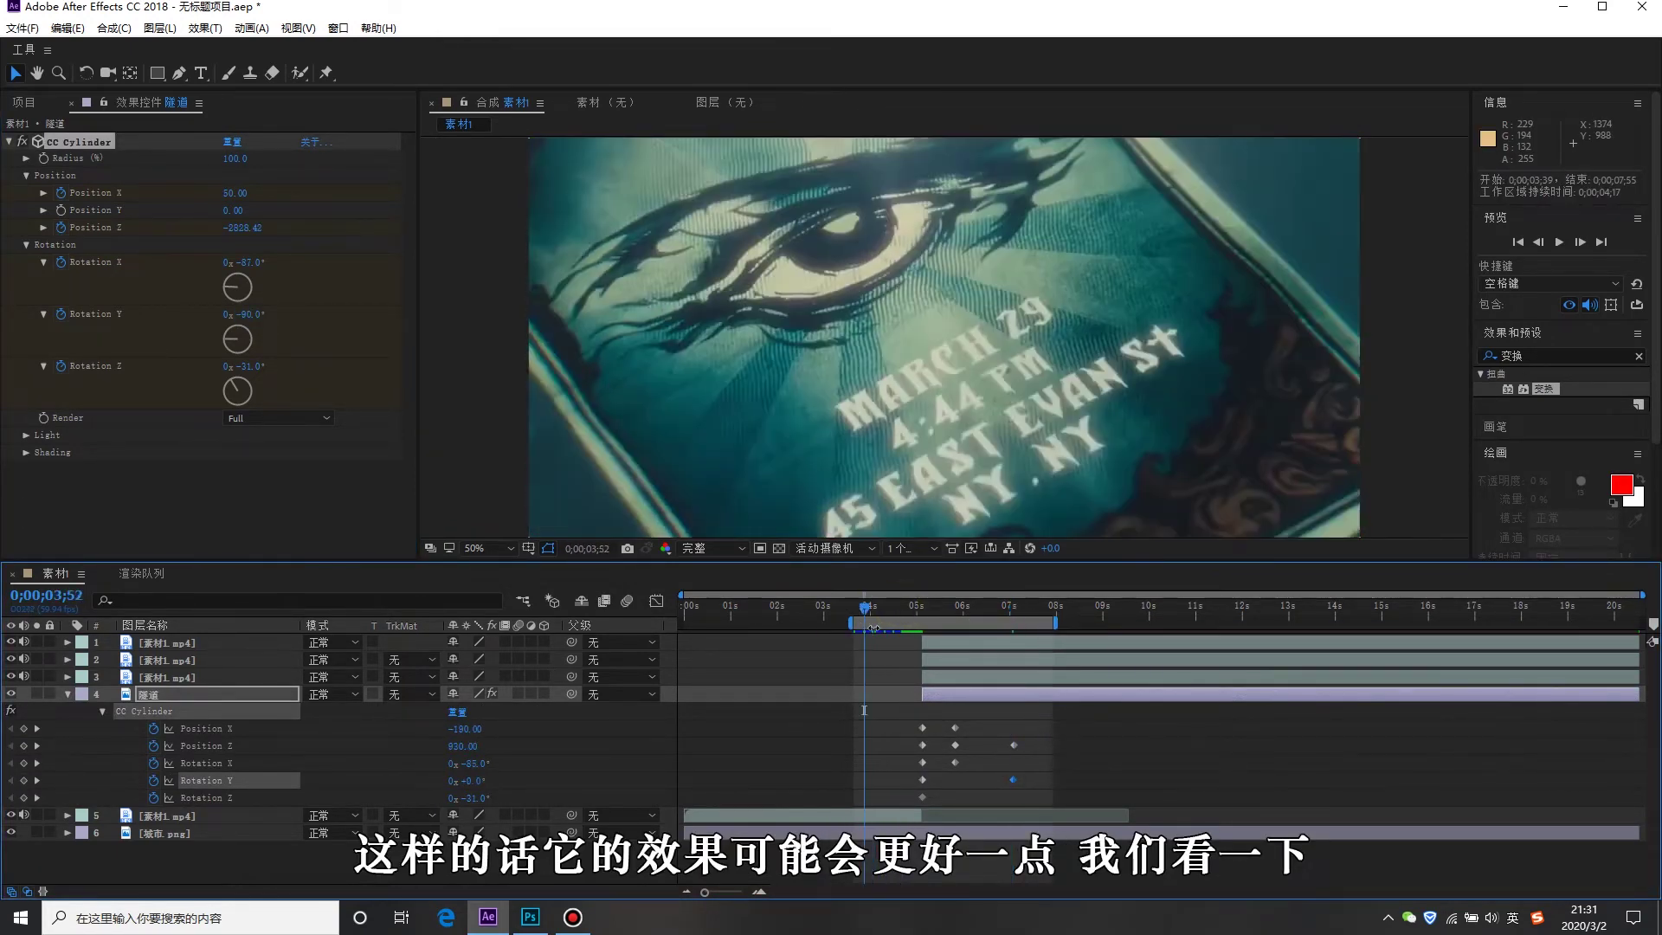
key("space")
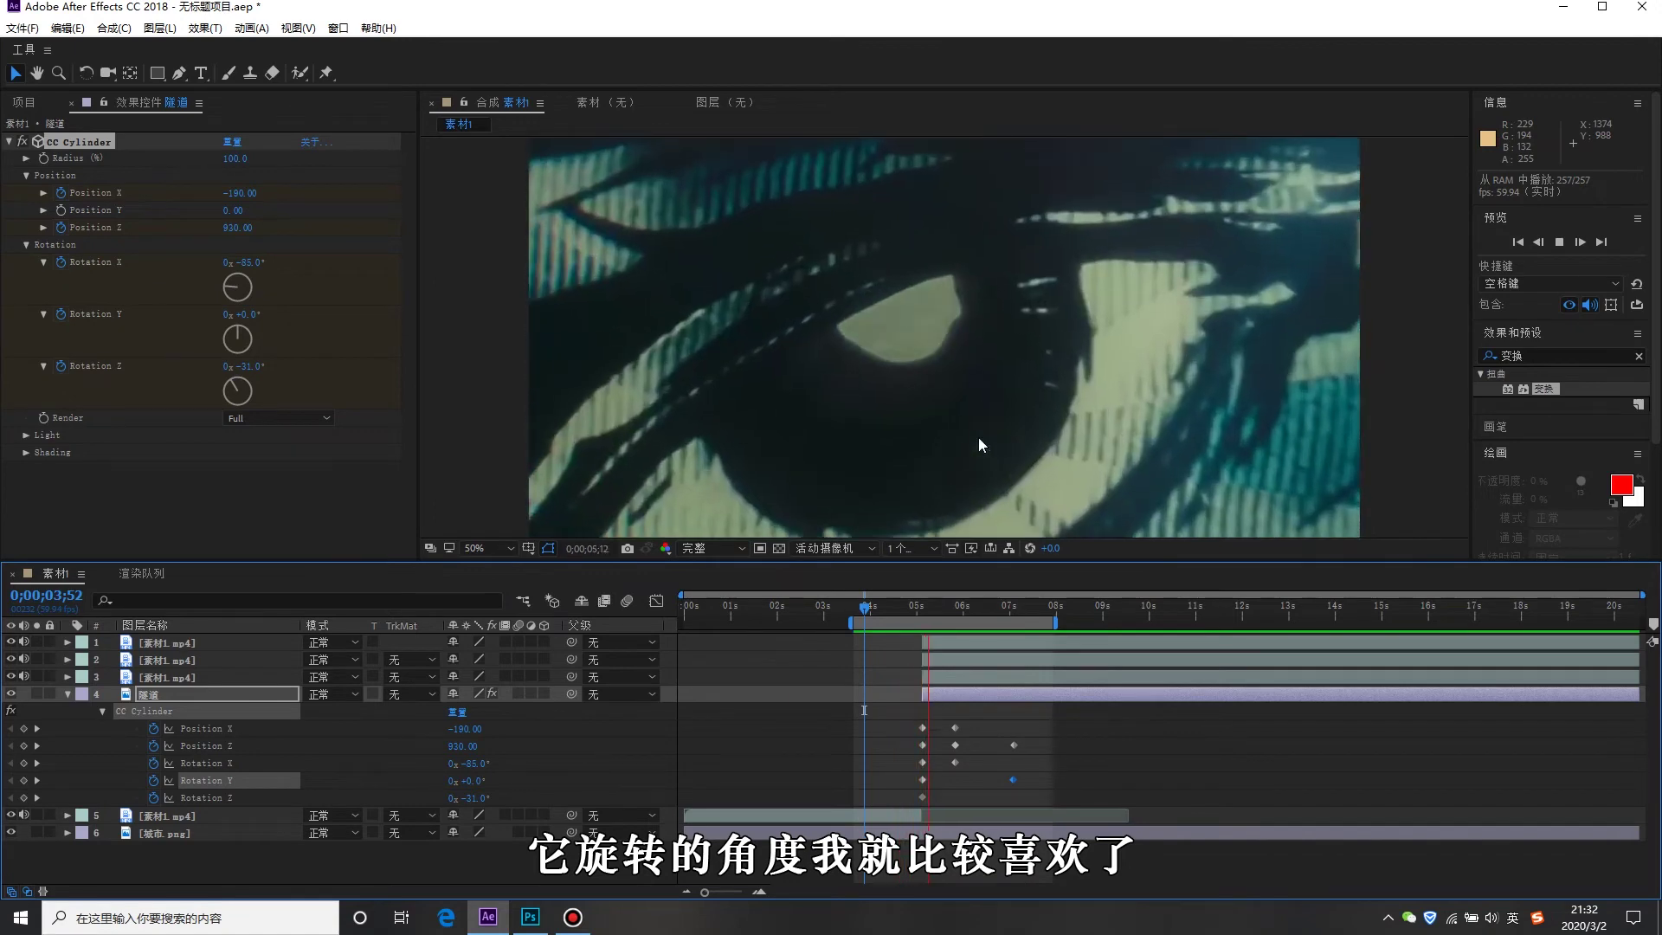
left_click_drag(864, 607, 909, 637)
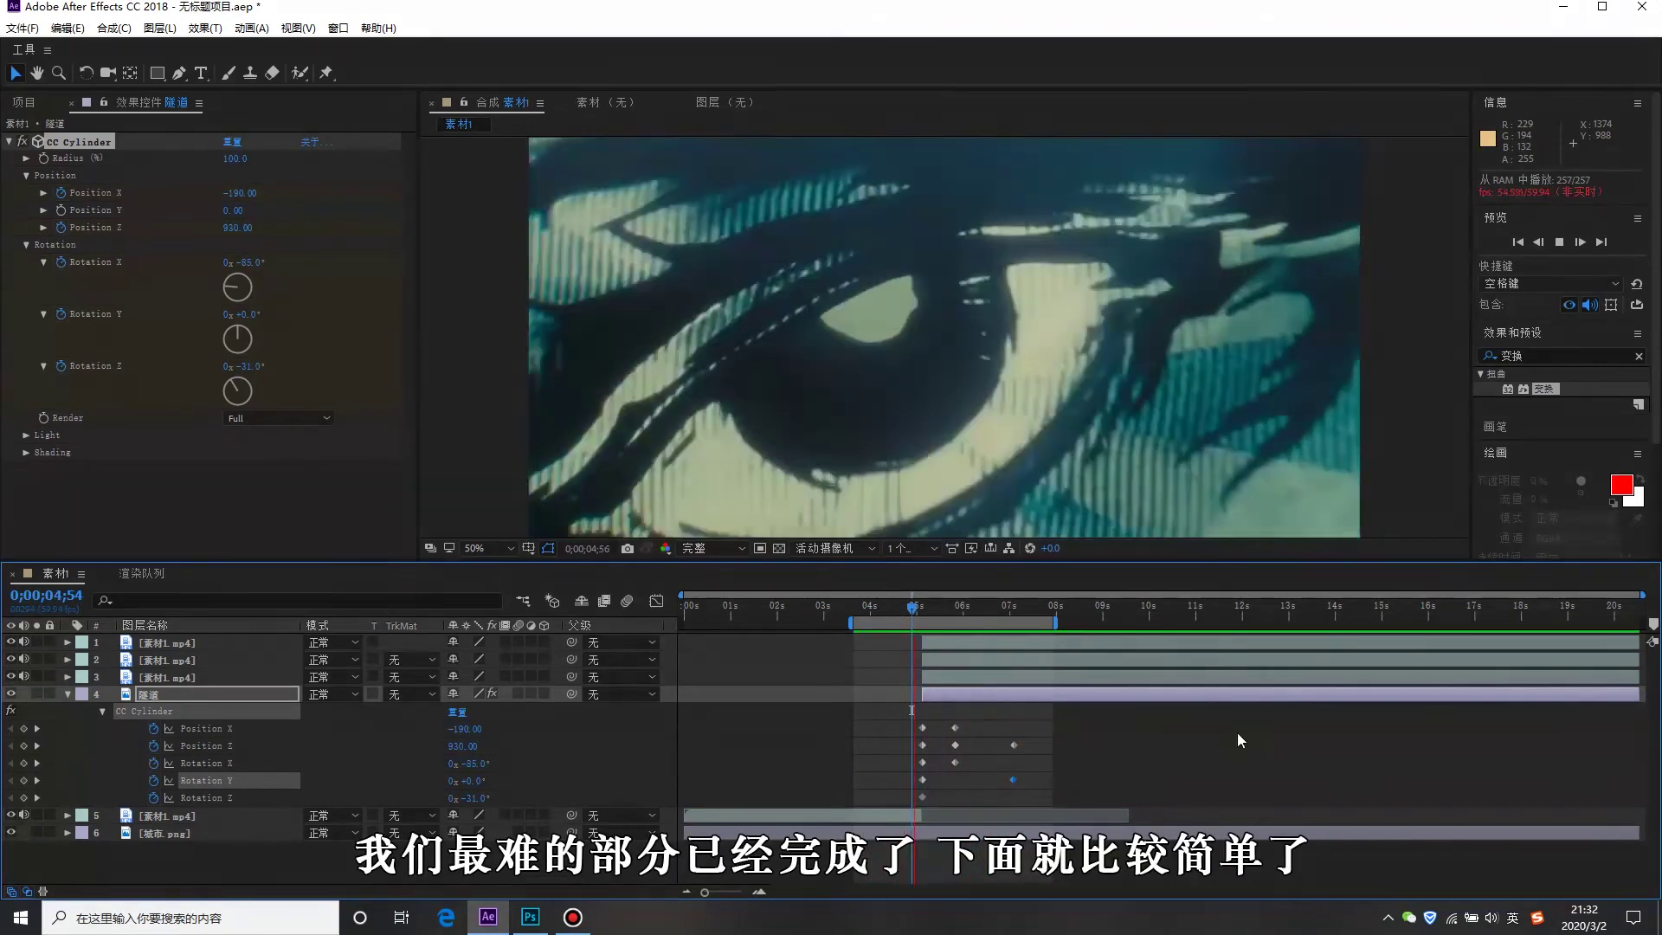
key("space")
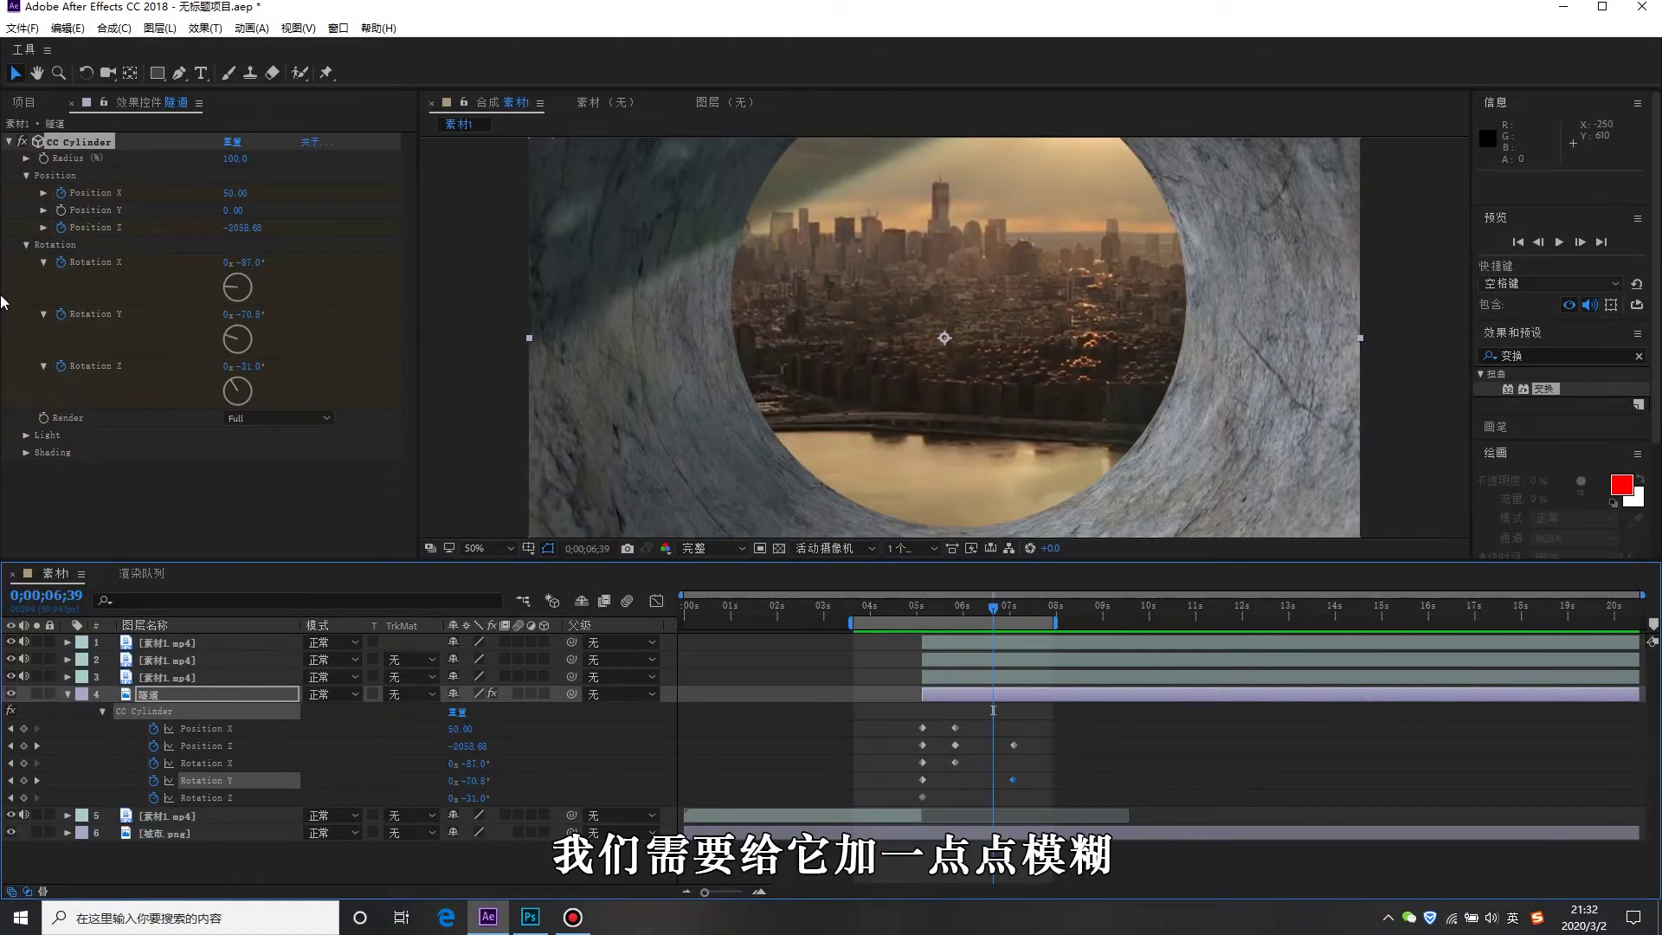
Apply Radial Blur (径向模糊) to the 隧道 layer with its Type set to Zoom (缩放).
left_click(200, 696)
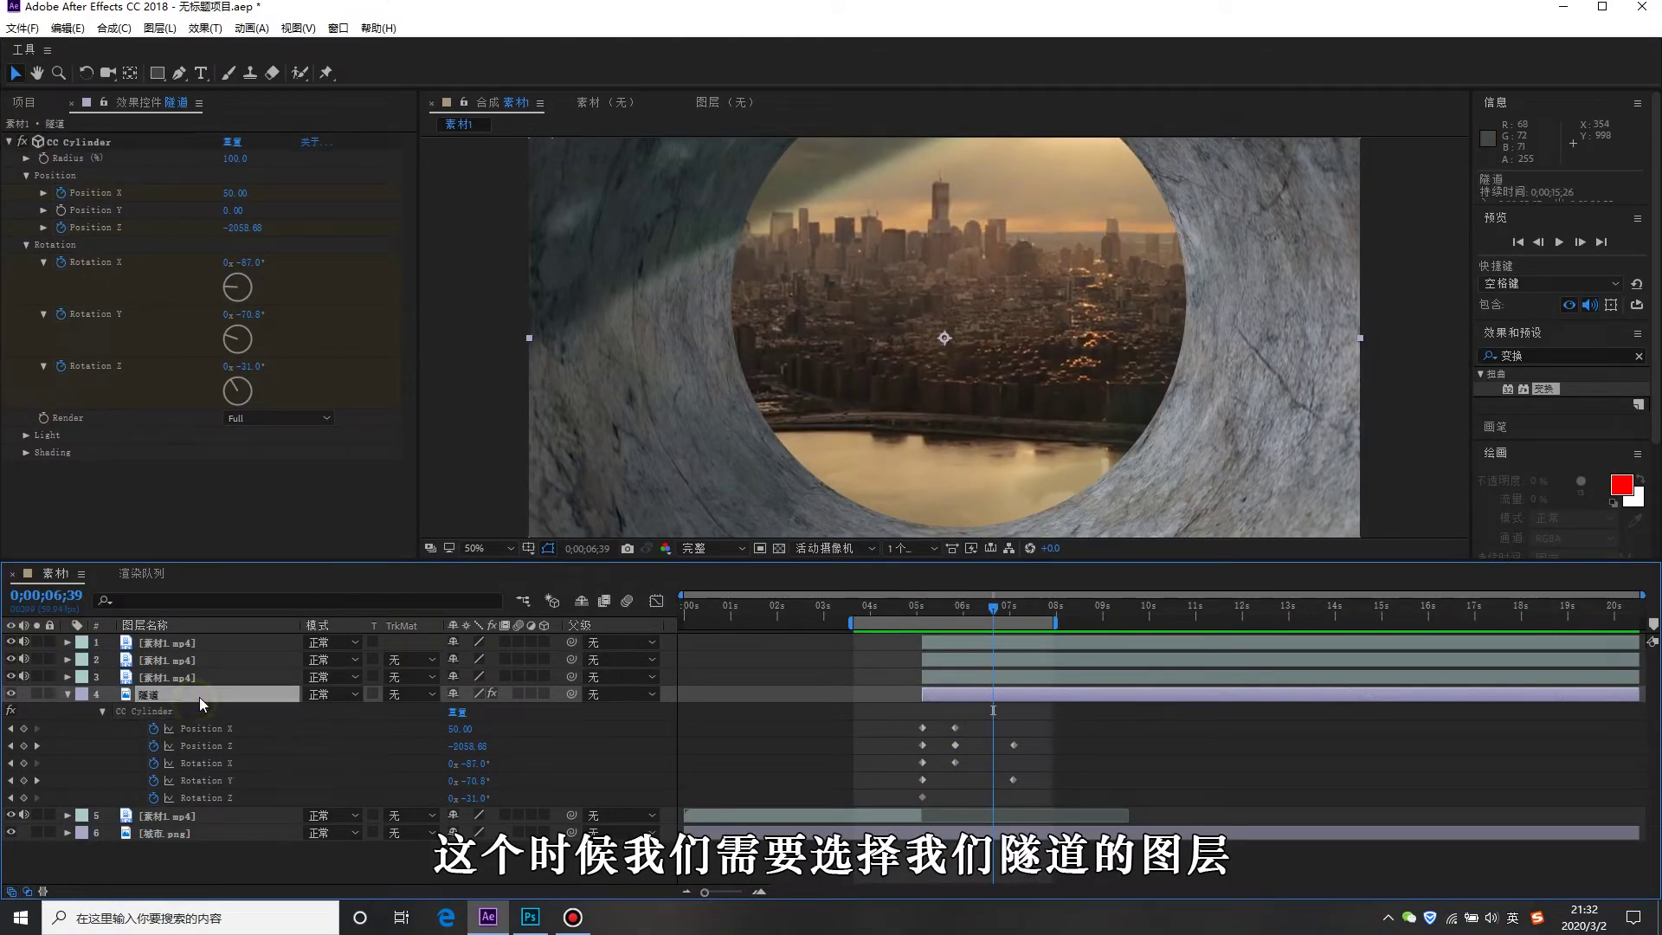
left_click(151, 694)
left_click(214, 32)
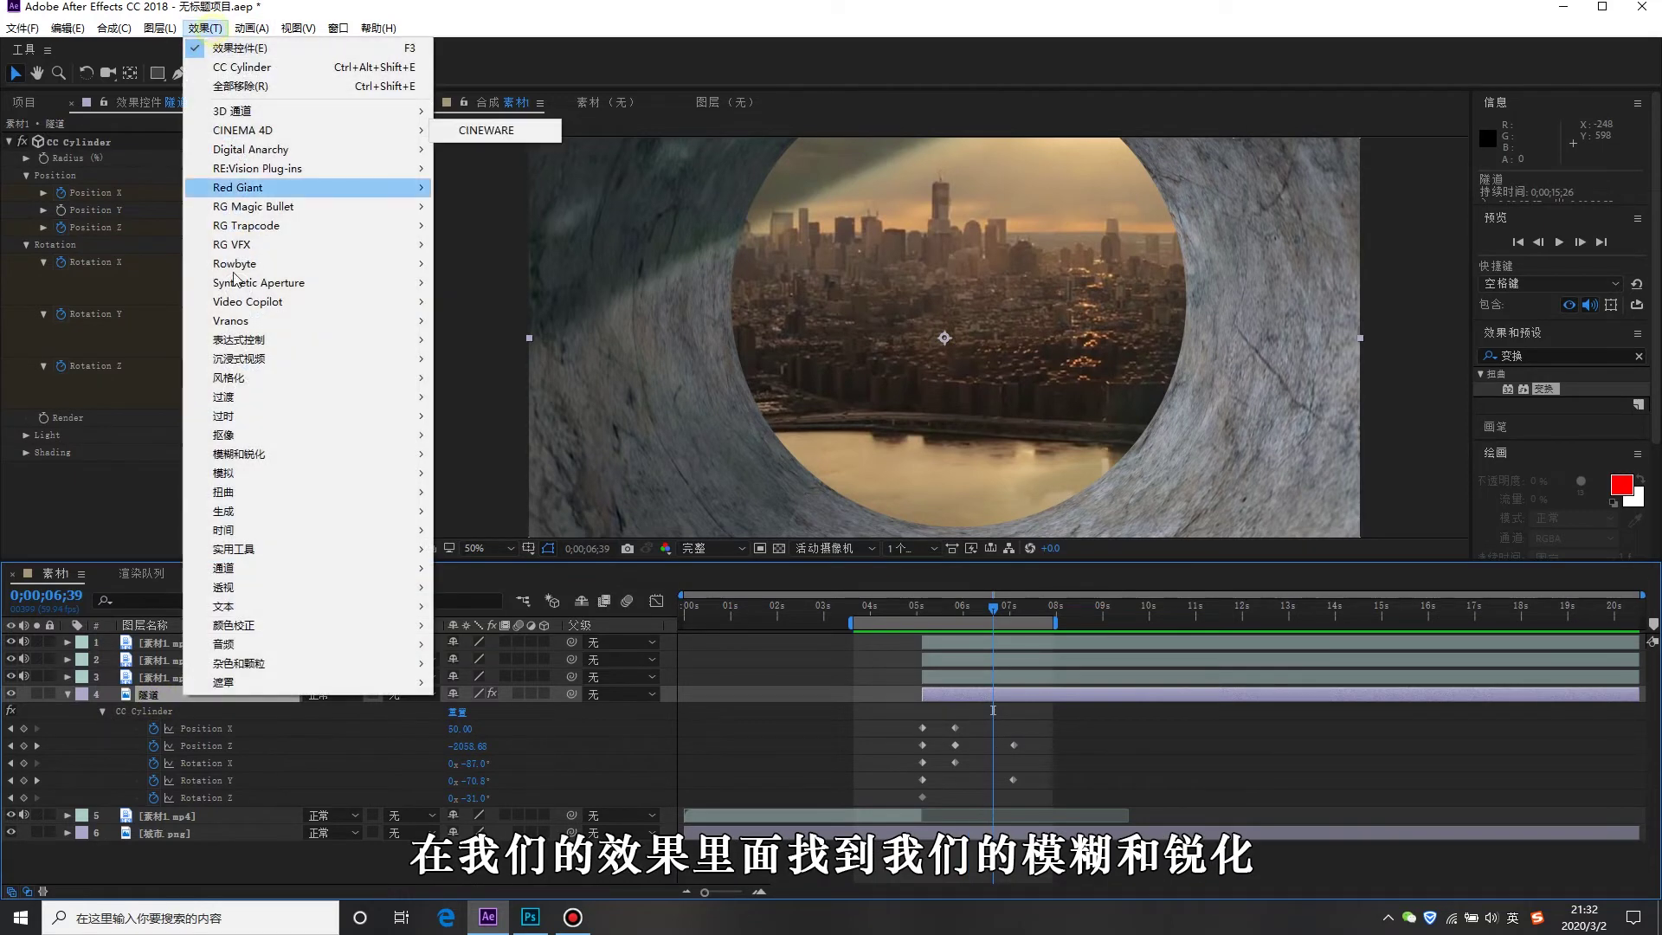
mouse_move(345, 455)
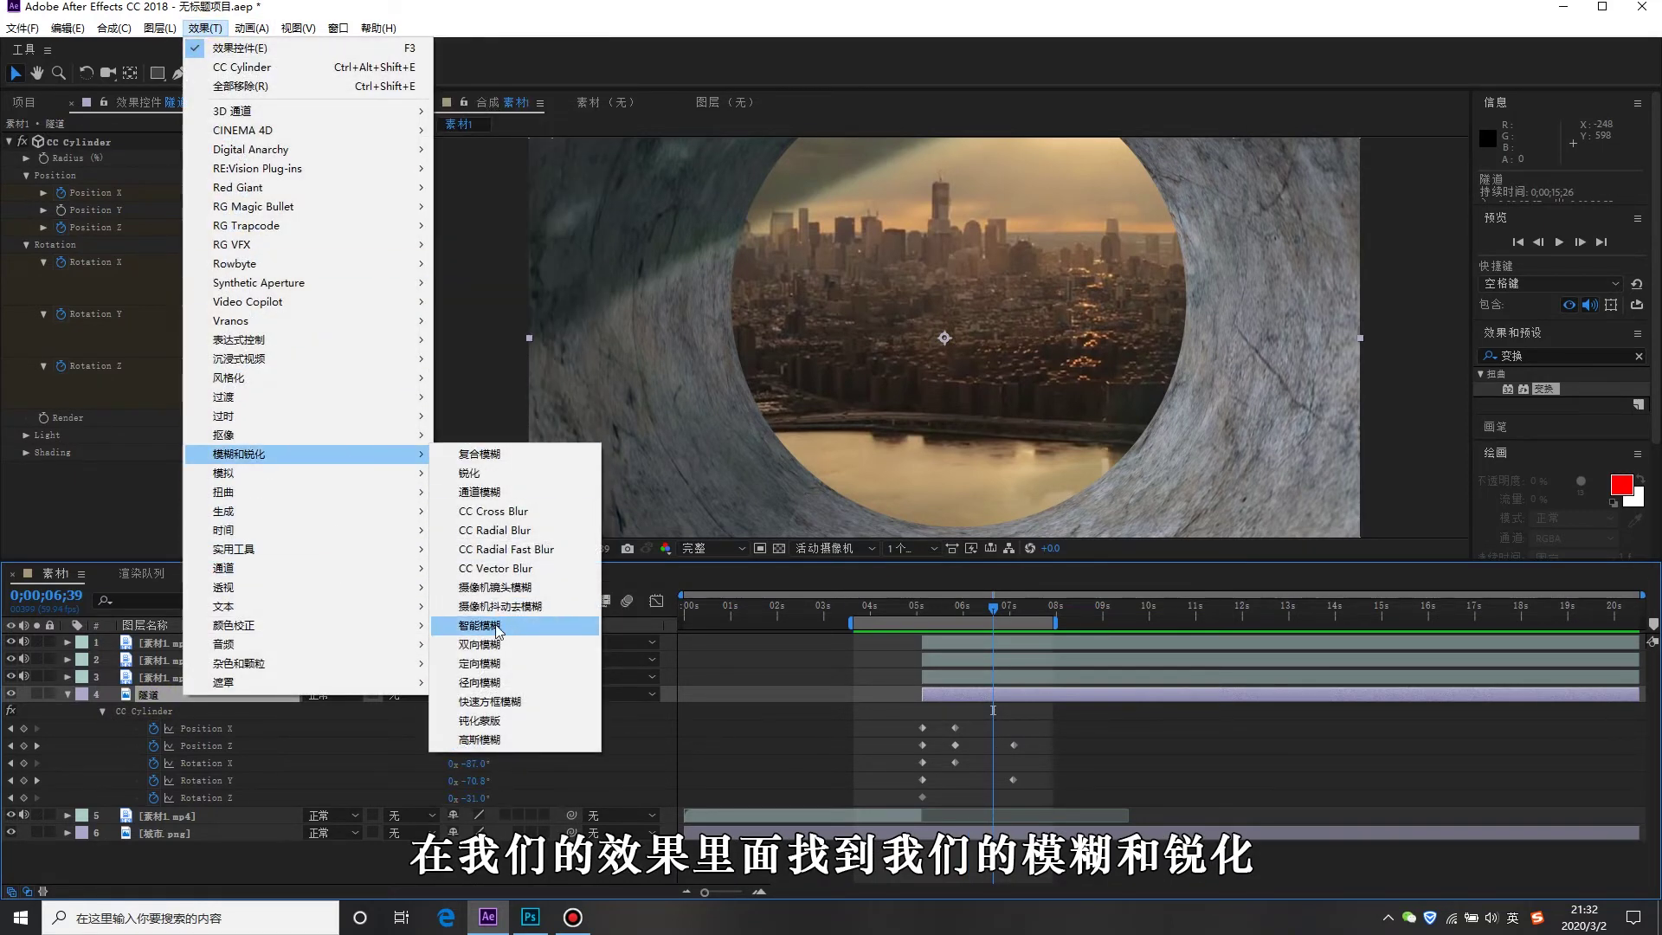
left_click(519, 683)
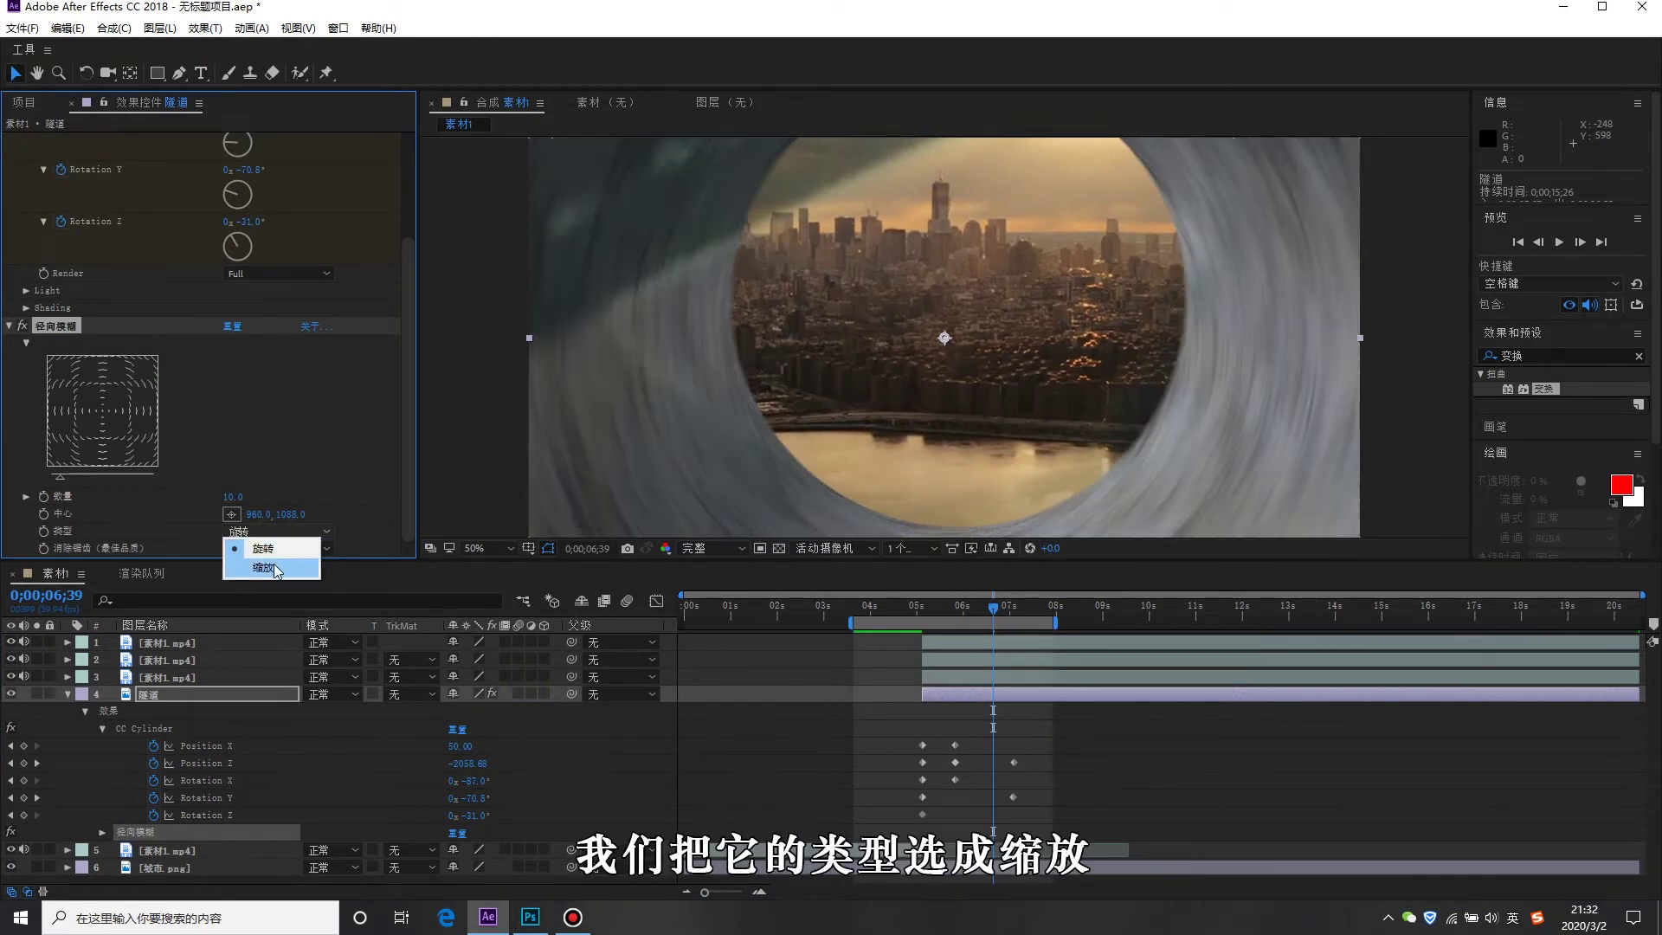
left_click(262, 567)
left_click(943, 608)
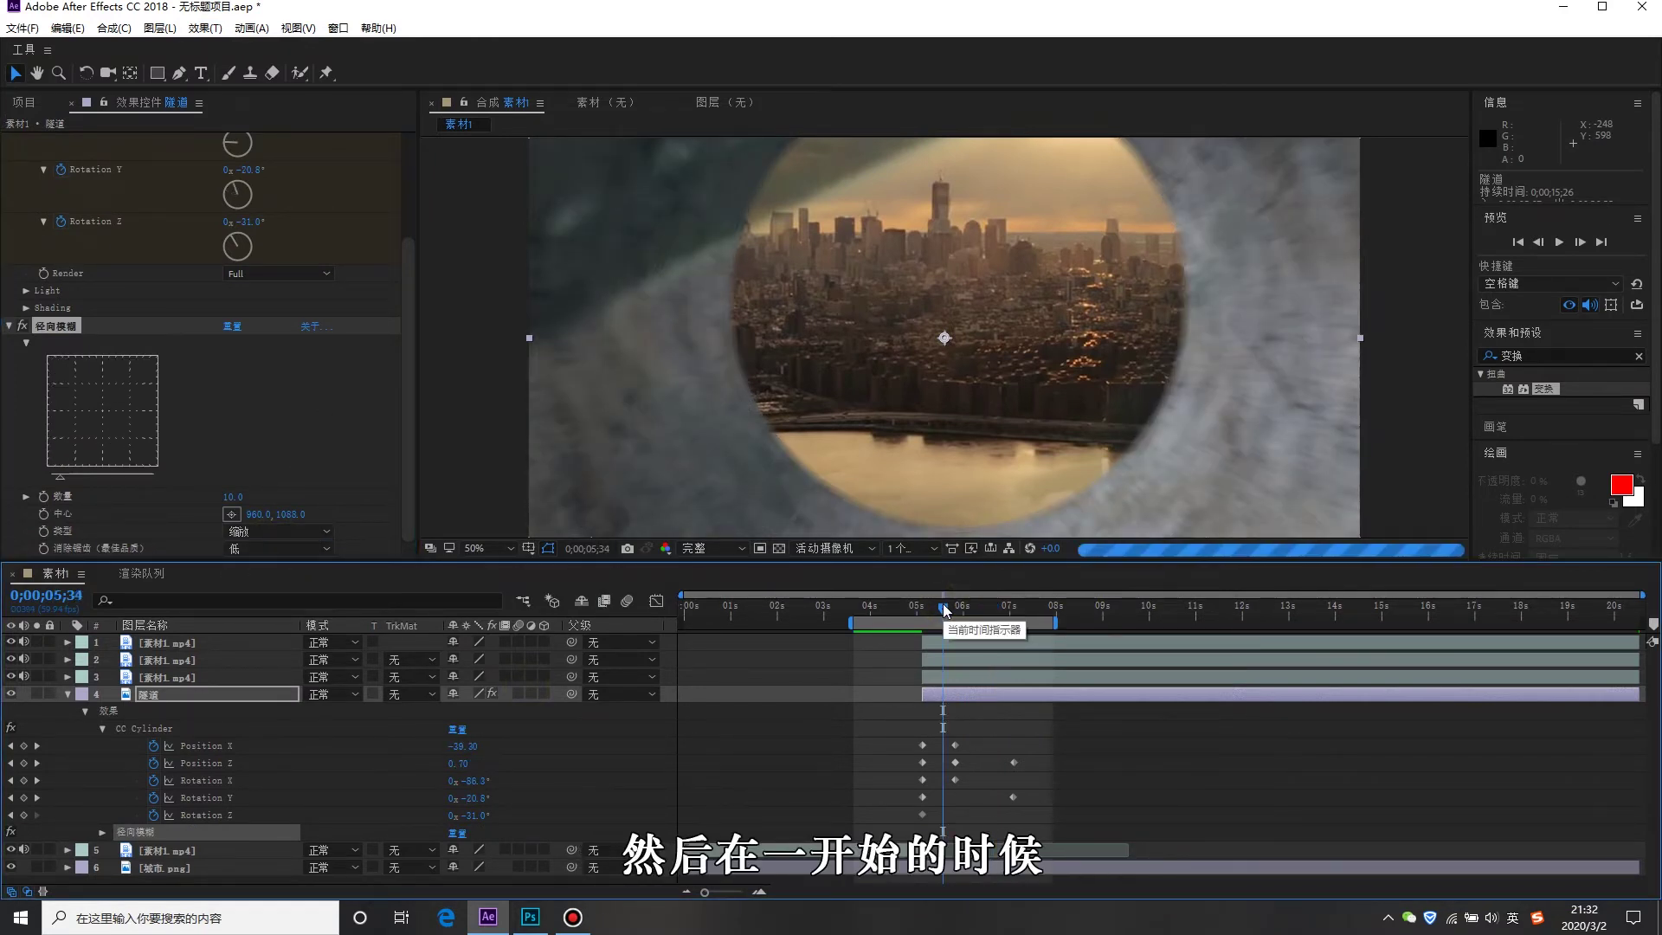
Keyframe the Radial Blur Amount at 5 where the tunnel starts appearing.
left_click_drag(944, 609, 947, 608)
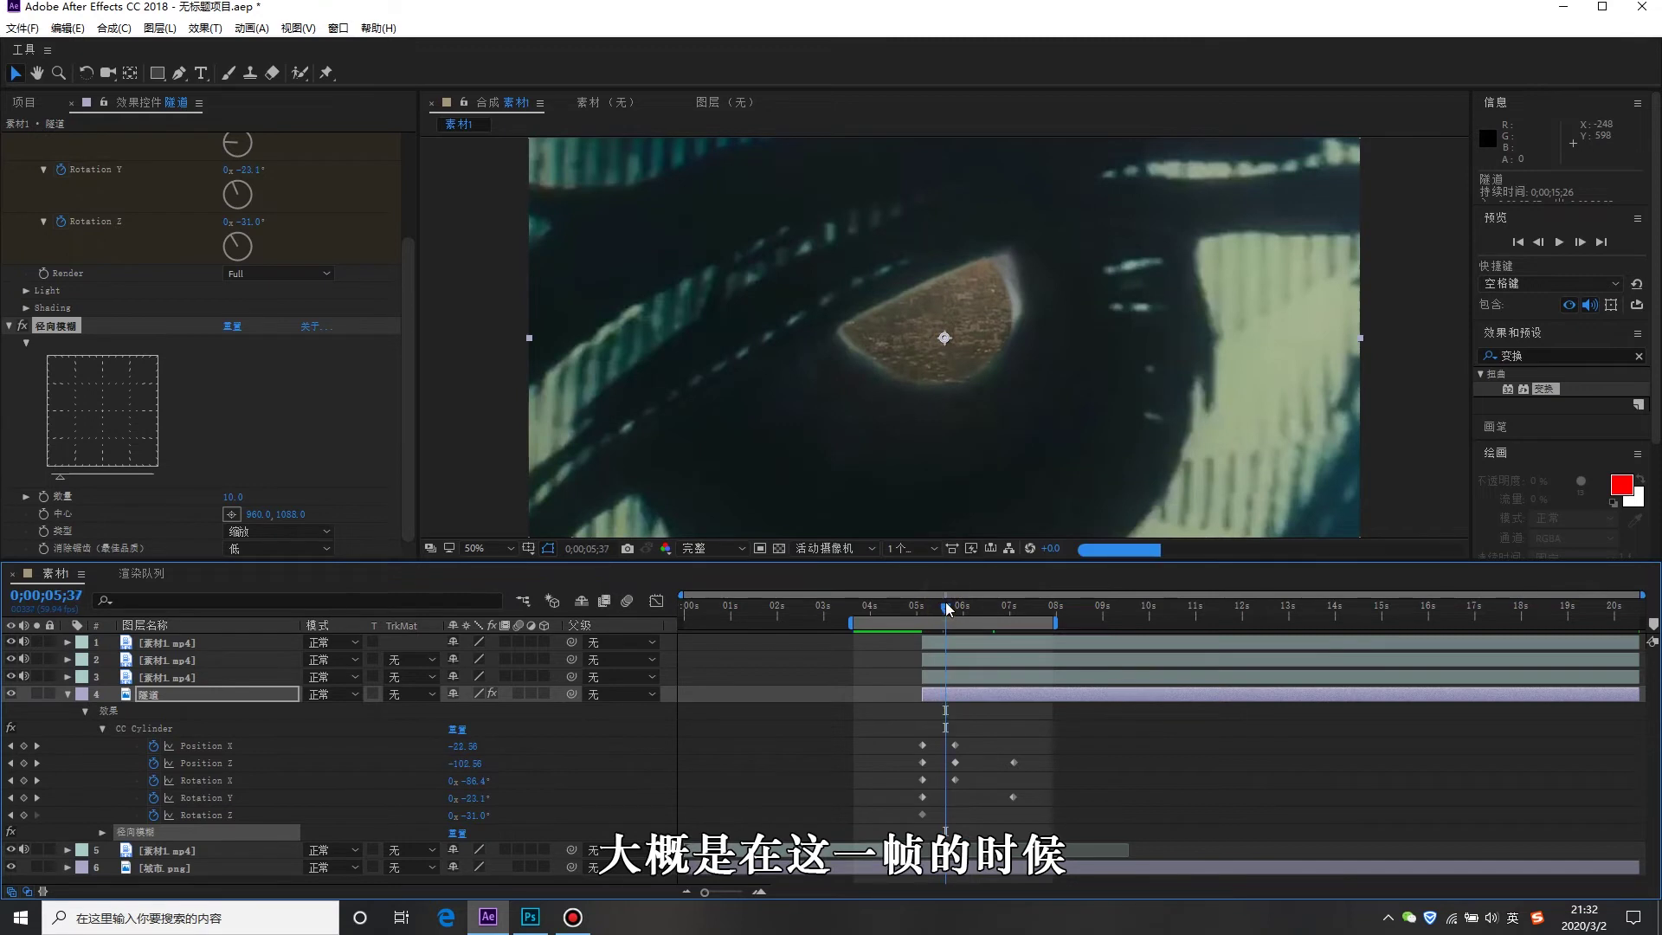
left_click(45, 497)
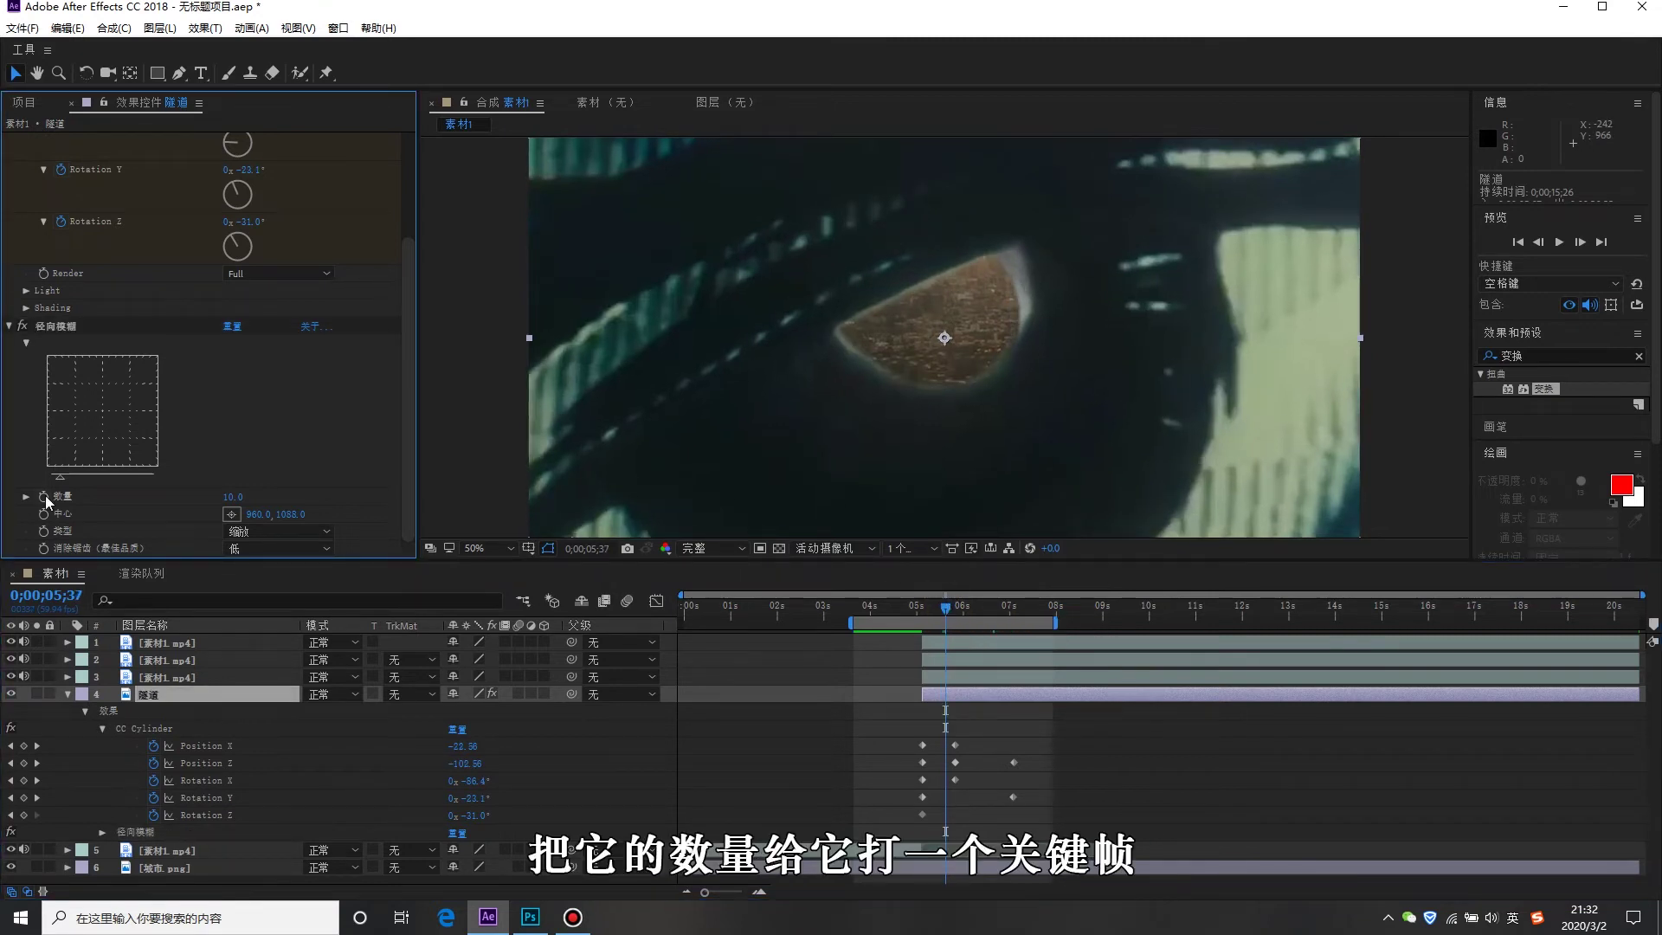
left_click(232, 497)
type("5")
key("Return")
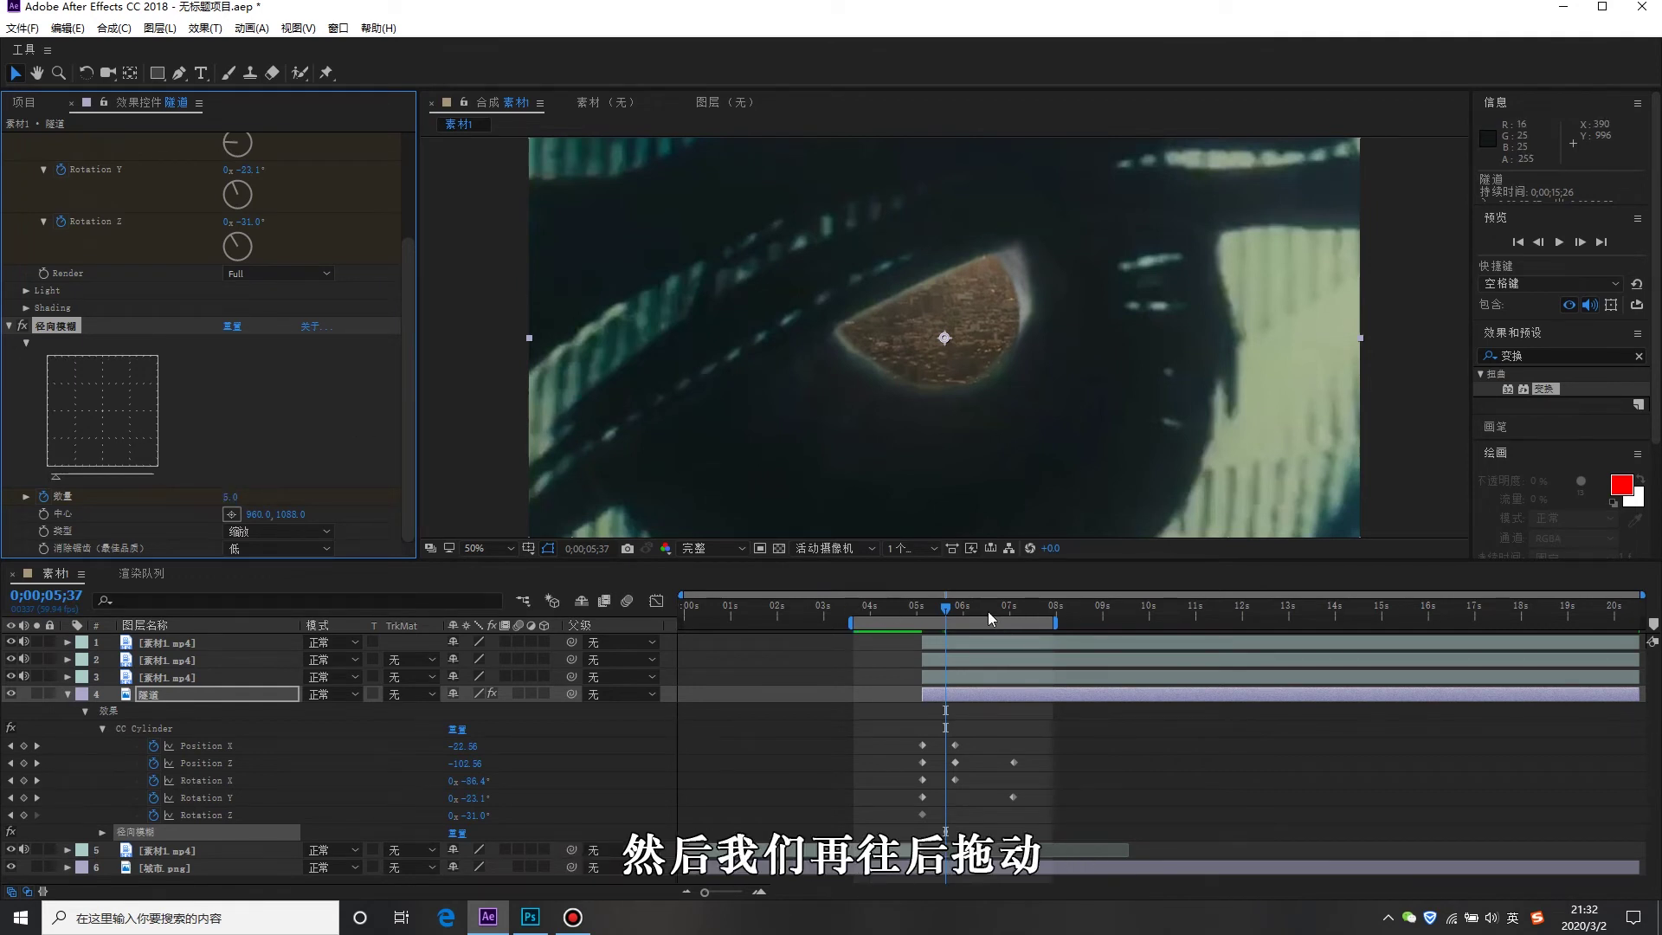
Raise the blur Amount at the fully-emerged frame, then review near 0;00;05;42.
left_click(986, 609)
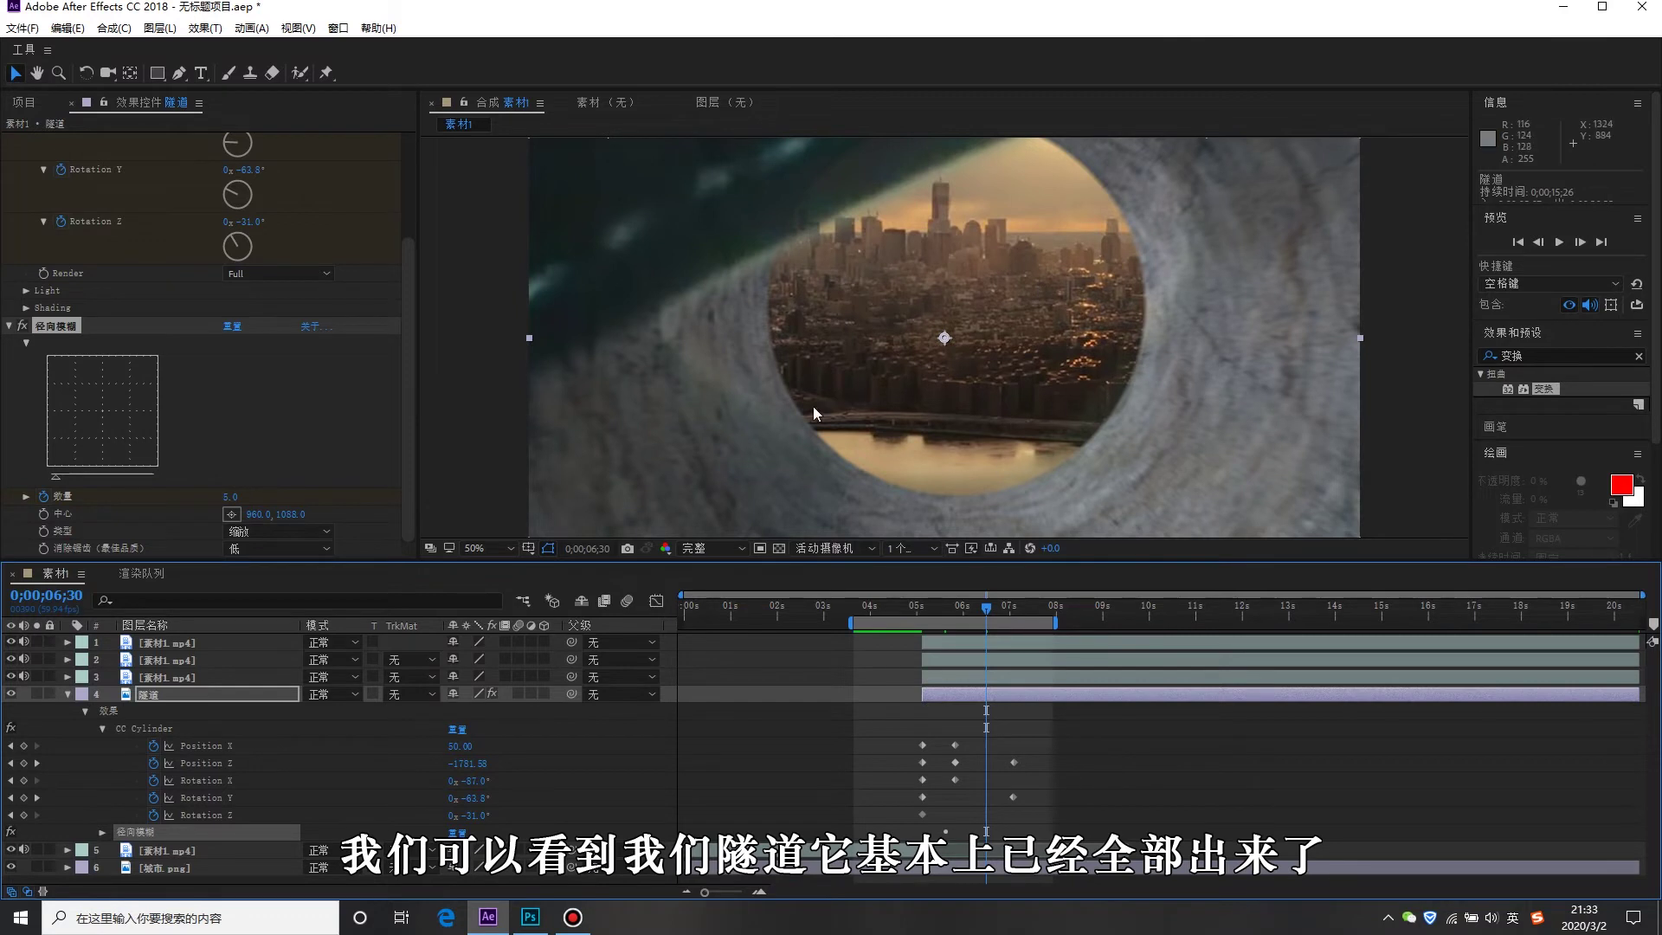
left_click(230, 497)
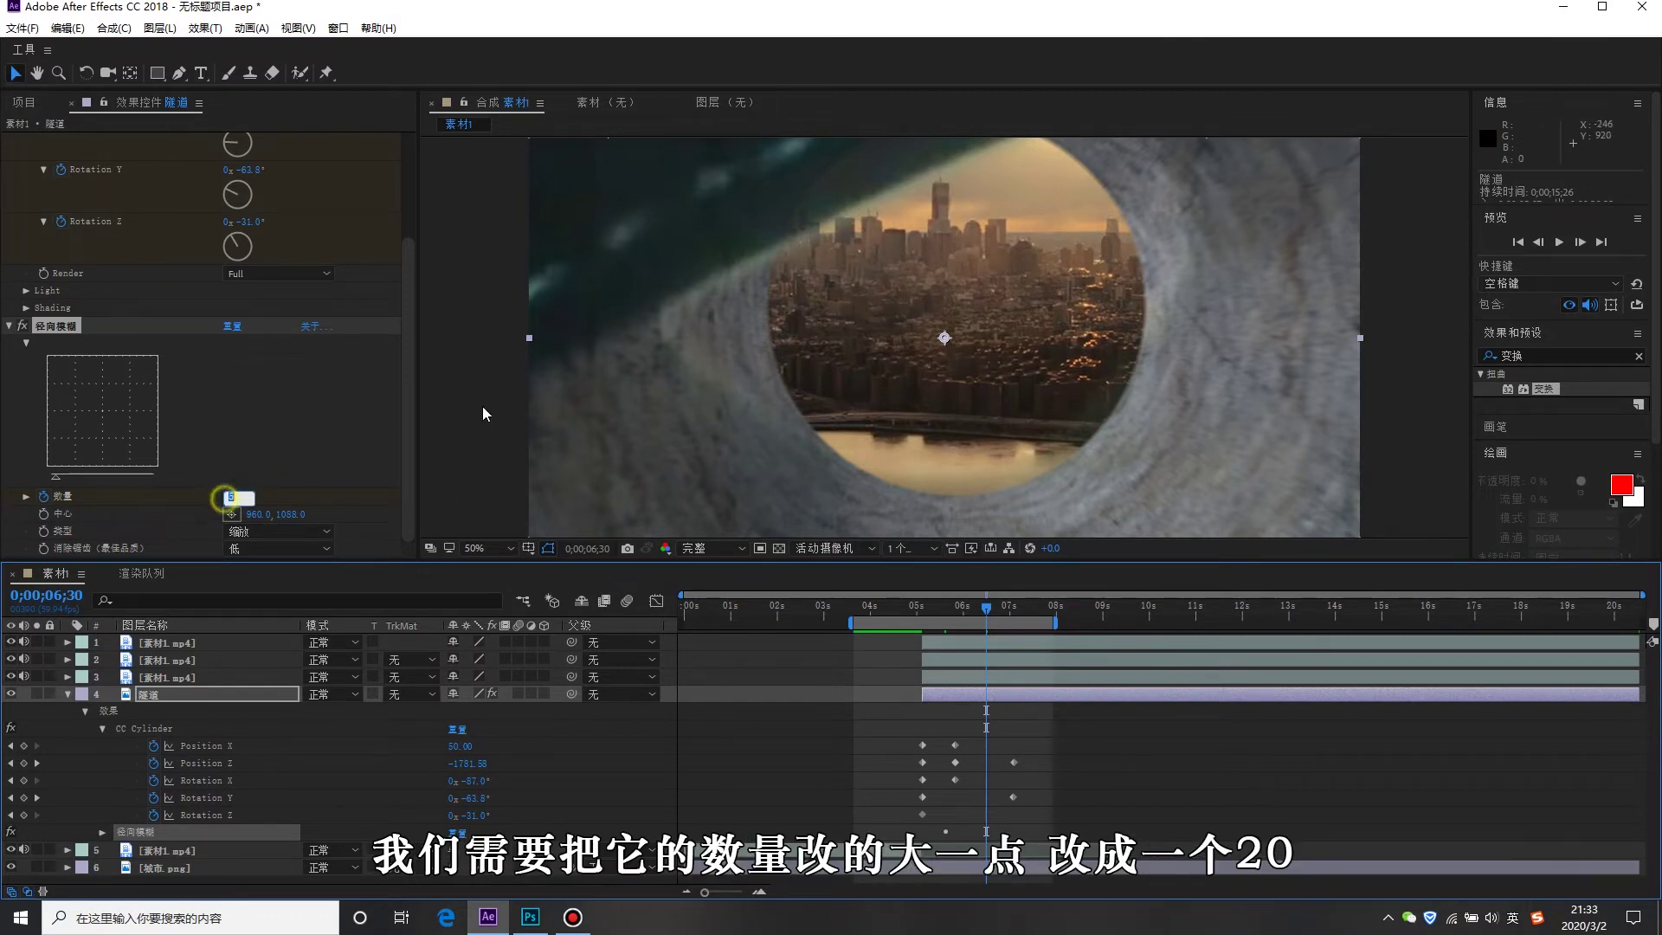
type("20")
key("Return")
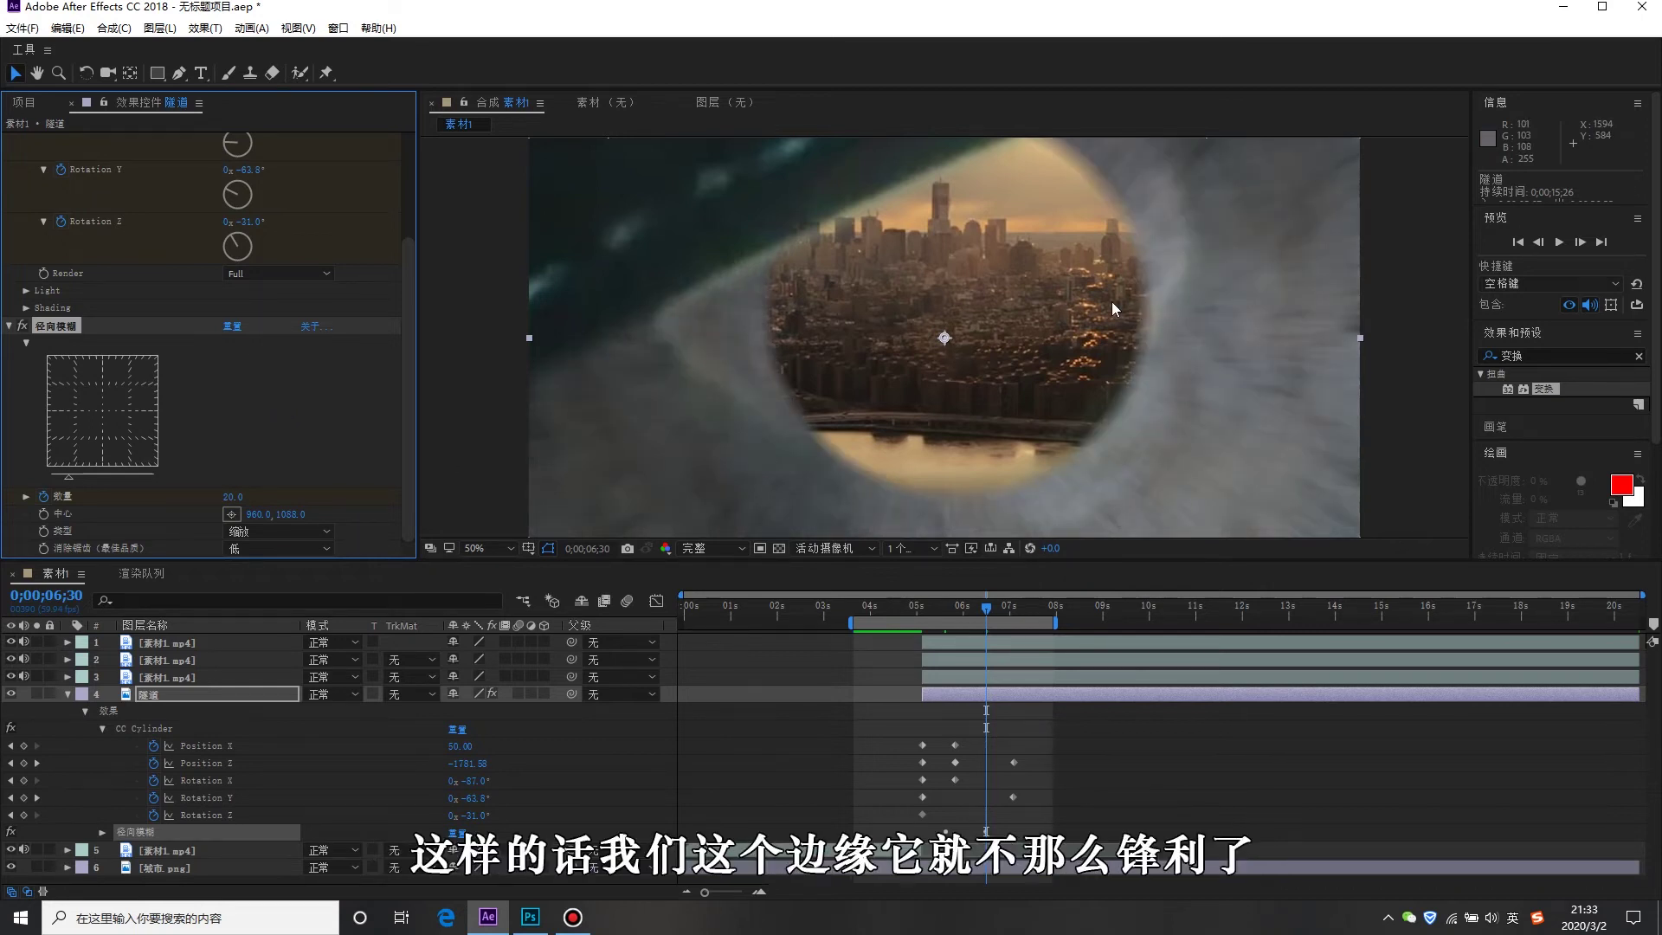
left_click(43, 496)
left_click(15, 832)
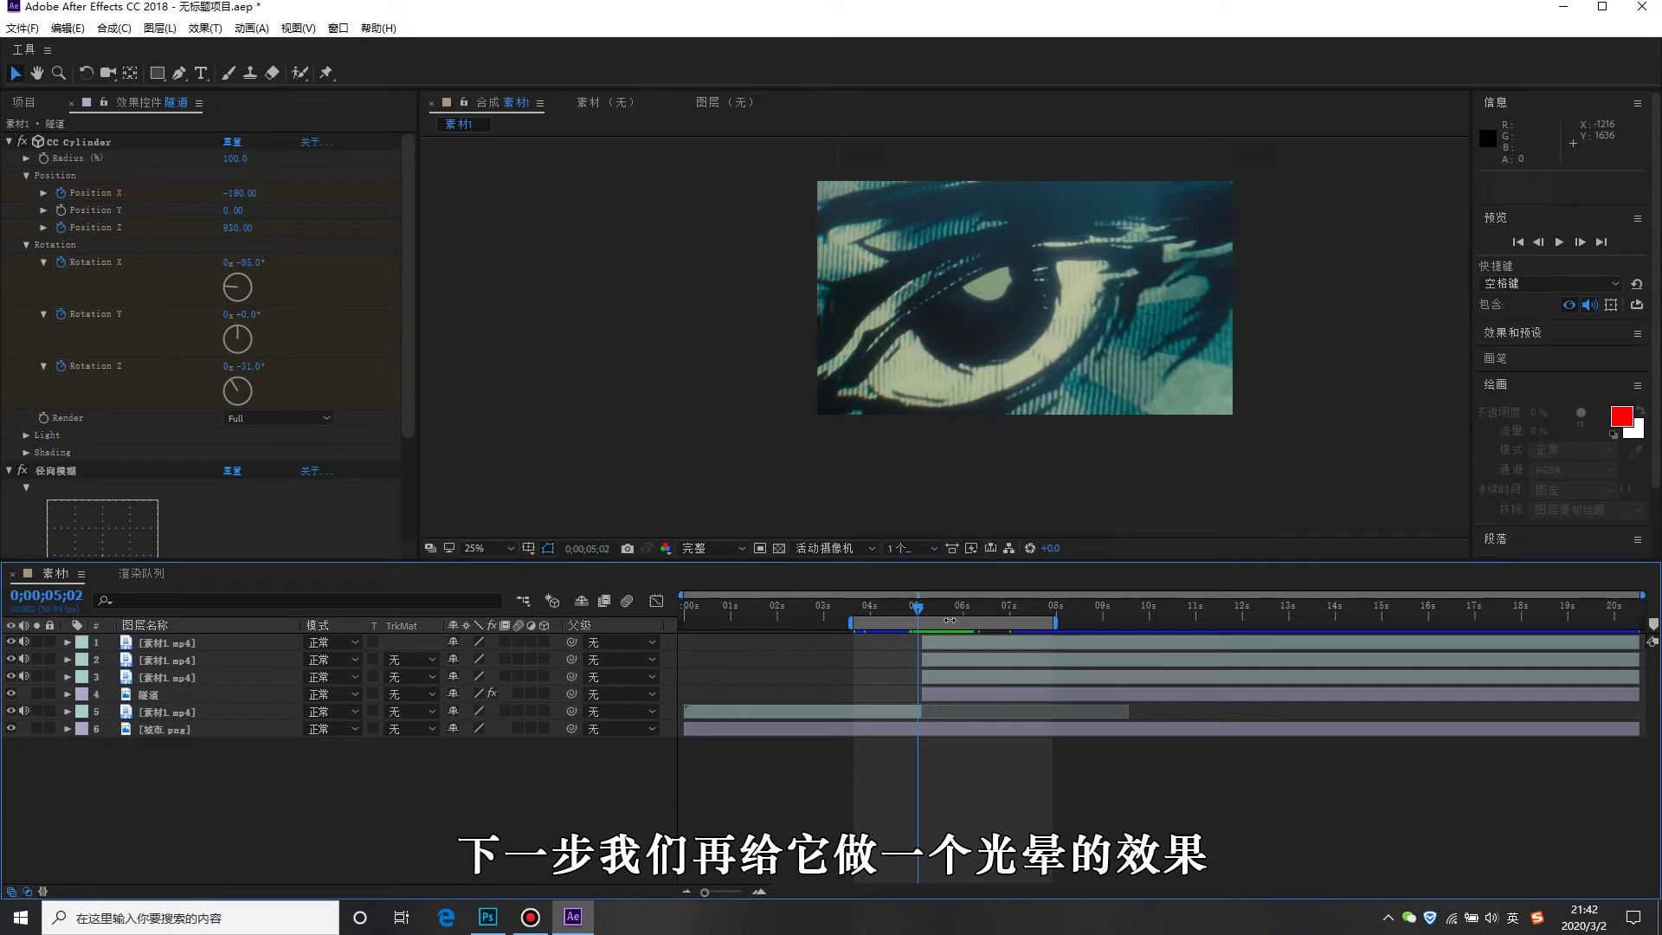
left_click_drag(919, 606, 950, 607)
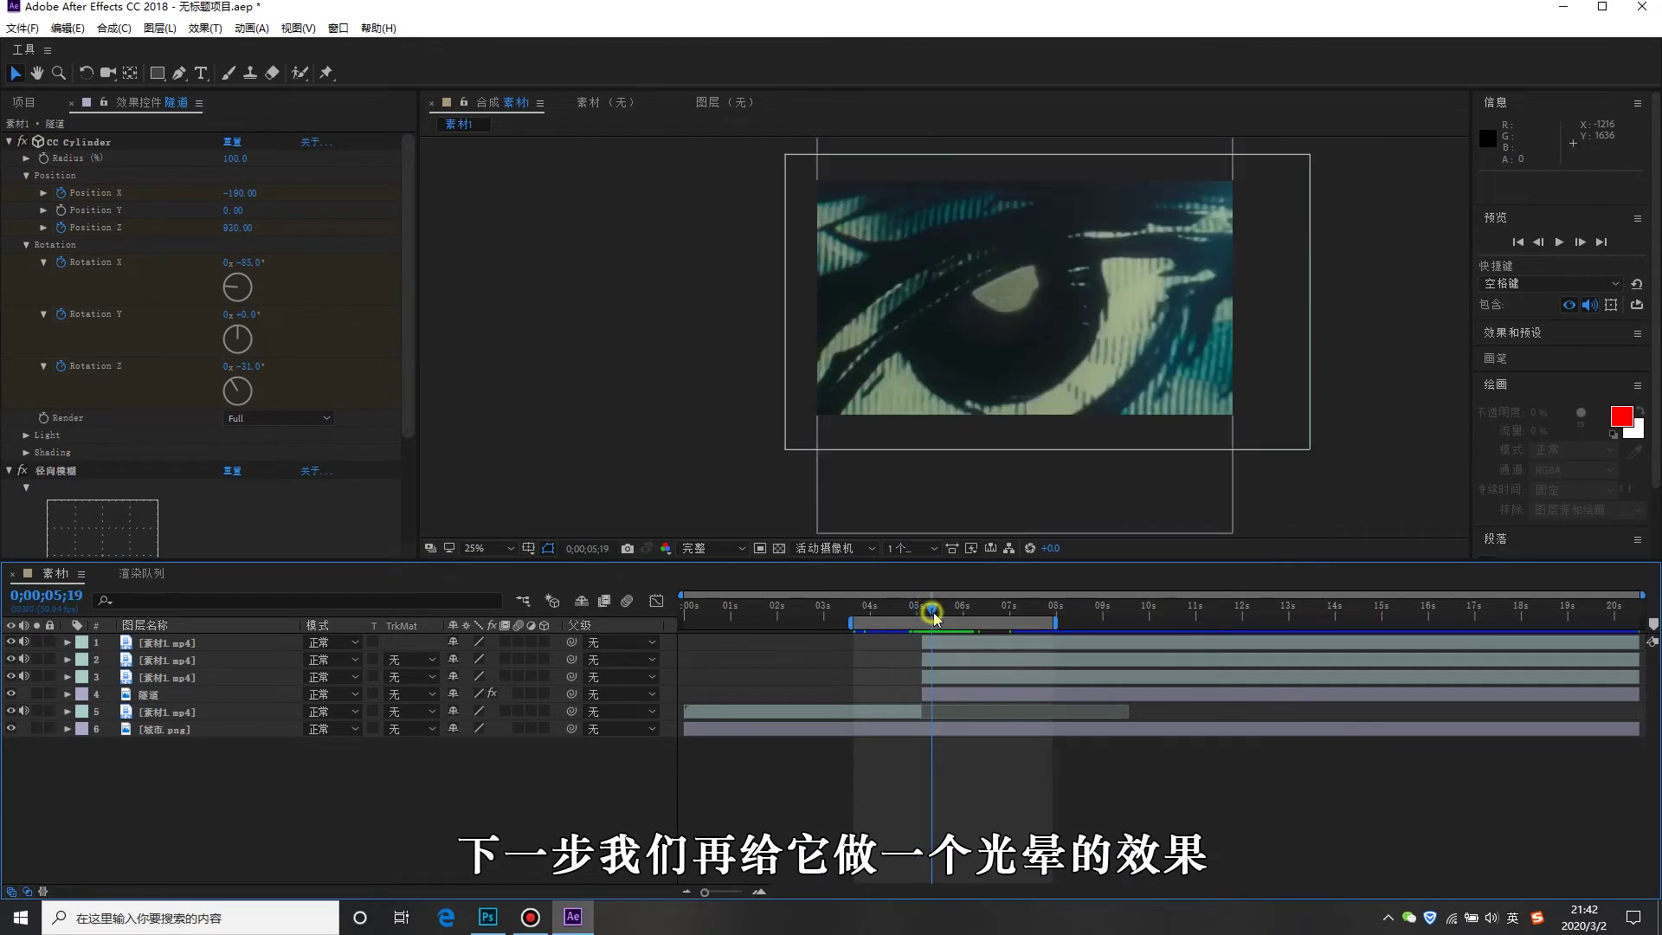
Create a new black solid layer in the composition.
right_click(392, 786)
mouse_move(451, 587)
left_click(580, 632)
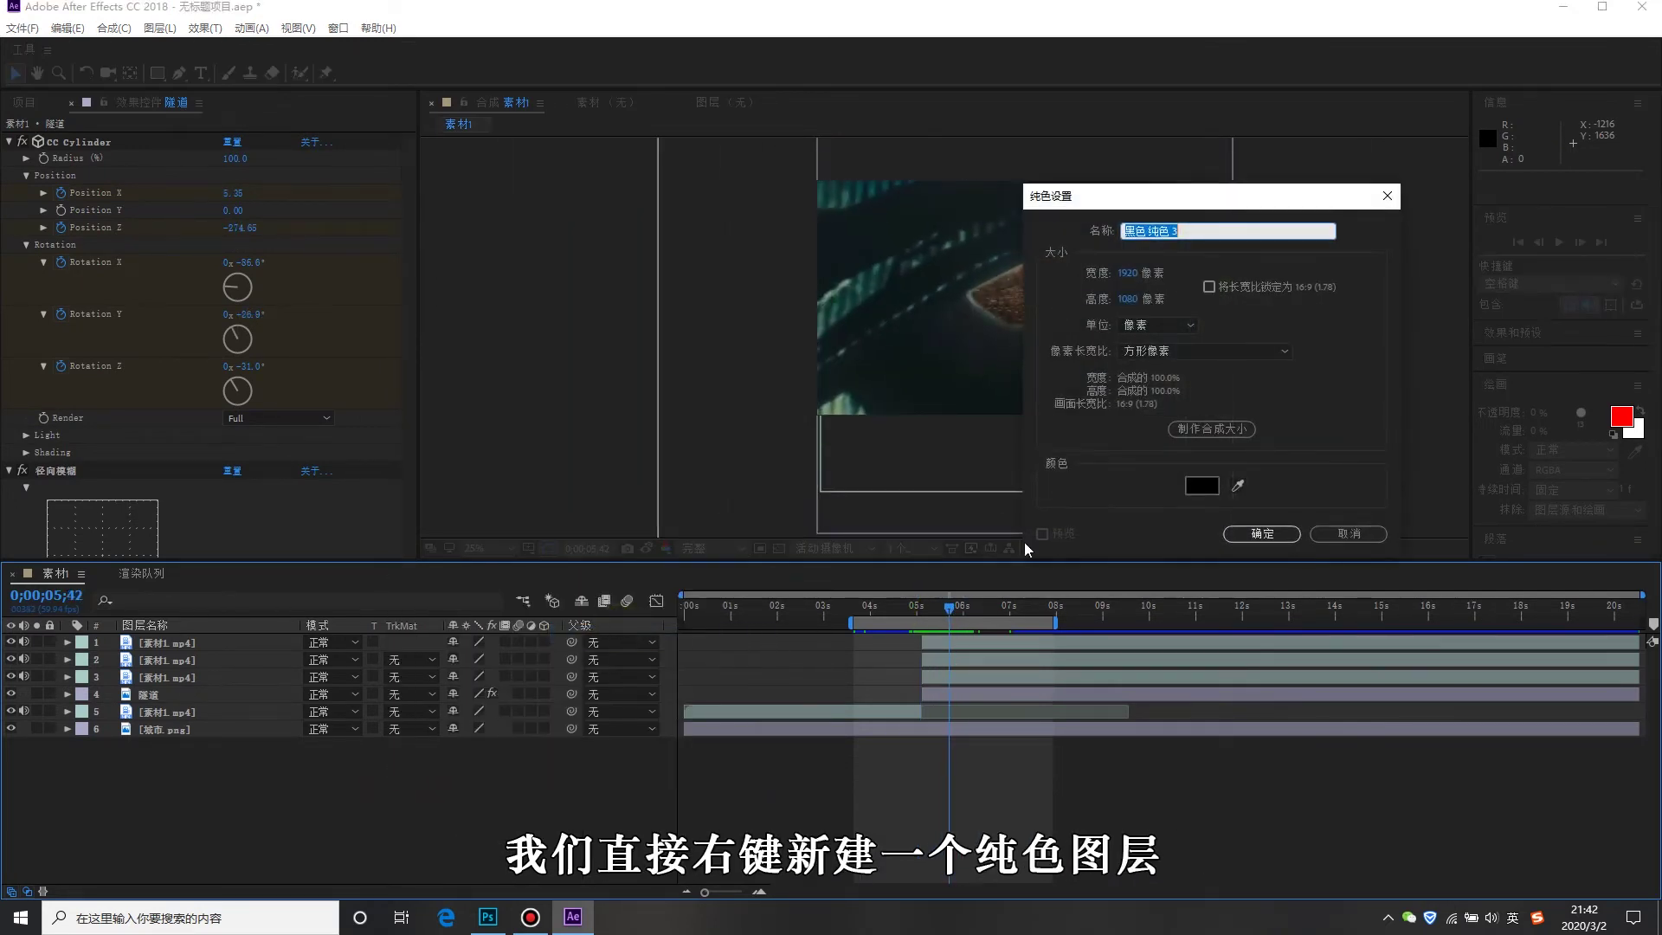
left_click(1261, 533)
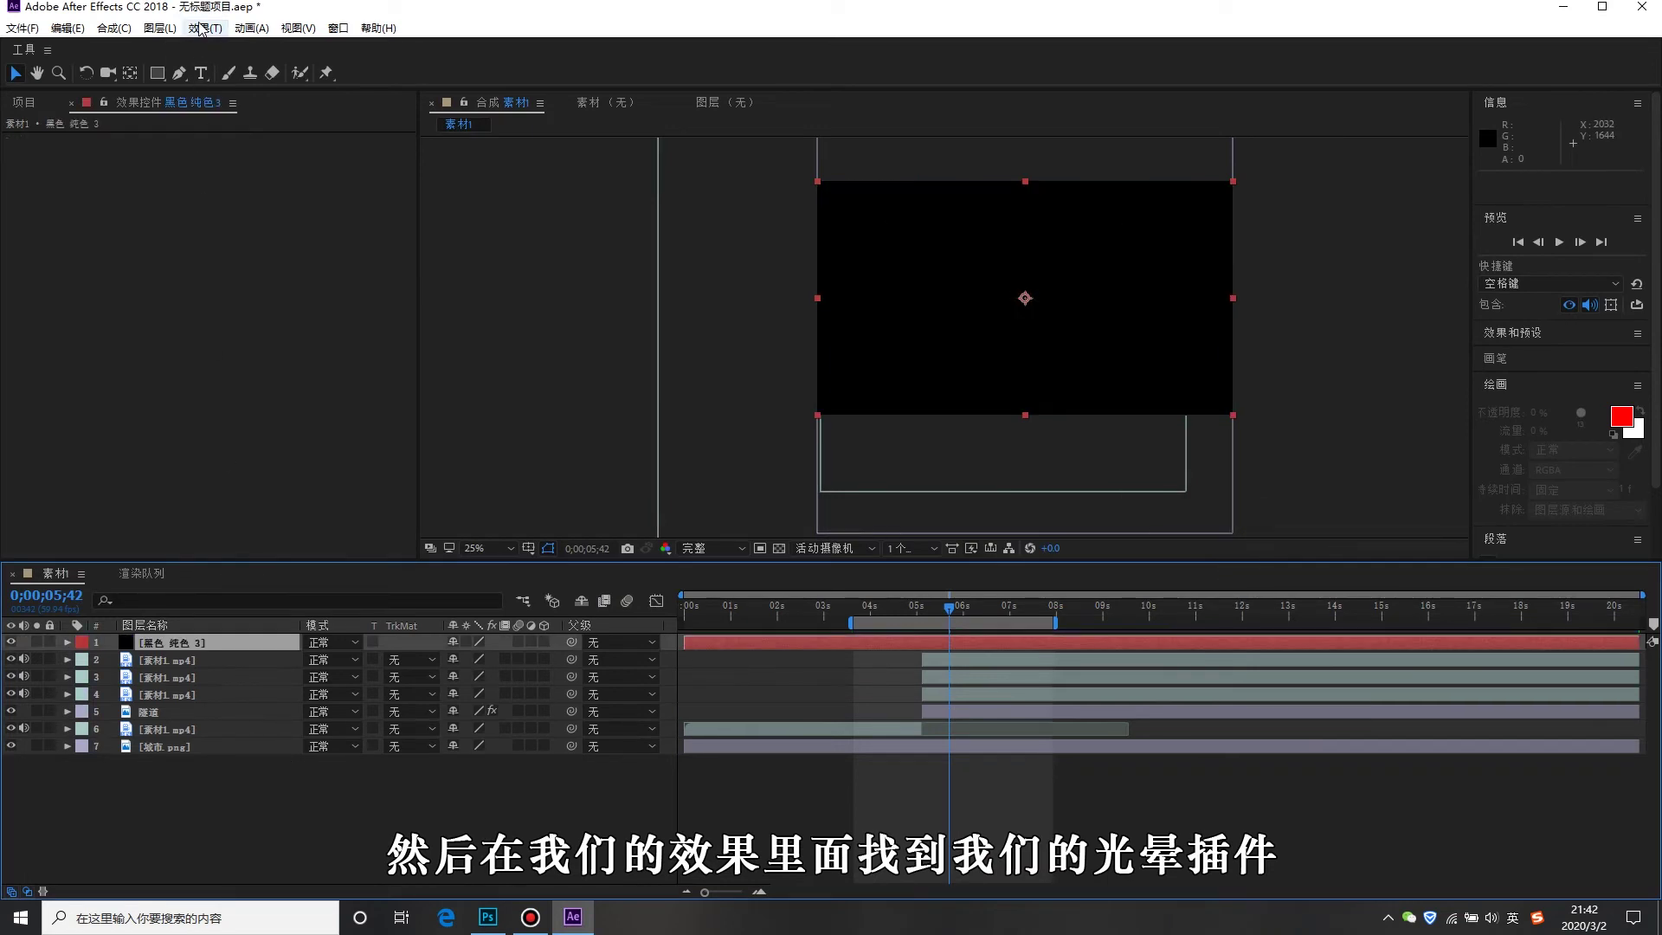
Apply Optical Flares to the solid and move the flare centre upper right to 1604,156.
left_click(202, 27)
mouse_move(312, 321)
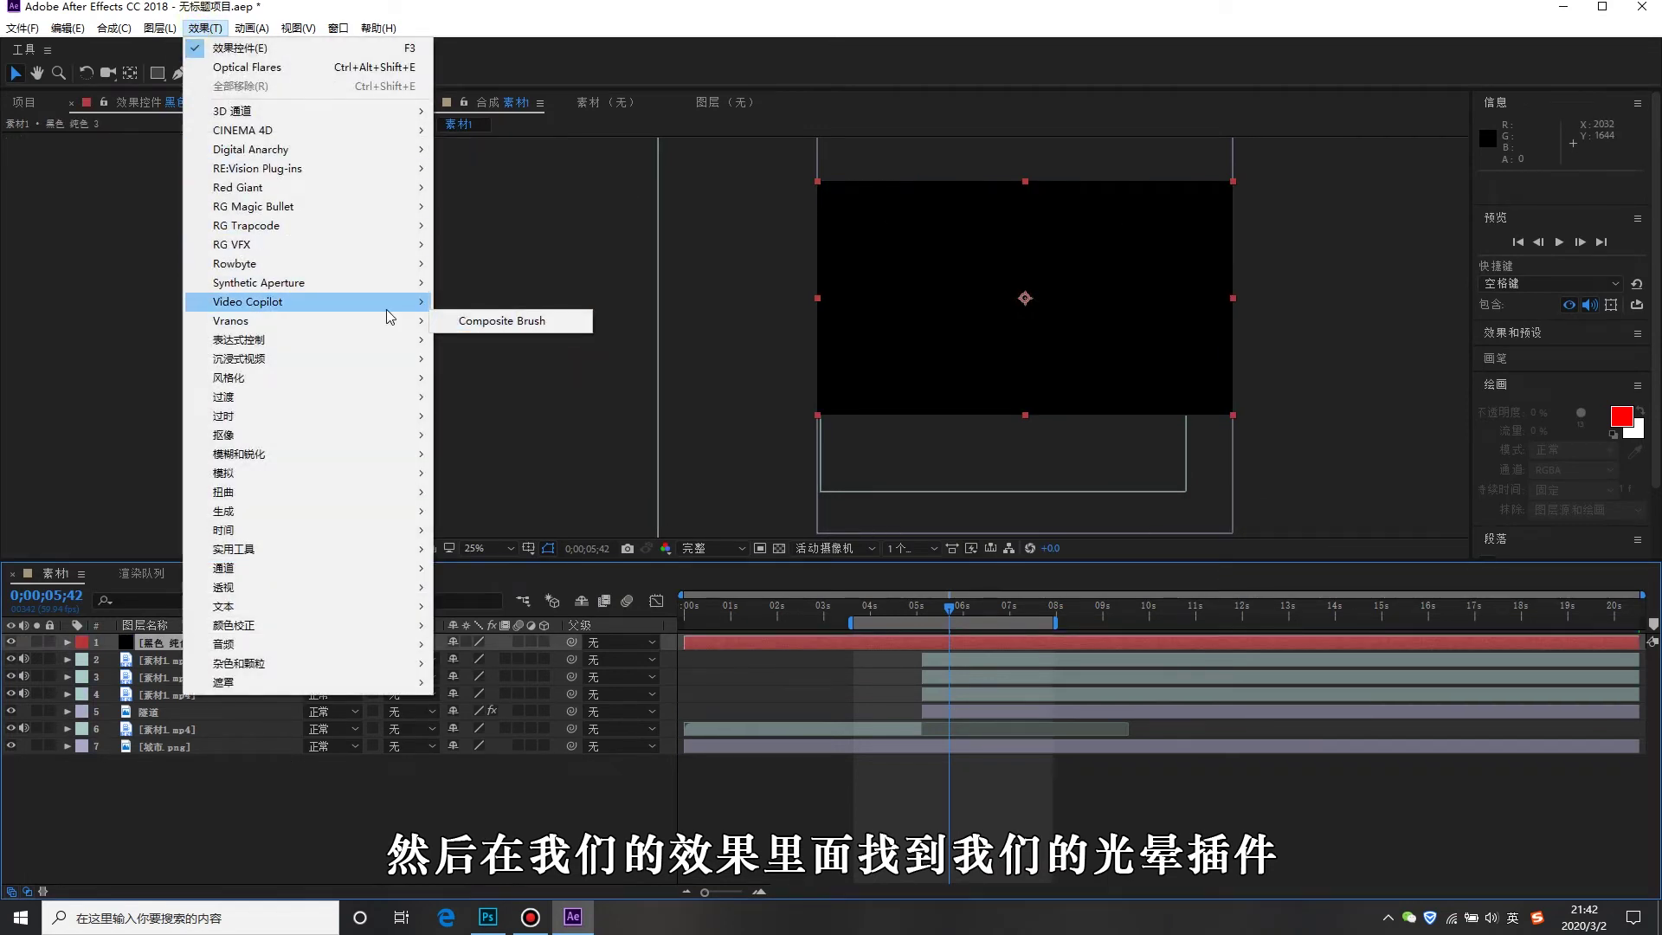
left_click(247, 67)
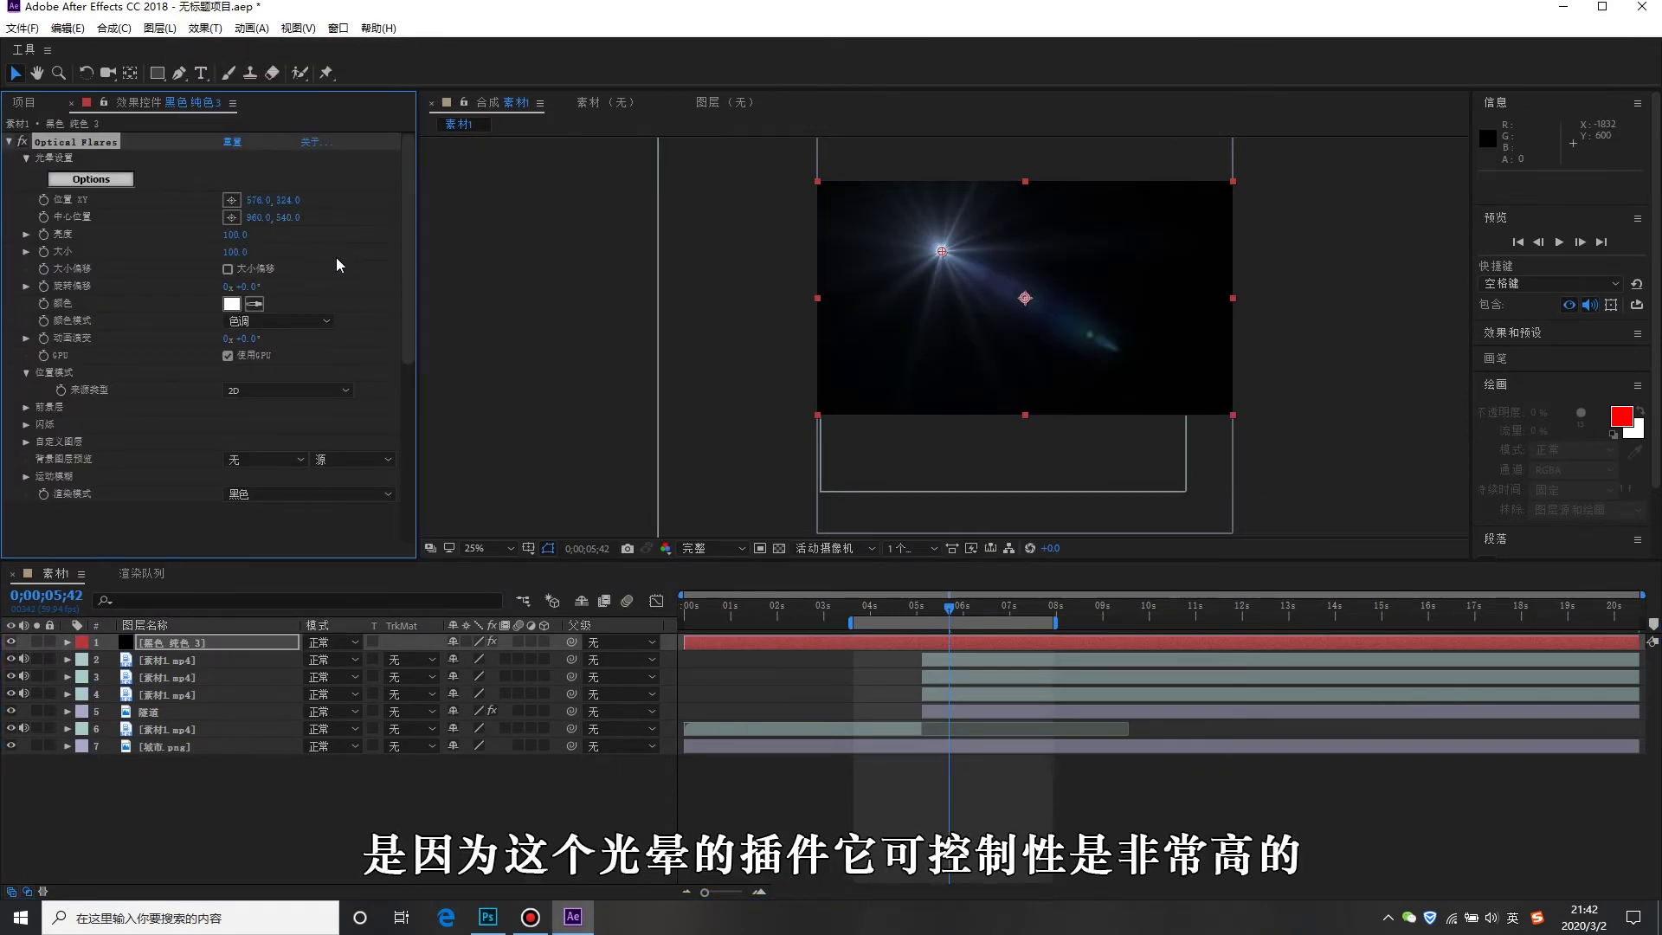
left_click_drag(942, 251, 1092, 253)
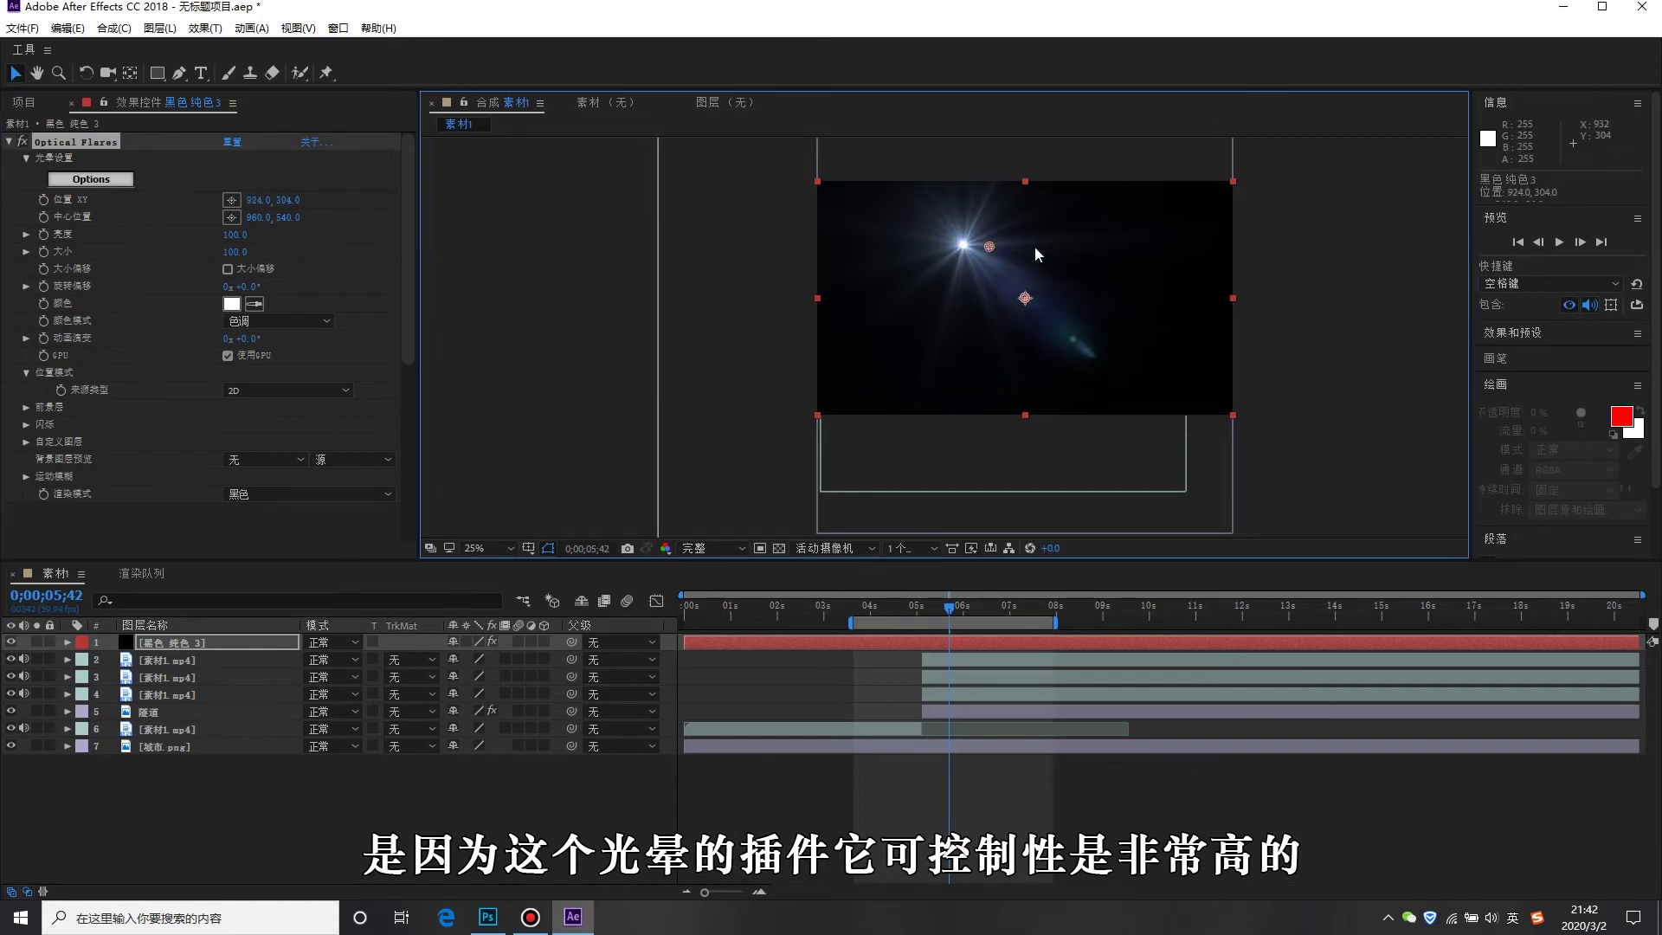
mouse_move(1092, 252)
left_mouse_down()
mouse_move(1103, 218)
mouse_move(1094, 243)
left_mouse_up()
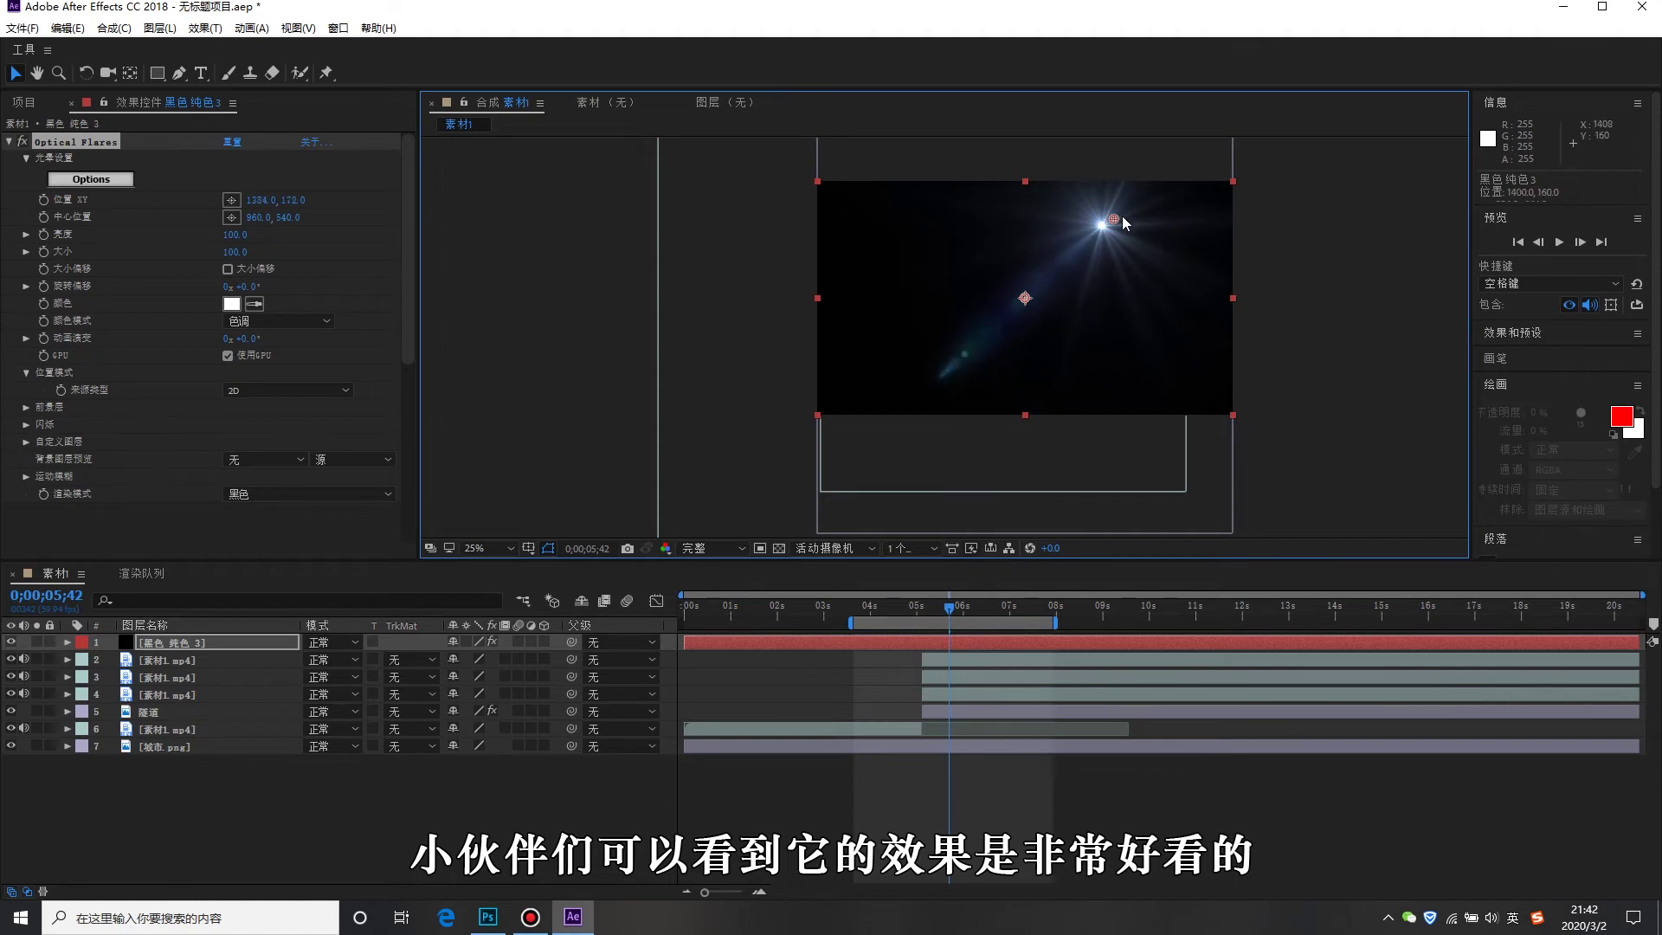
left_click(92, 180)
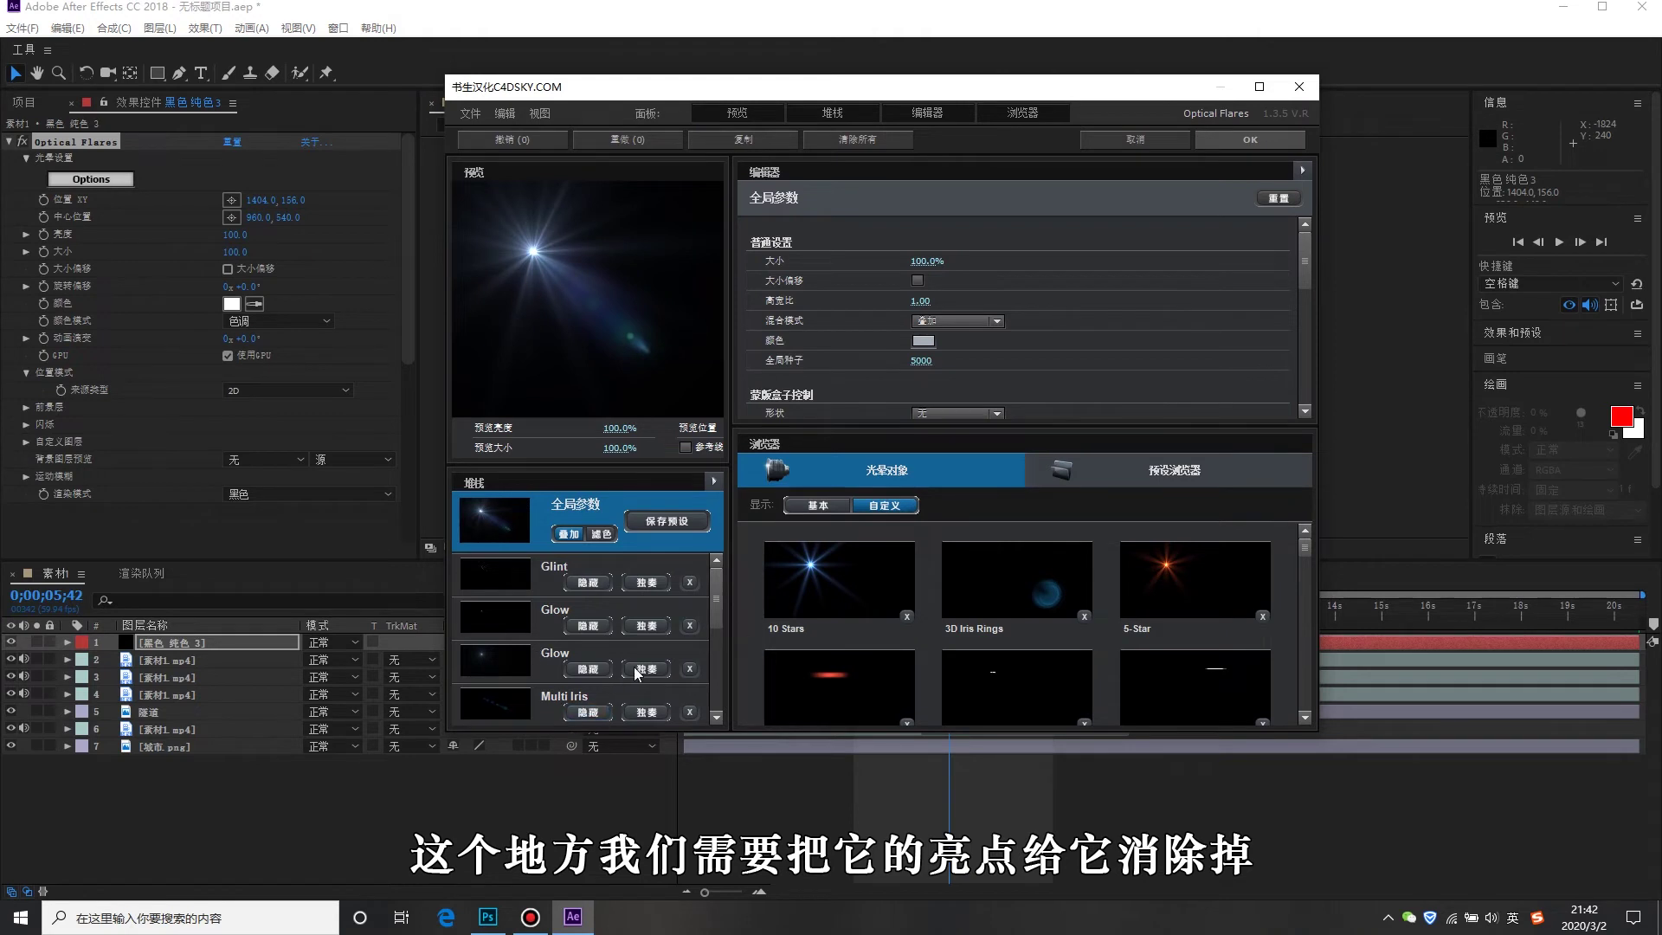
Delete the two Glow elements, the Glint and the Spike Ball from the flare.
left_click(689, 668)
left_click(689, 625)
left_click(690, 583)
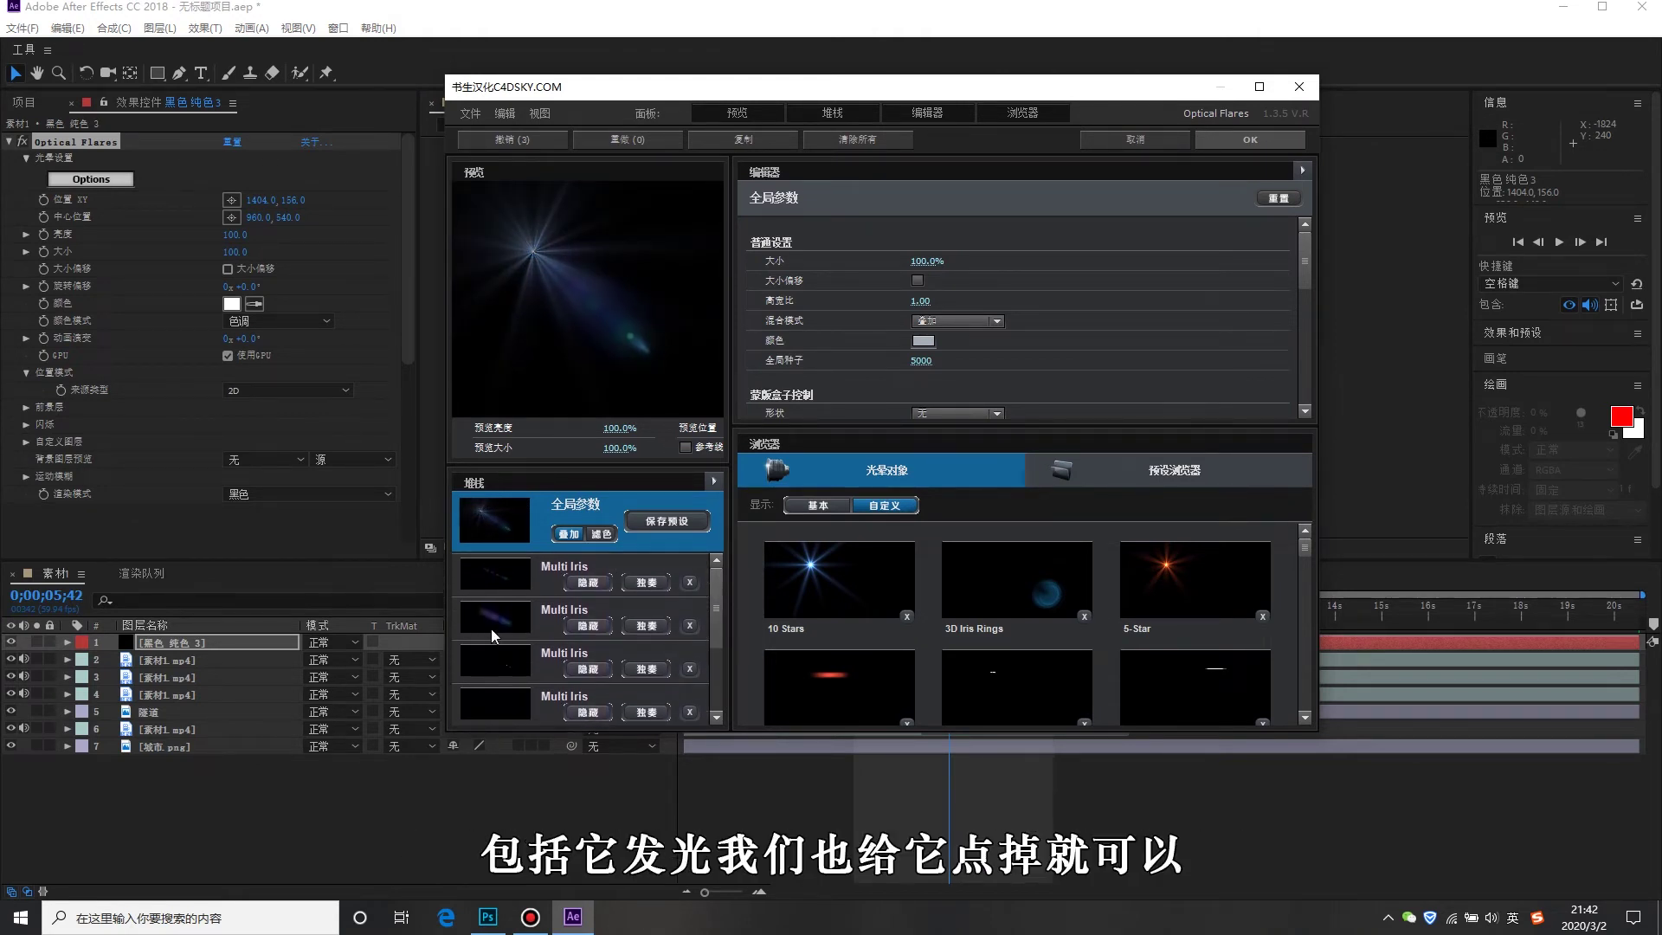
scroll(505, 641, "down", 1)
left_click(687, 713)
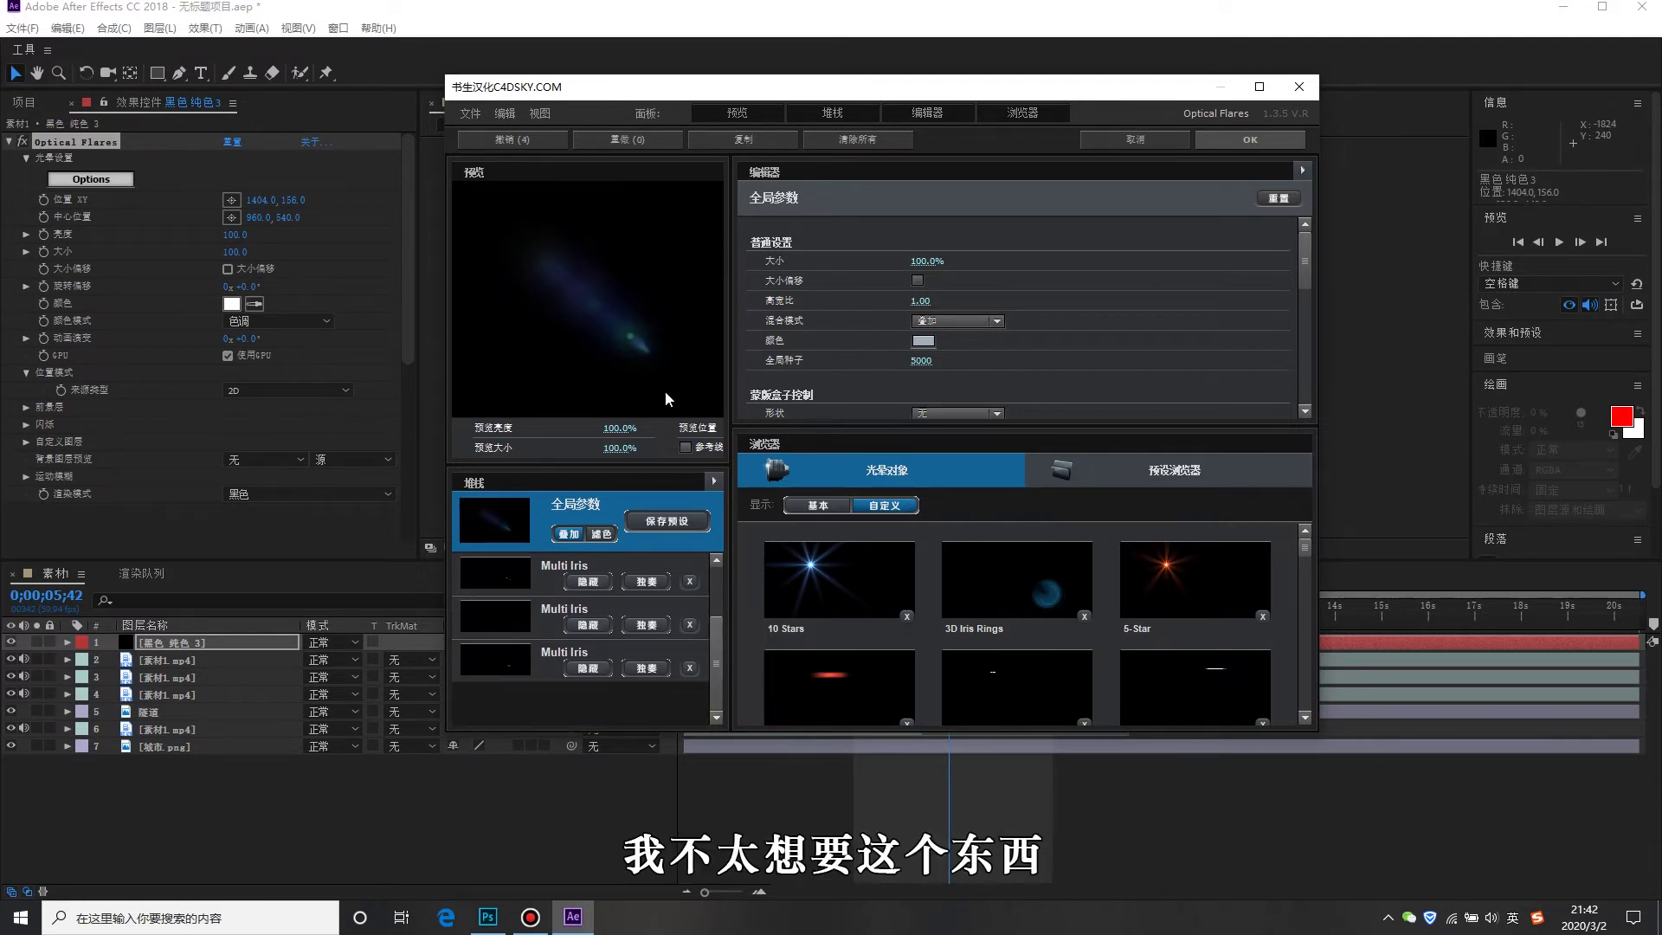
Add 3D Iris Rings, Center Drop out and Hoop elements to the flare and apply it.
left_click(1015, 583)
scroll(1165, 575, "down", 3)
scroll(1140, 590, "down", 3)
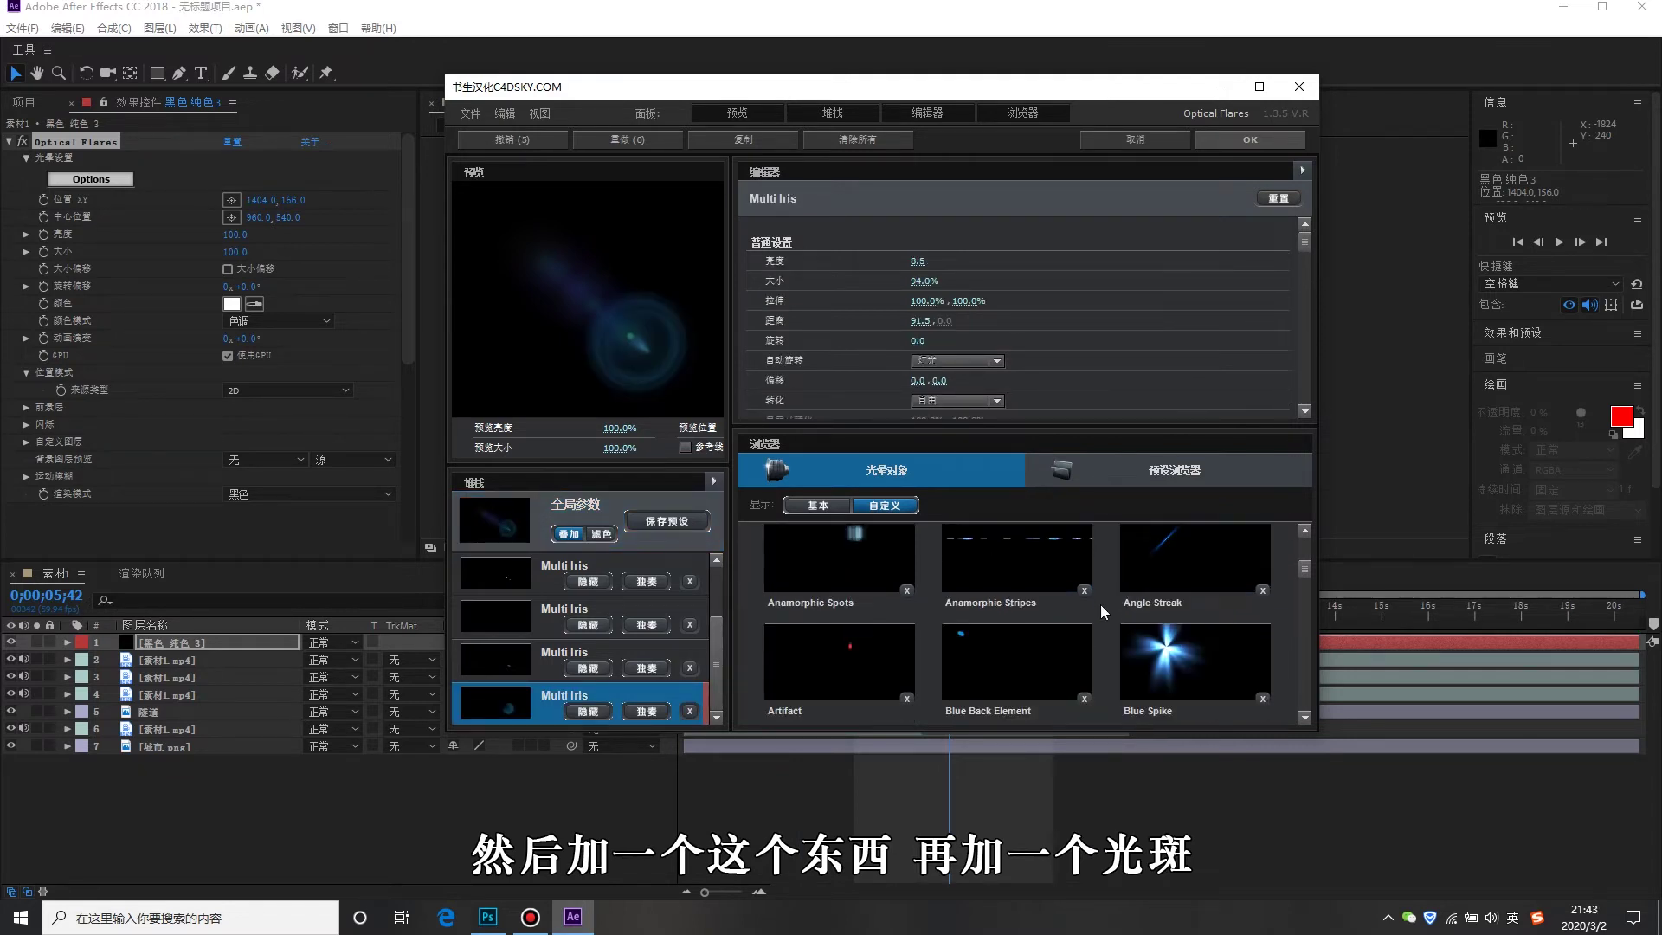
scroll(1100, 604, "down", 3)
left_click(1017, 538)
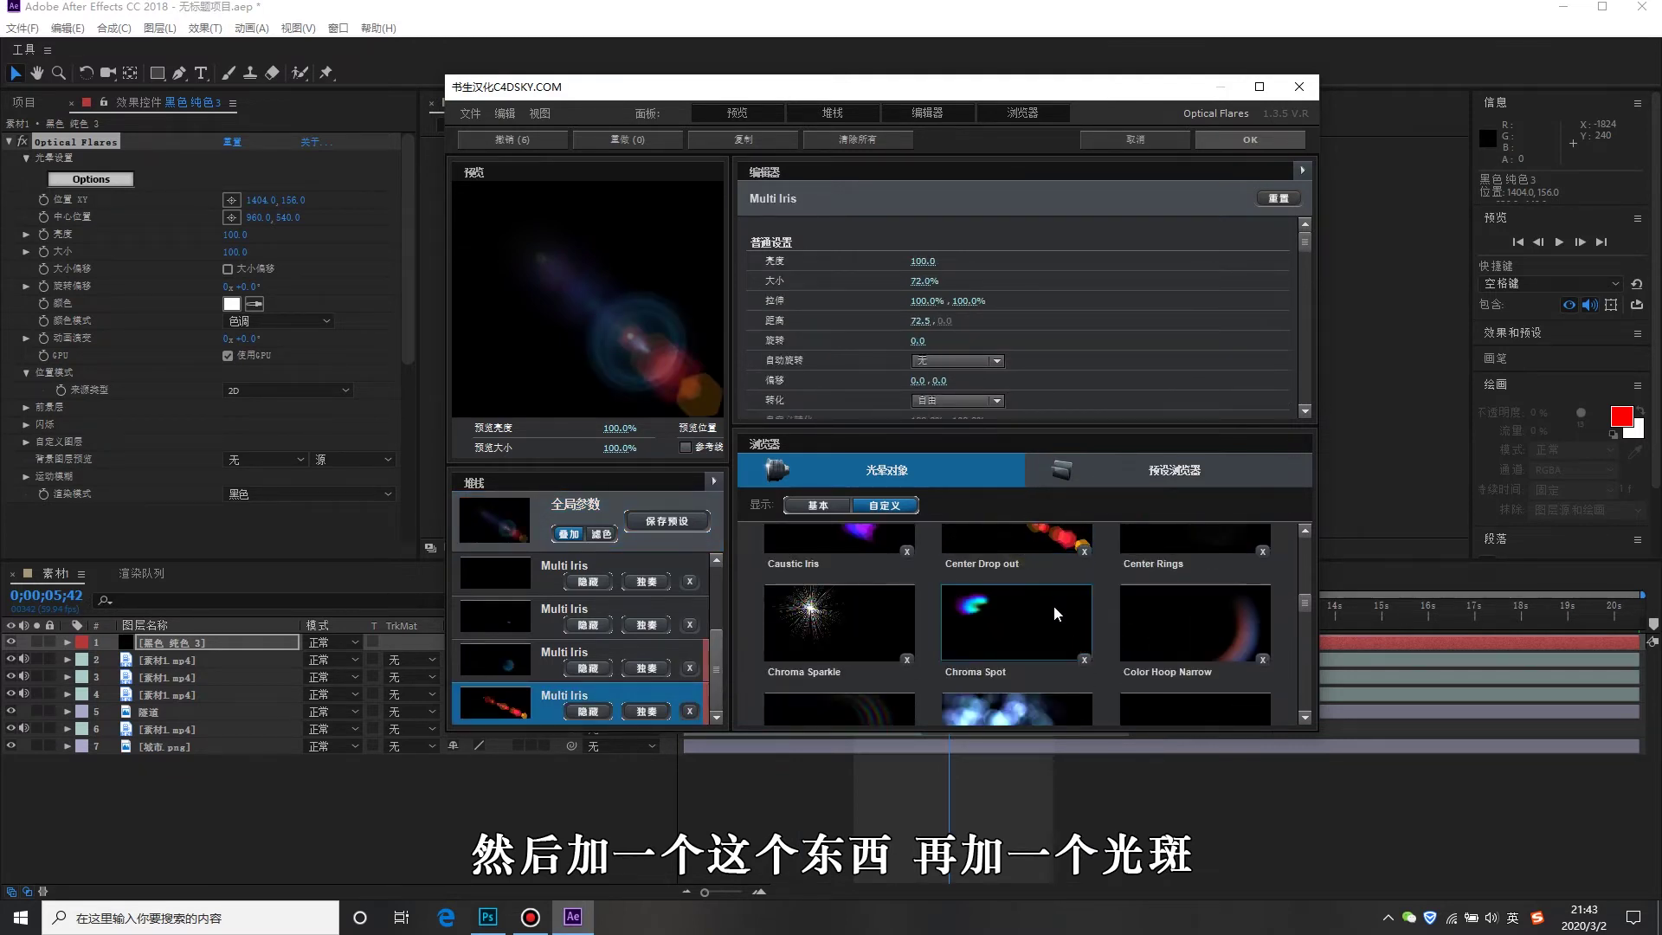
left_click(1195, 624)
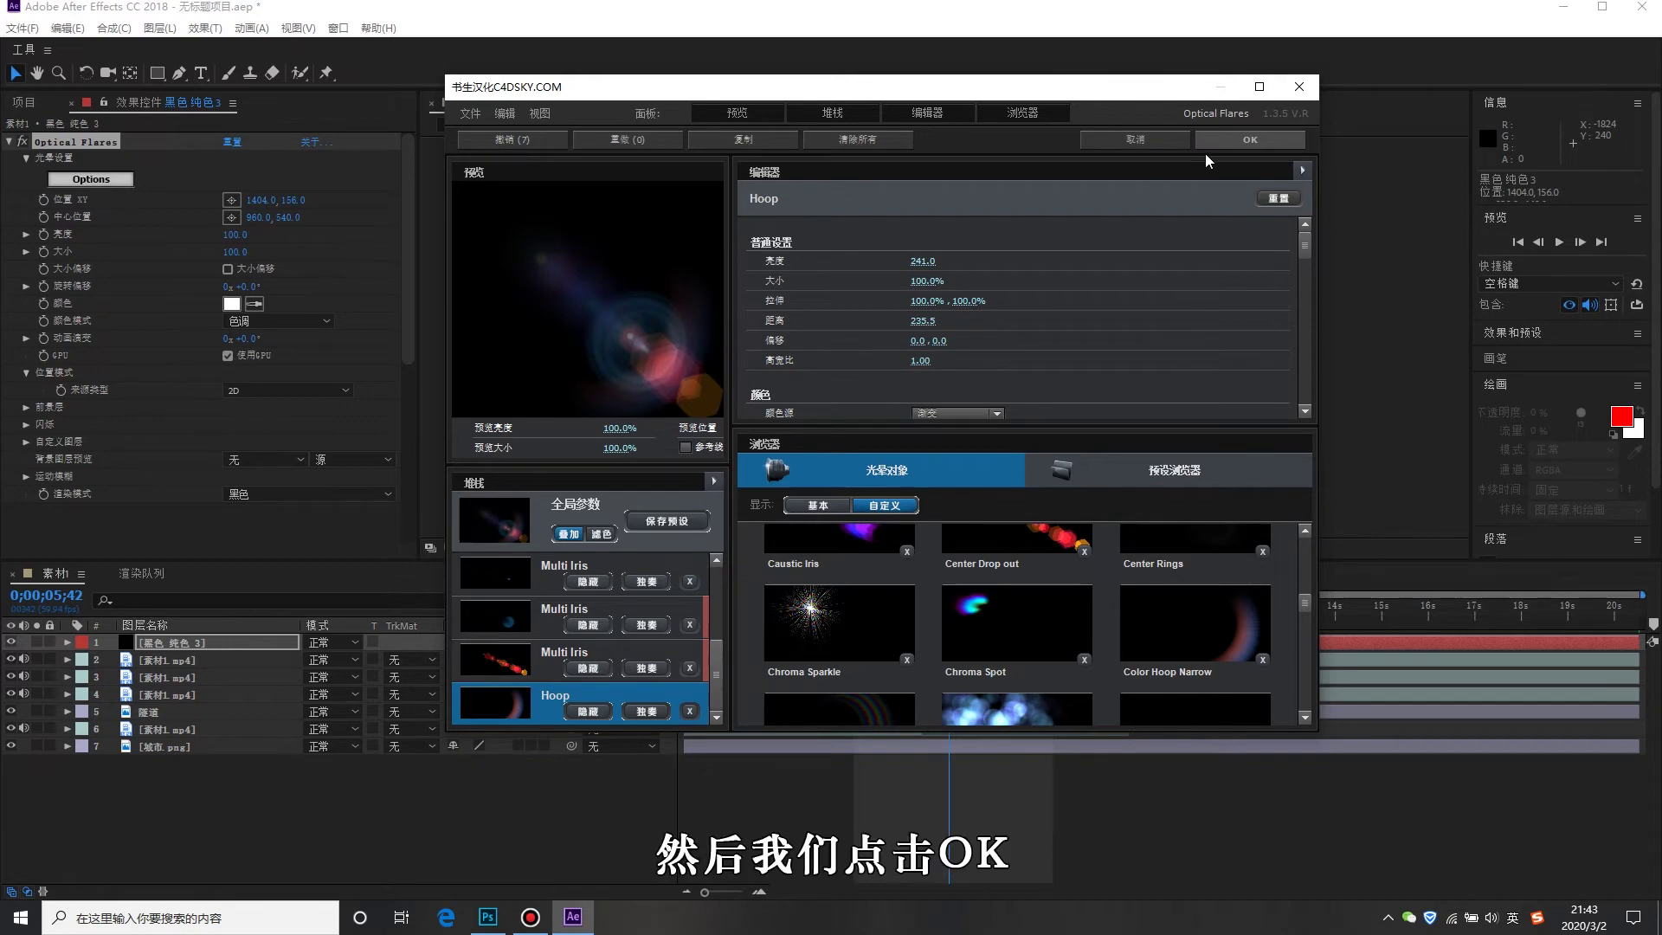
left_click(1238, 139)
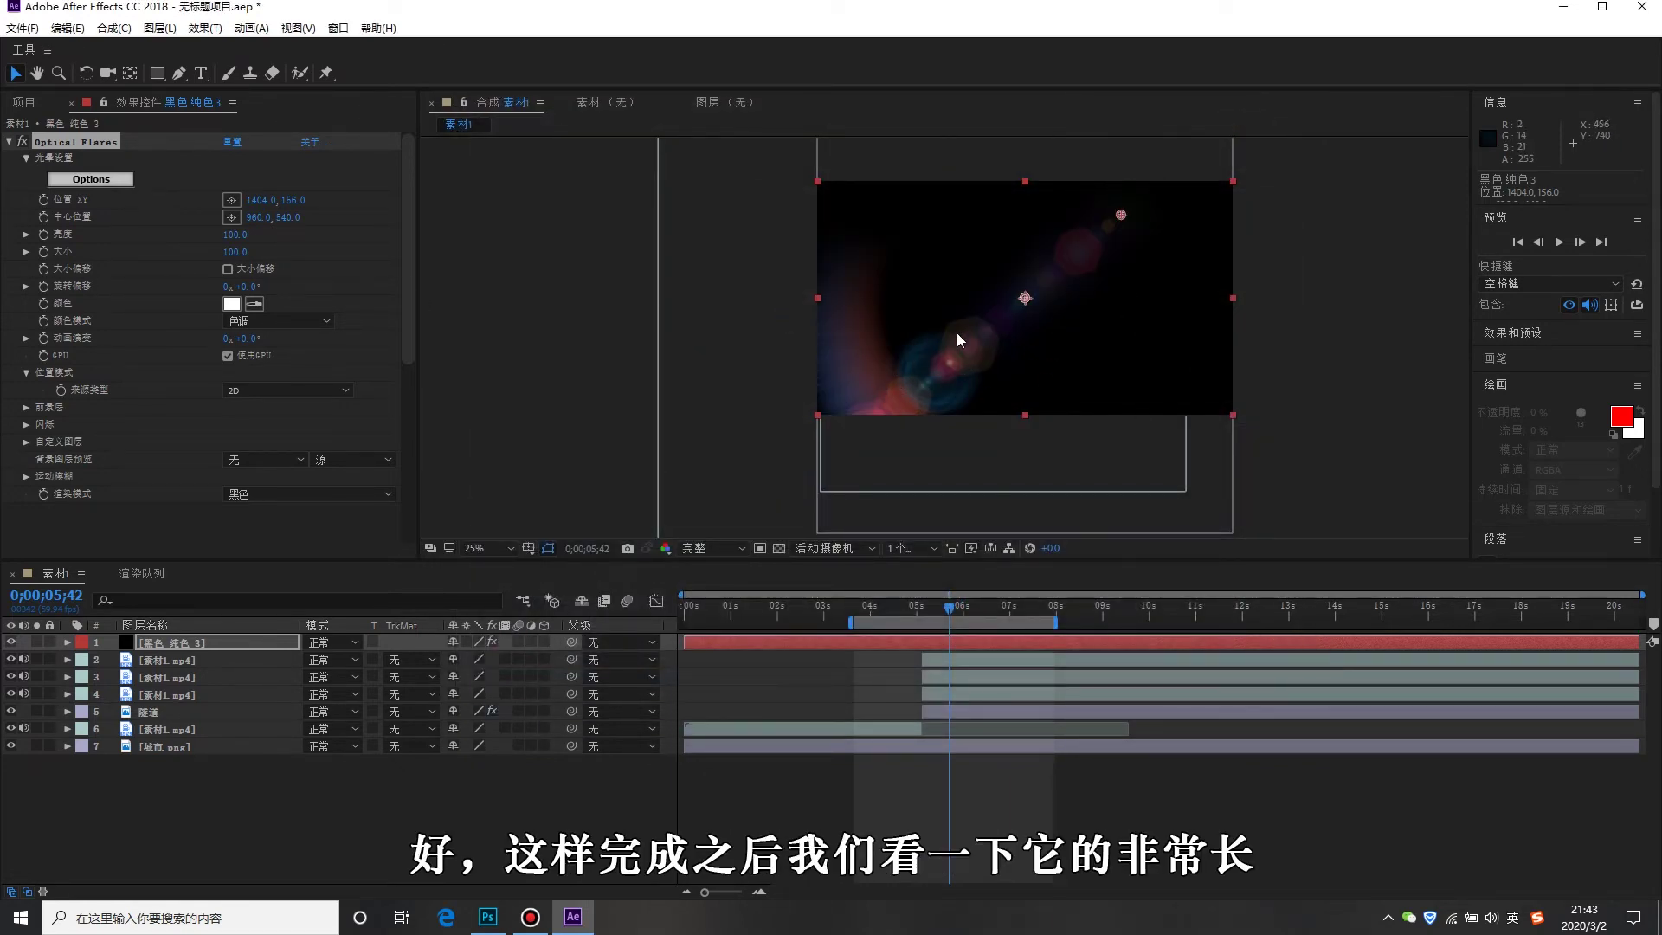
Set the flare solid to Screen blend mode and move the flare onto the eye at 904,432.
left_click(76, 147)
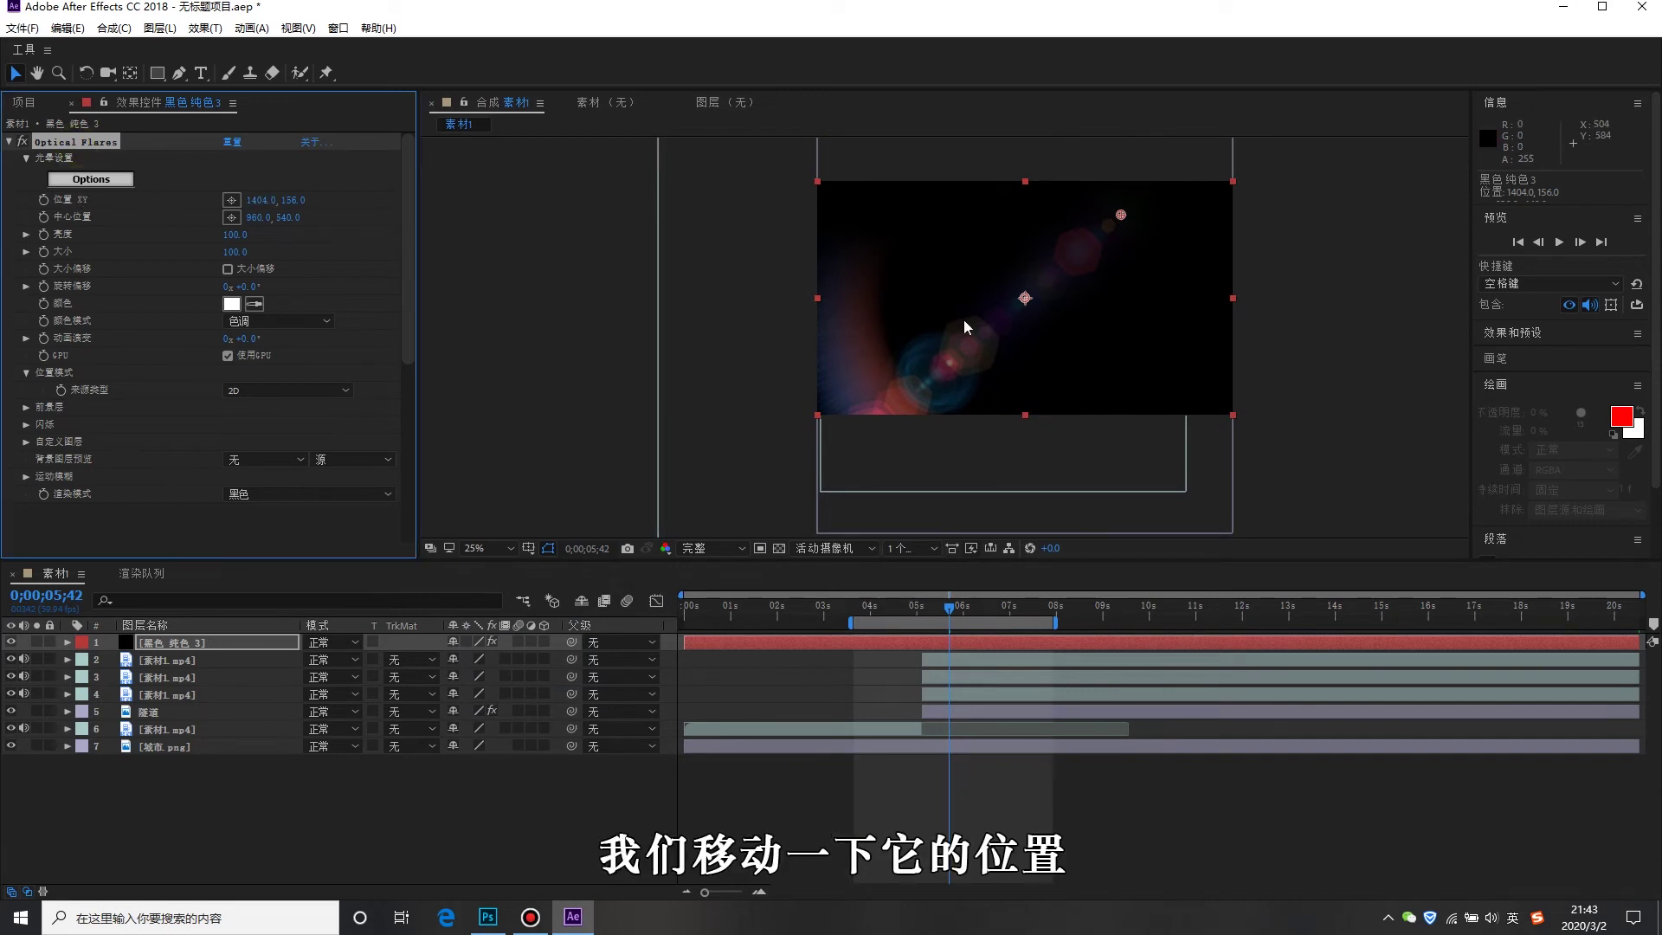
left_click_drag(1025, 298, 1110, 206)
left_click(251, 644)
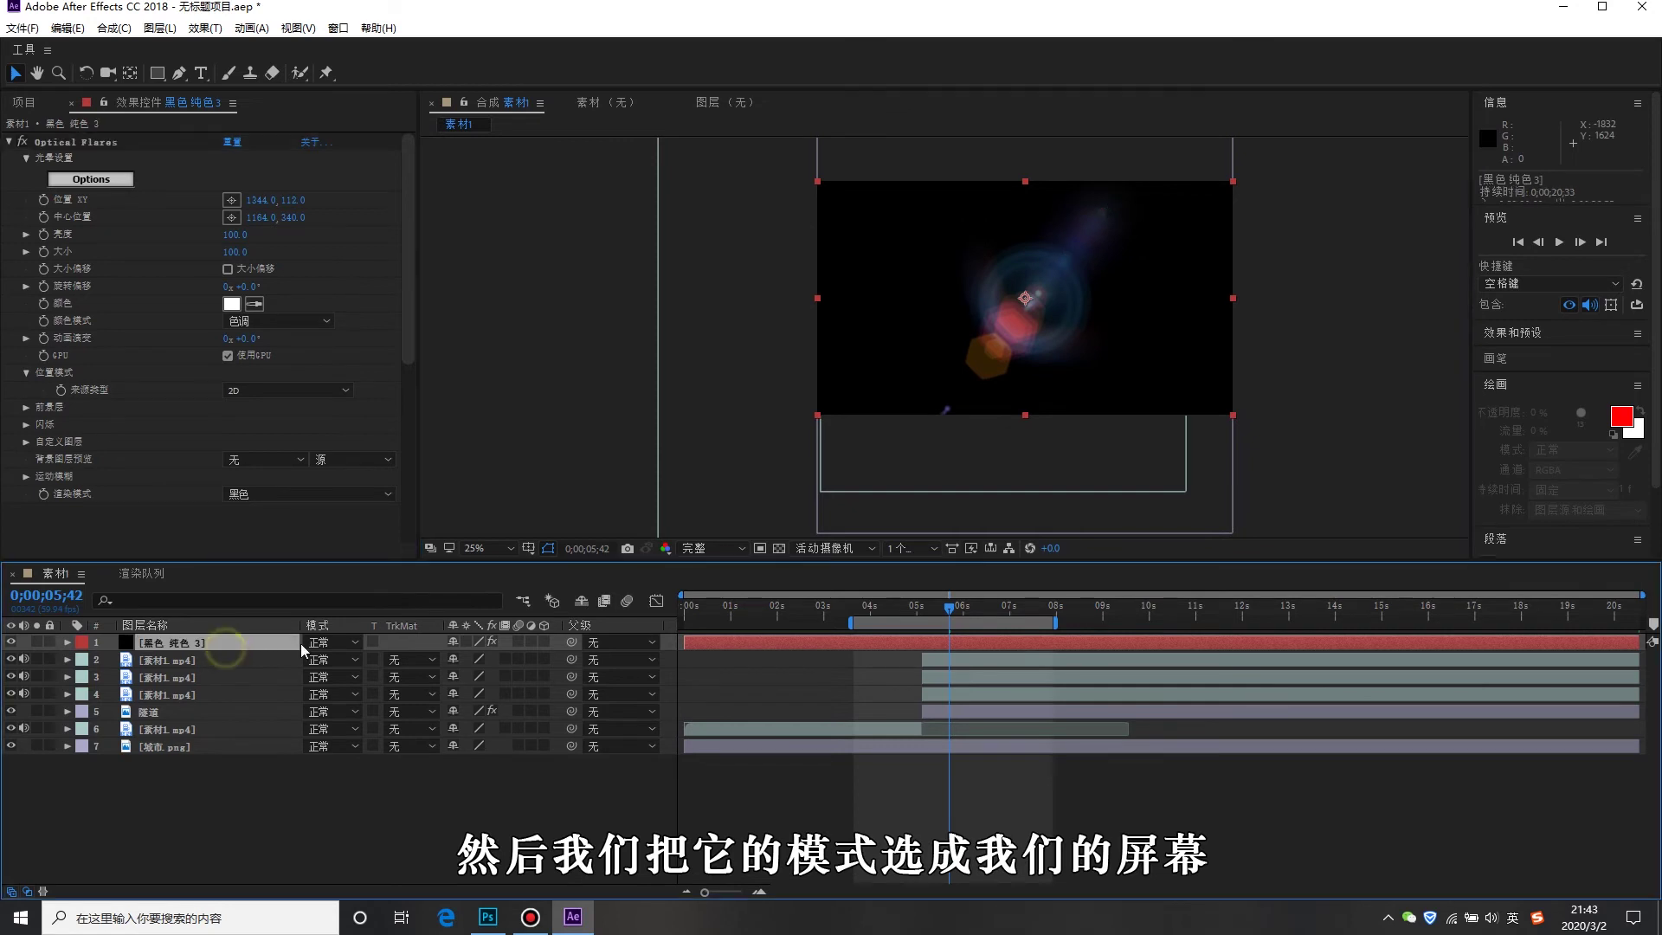
left_click(324, 646)
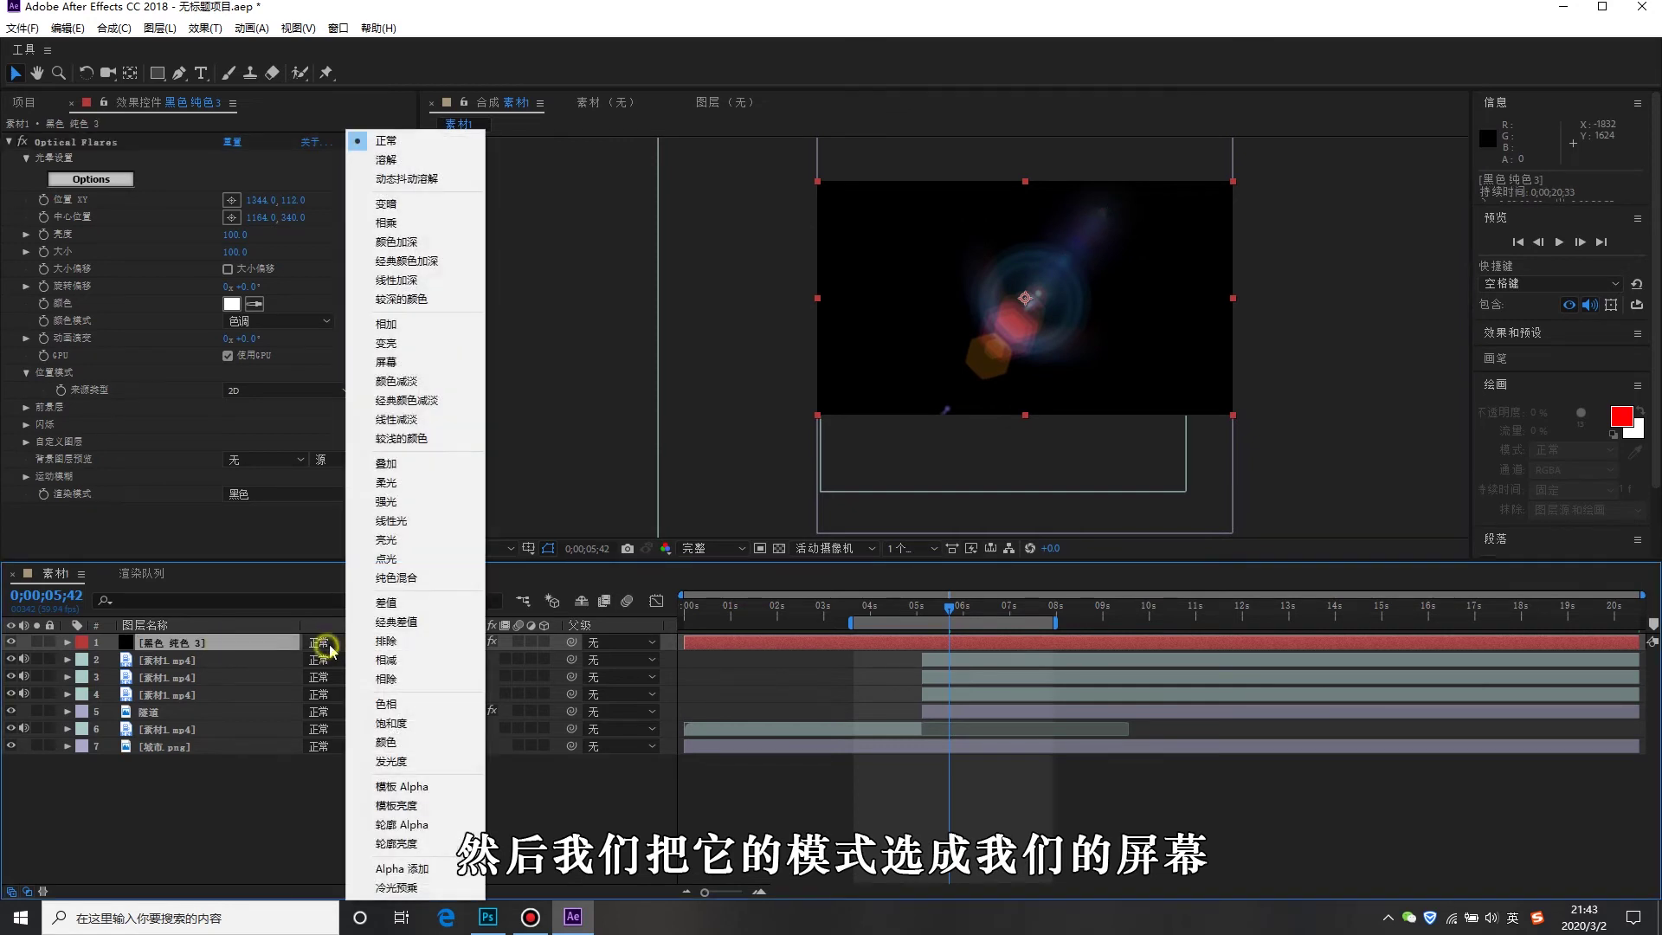
left_click(412, 363)
left_click(98, 145)
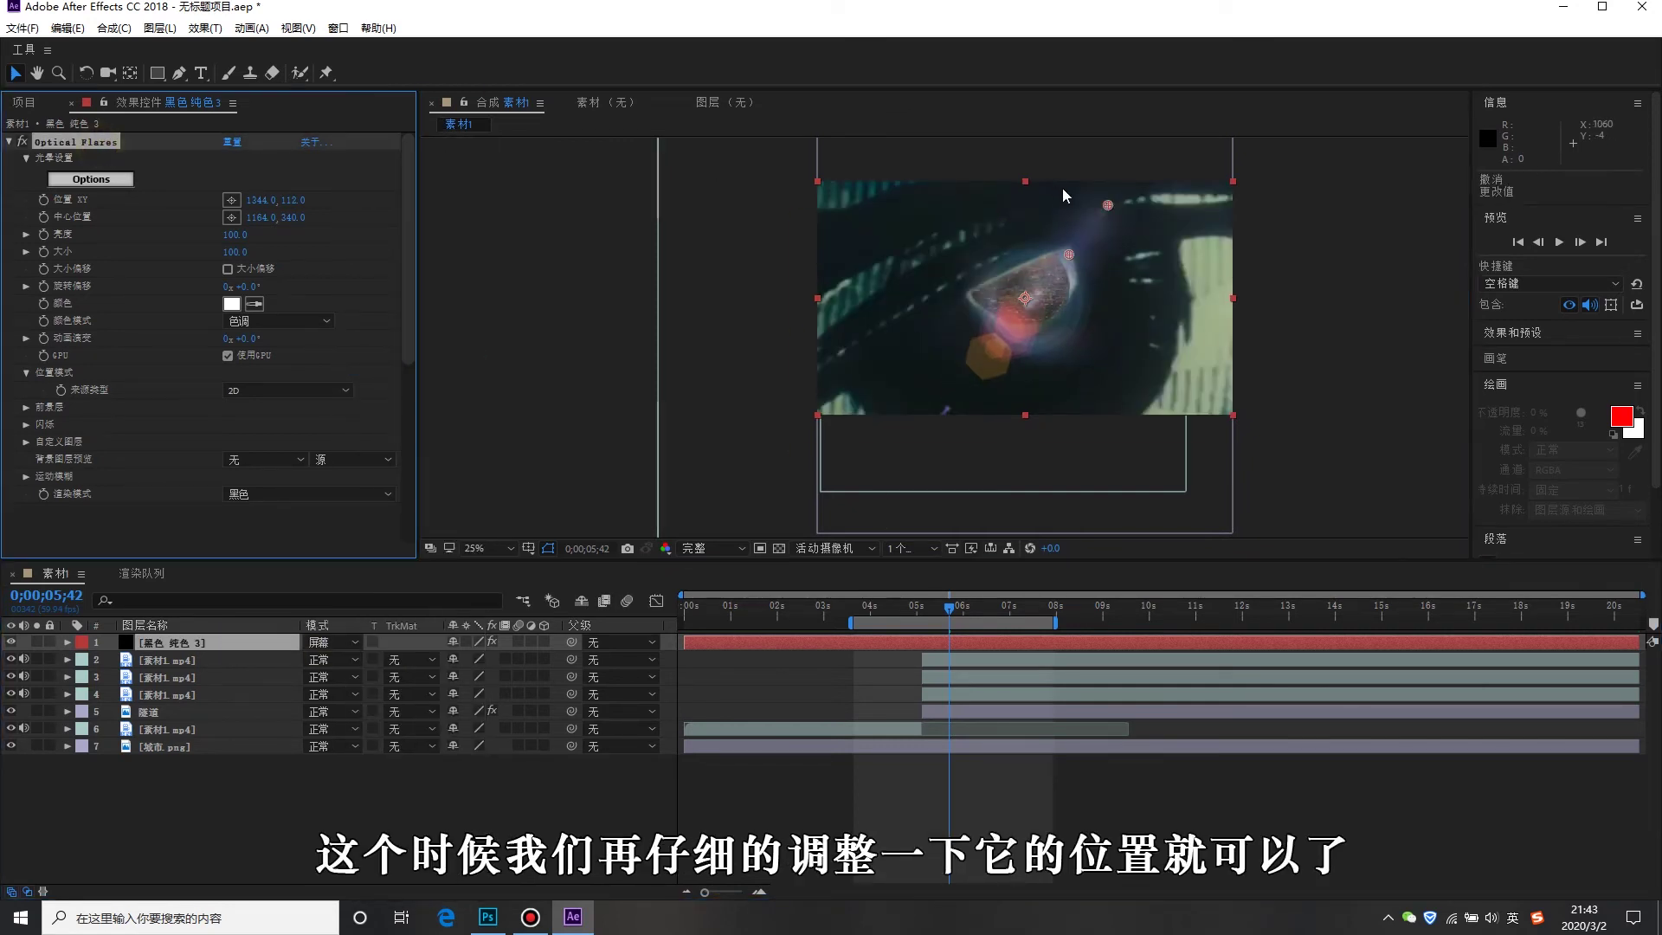
left_click_drag(1108, 207, 1030, 290)
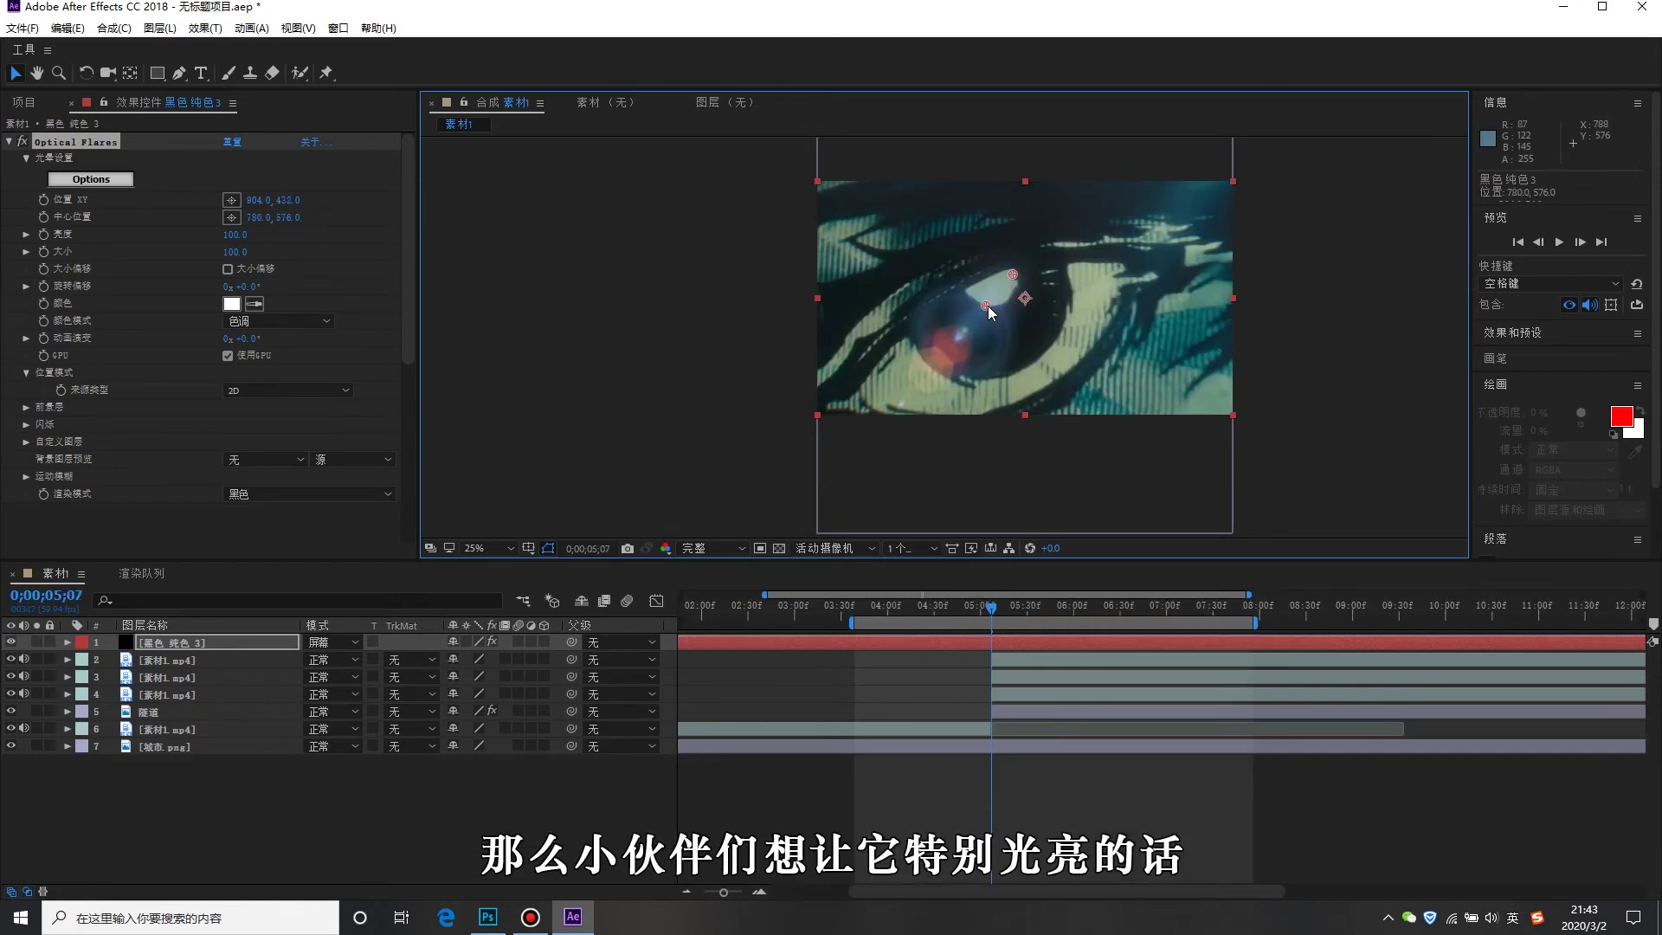
Add a Streak element to the Optical Flares flare and show the skyline frame at 6;40.
left_click(91, 180)
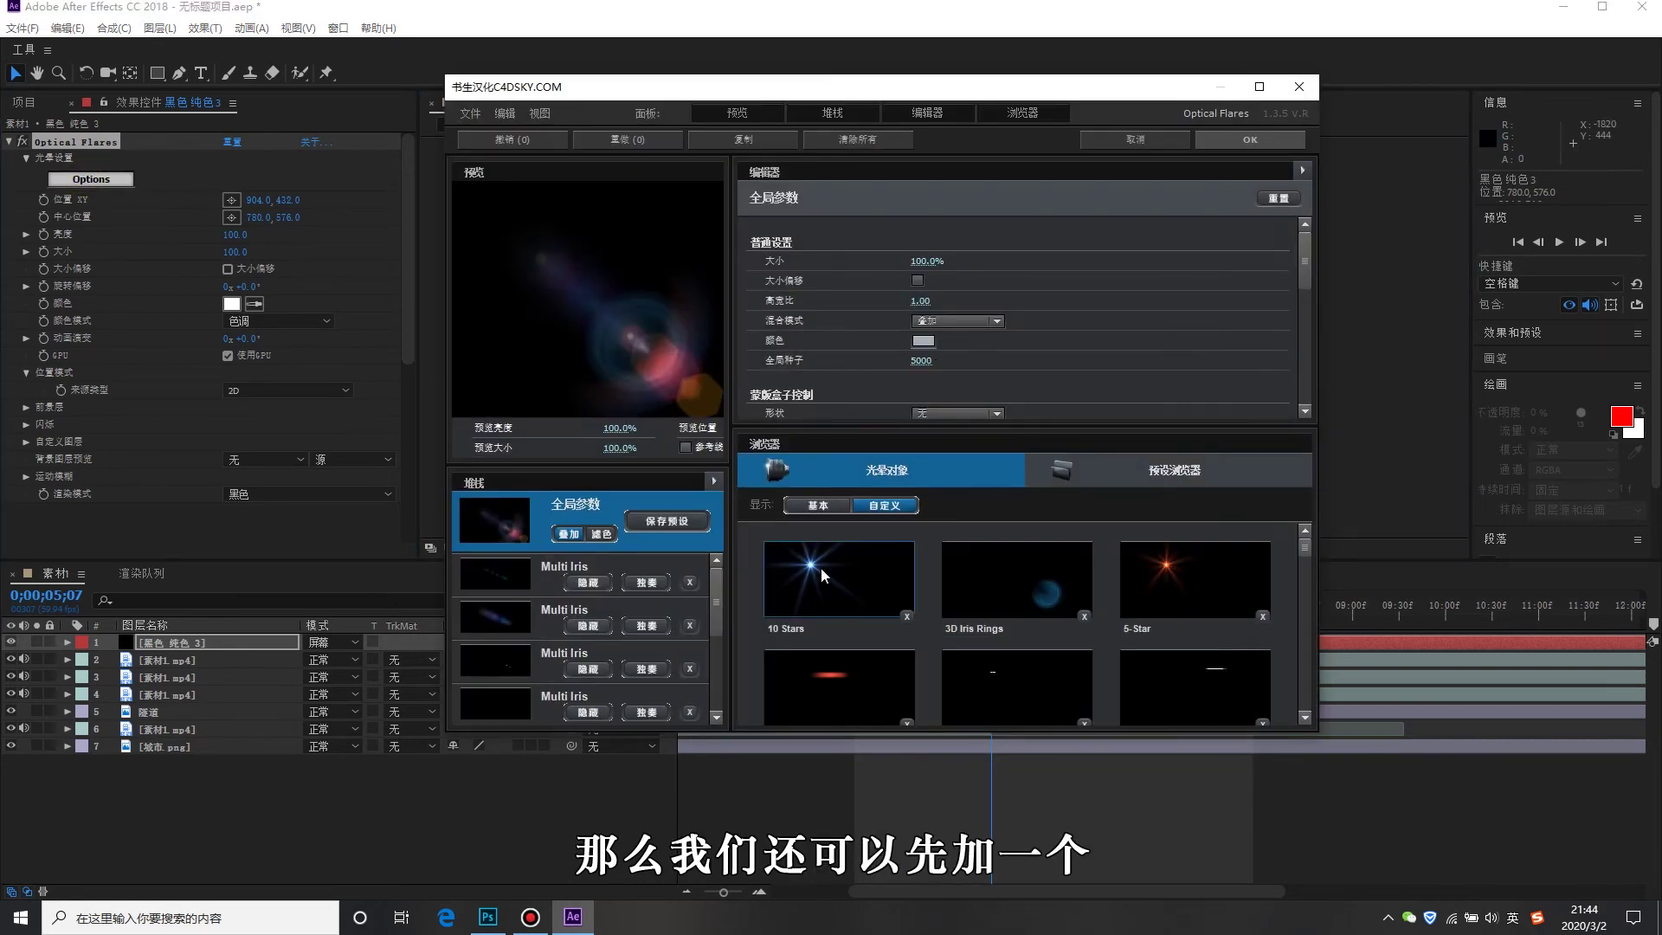
left_click(820, 568)
left_click(1222, 139)
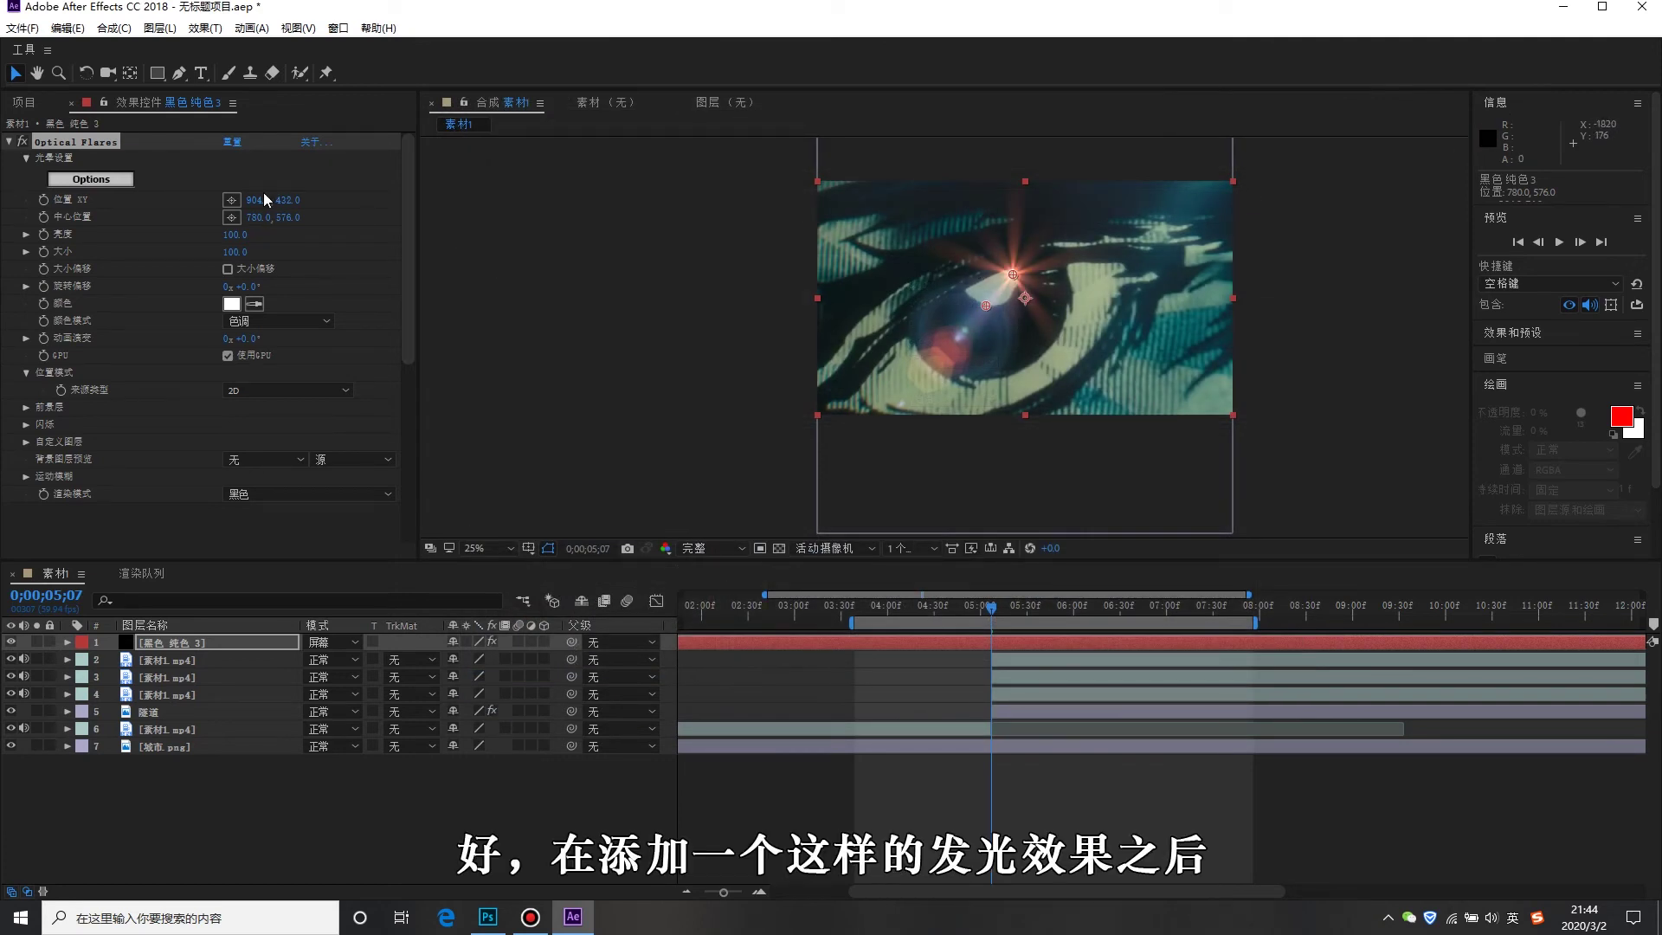
left_click(1136, 605)
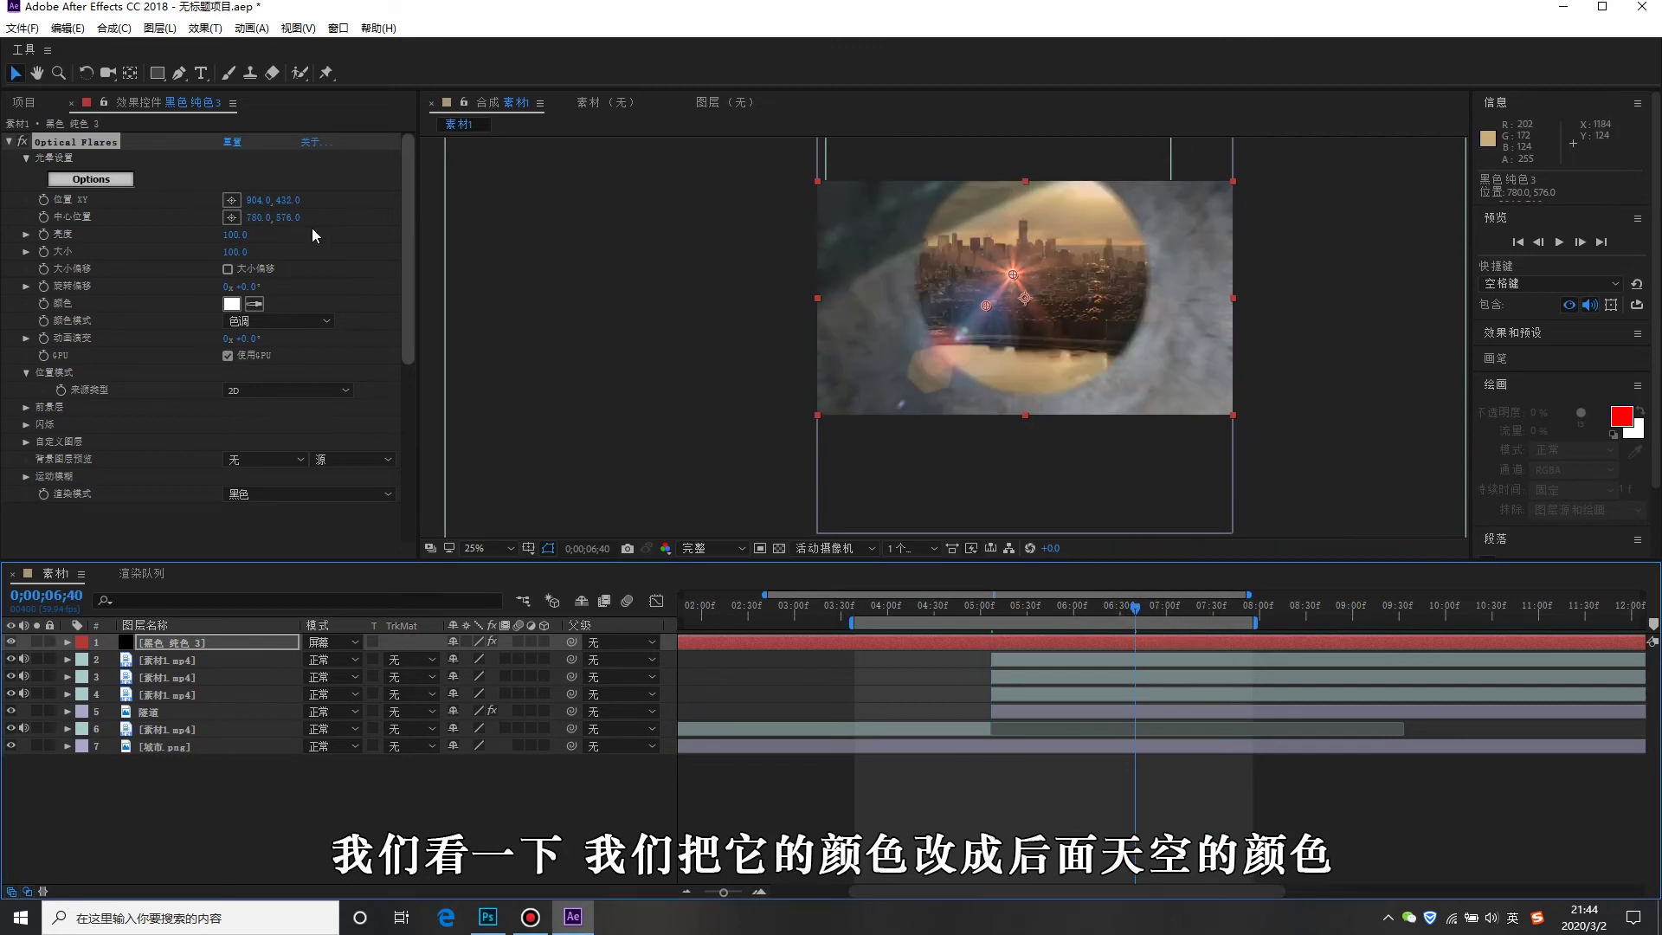
left_click(228, 303)
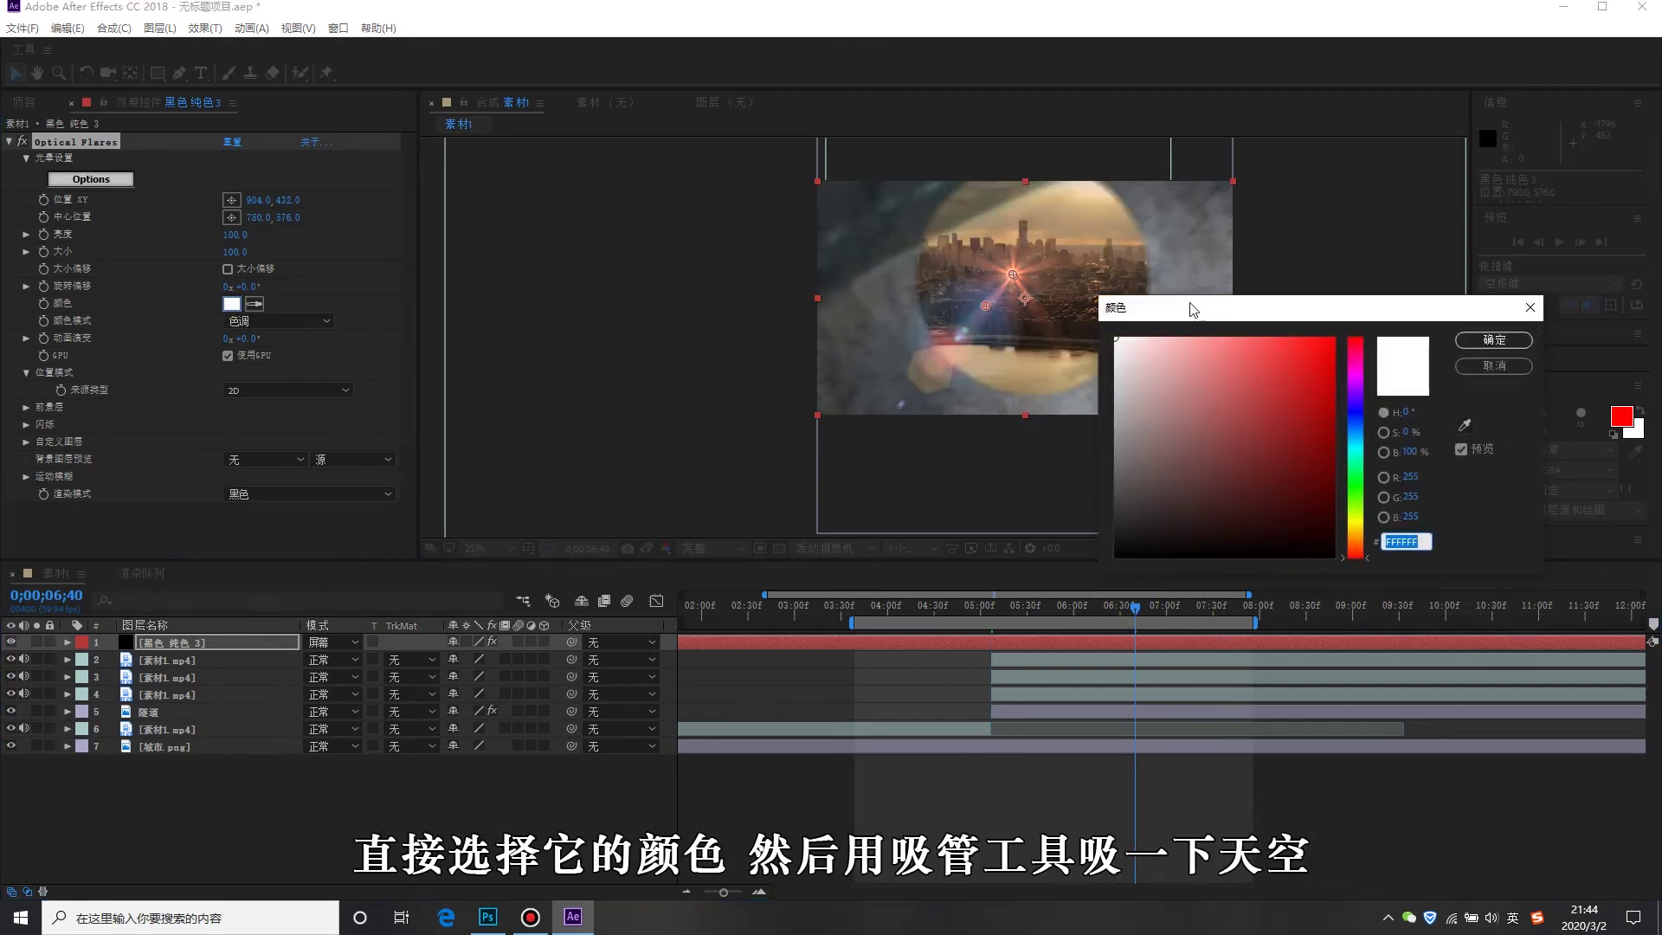
Tint the flare orange-red F66F40 by sampling the sky colour and shifting its hue.
left_click_drag(1193, 309, 1275, 270)
left_click(1547, 386)
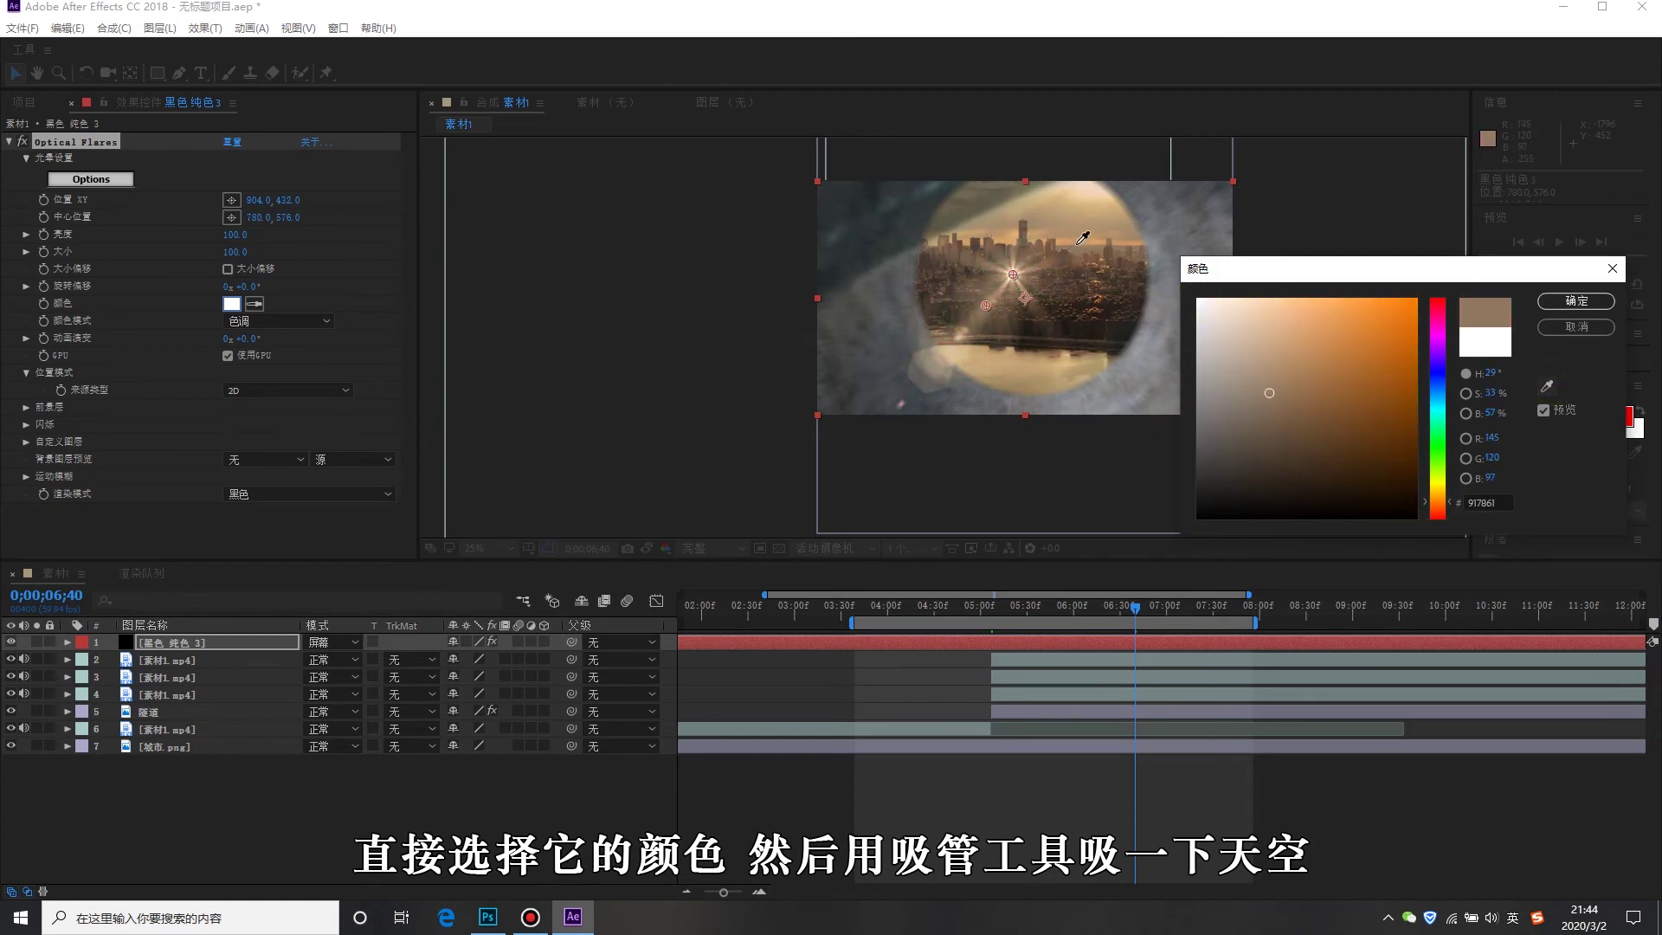
left_click(1078, 243)
left_click_drag(1437, 509, 1437, 514)
left_click_drag(1348, 376, 1360, 305)
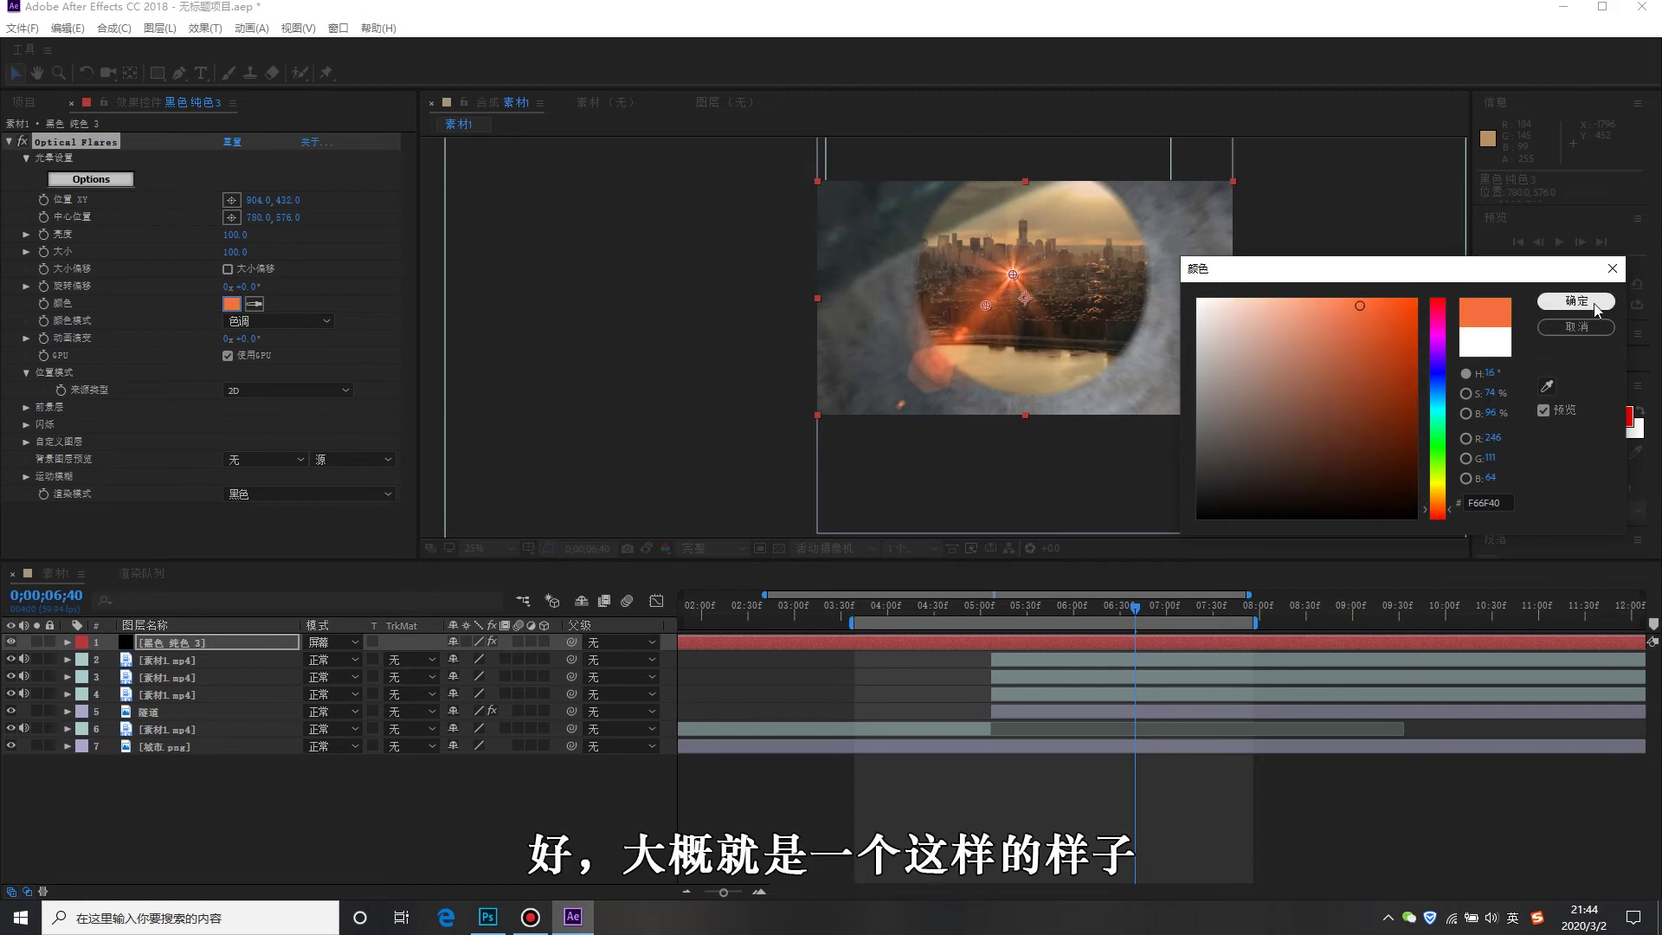
left_click(1595, 301)
At the 5;07 eye frame, nudge the flare slightly up and to the right.
left_click(1000, 604)
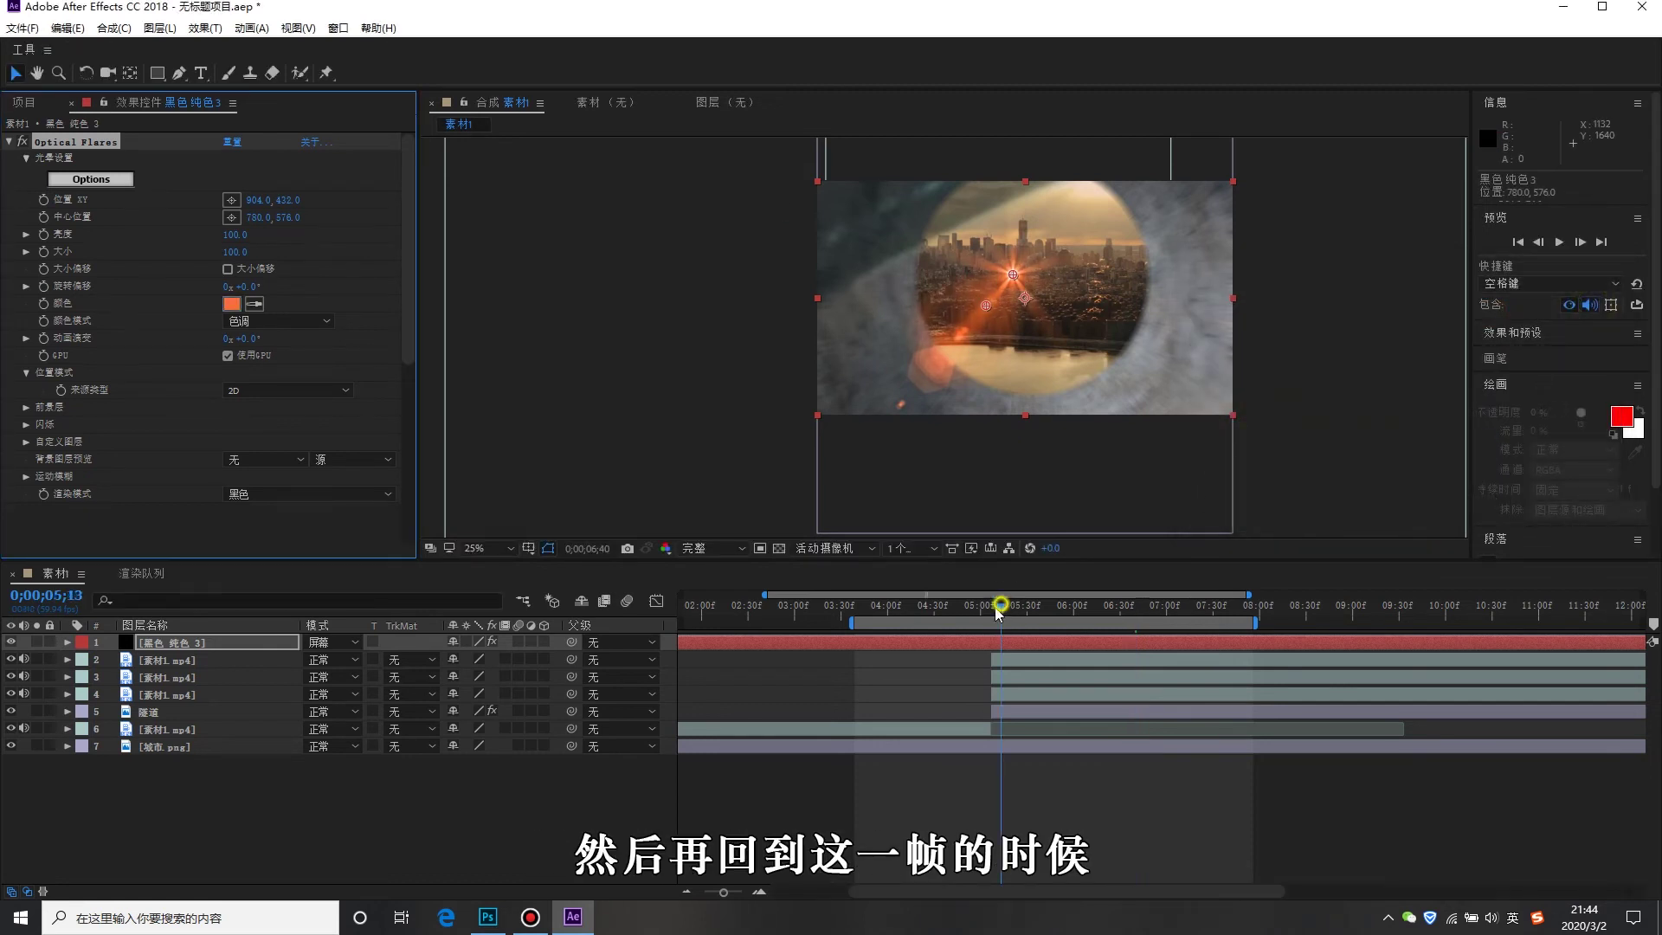
left_click_drag(1000, 606, 992, 609)
left_click_drag(1013, 274, 1018, 269)
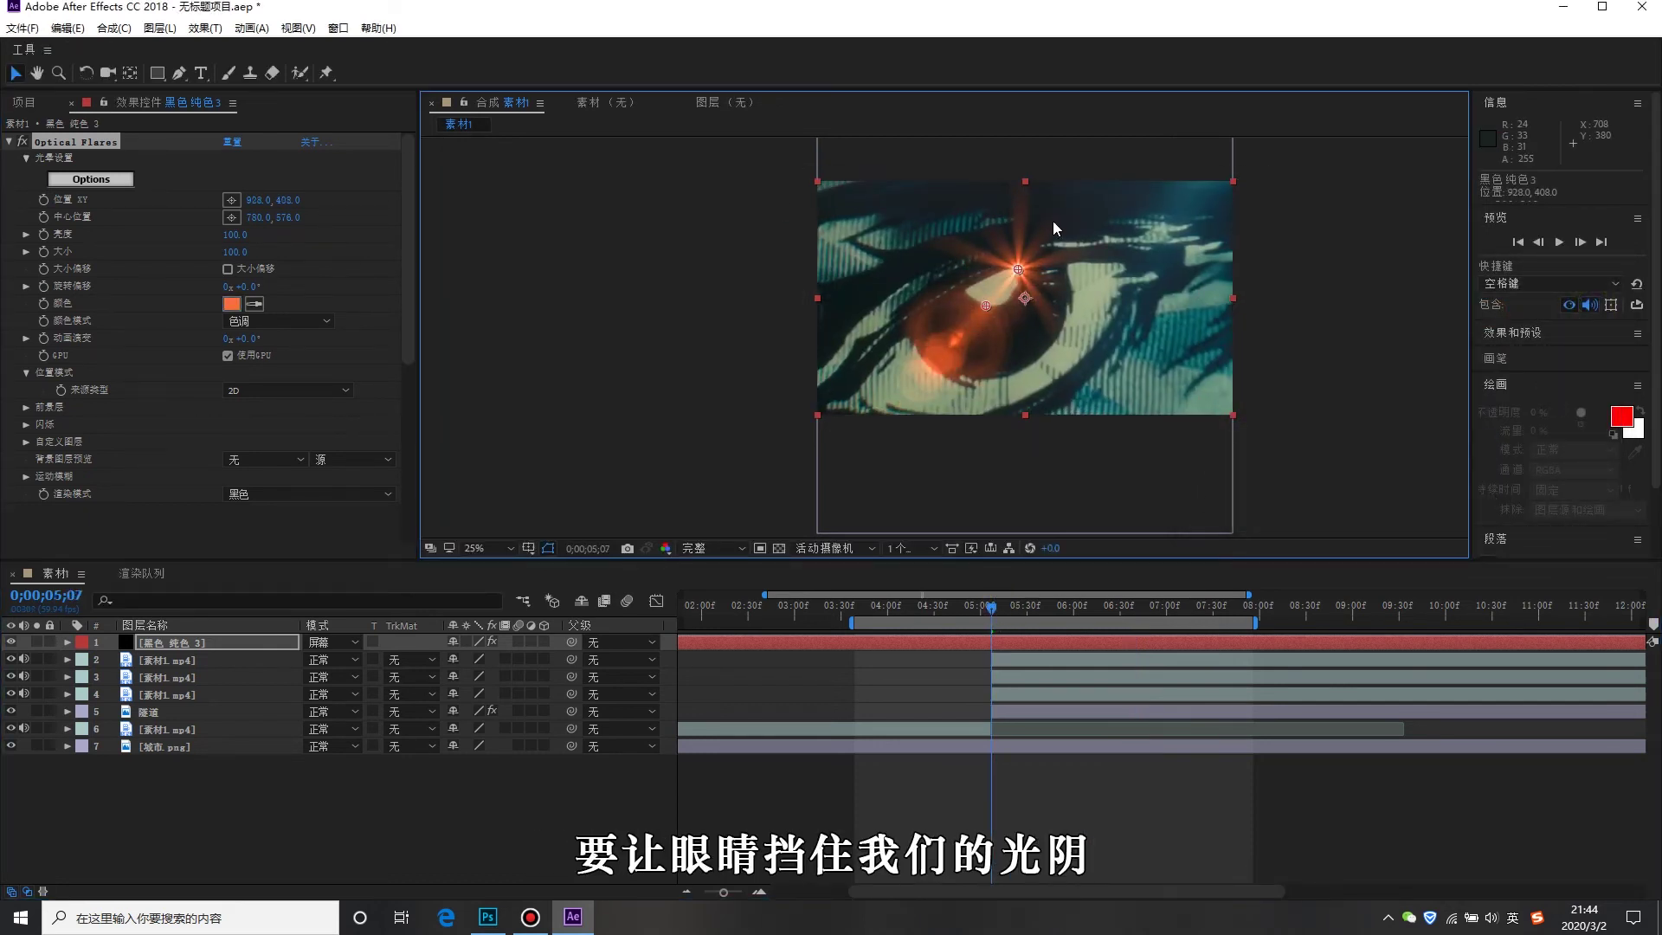
left_click(179, 659)
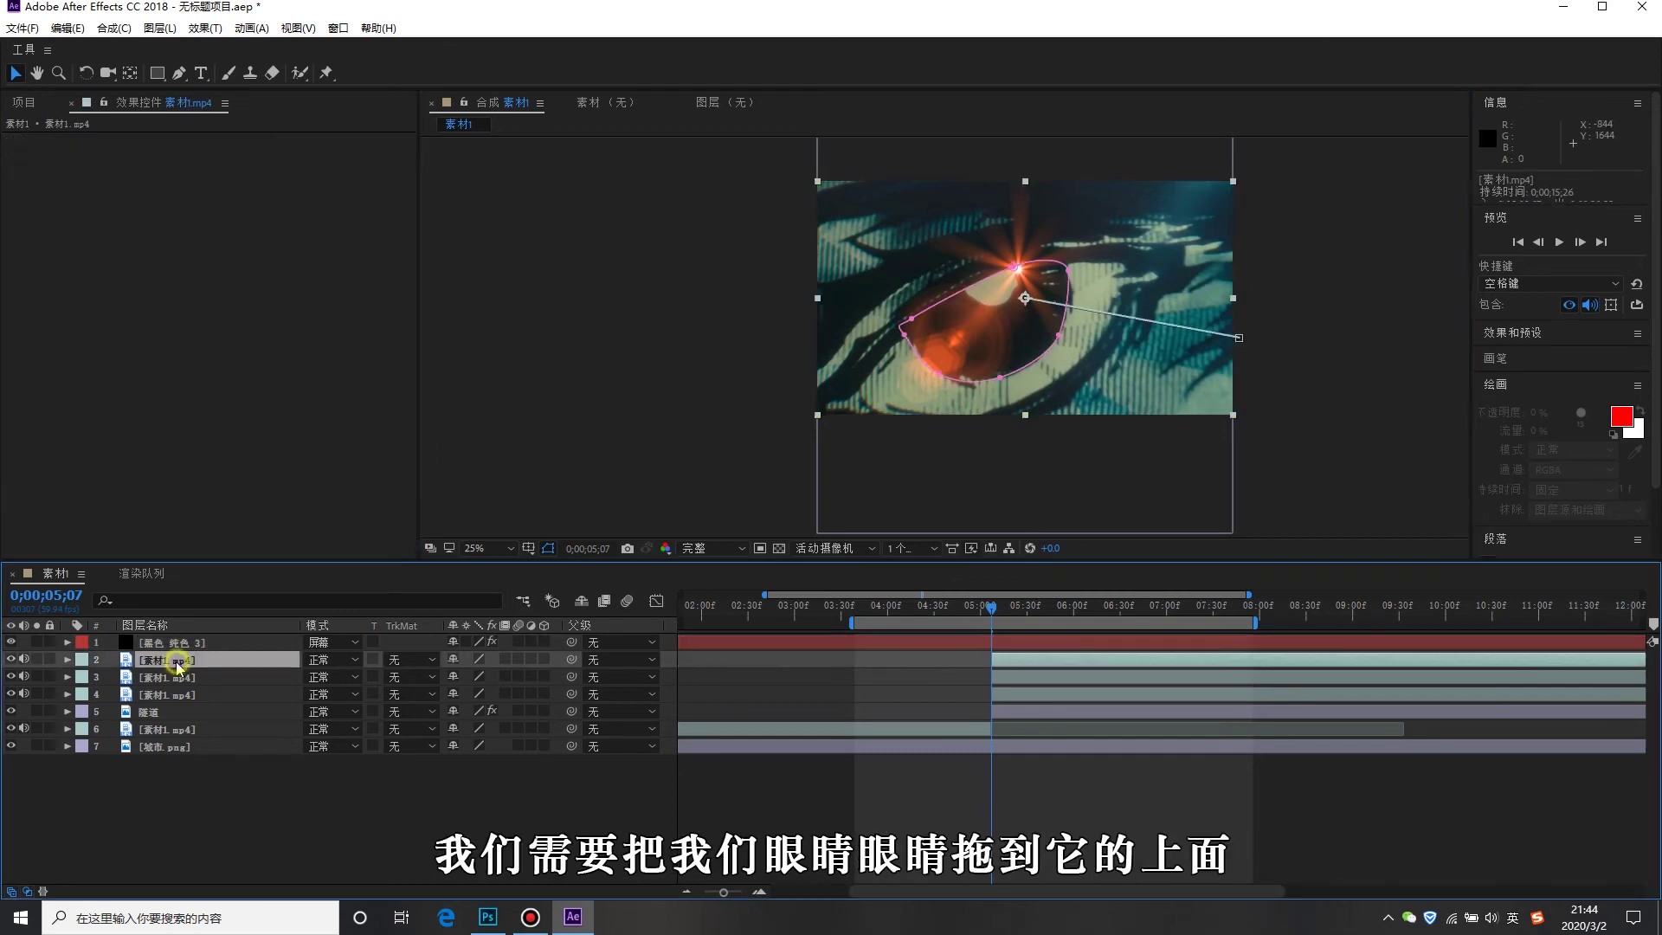
Move the eye footage layer 素材1.mp4 above the black flare solid.
left_click(178, 642)
left_click_drag(178, 660, 180, 642)
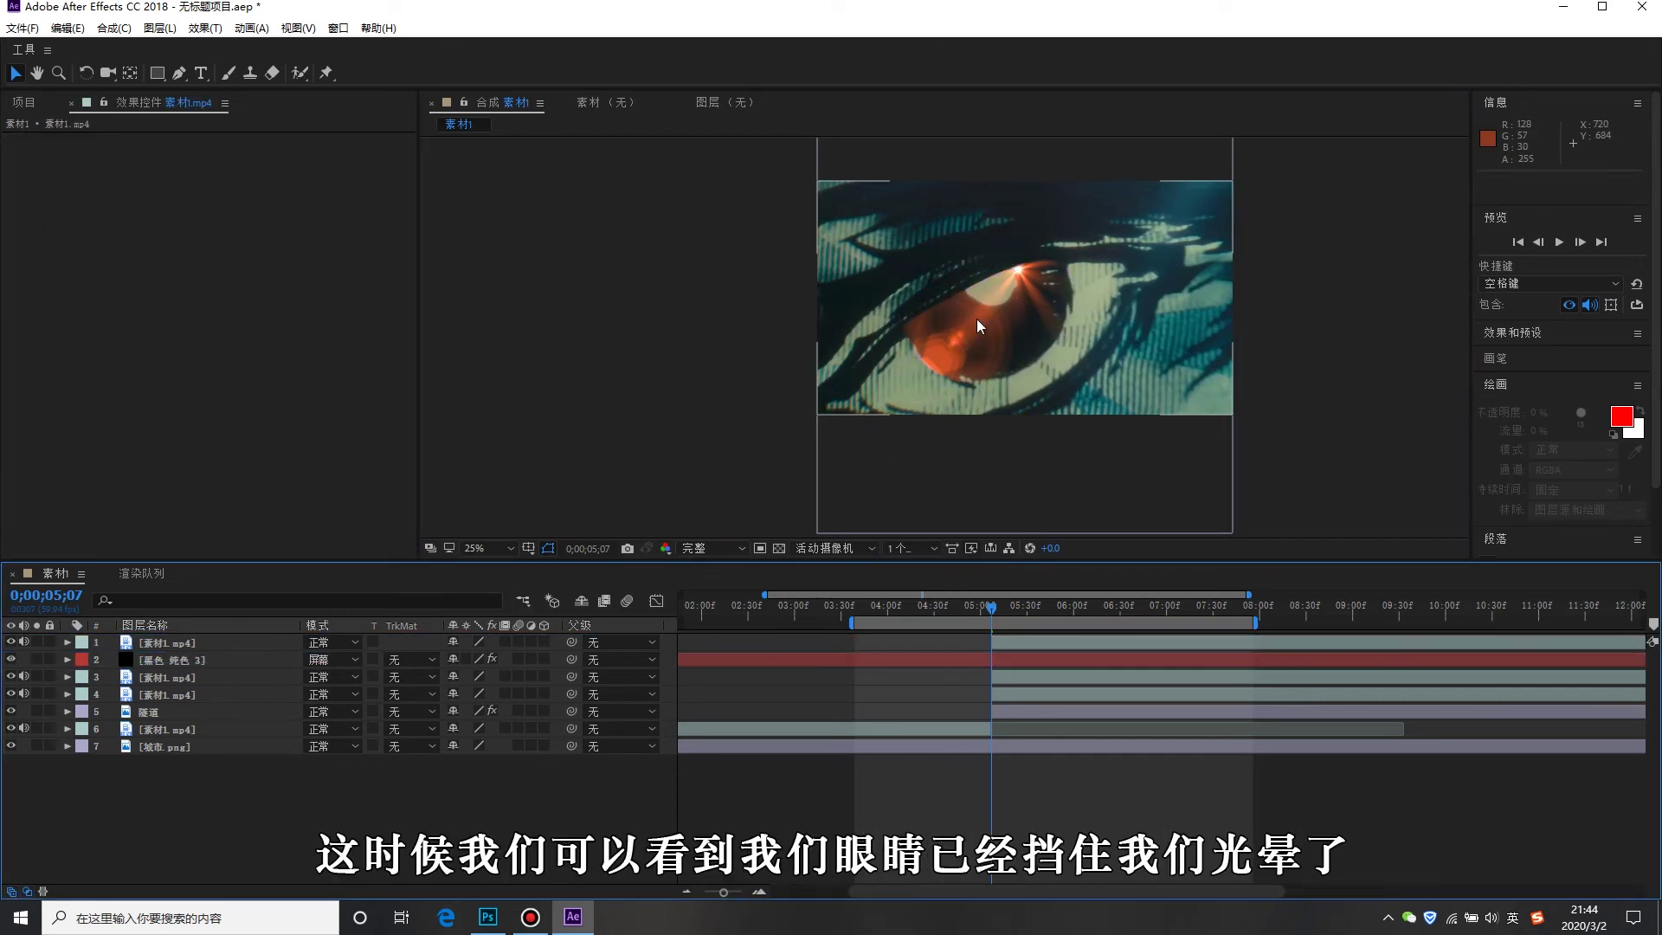
scroll(978, 303, "up", 2)
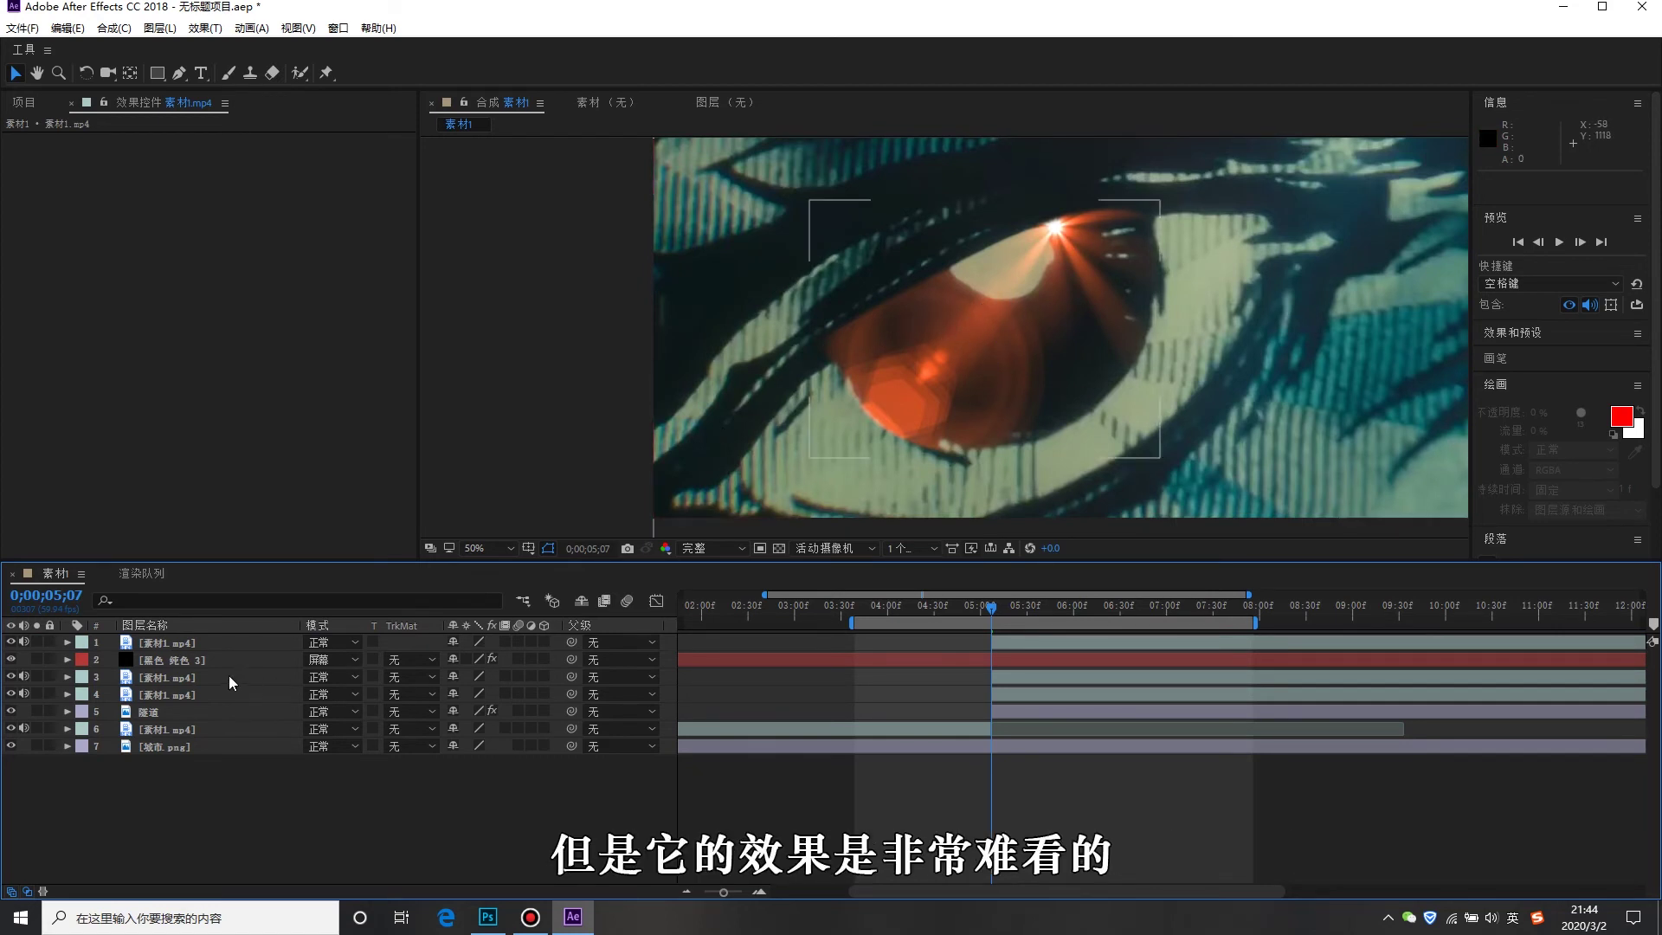
Reposition the Optical Flares centre onto the pupil at about 858,478.
left_click(173, 660)
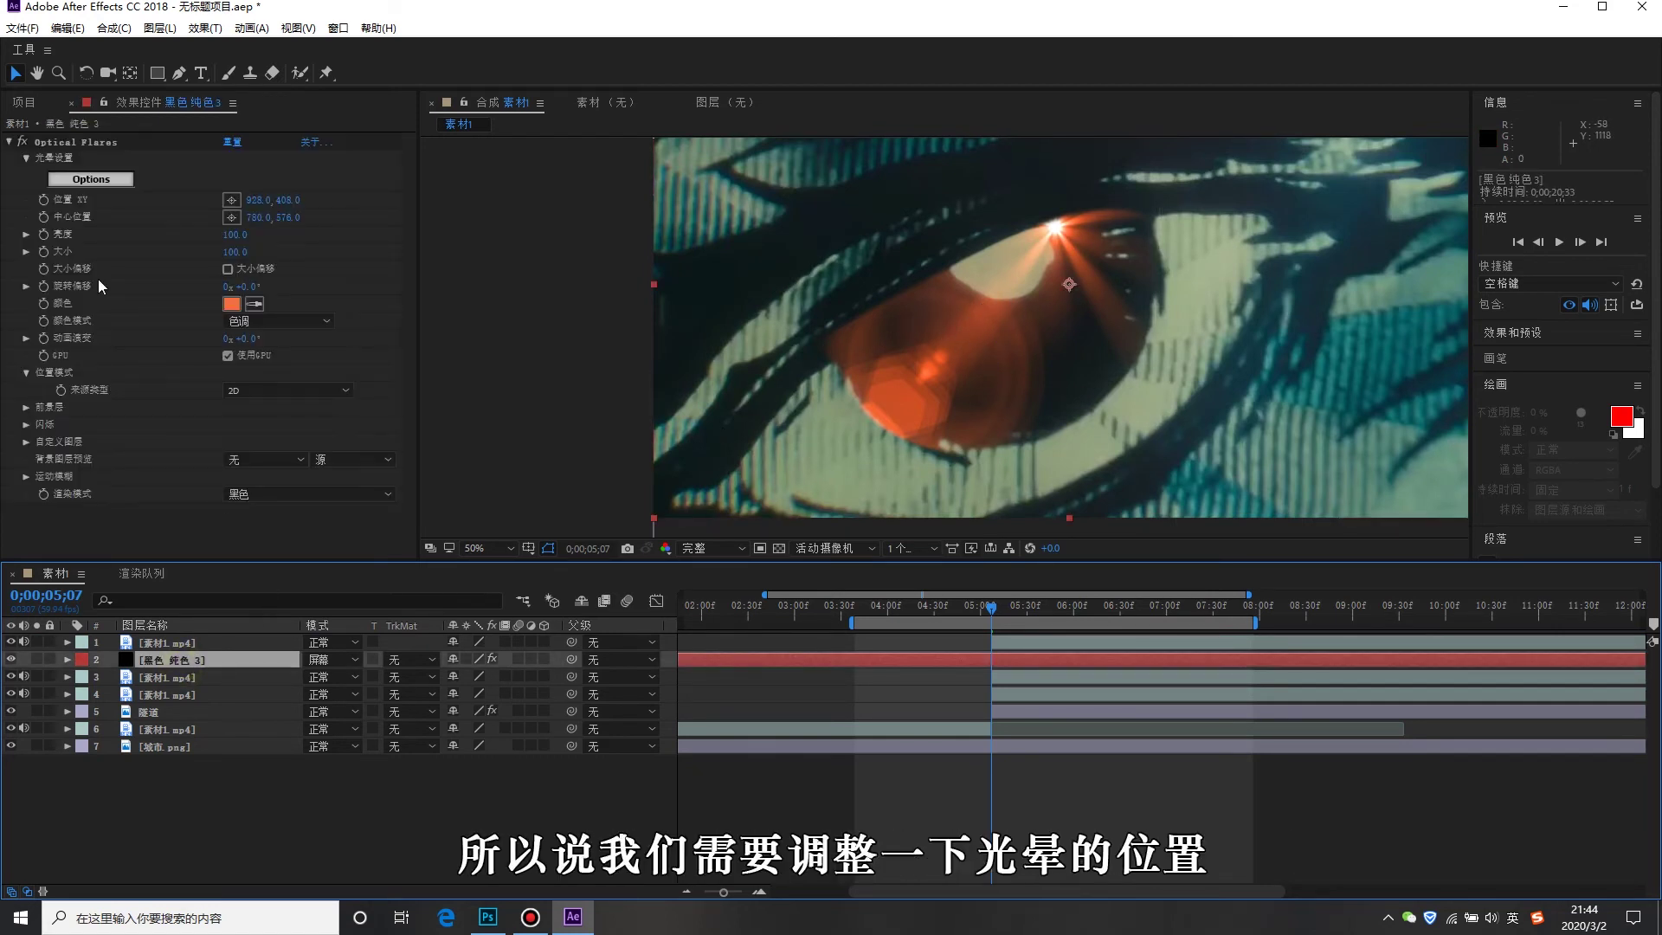
left_click(65, 143)
left_click_drag(991, 303, 1017, 286)
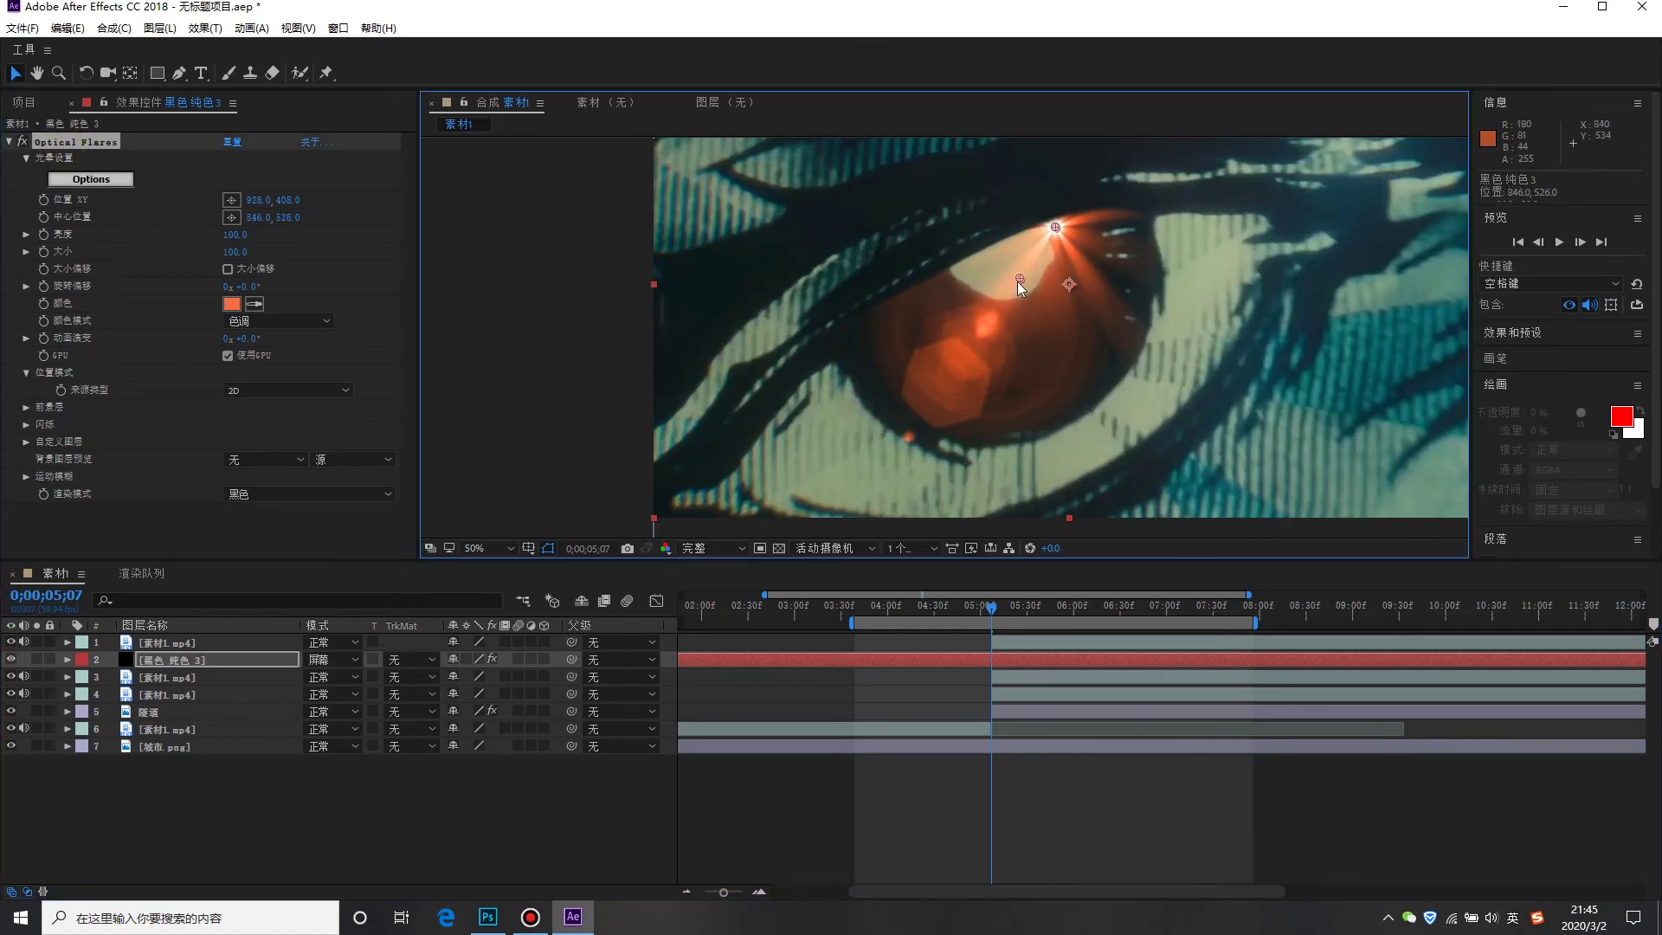
left_click_drag(1051, 230, 989, 324)
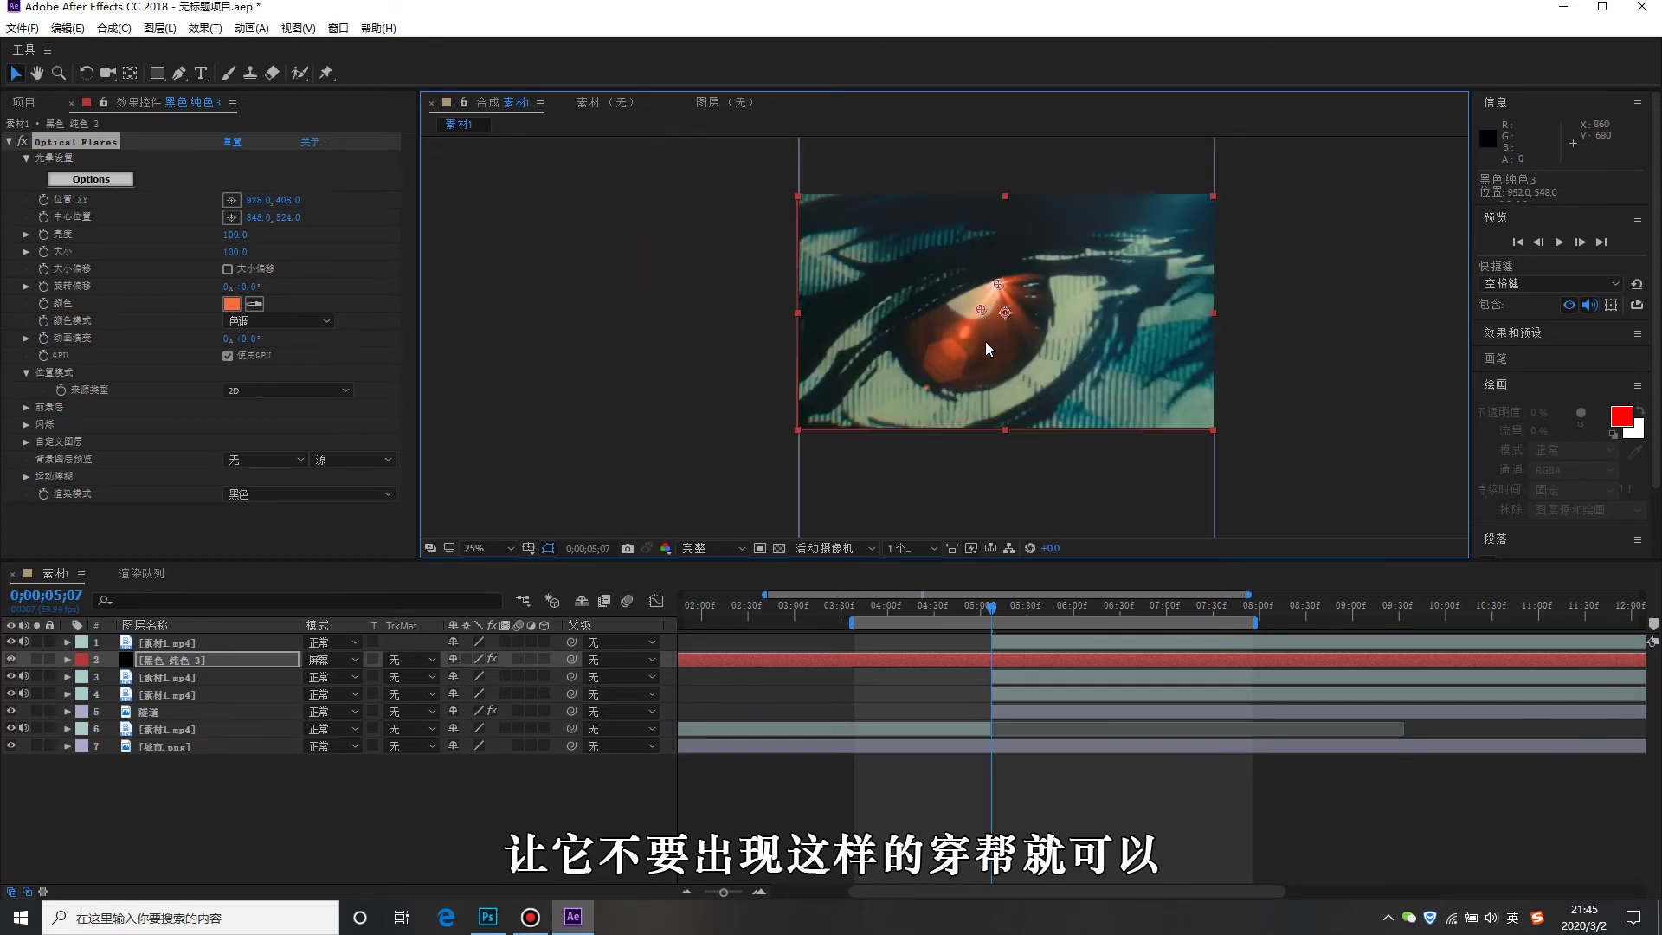
scroll(989, 324, "down", 1)
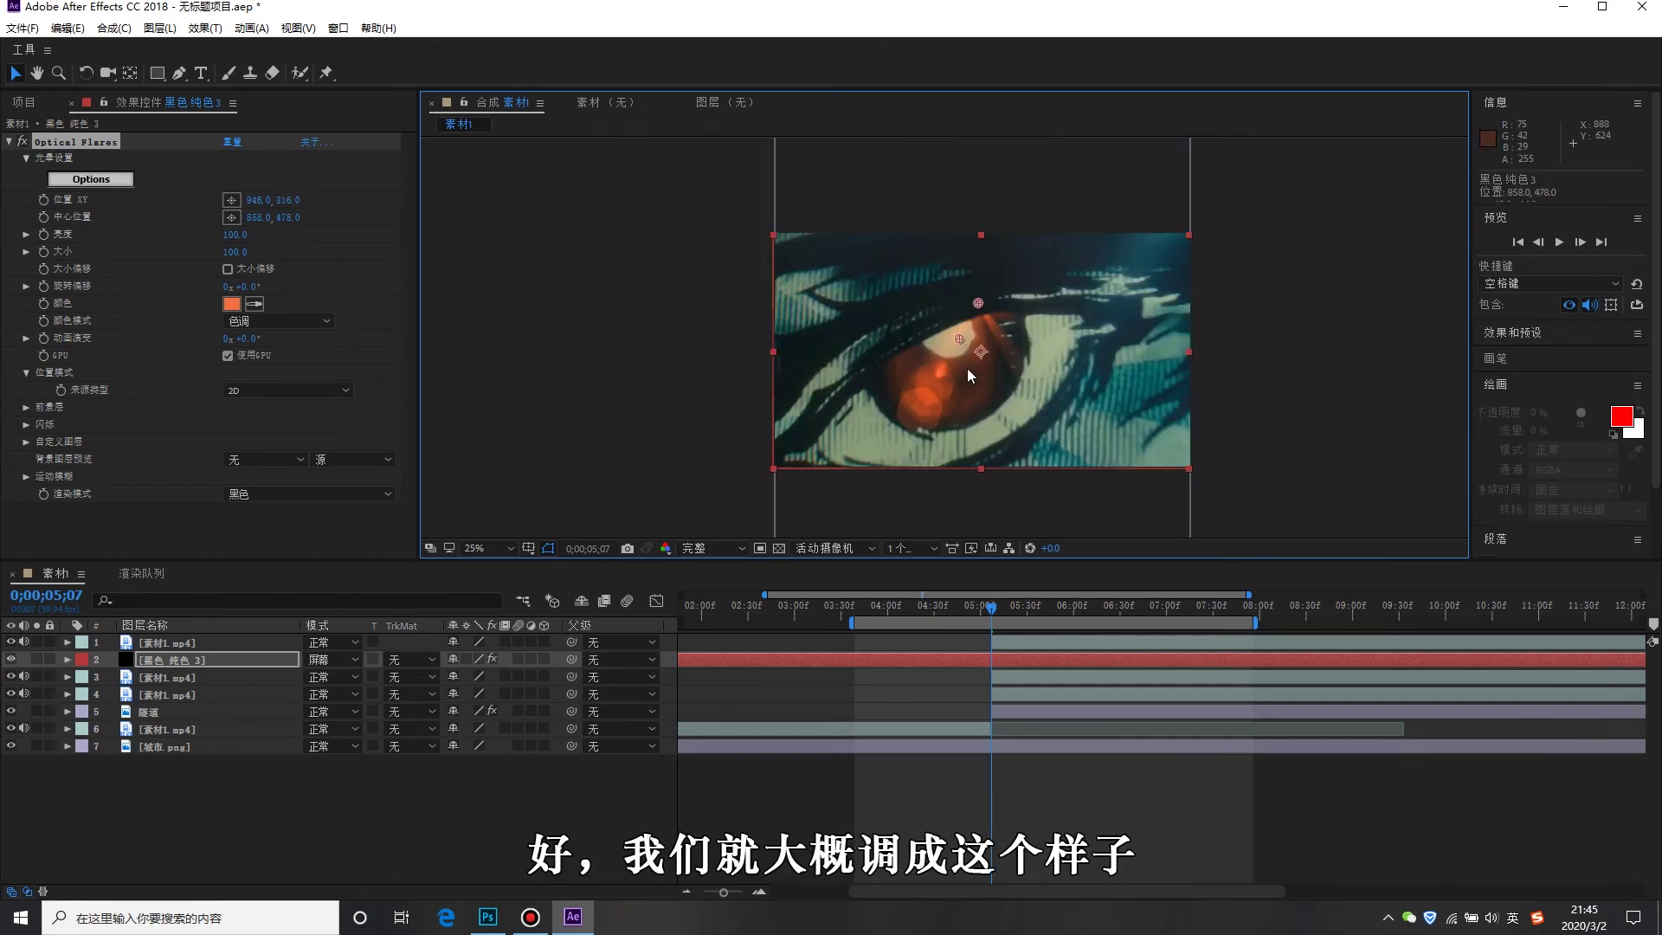
scroll(968, 367, "up", 1)
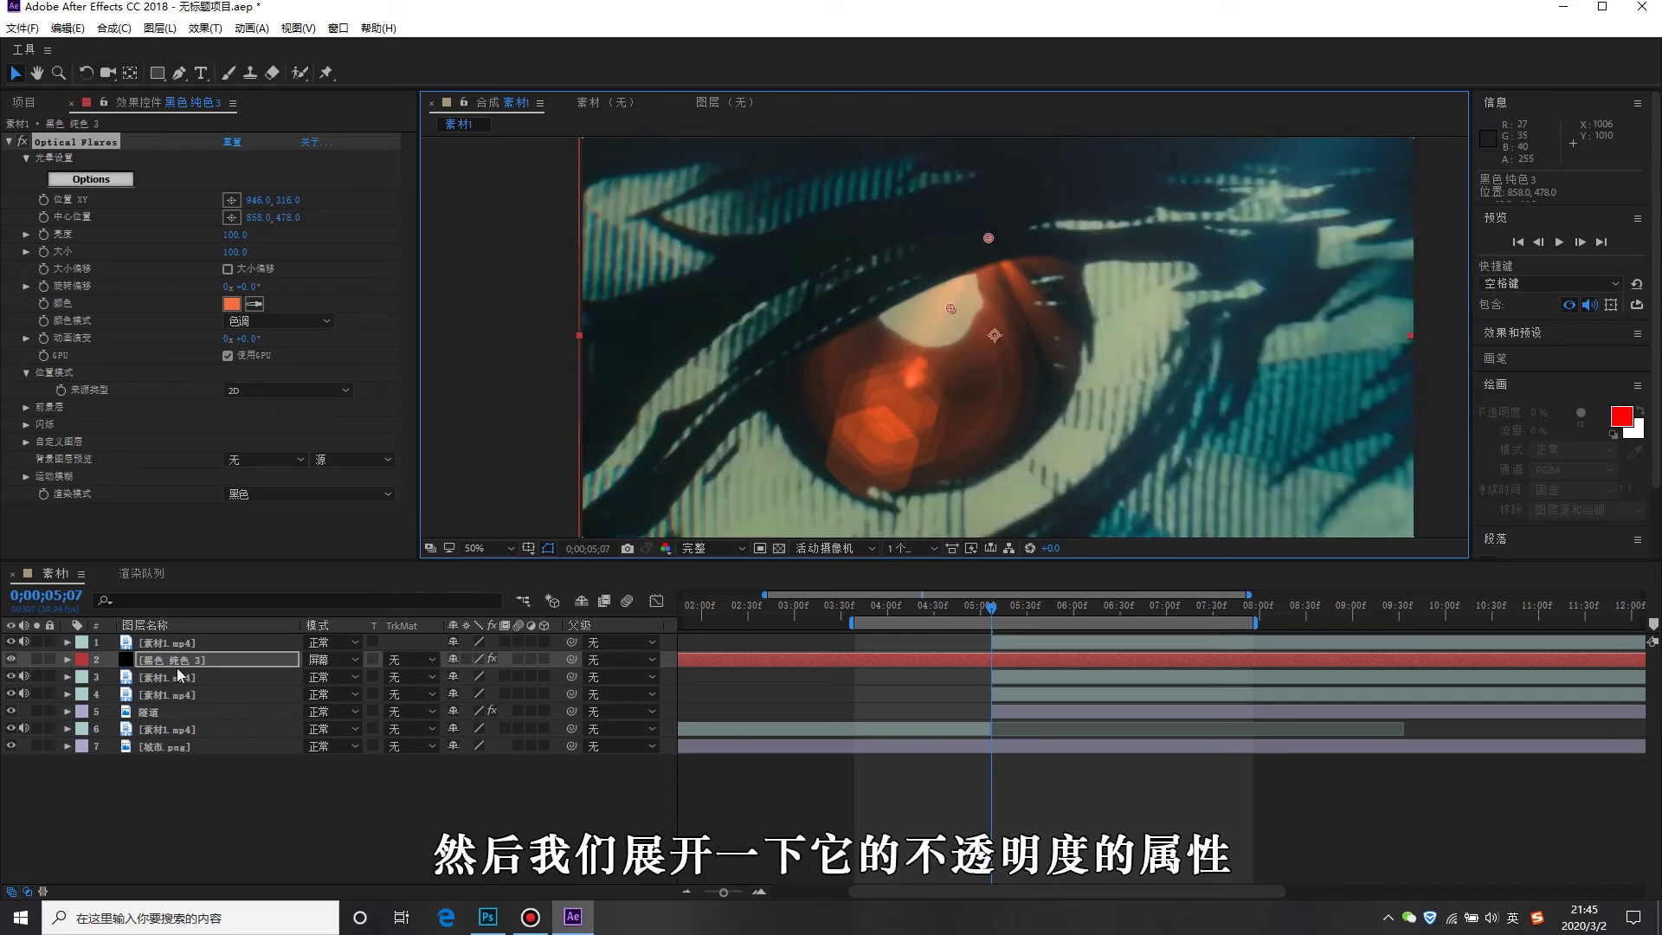
Keyframe the flare solid's Opacity at 0% at 0;00;05;07 and 100% at 0;00;05;24.
key("t")
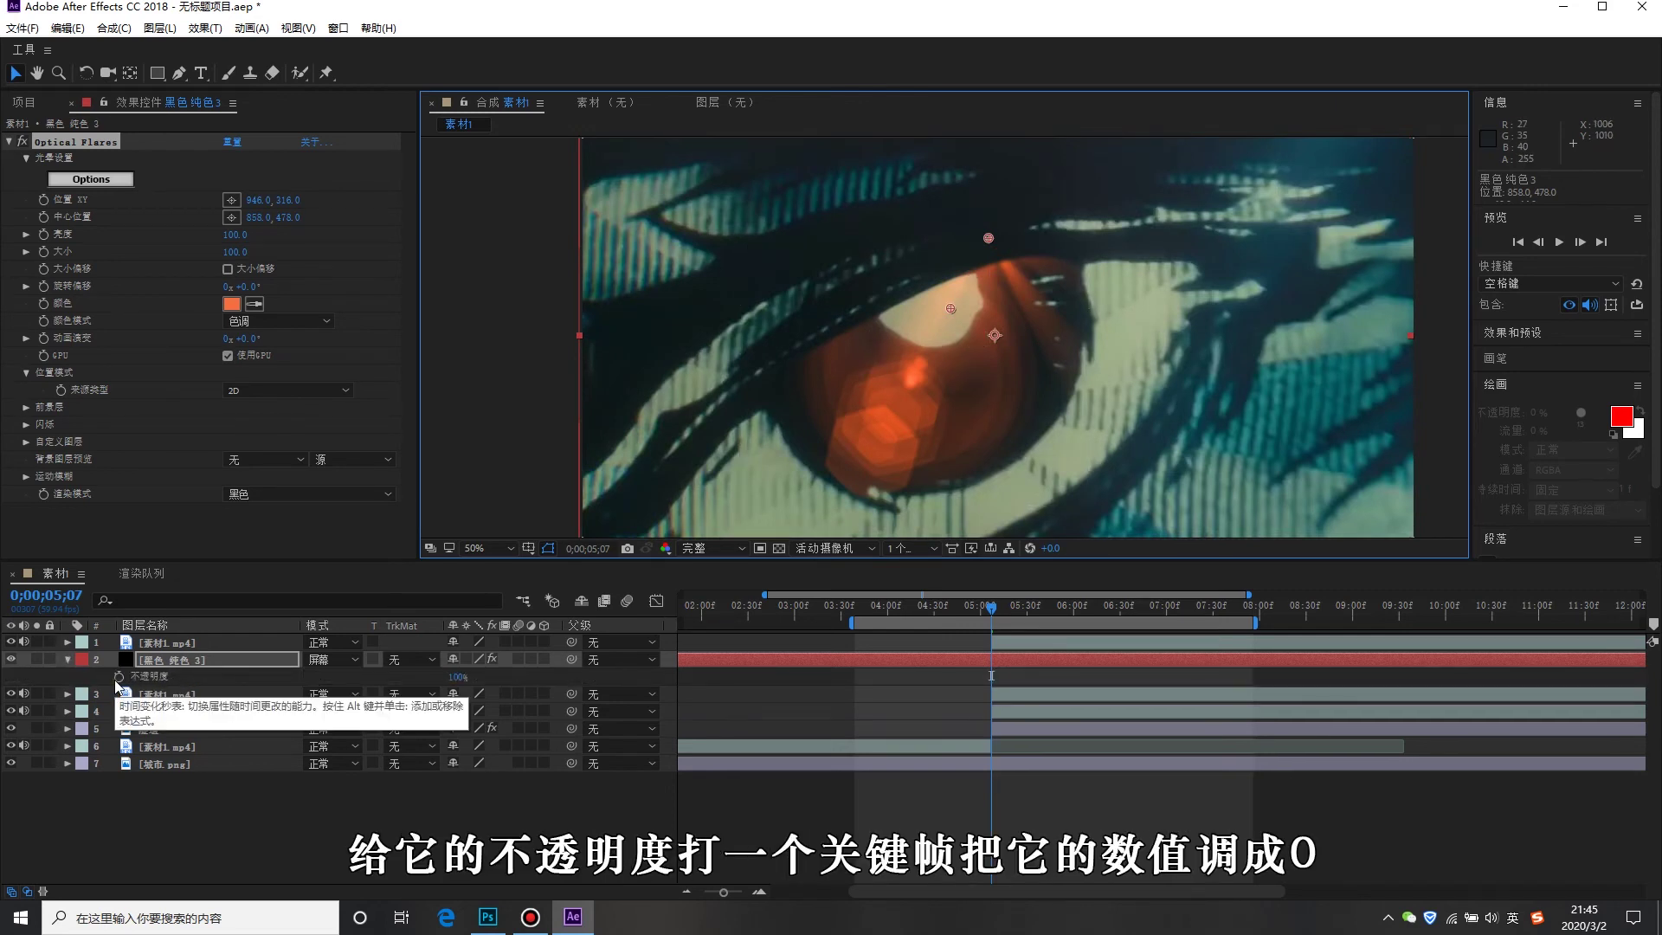
left_click(119, 676)
left_click(457, 677)
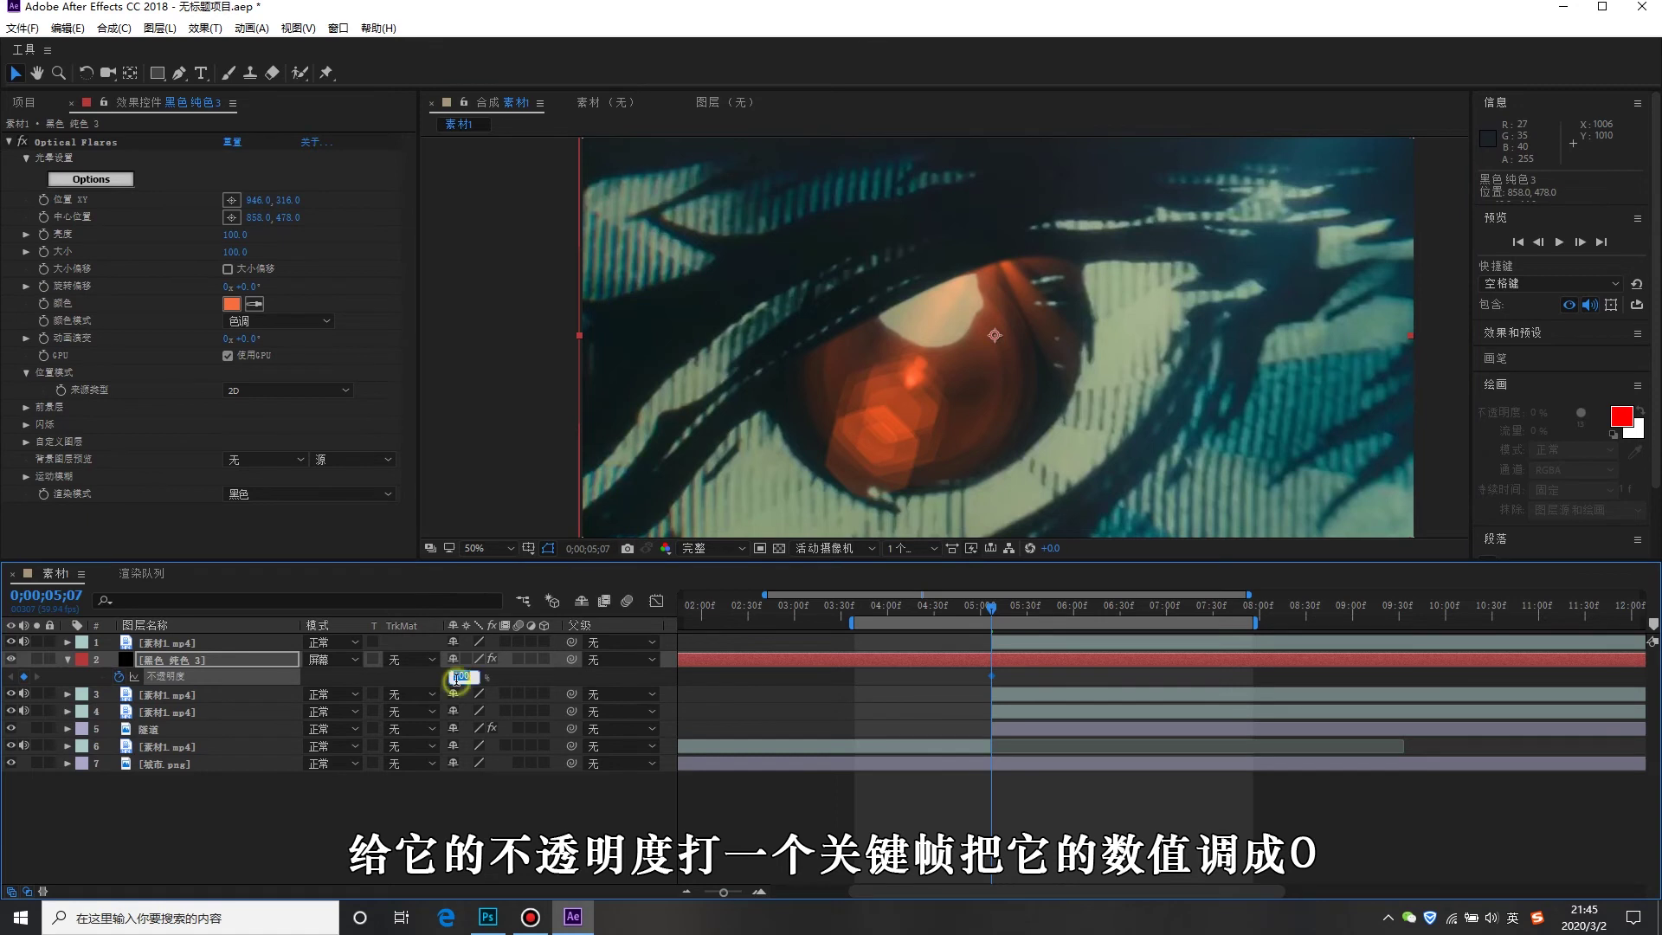
type("0")
key("Return")
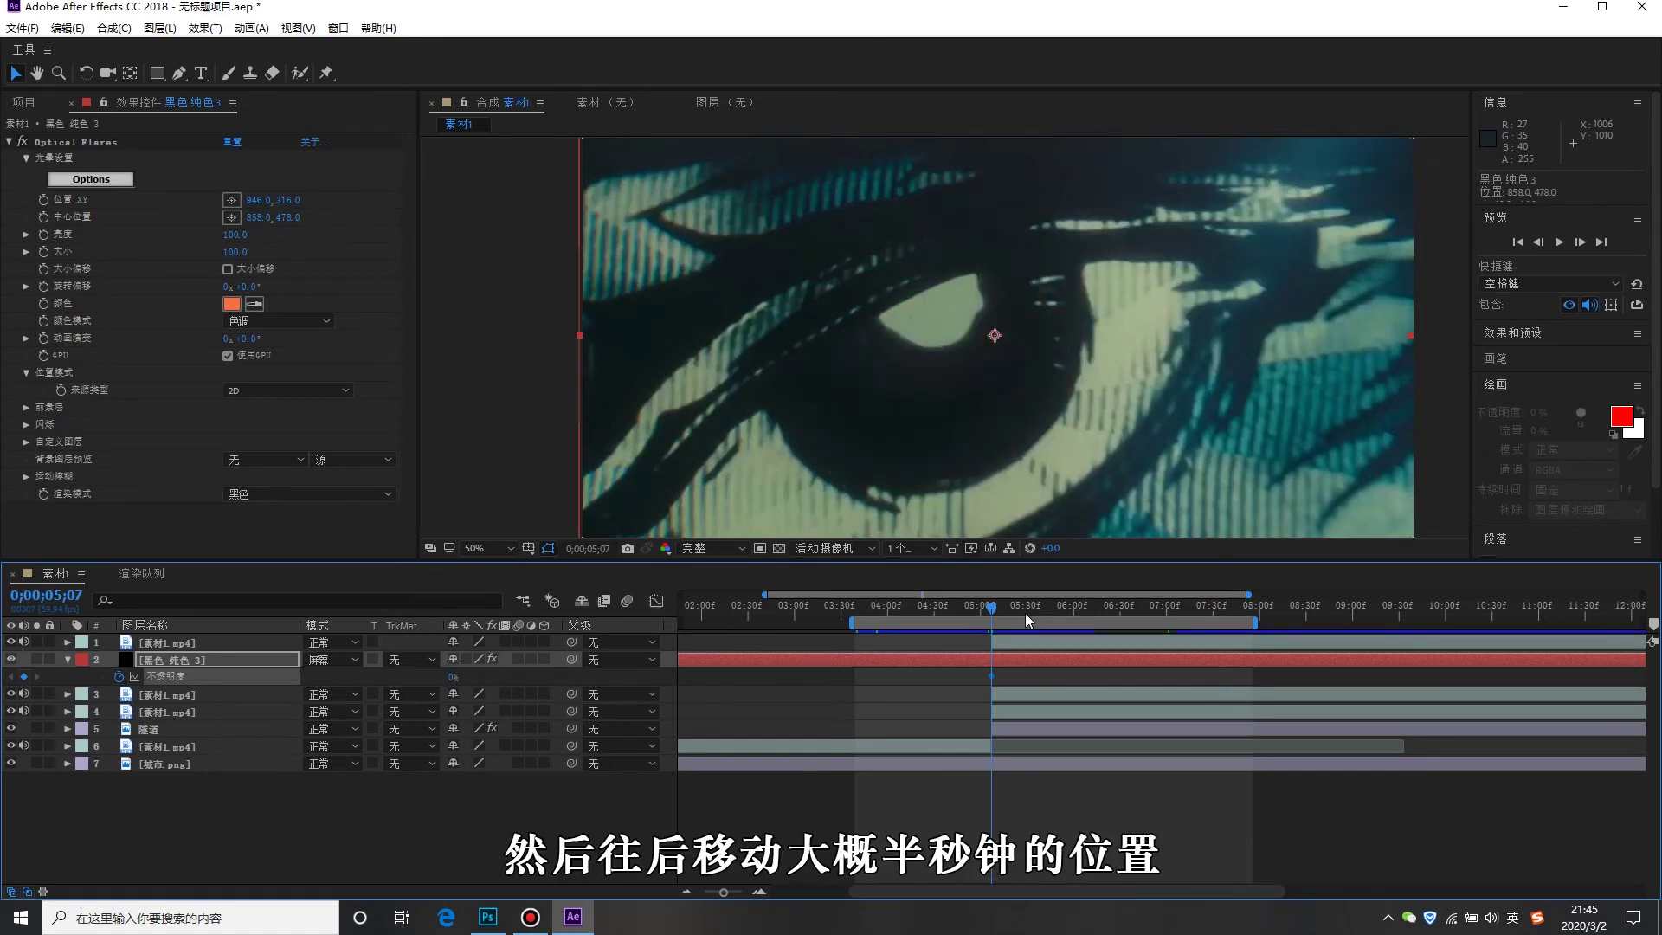
left_click(1024, 609)
left_click_drag(1024, 611, 1017, 611)
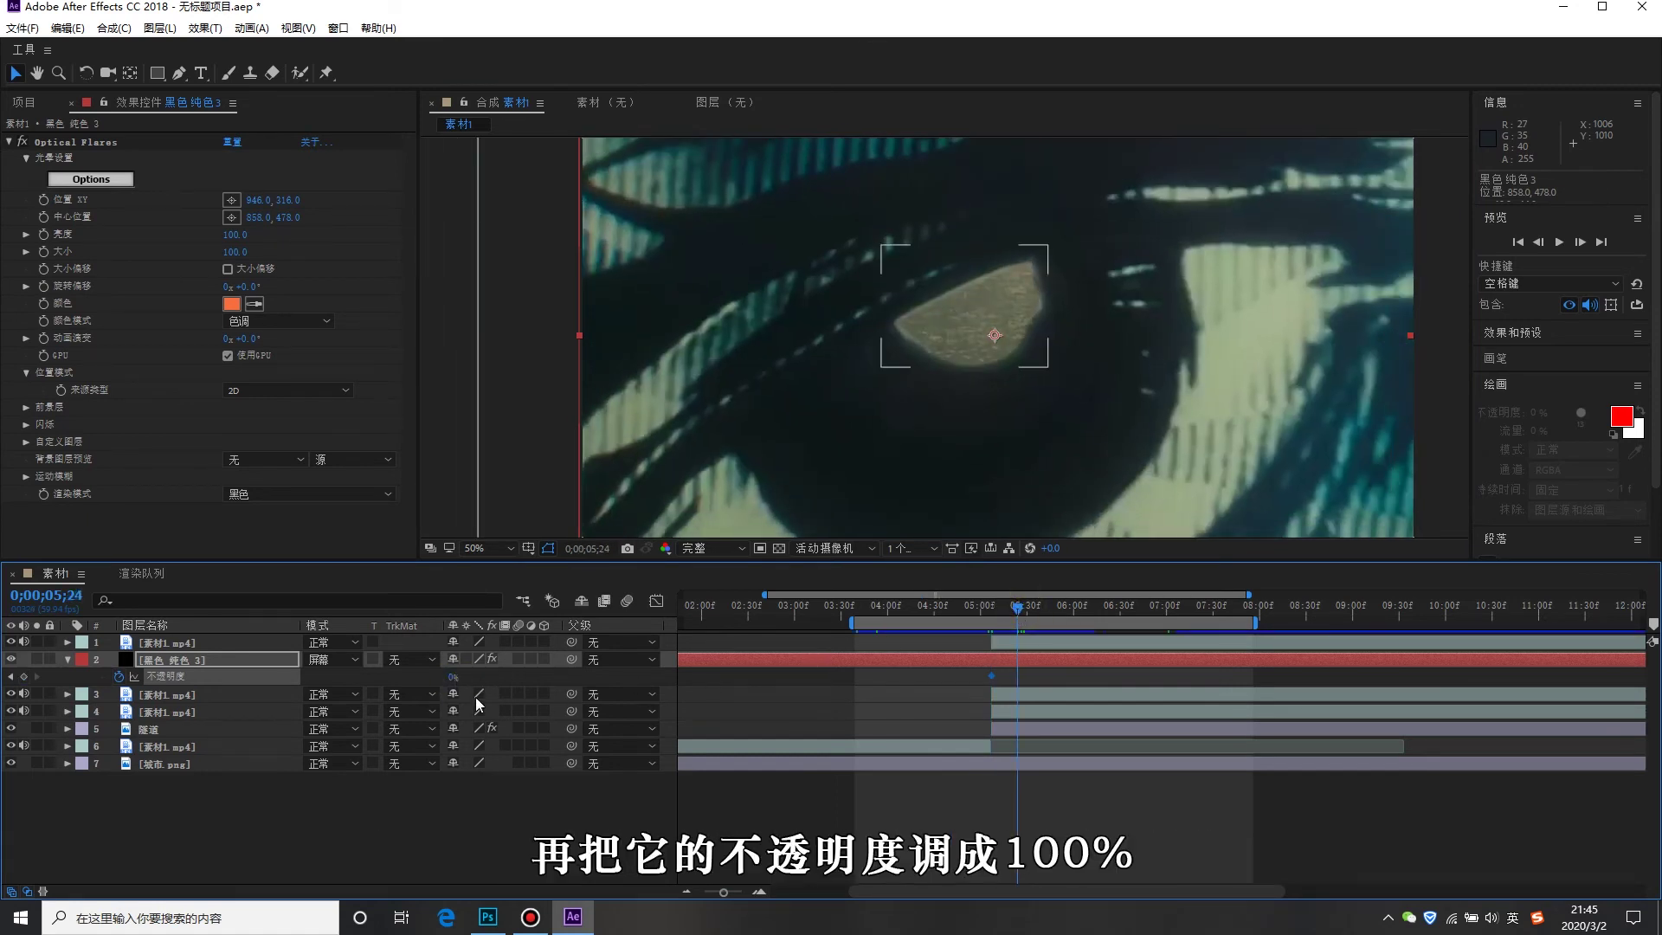
left_click_drag(448, 680, 837, 701)
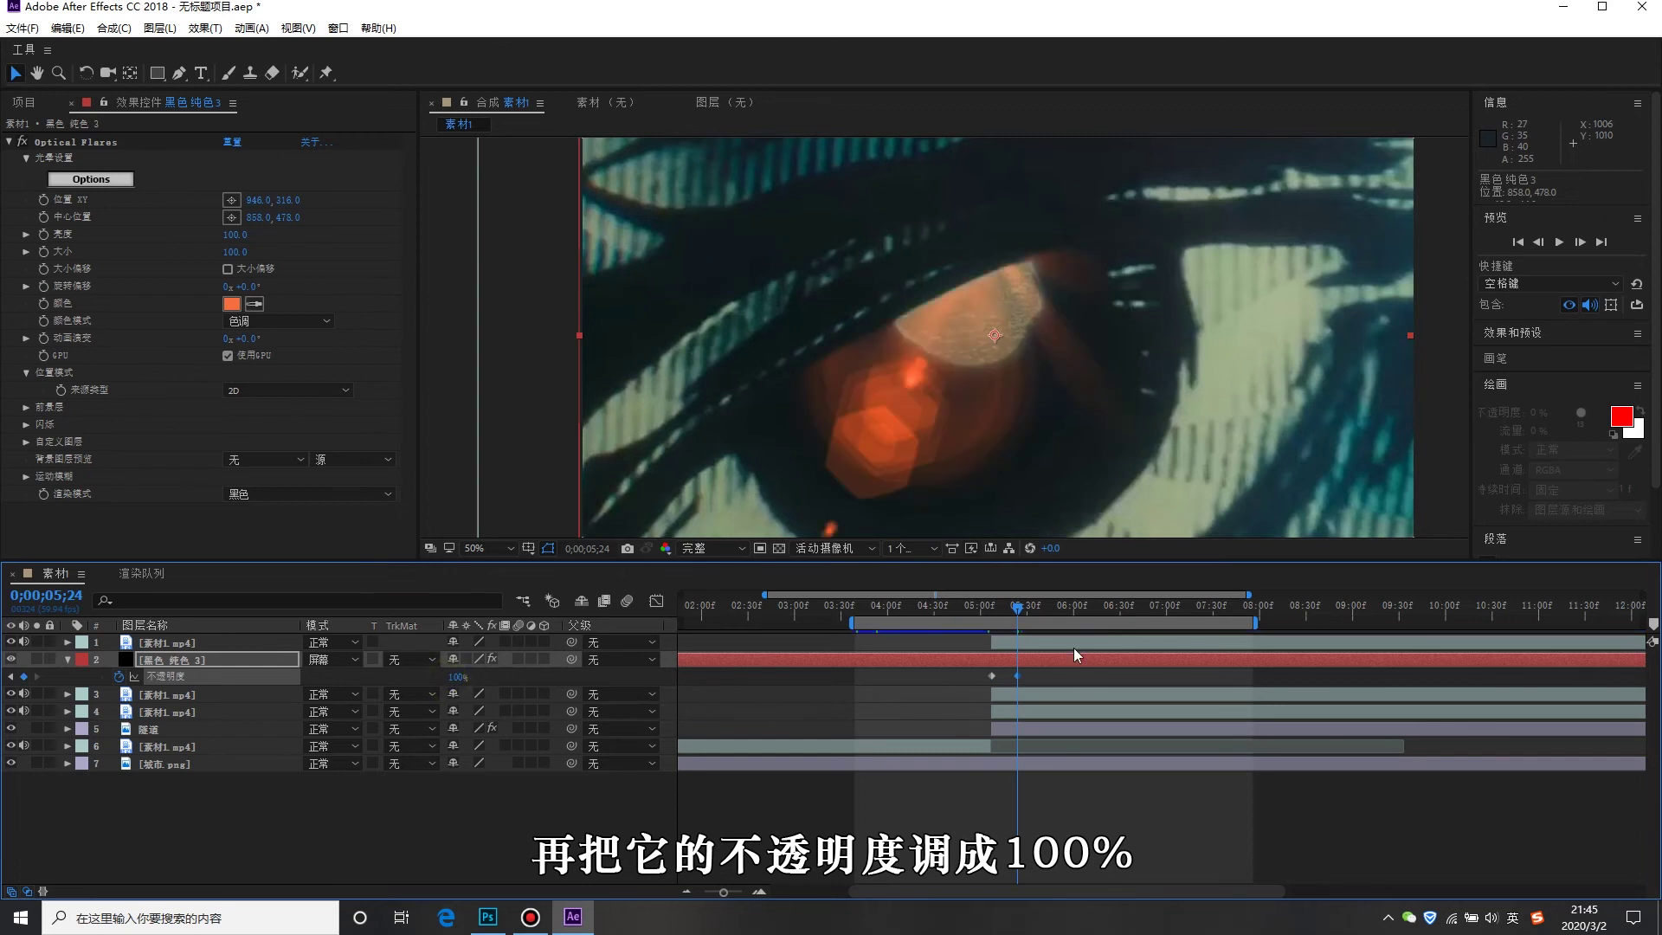
left_click(13, 677)
left_click(157, 662)
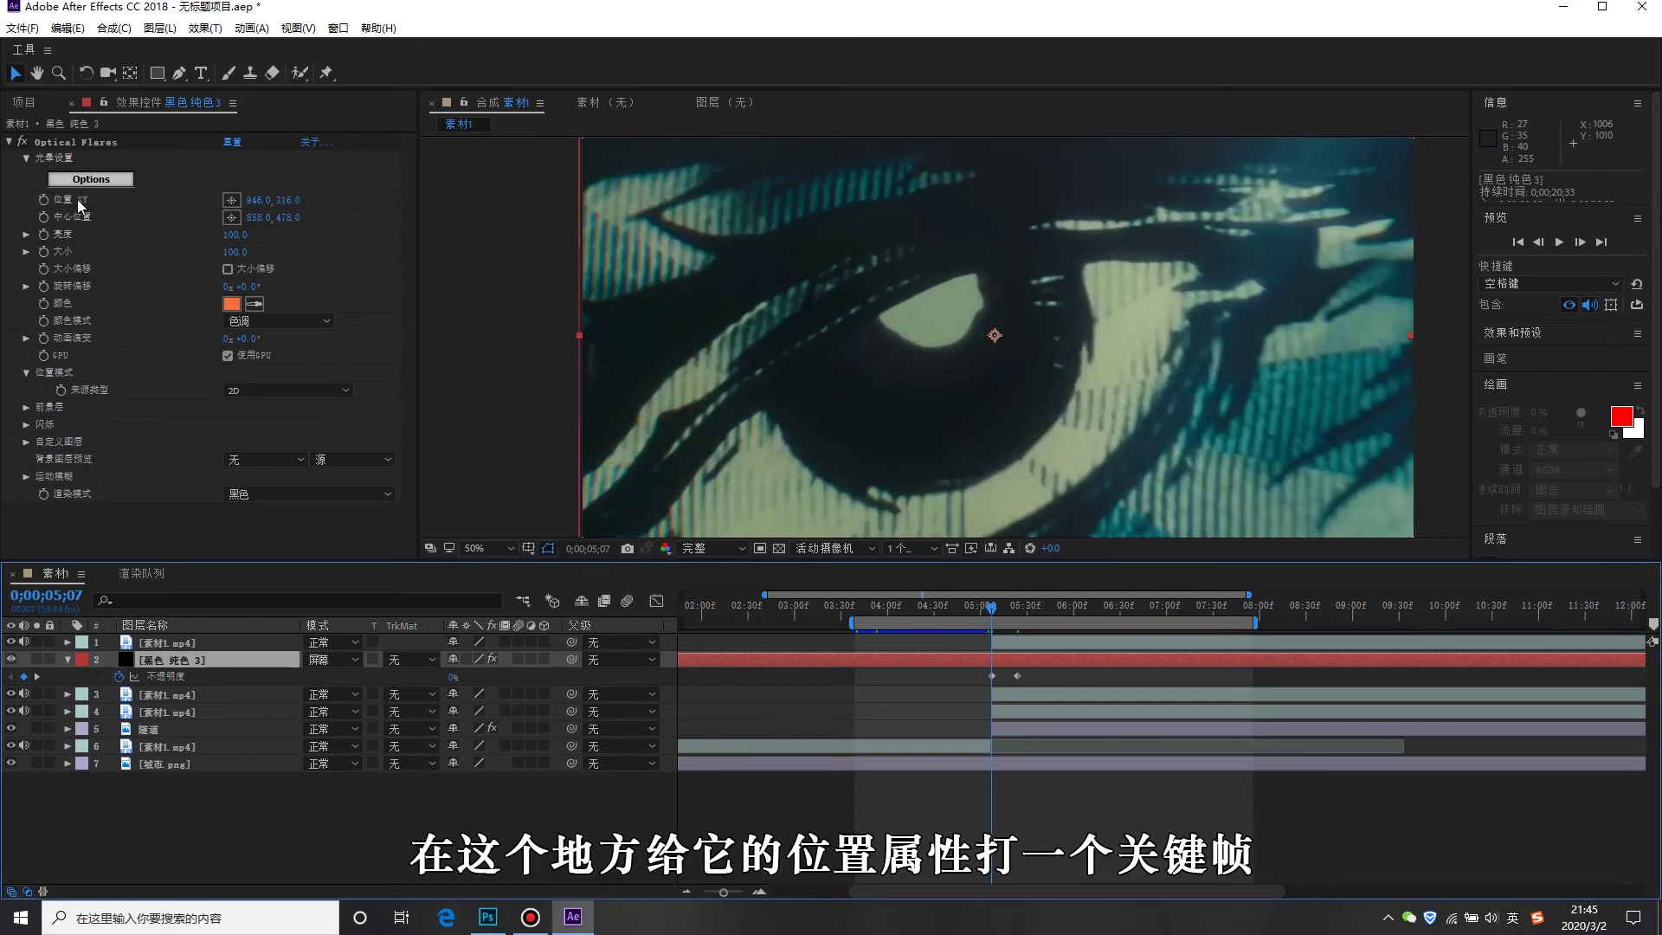
Keyframe the flare's Position XY, drifting it from 870,524 up and right through 0;00;06;48.
left_click(44, 200)
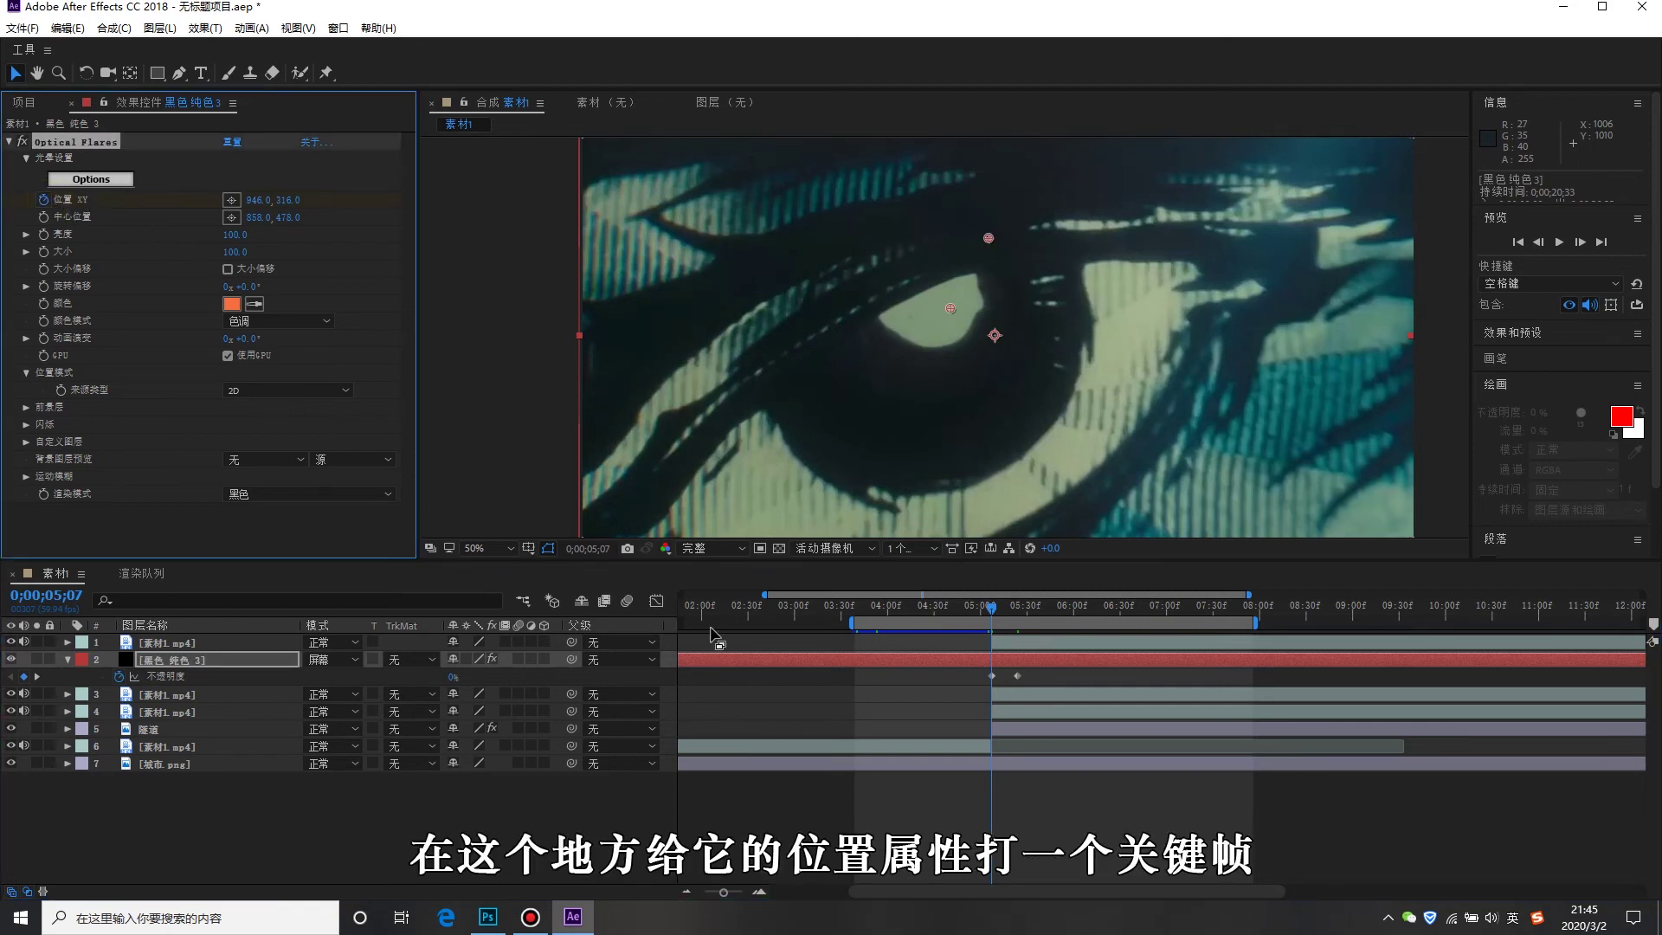
scroll(1077, 666, "up", 2)
left_click_drag(952, 610, 987, 610)
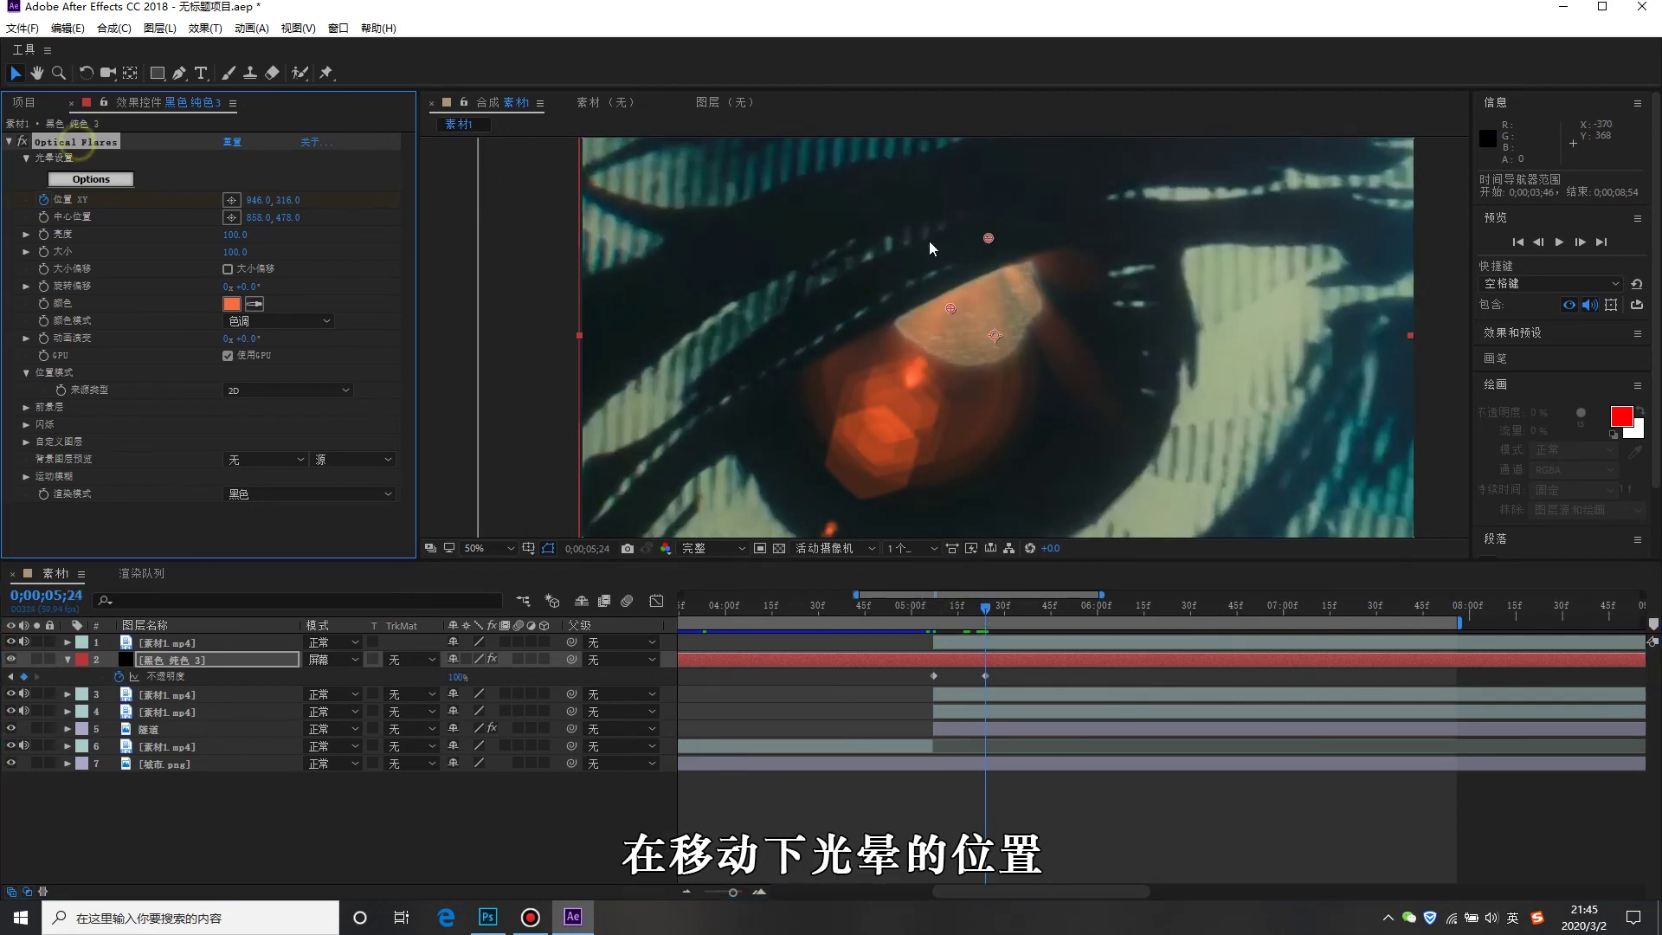
left_click_drag(988, 238, 1029, 251)
left_click_drag(946, 320, 956, 331)
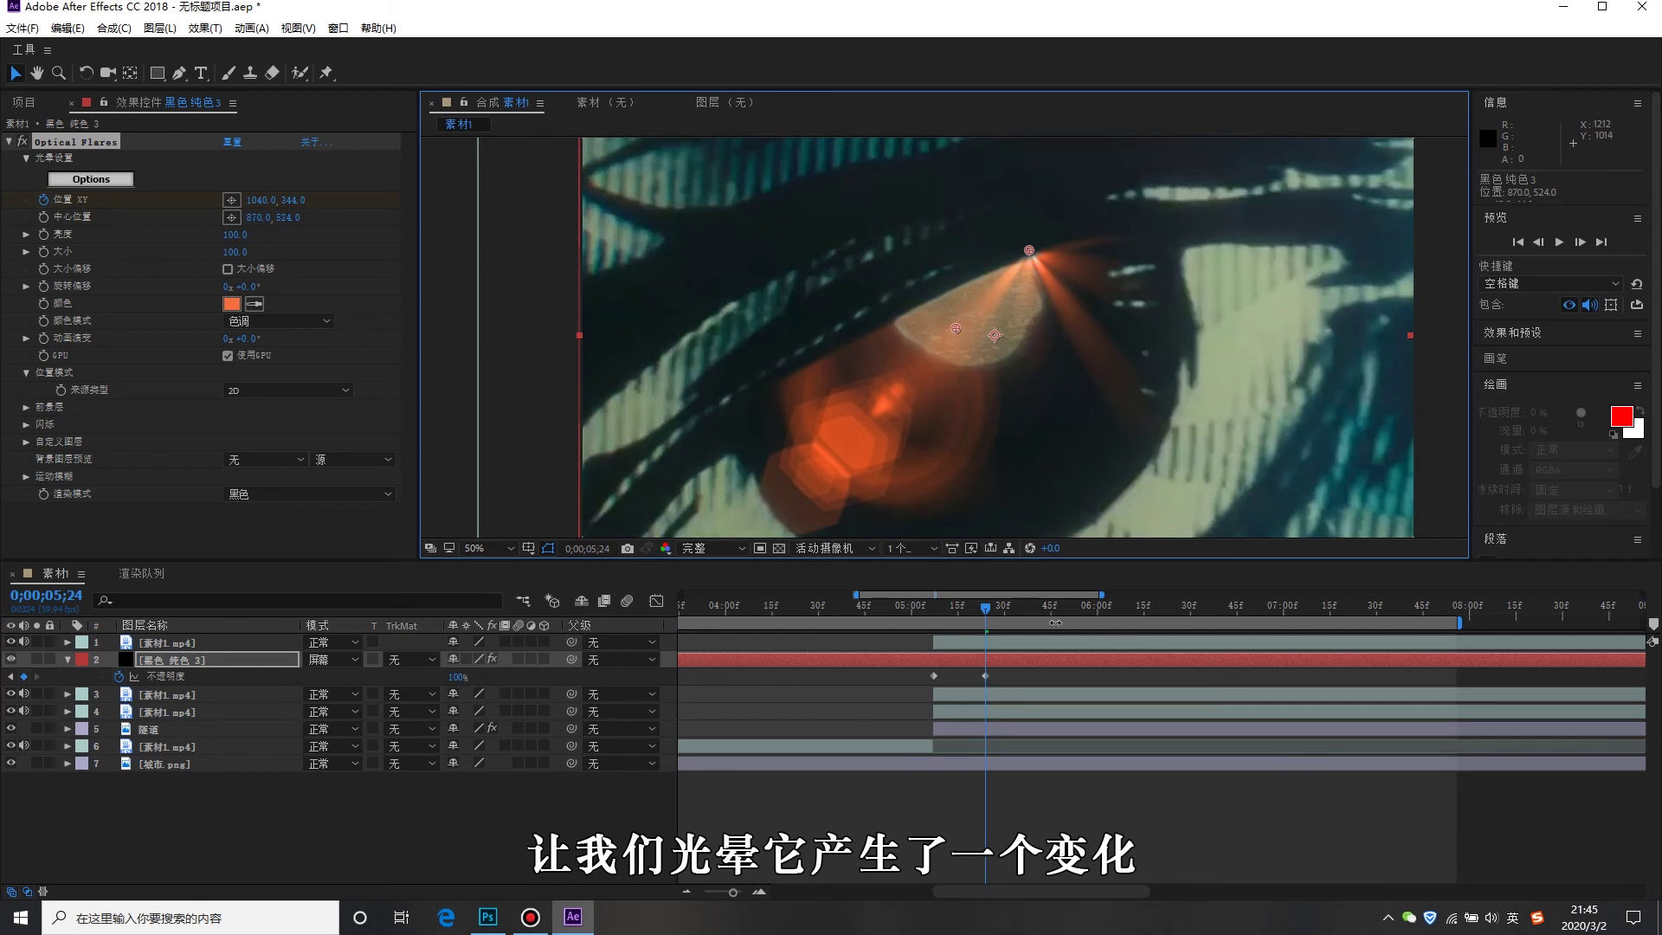
left_click_drag(995, 623, 1085, 624)
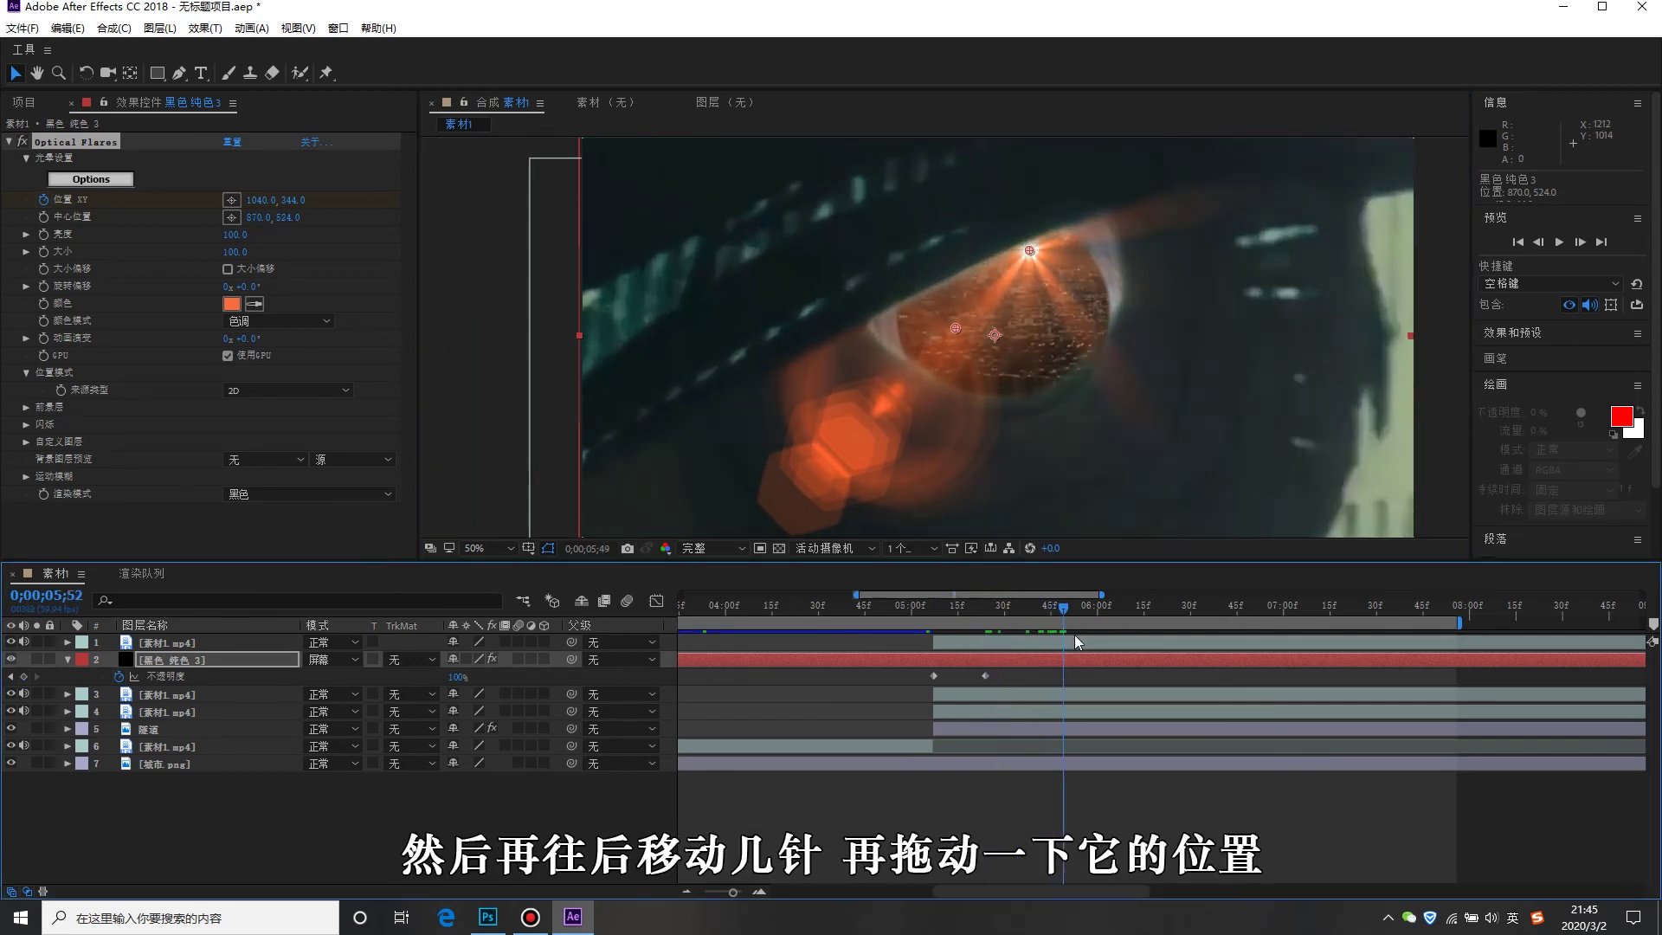
left_click_drag(1032, 257, 1063, 205)
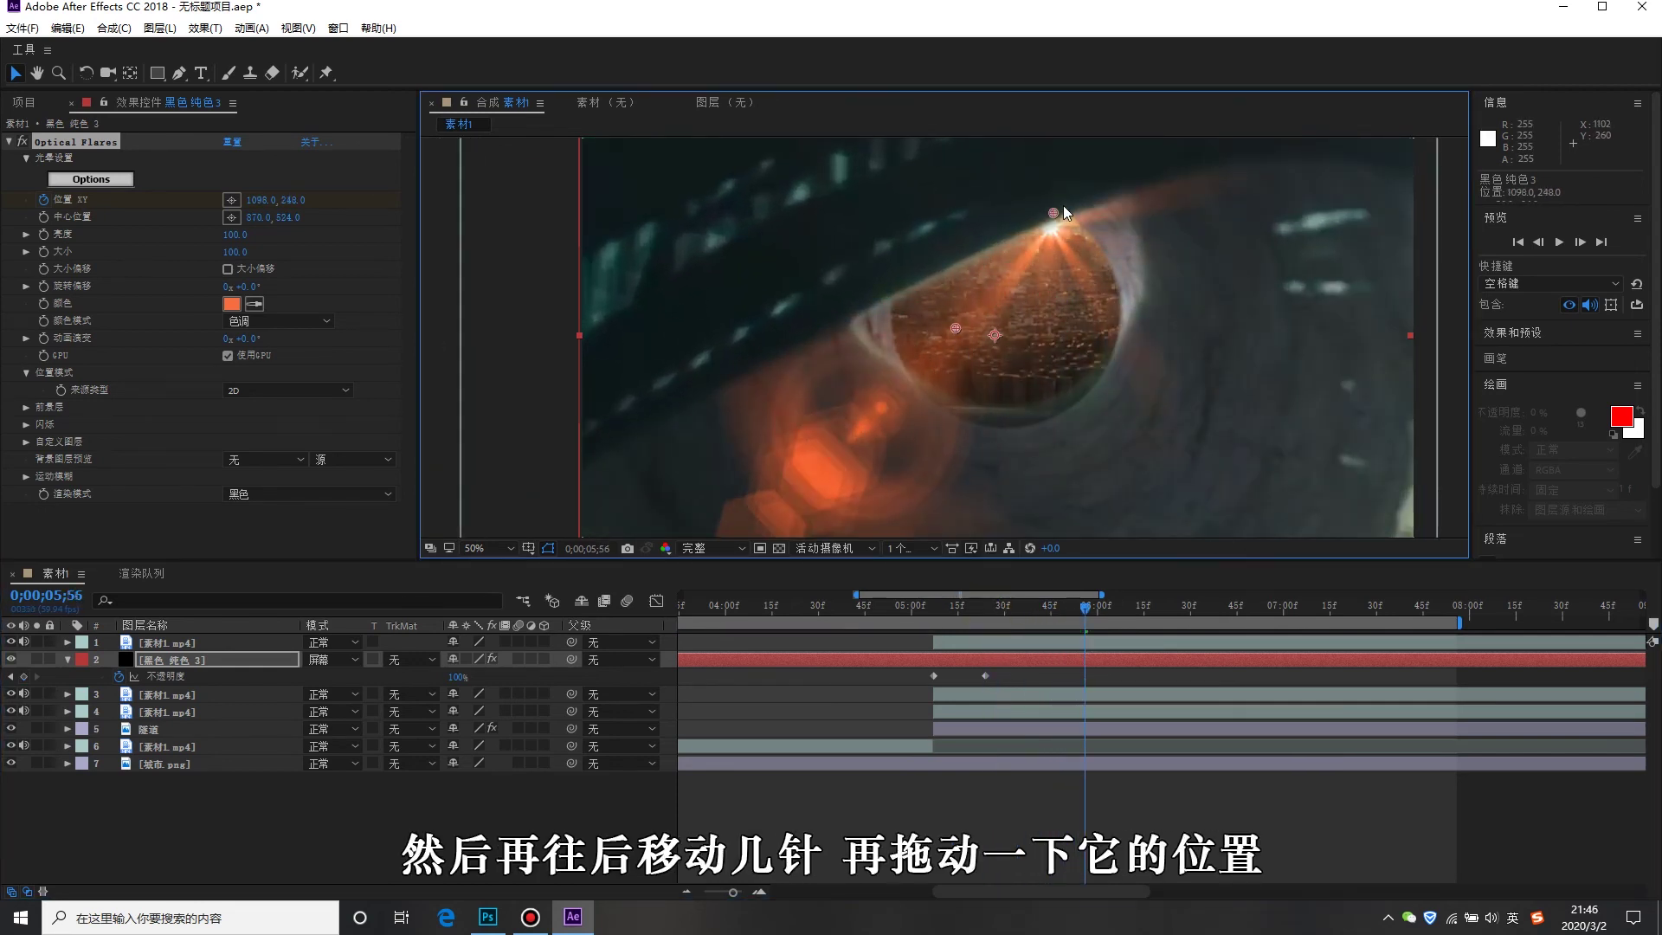
scroll(959, 393, "down", 2)
left_click(1185, 606)
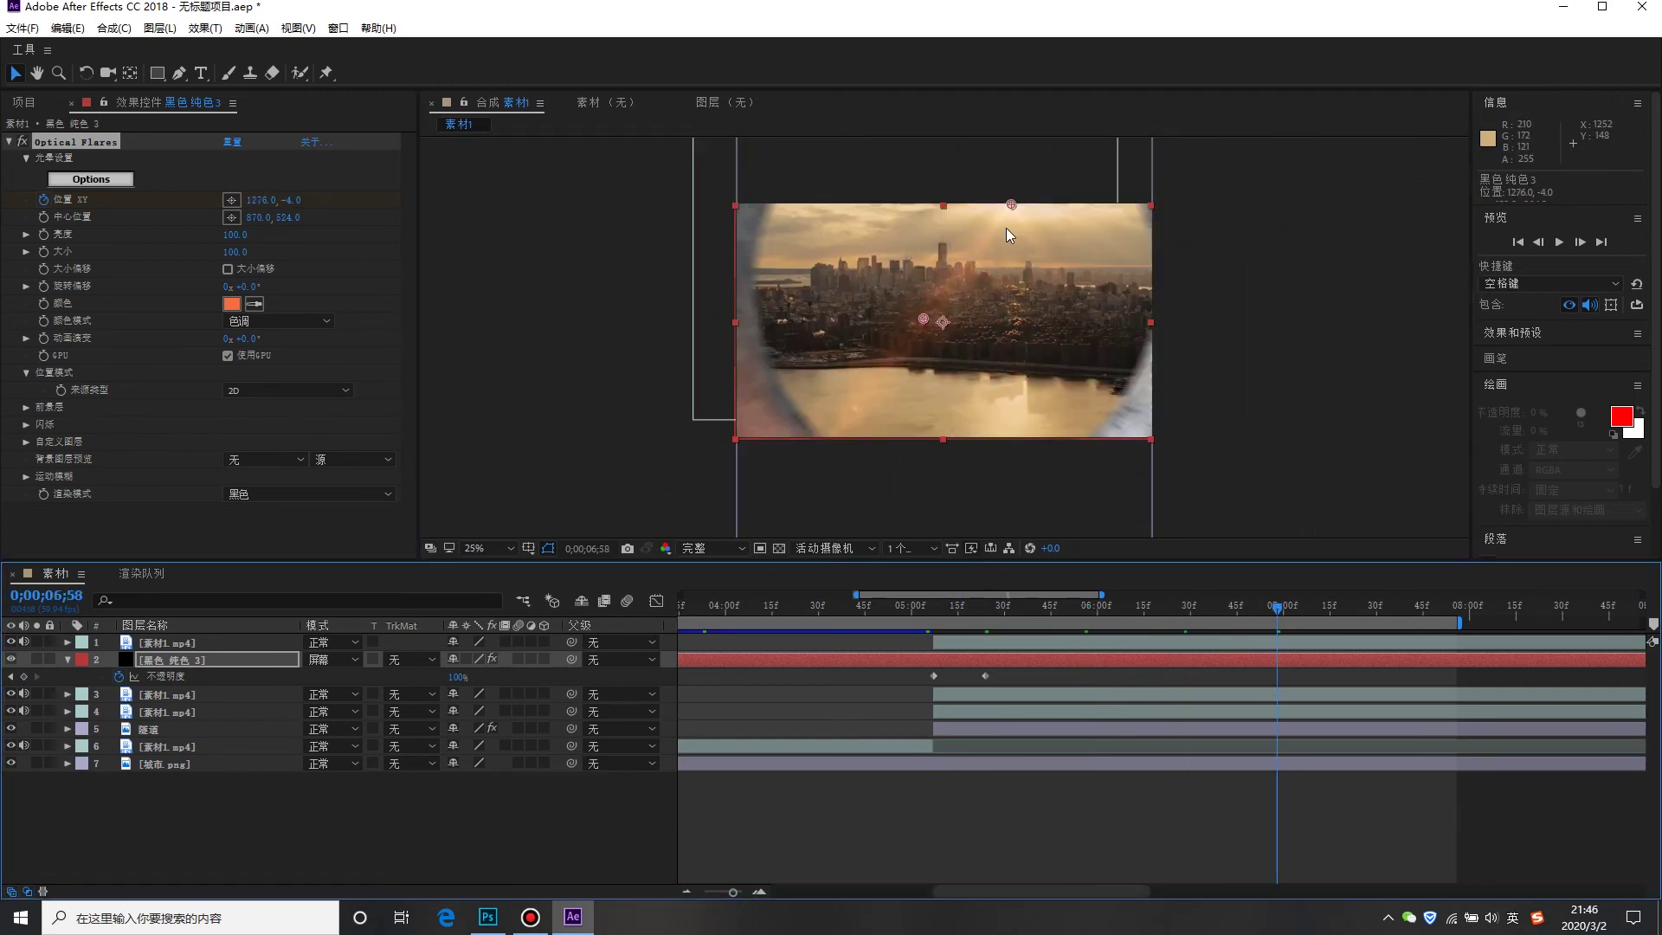
left_click(1233, 606)
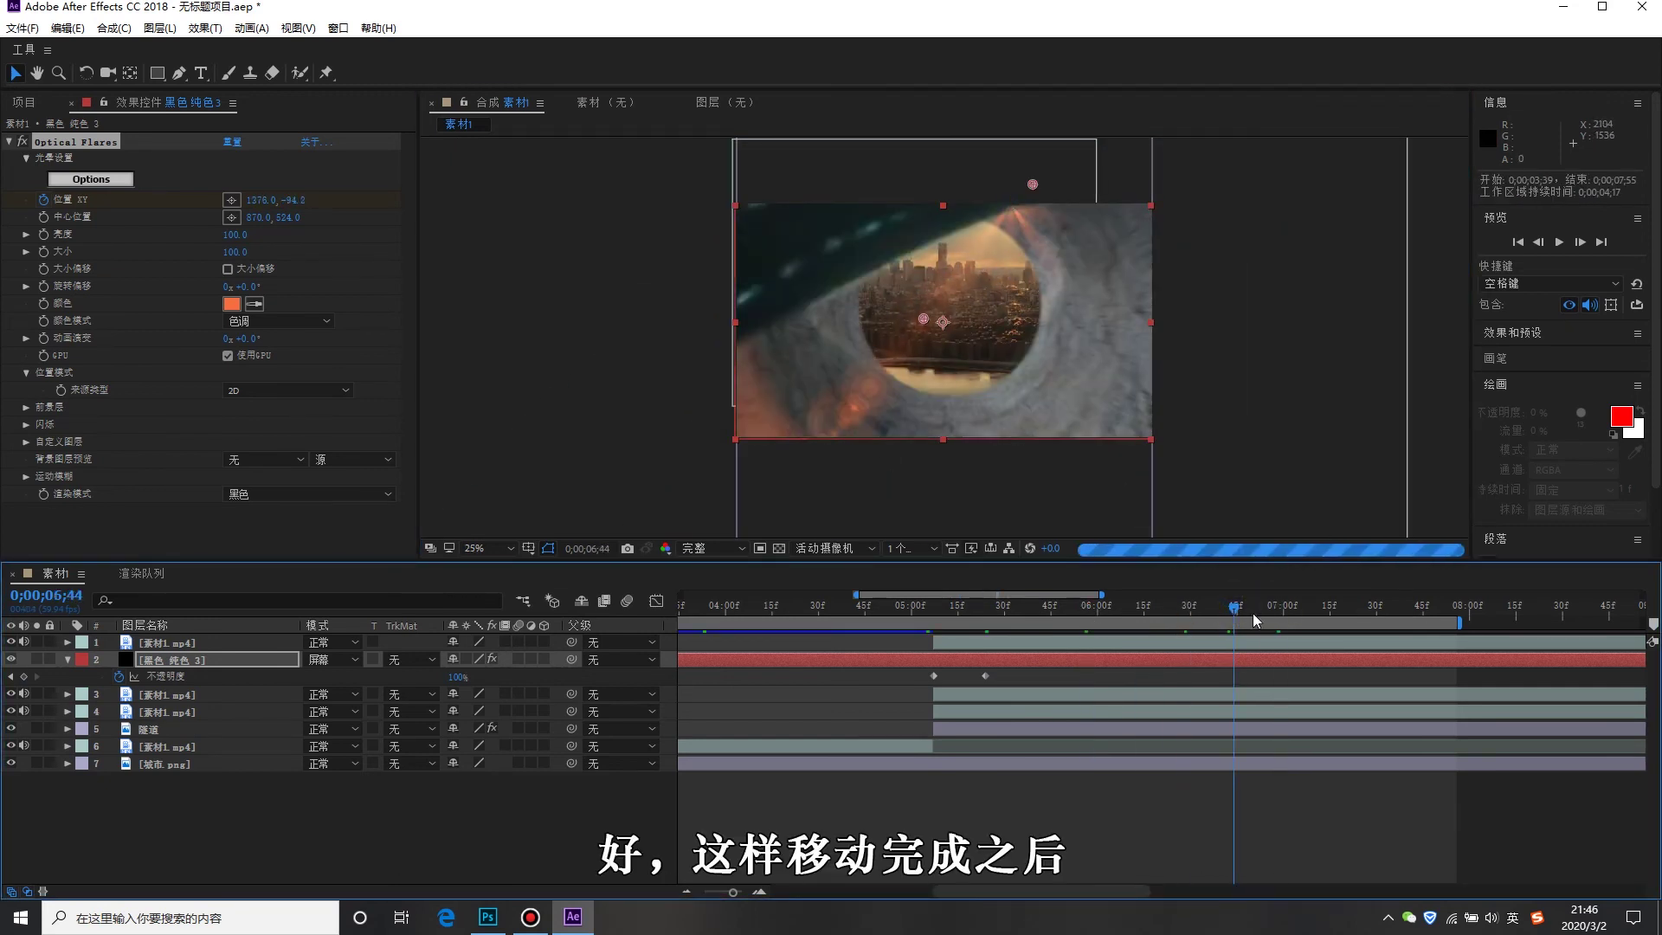
left_click(1246, 606)
left_click_drag(1043, 182, 1068, 170)
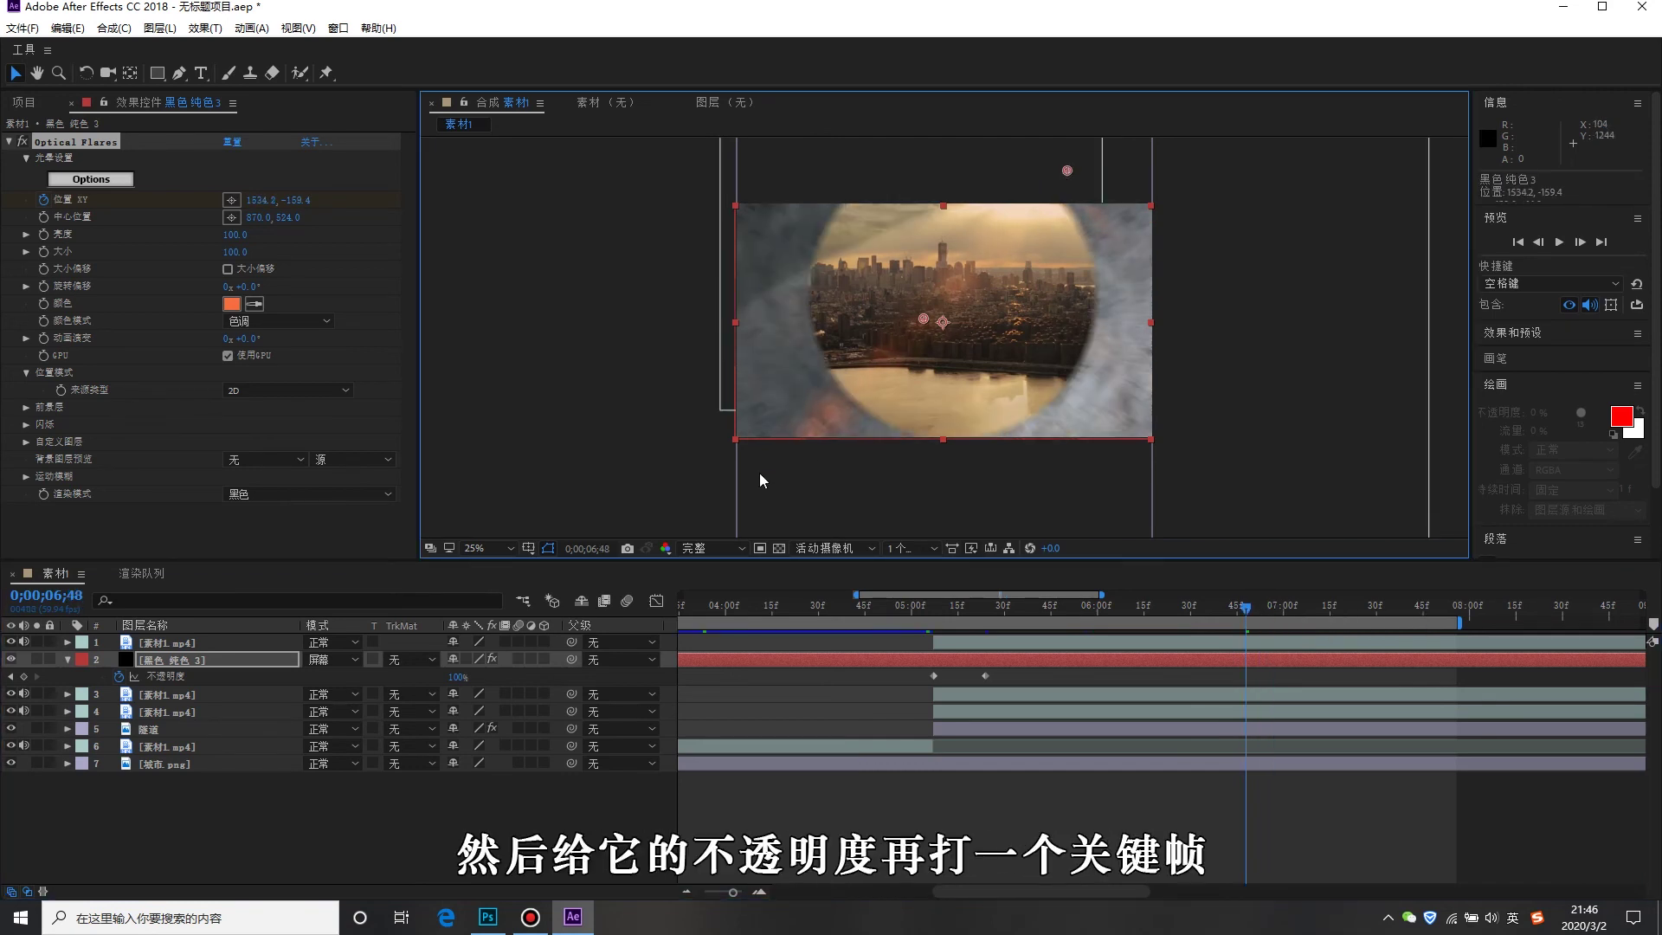
Hold the flare at 100% opacity at 0;00;06;48, fading to 0% by 0;00;07;03.
left_click(22, 676)
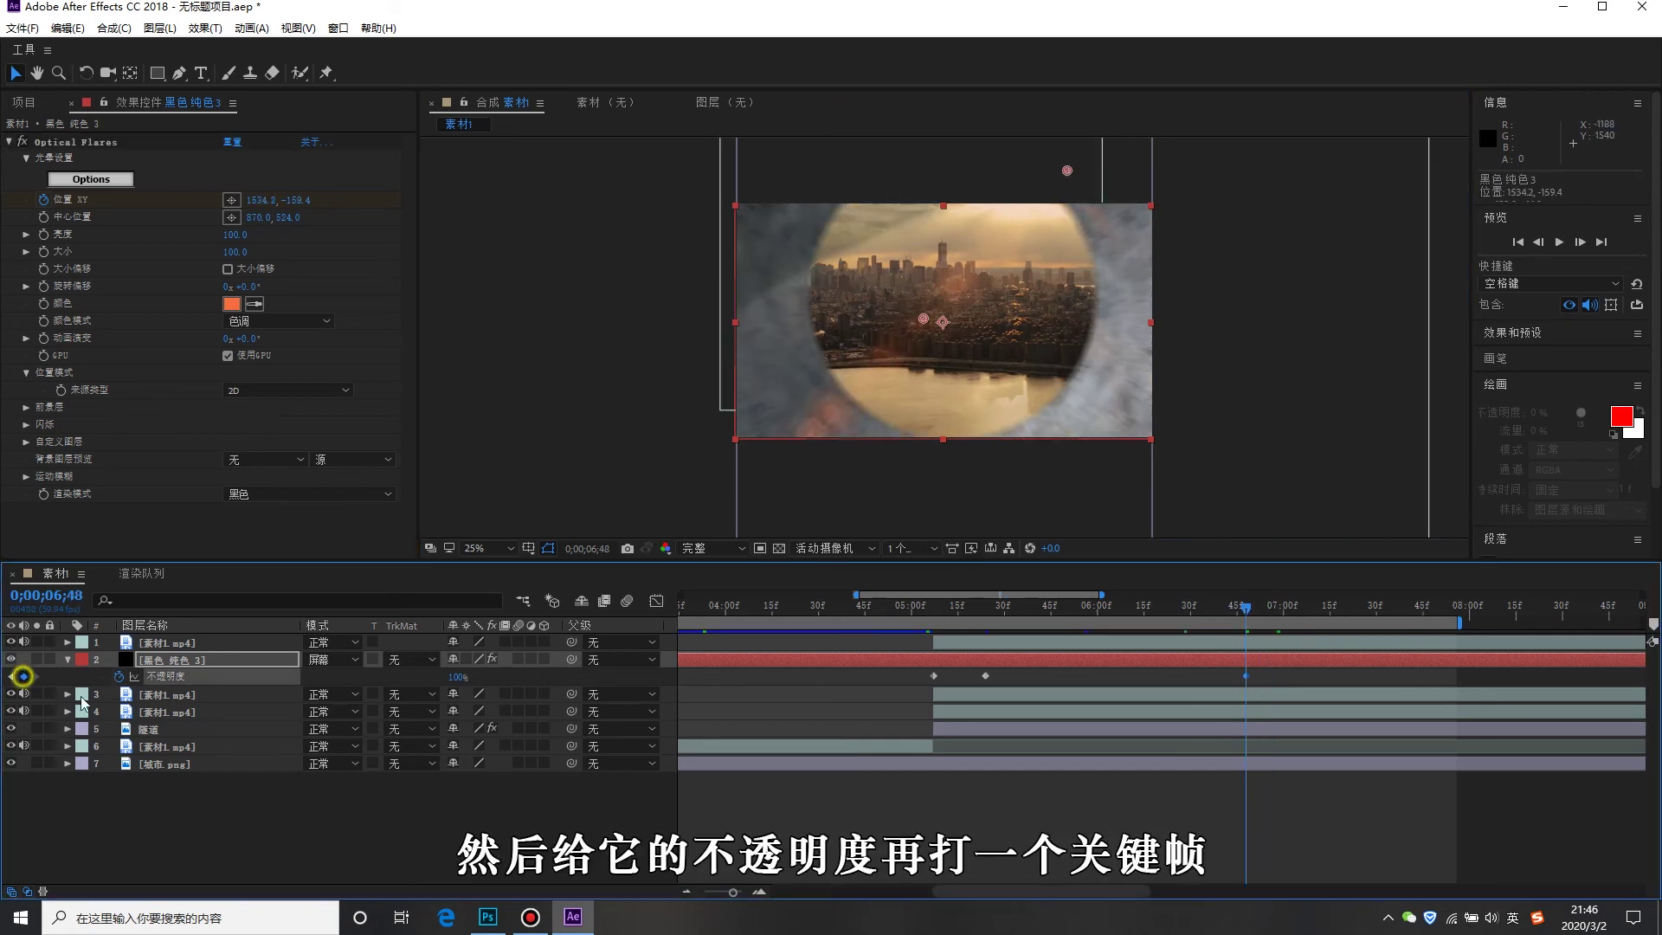
left_click(1279, 608)
left_click_drag(1278, 611, 1292, 608)
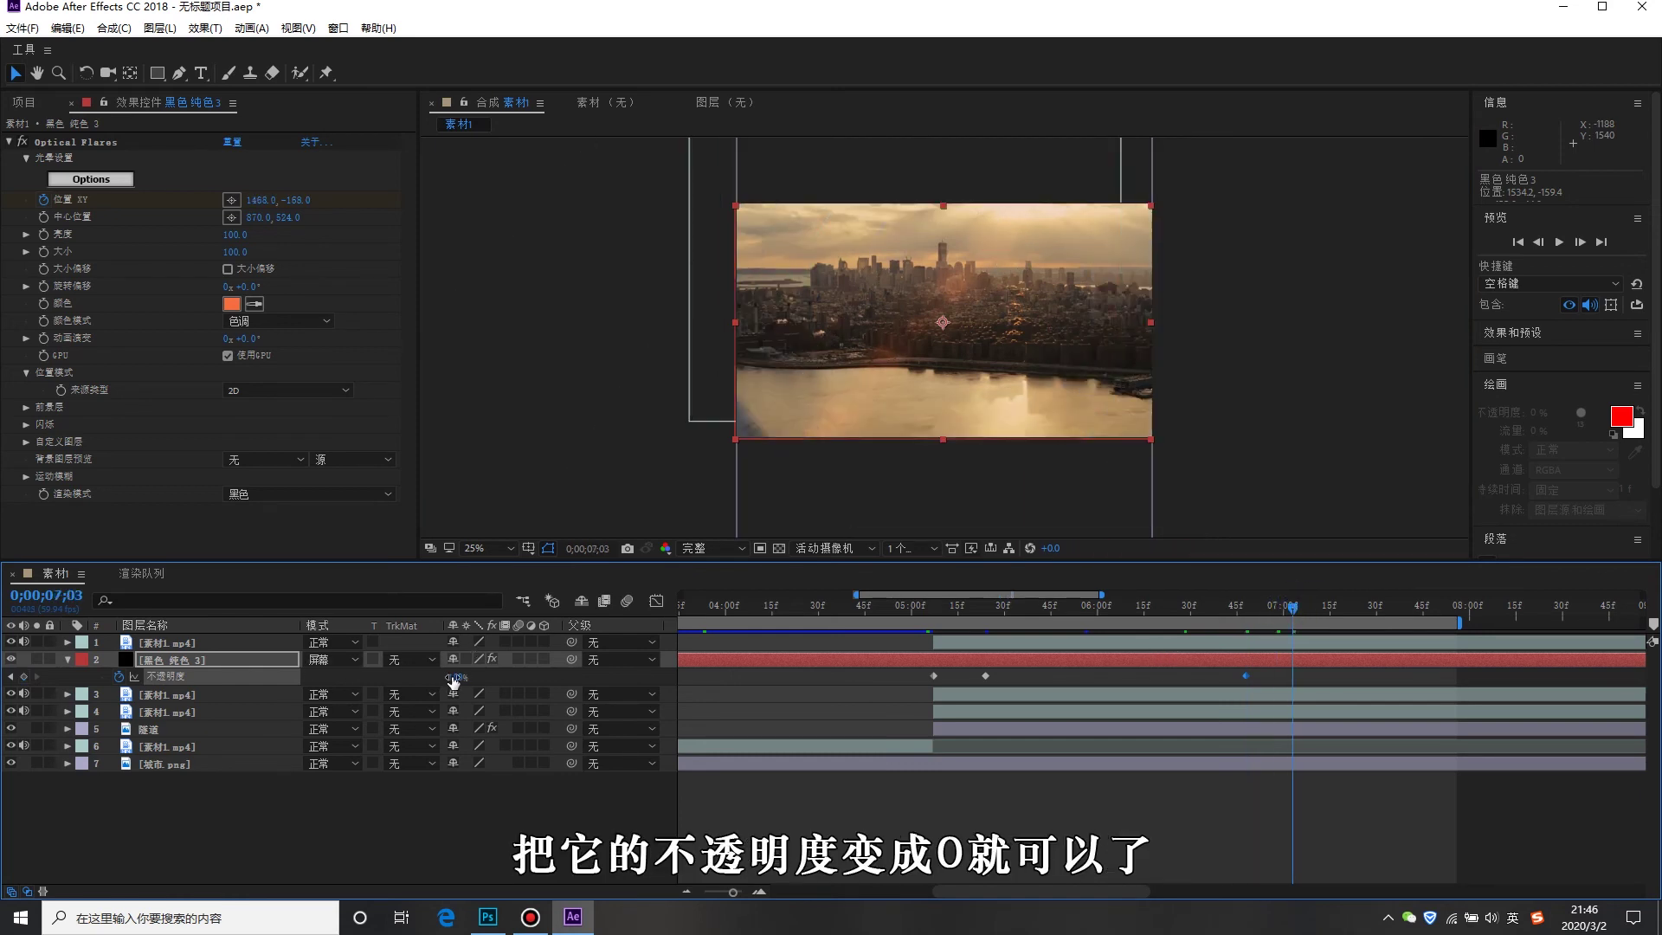
left_click_drag(456, 681, 421, 682)
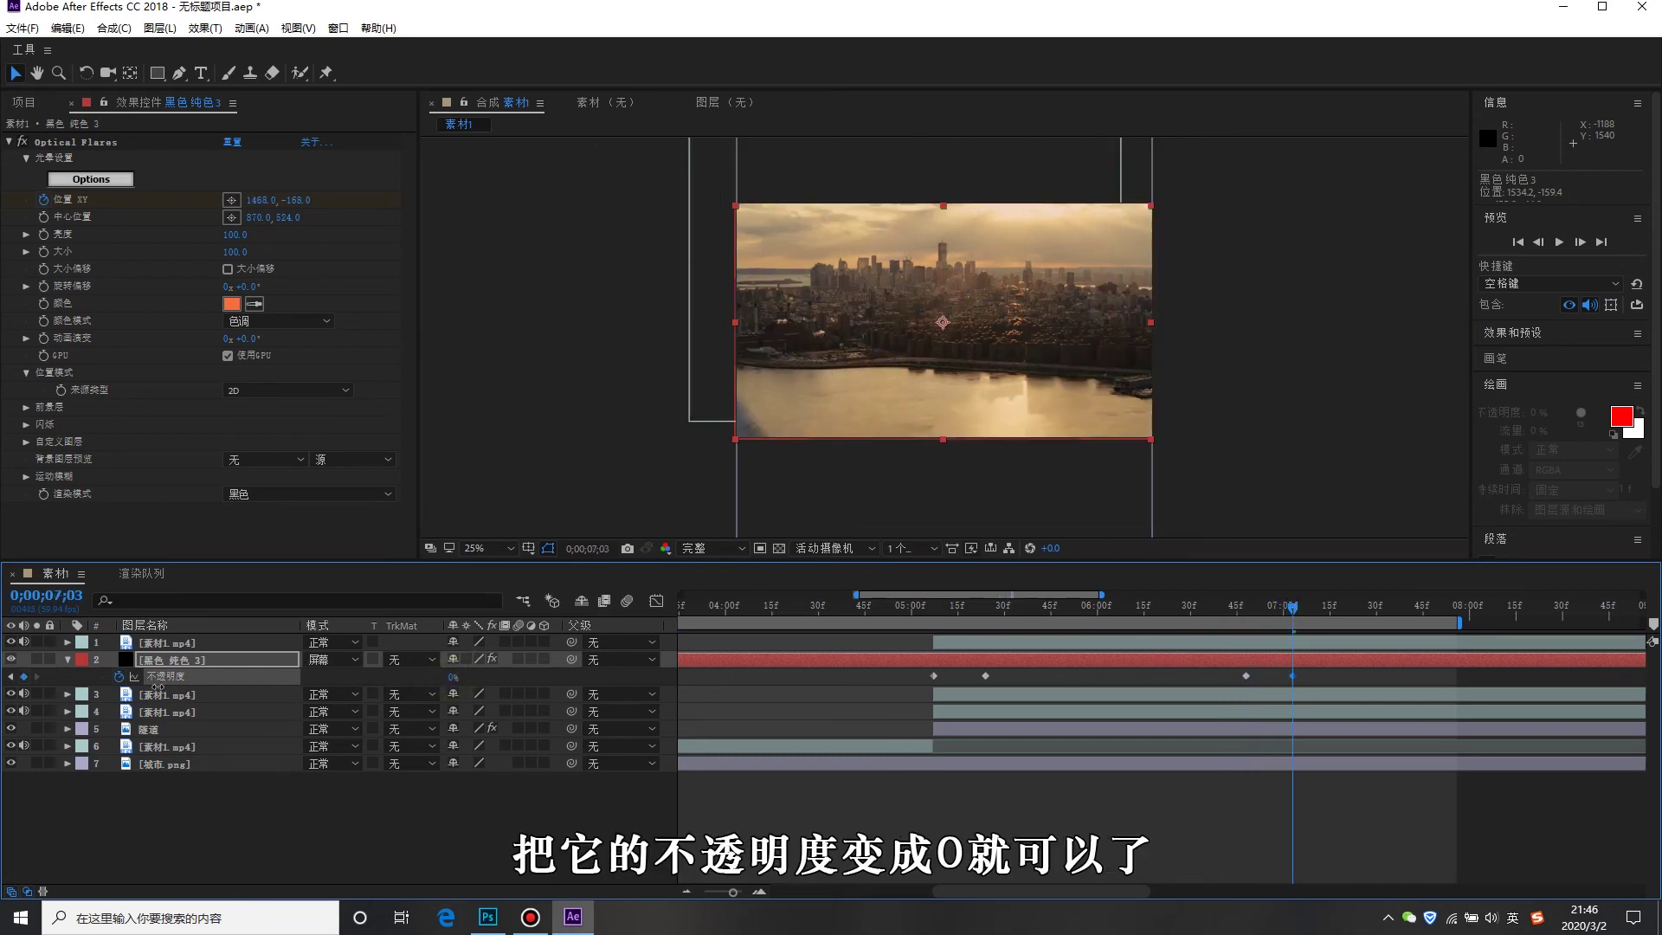
key("semicolon")
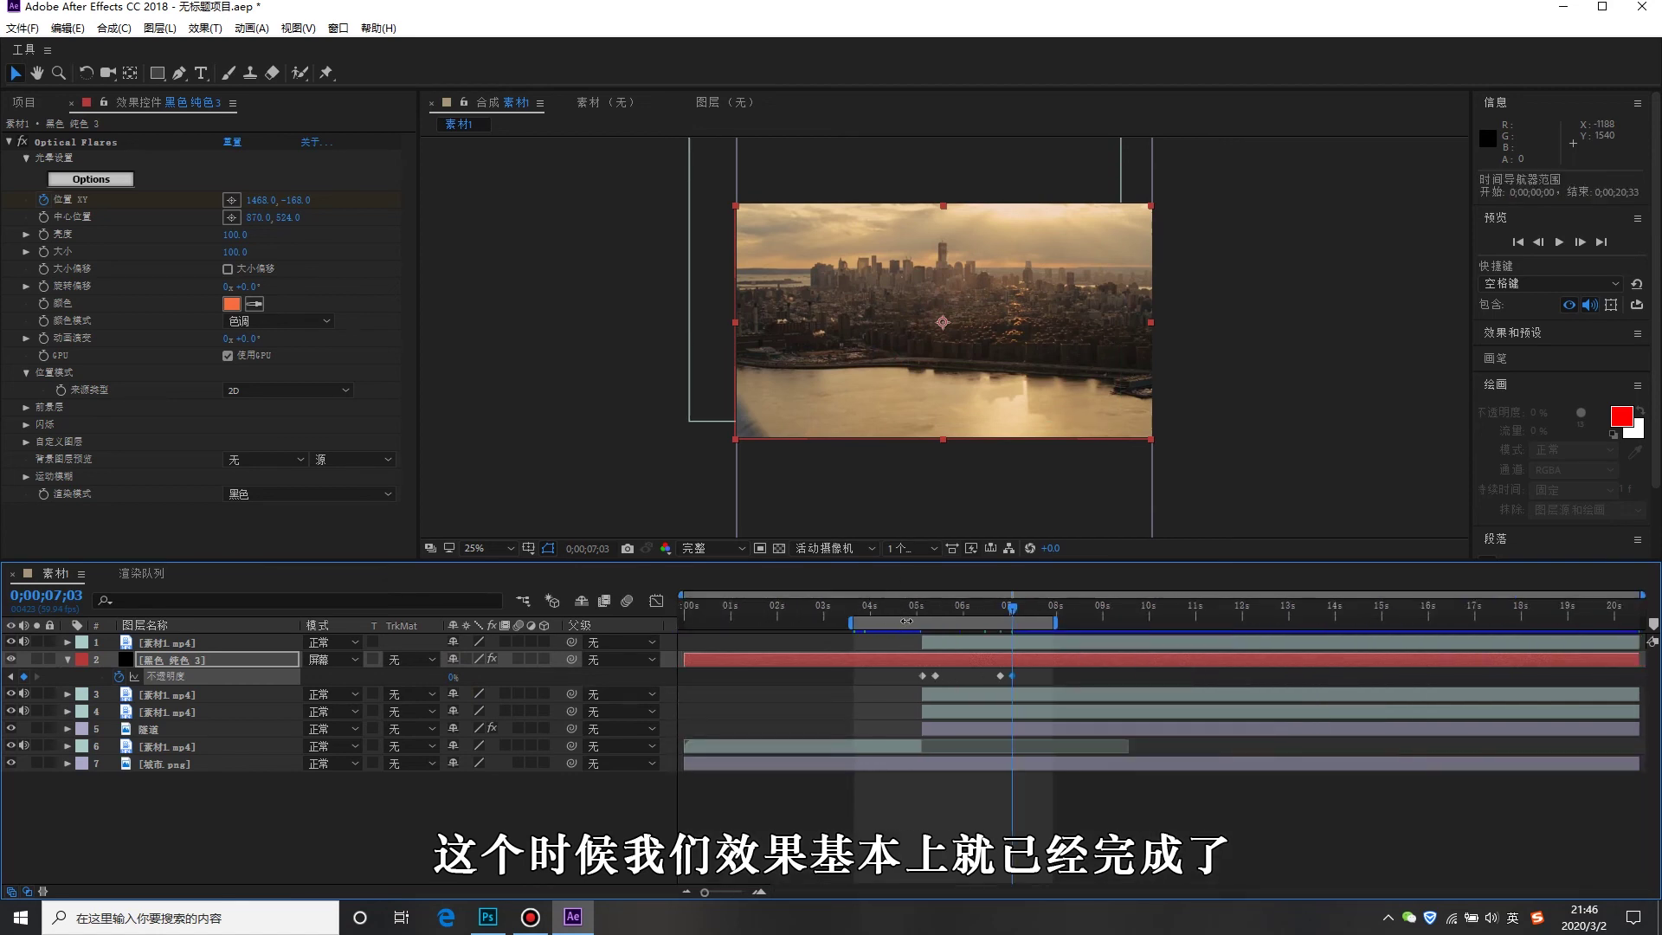
Lower the 隧道 layer's CC Cylinder Light Intensity from 65 to 15, then preview from before the eye opens.
left_click(991, 612)
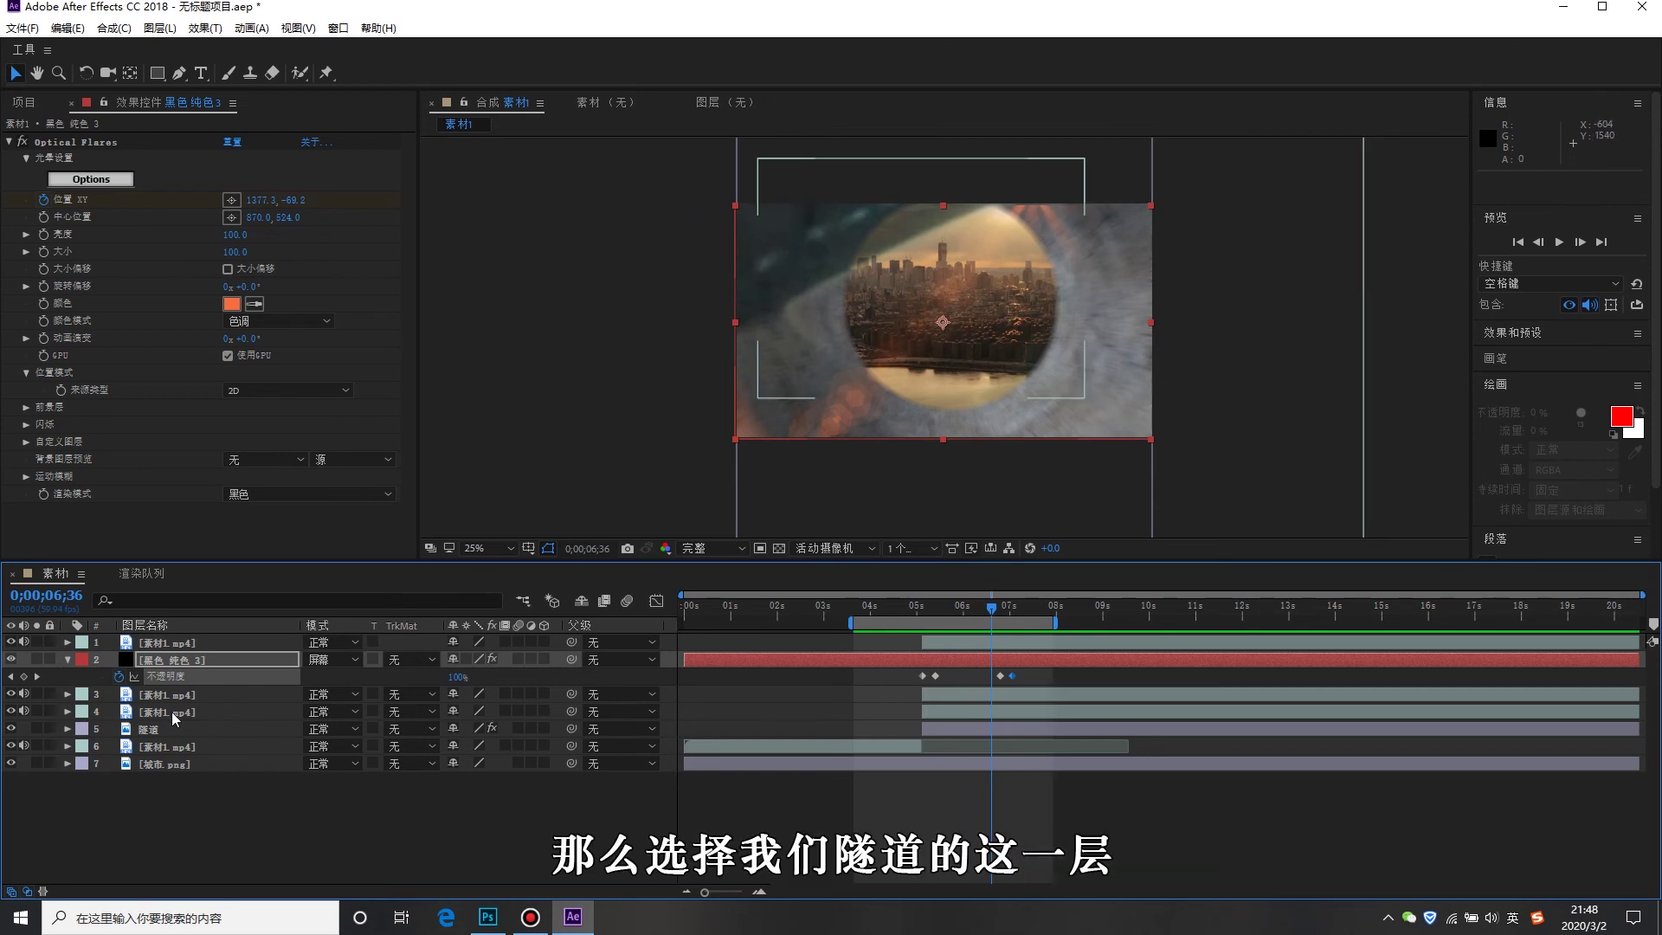
left_click(149, 730)
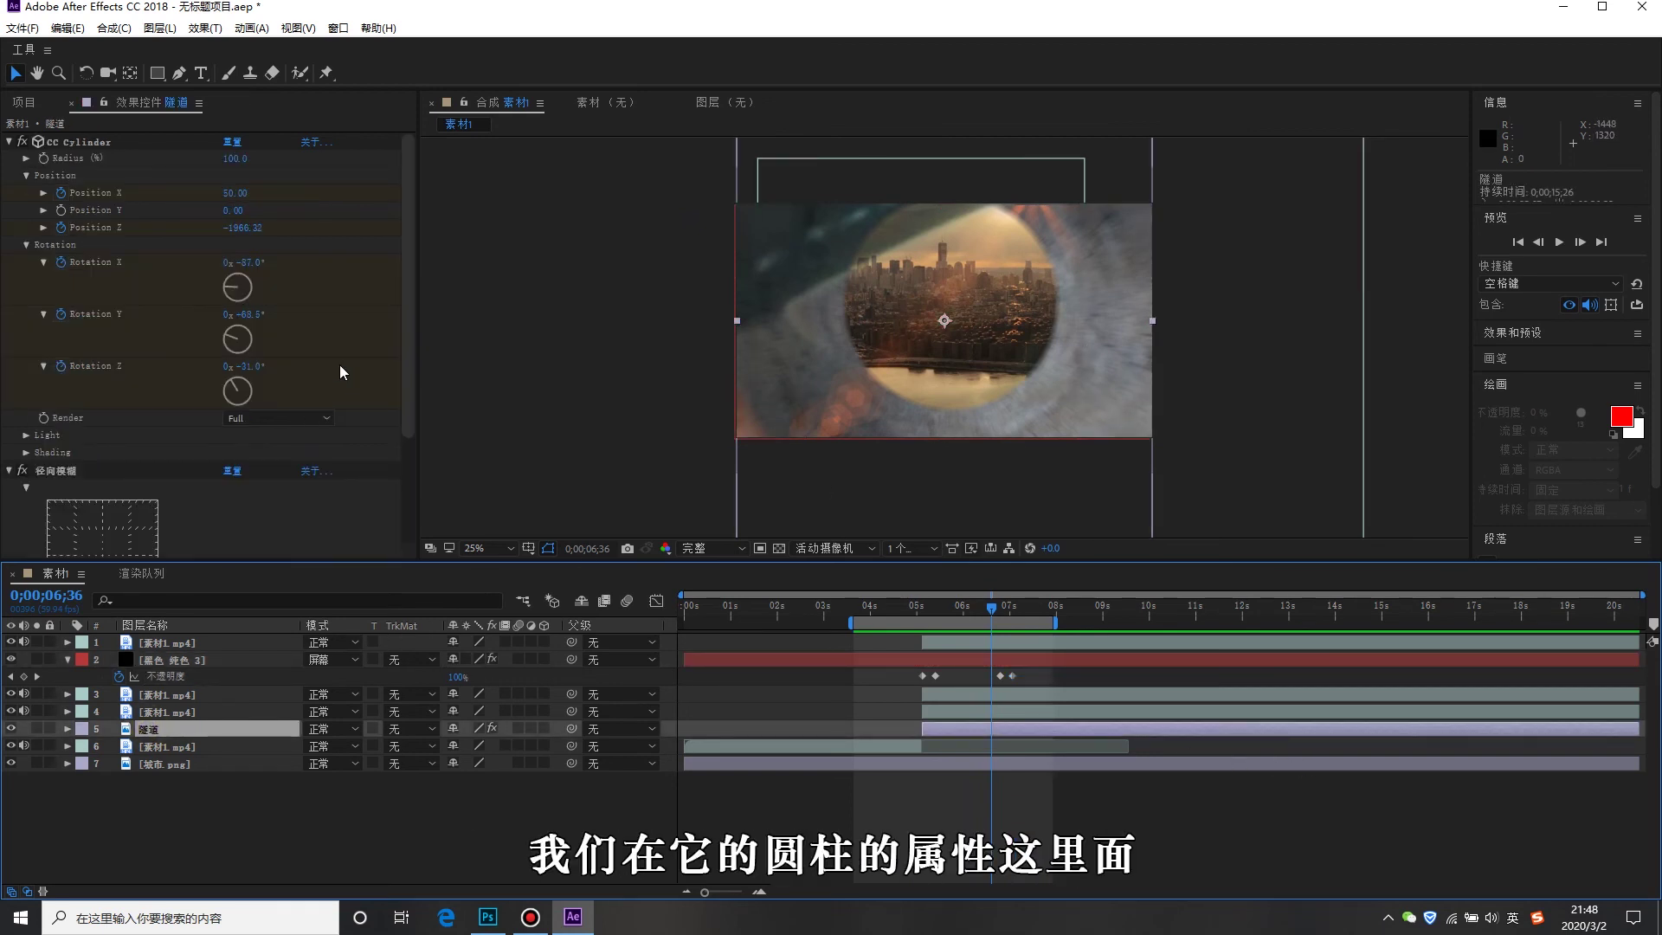
left_click(69, 144)
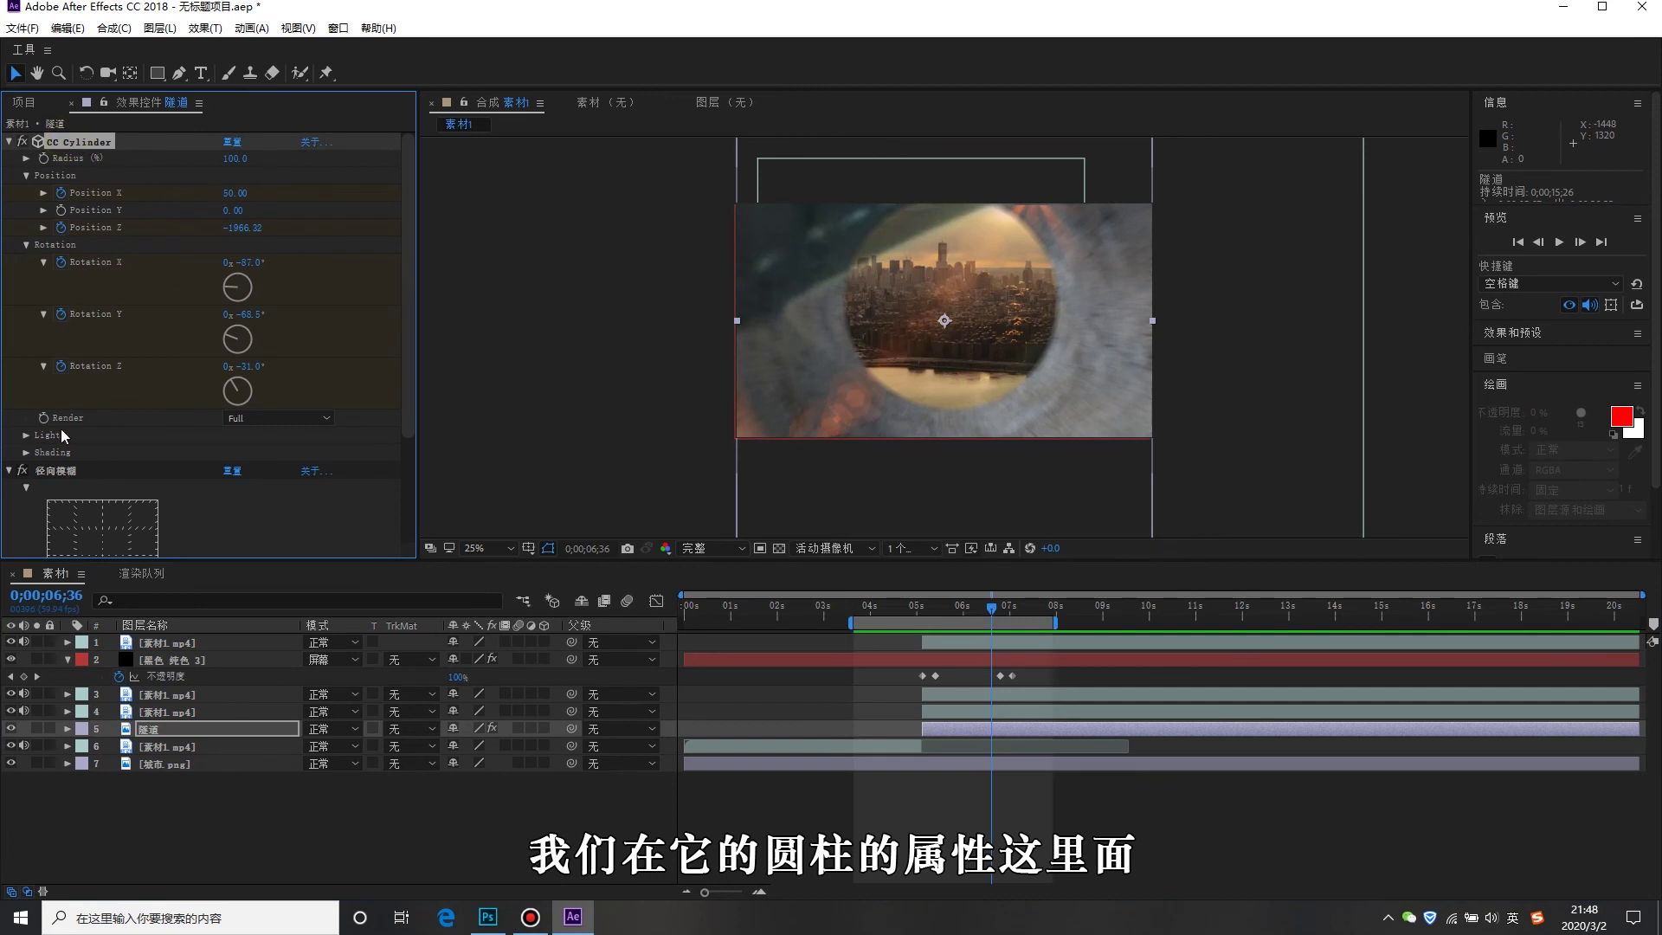
left_click(27, 435)
scroll(30, 446, "down", 2)
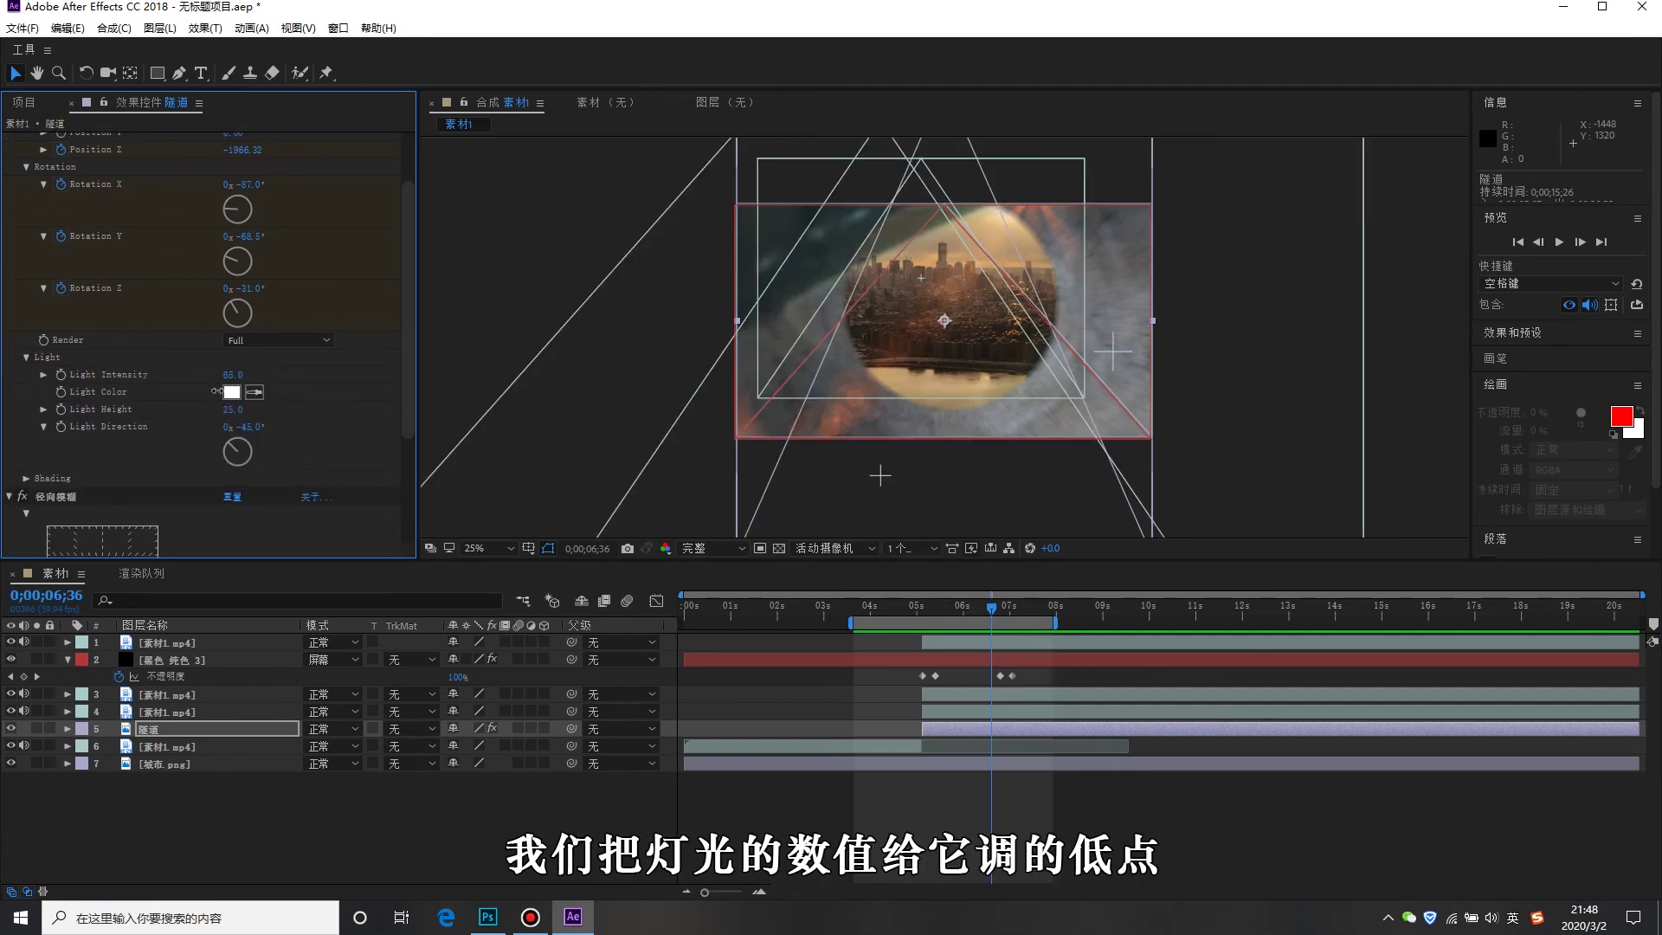
left_click_drag(218, 391, 194, 391)
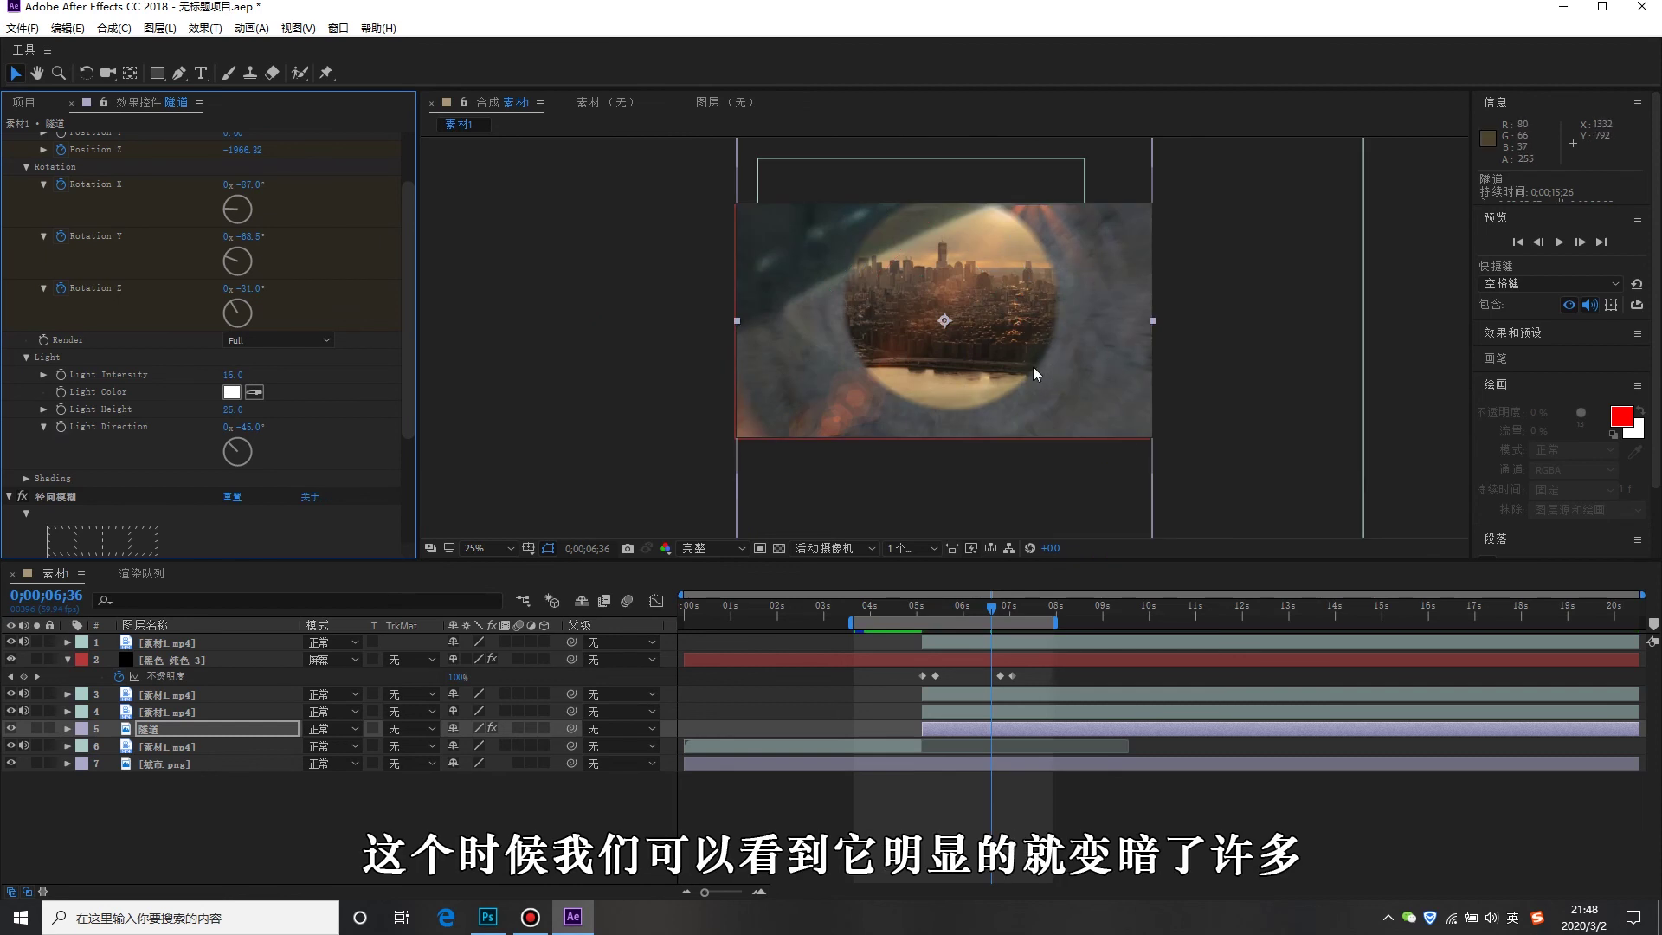
left_click_drag(989, 608, 876, 623)
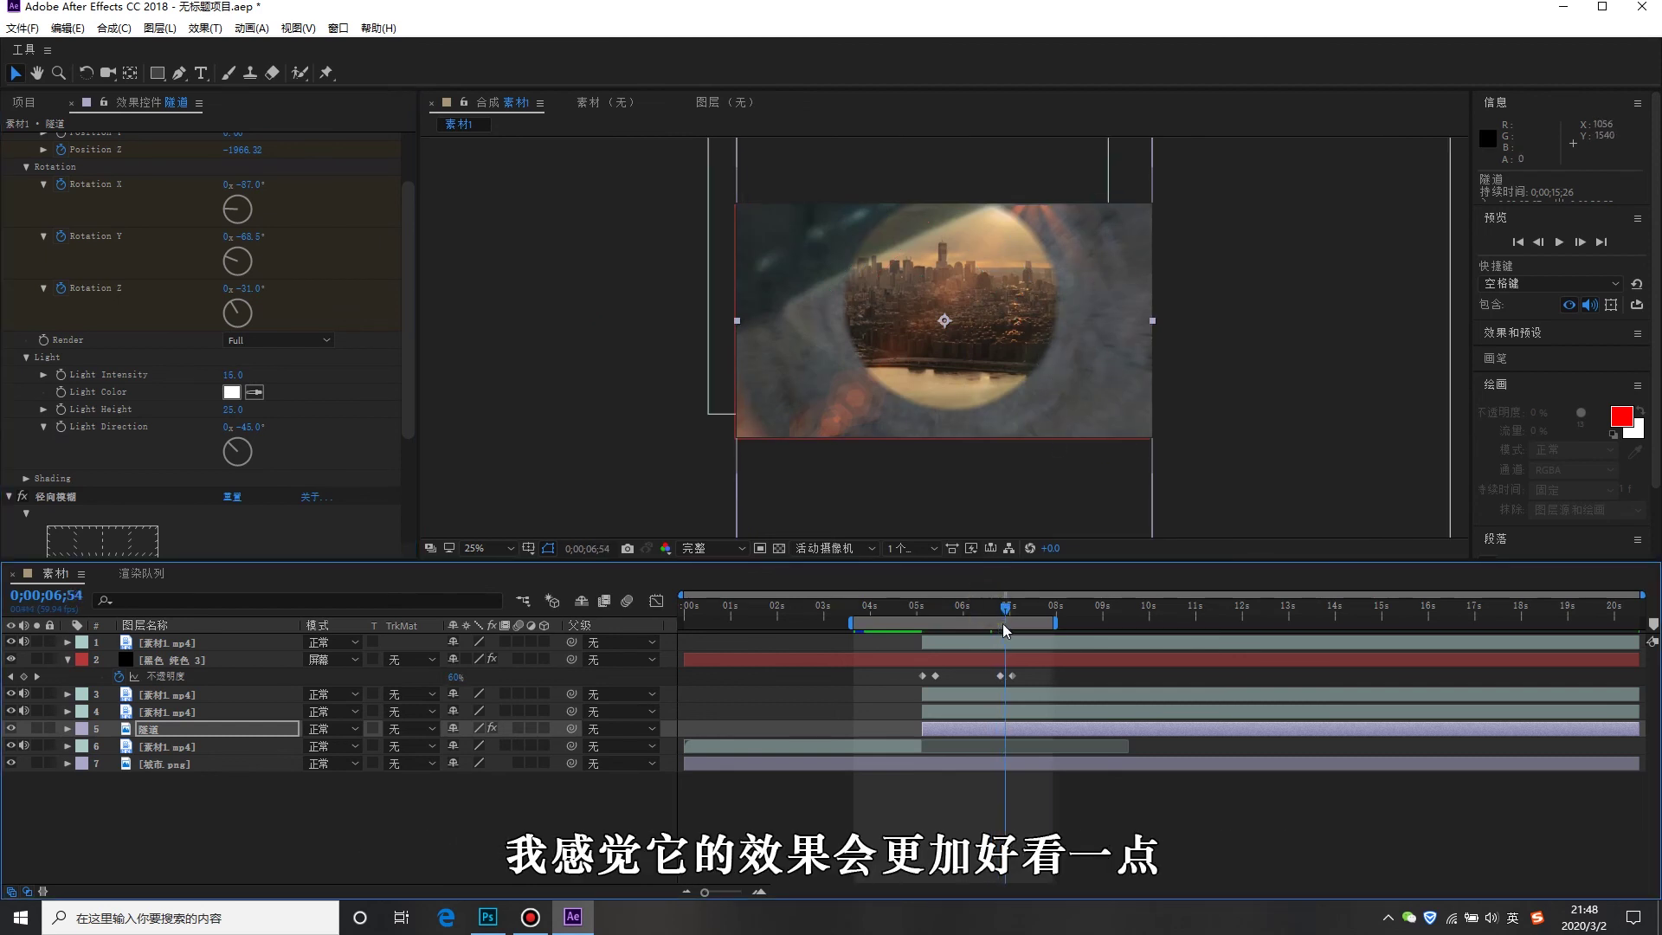
key("space")
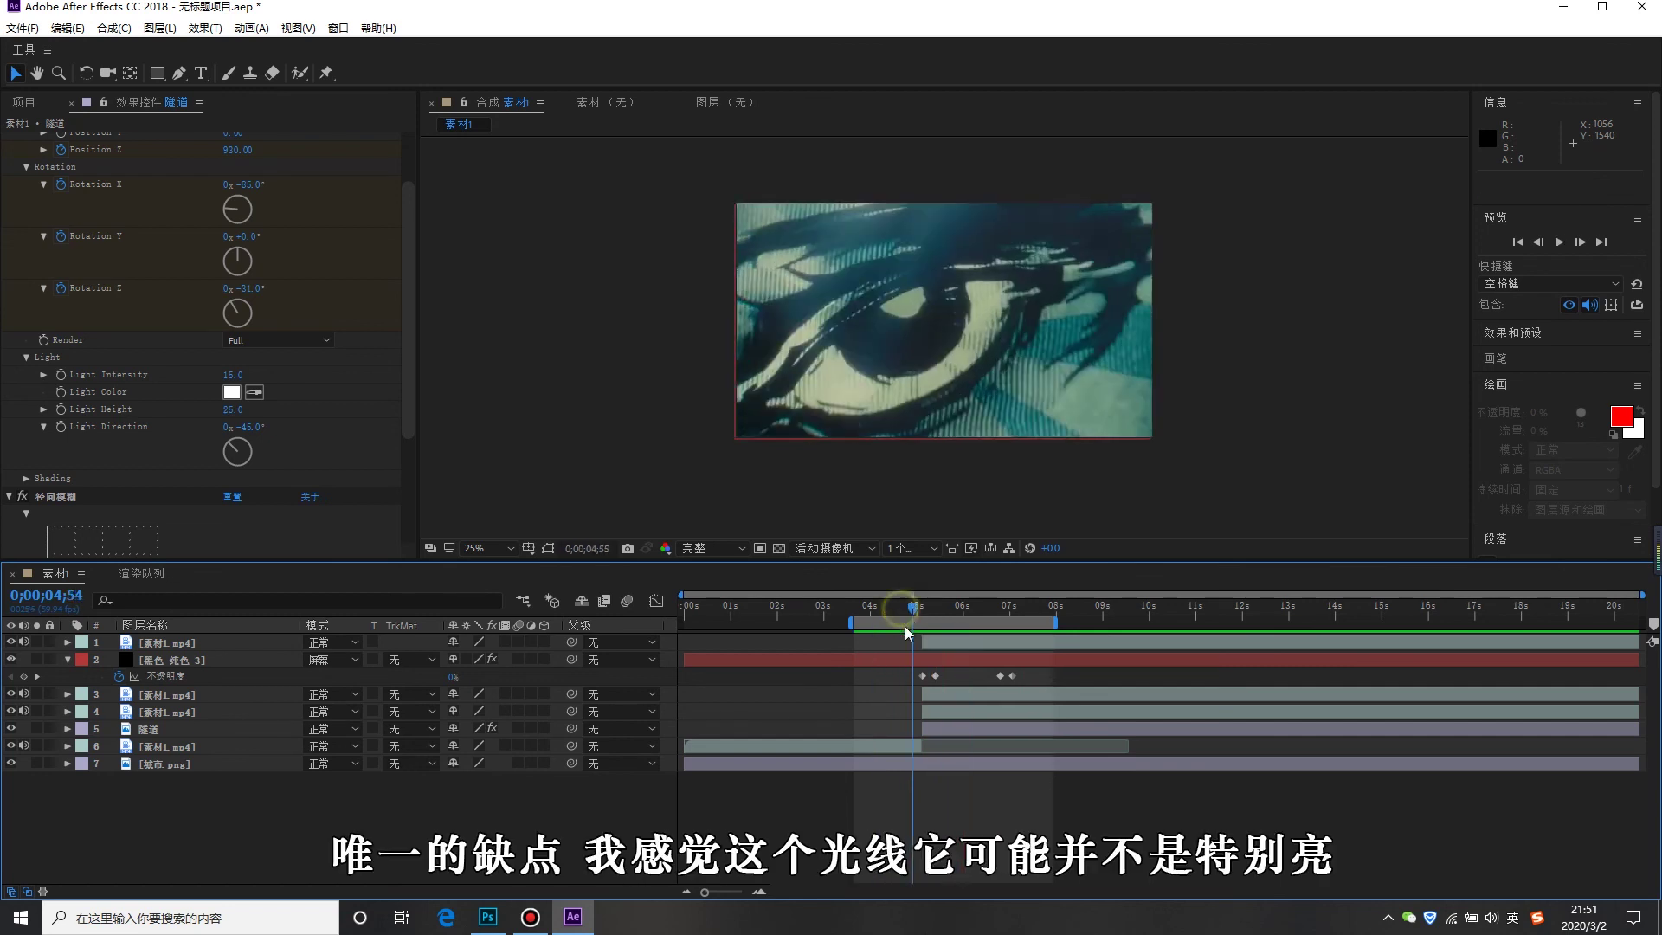
Restore the flare solid's Optical Flares brightness to 100 and add a 10 Stars element.
key("space")
key("space")
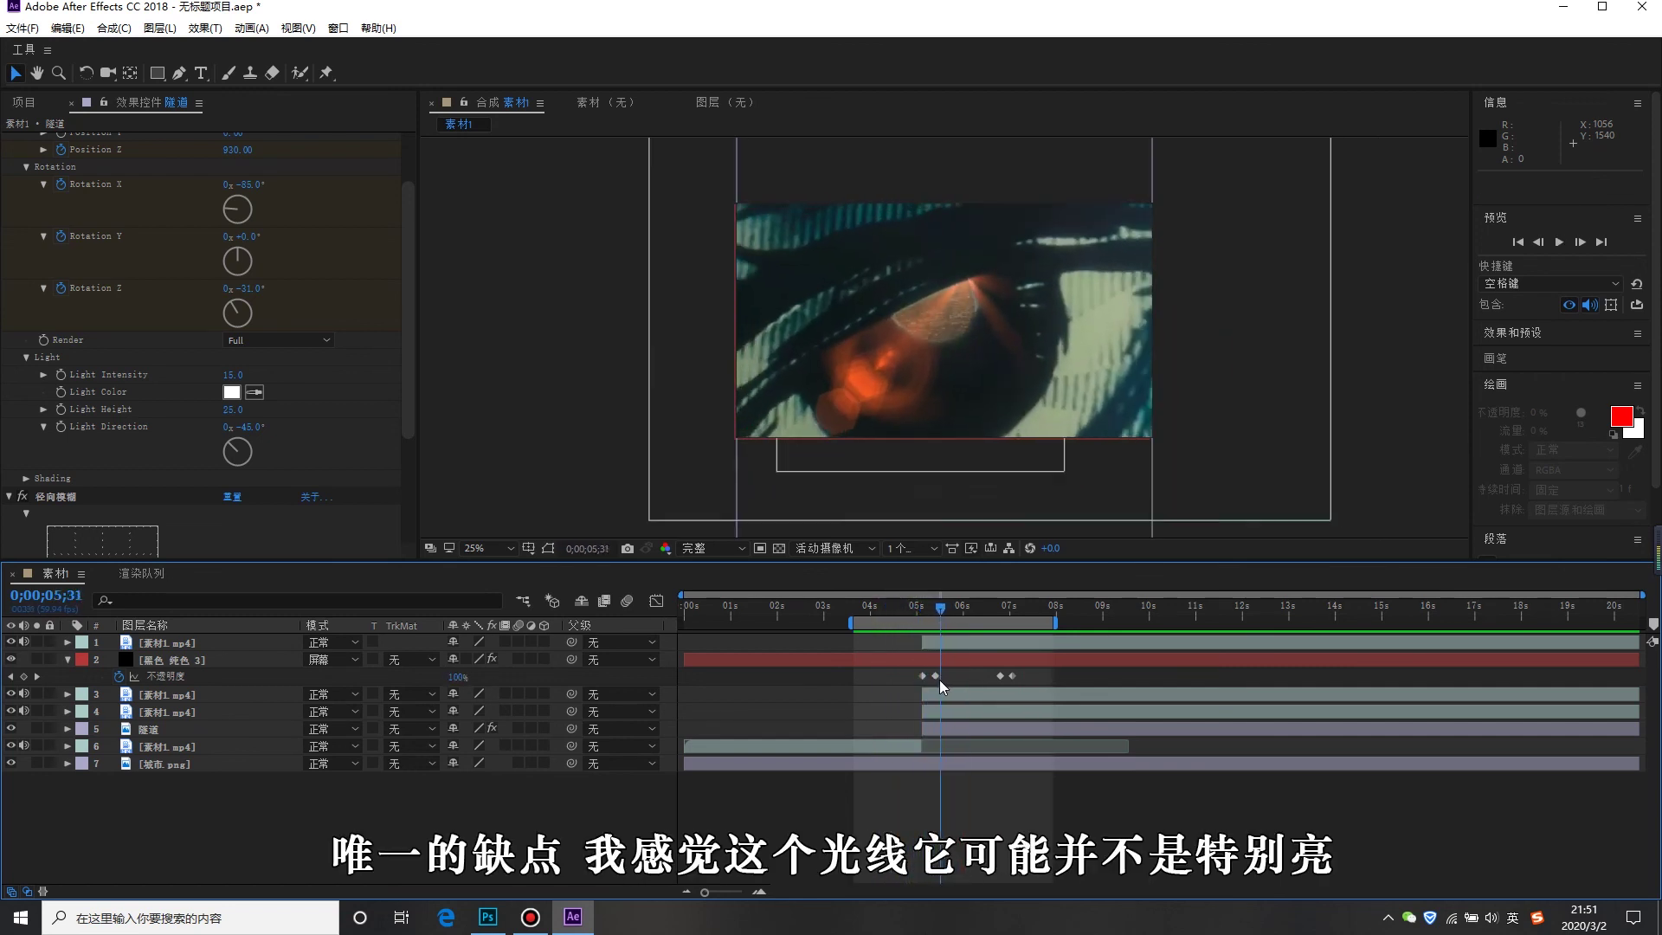
left_click(201, 660)
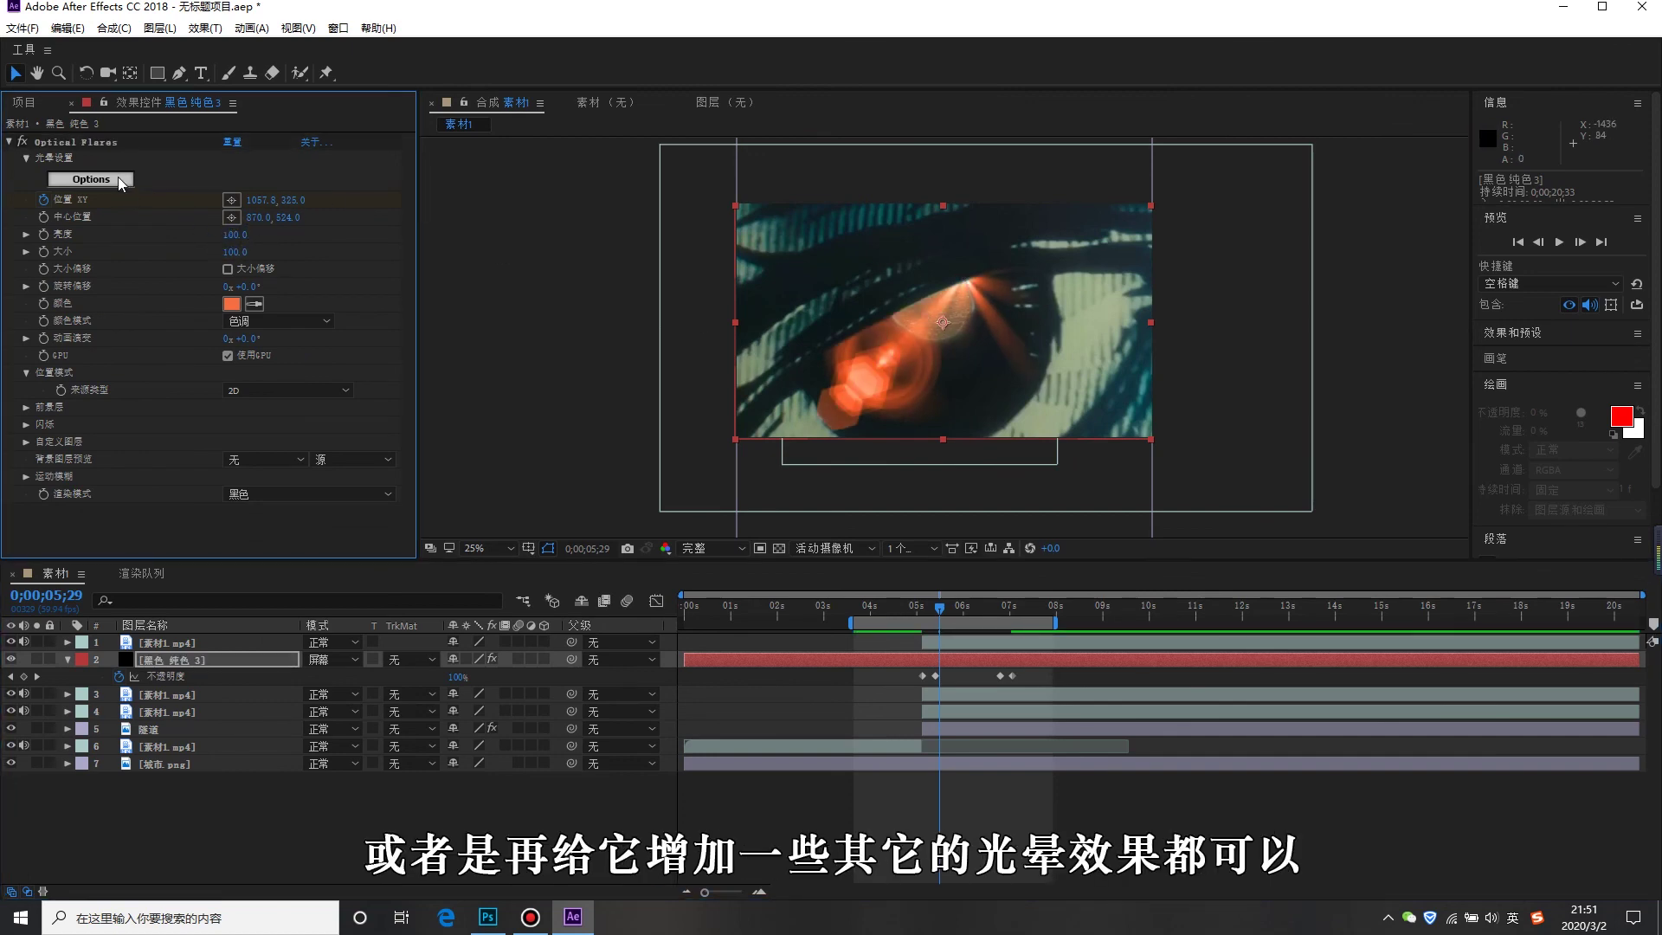
key("ctrl+z")
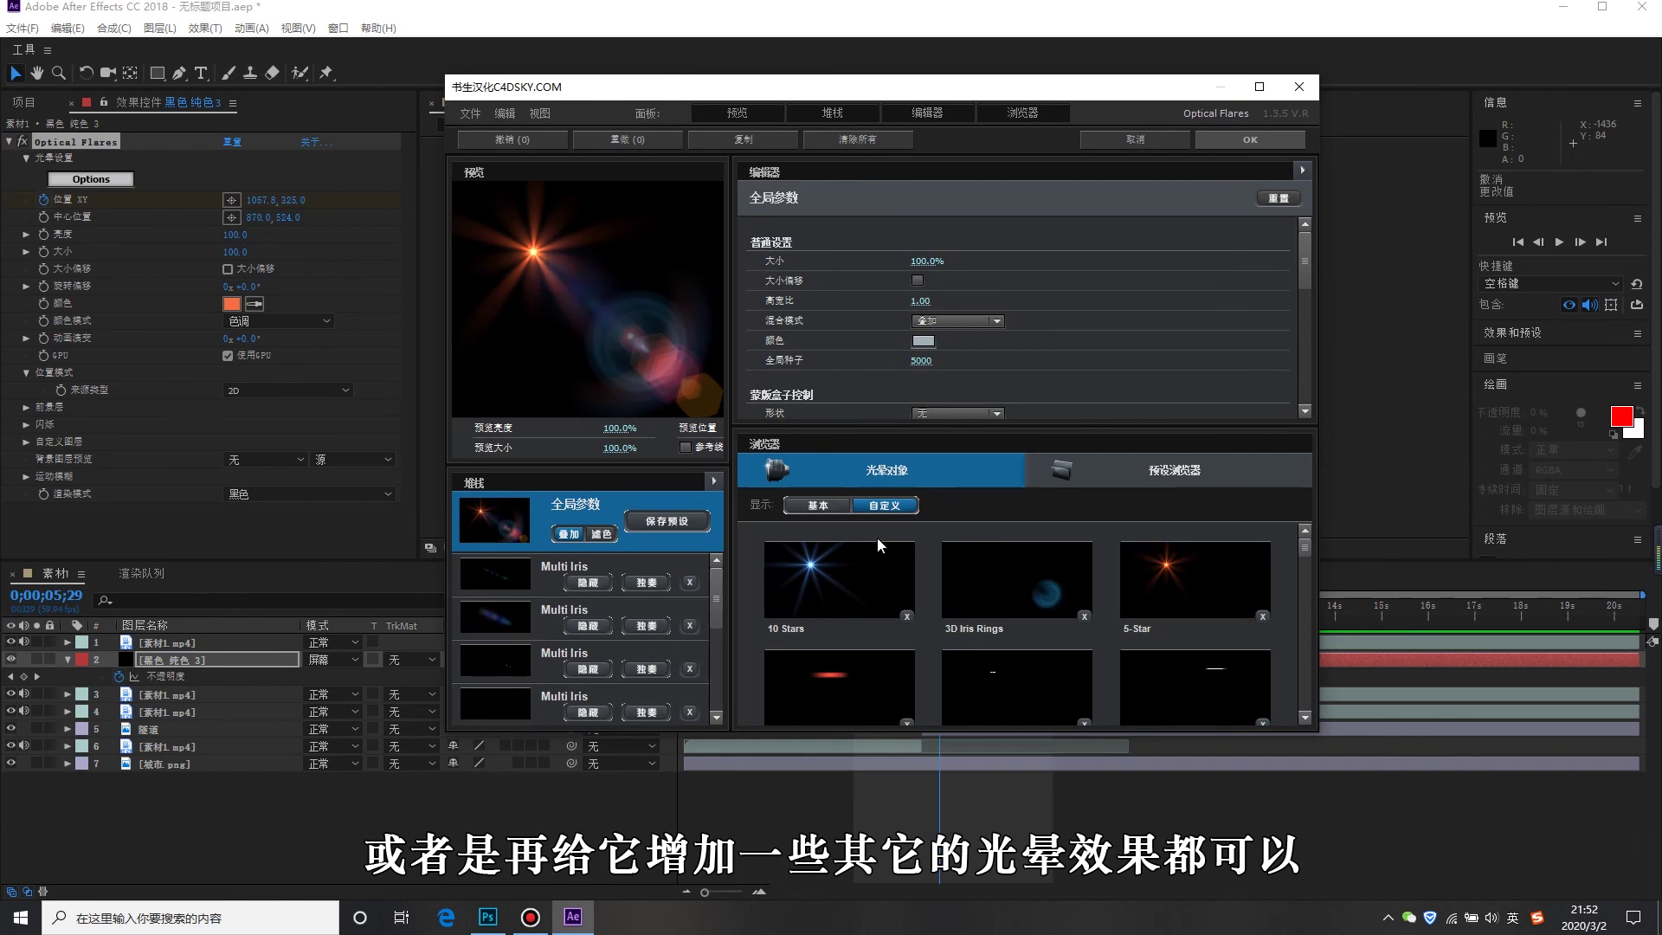
left_click(838, 585)
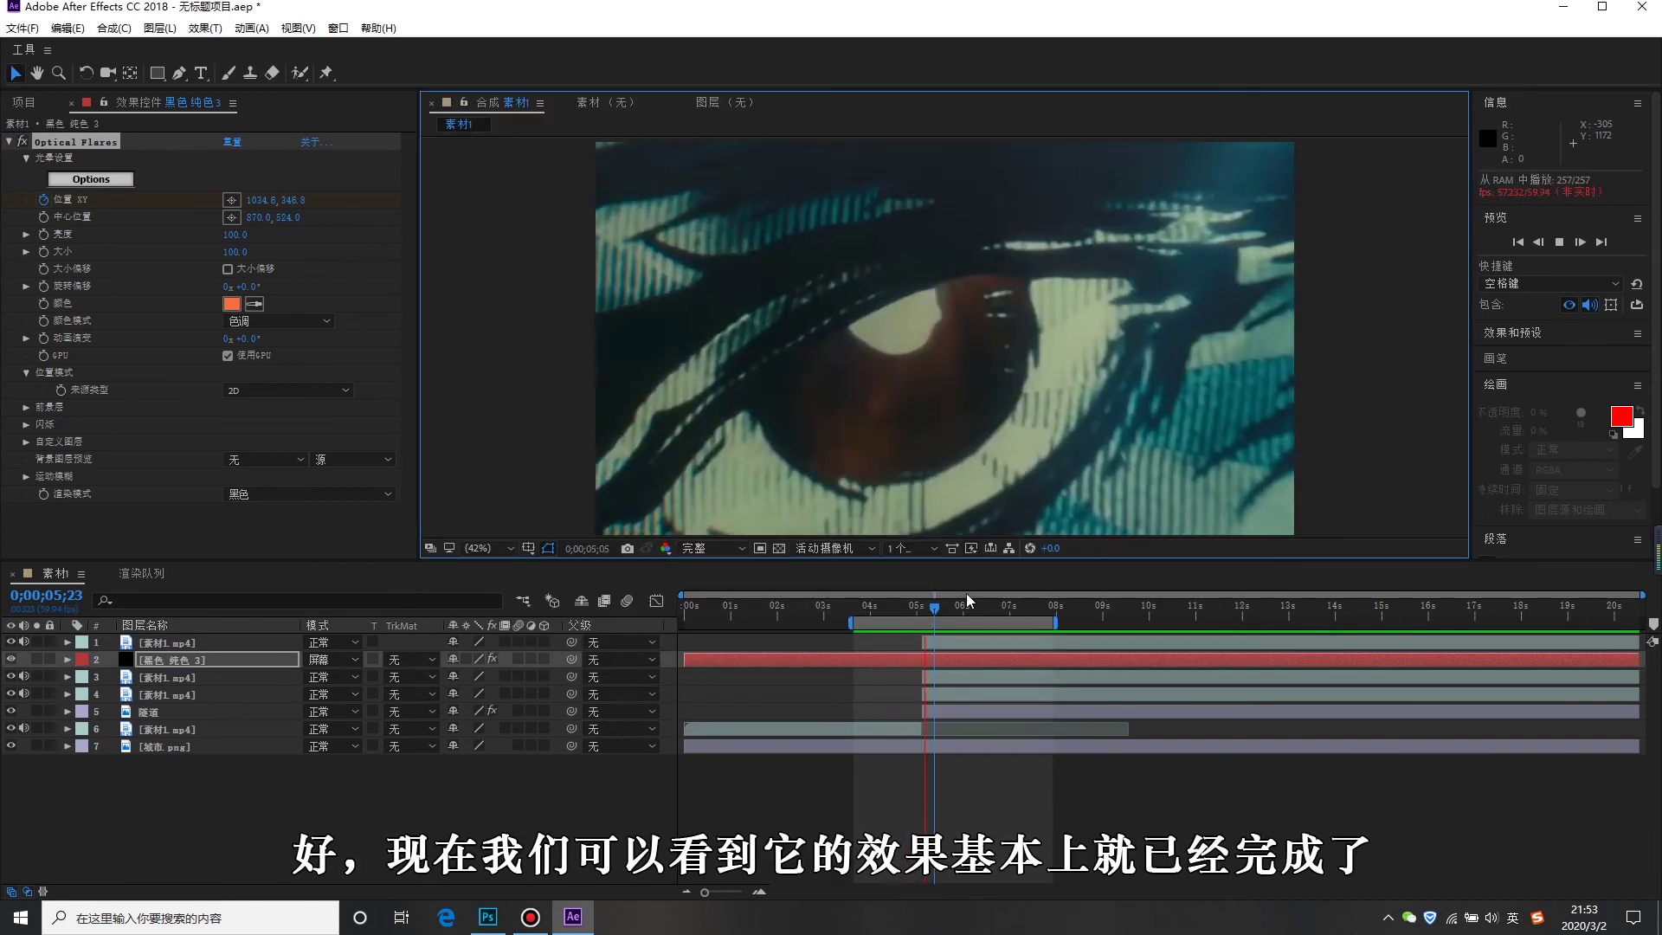